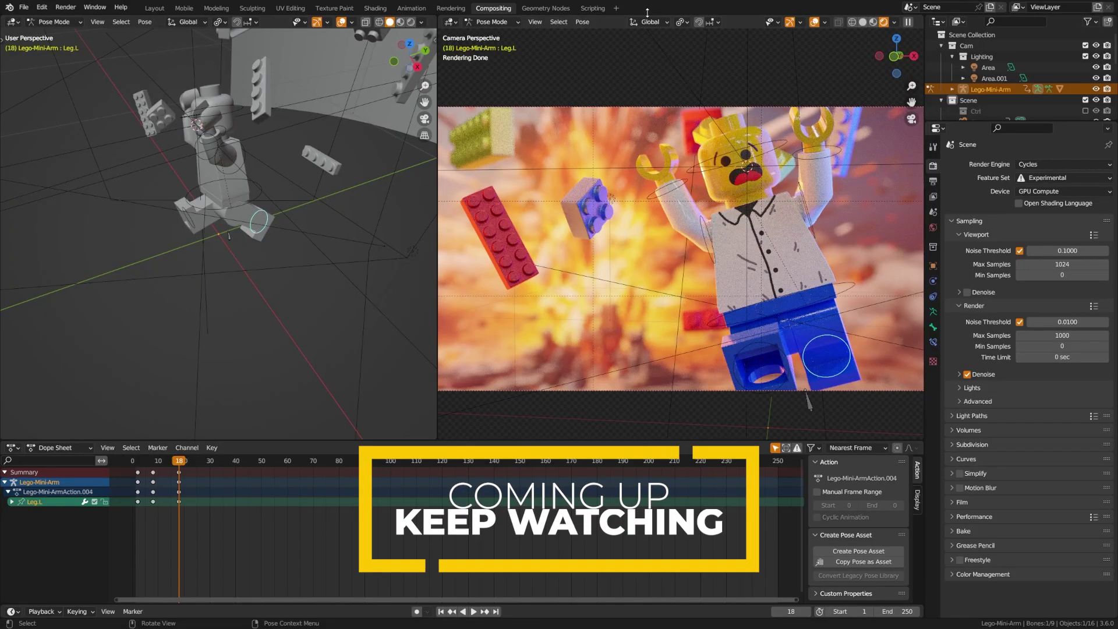
- Rotate the minifigure's left leg bone so the leg bends down and back at frame 18
key(r)
click(164, 246)
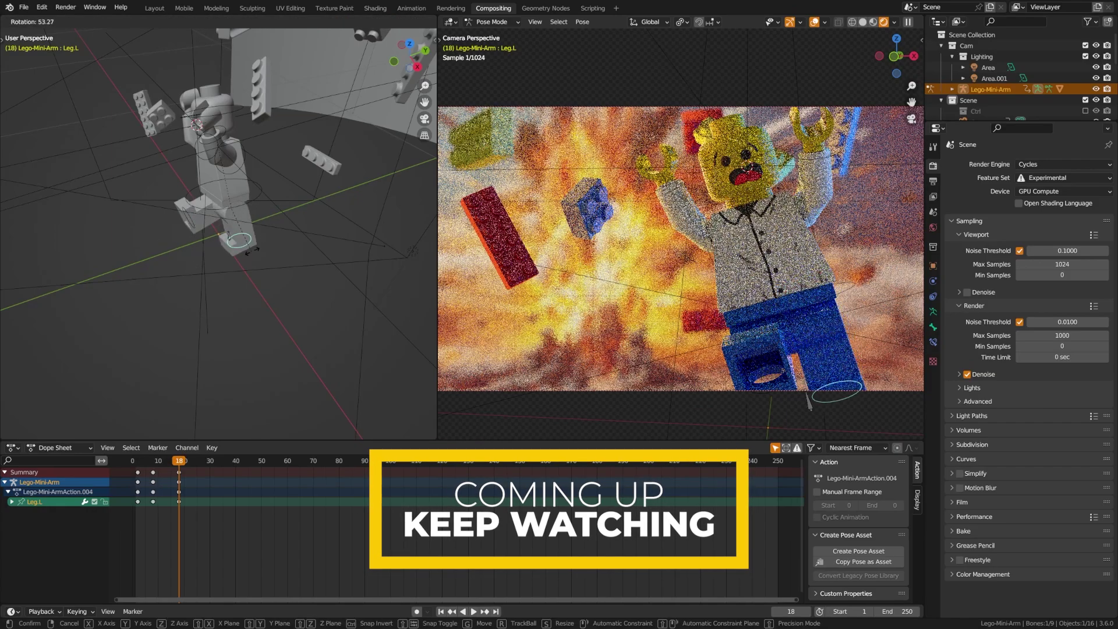
click(215, 209)
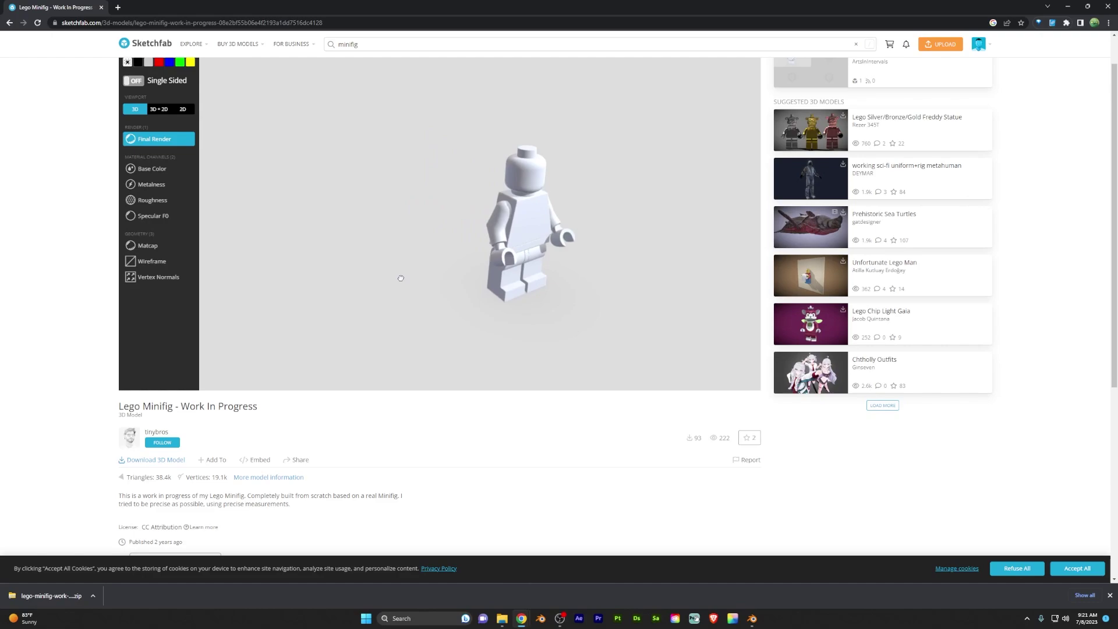
- Examine the Lego Minifig model and its details on the Sketchfab page
mouse_move(401, 278)
mouse_down()
mouse_move(387, 270)
mouse_move(314, 289)
mouse_move(273, 348)
mouse_up()
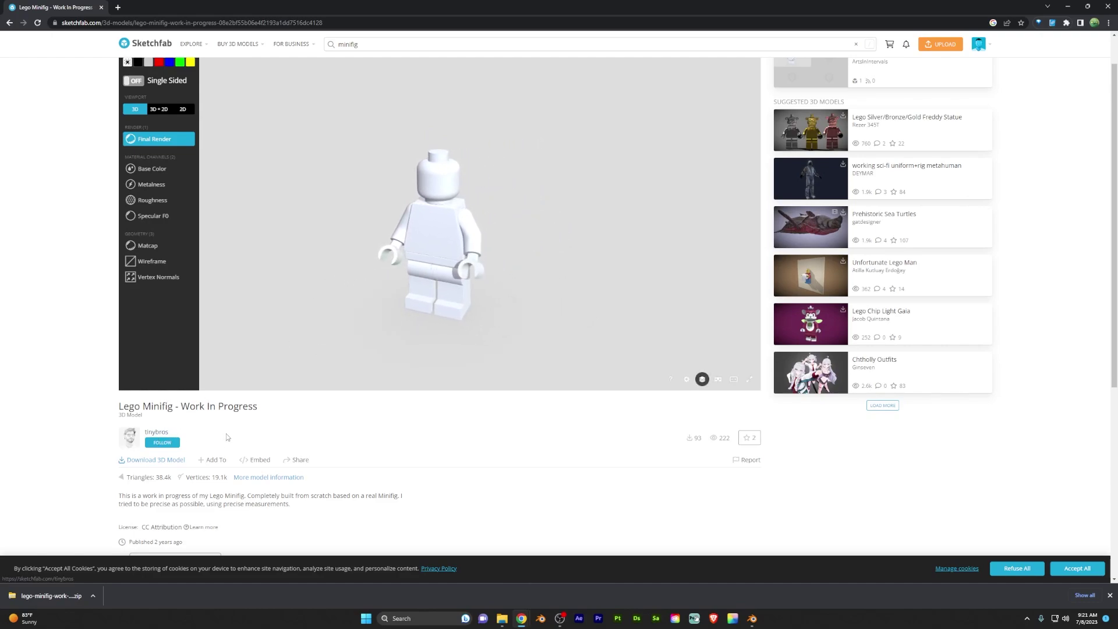
scroll(226, 437, down, 2)
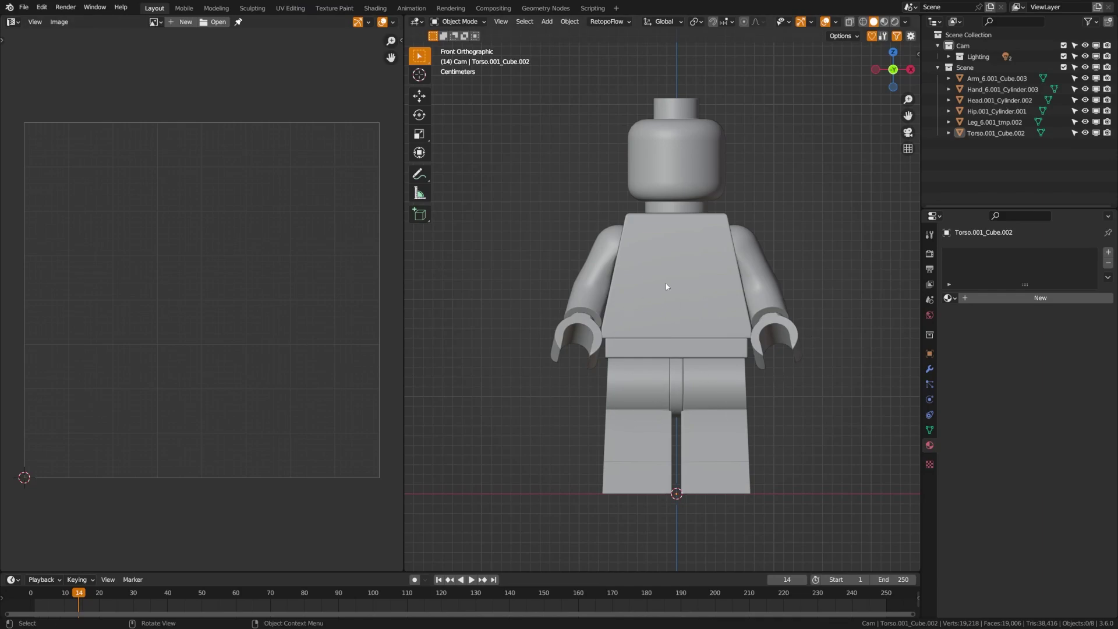
- Select all the minifigure parts with the torso as active object and join them into one mesh
shift+middle_drag(699, 368, 661, 365)
click(570, 348)
click(570, 349)
click(570, 348)
click(607, 346)
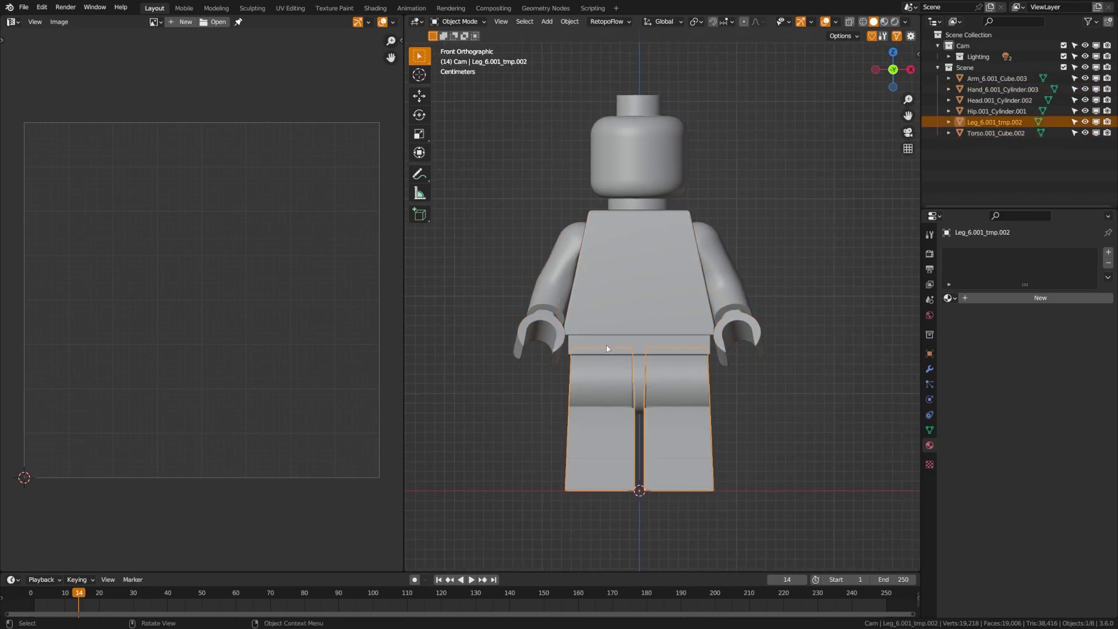
click(640, 366)
drag(502, 79, 757, 399)
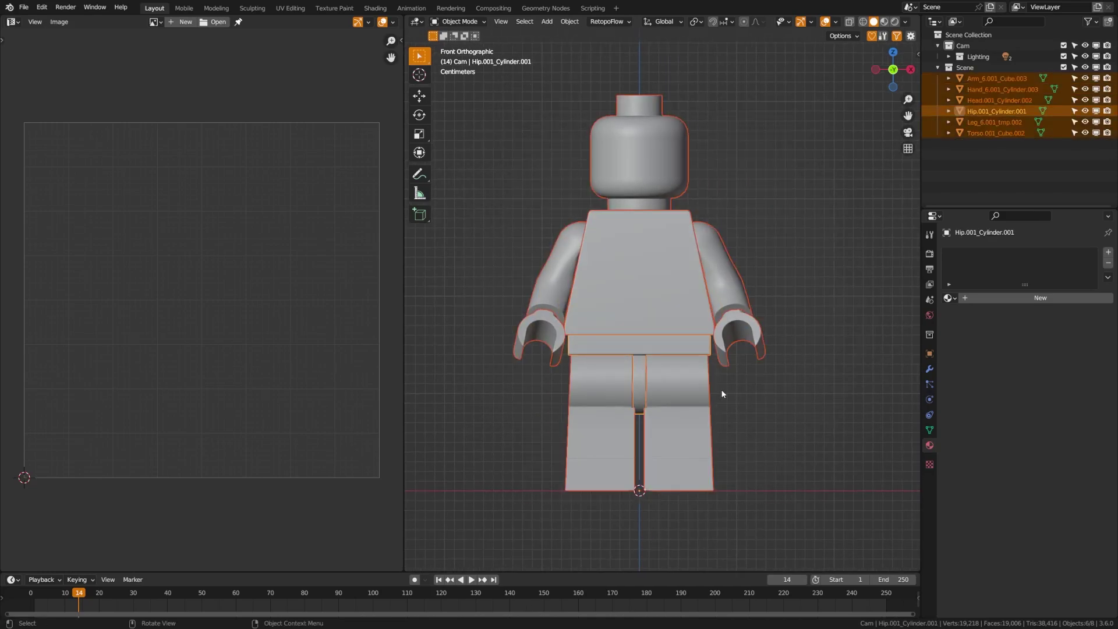
shift+click(646, 309)
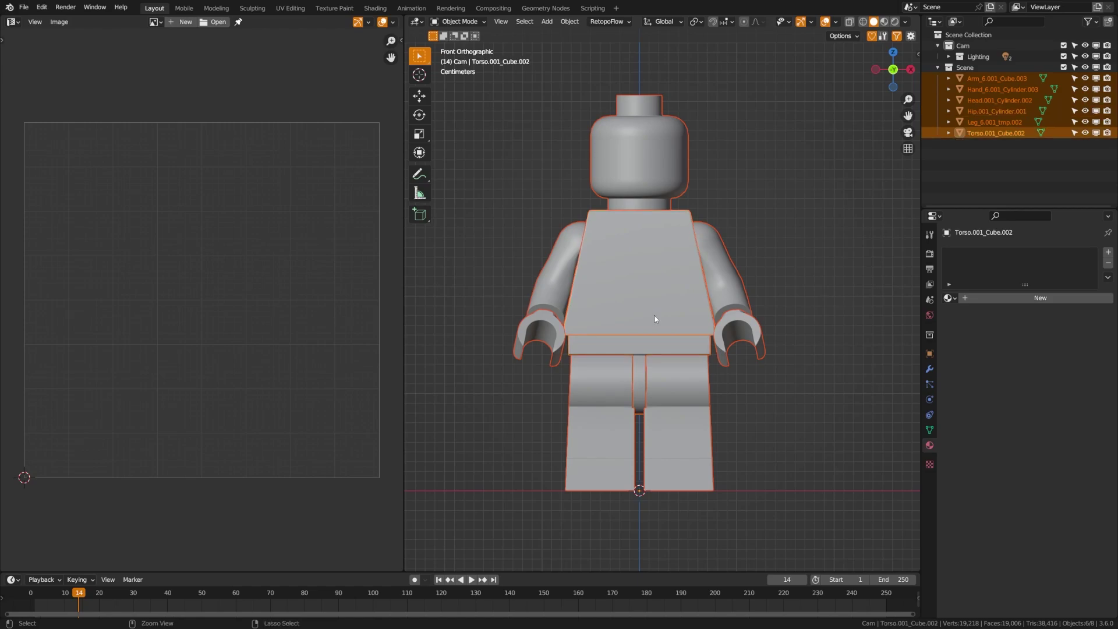
key(ctrl+j)
- Rename the joined object as Lego-MiniFig
key(F2)
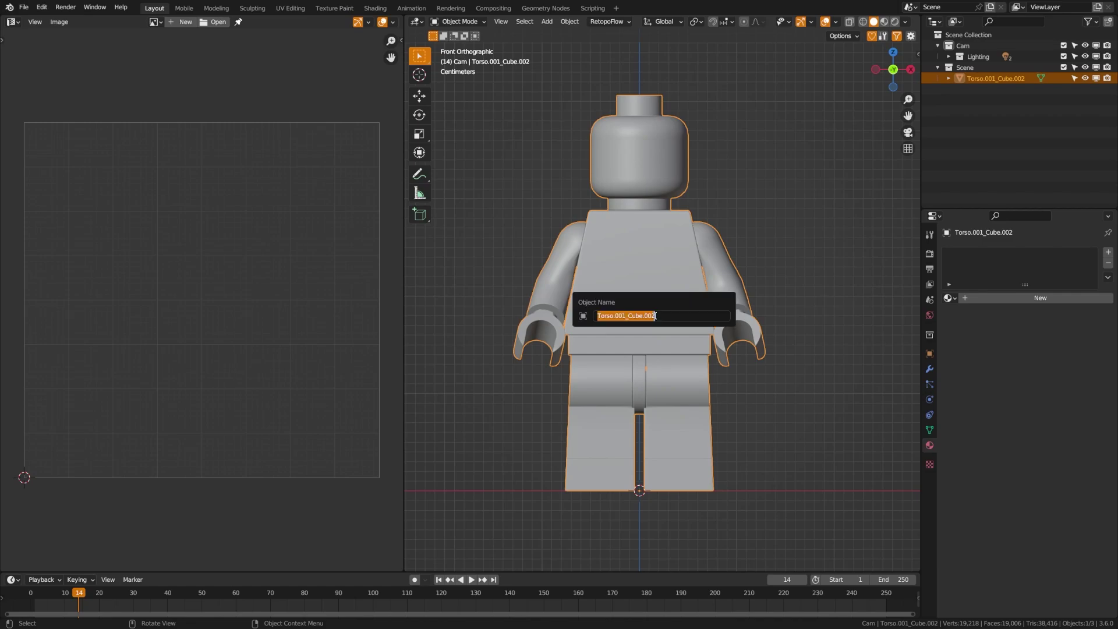
text(Lego-MiniFig)
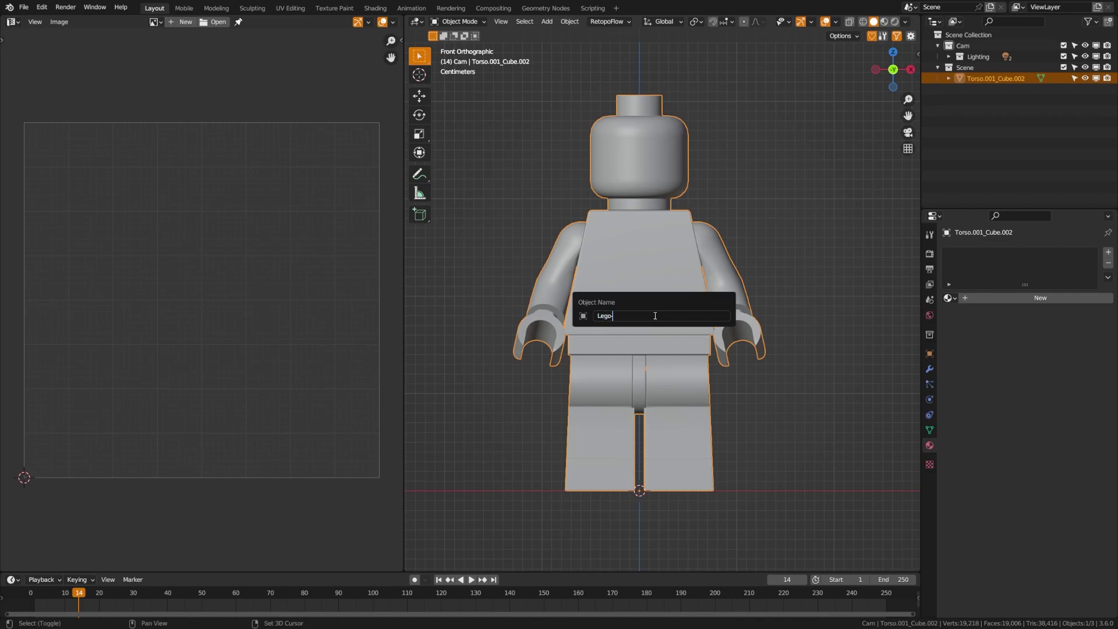
click(655, 268)
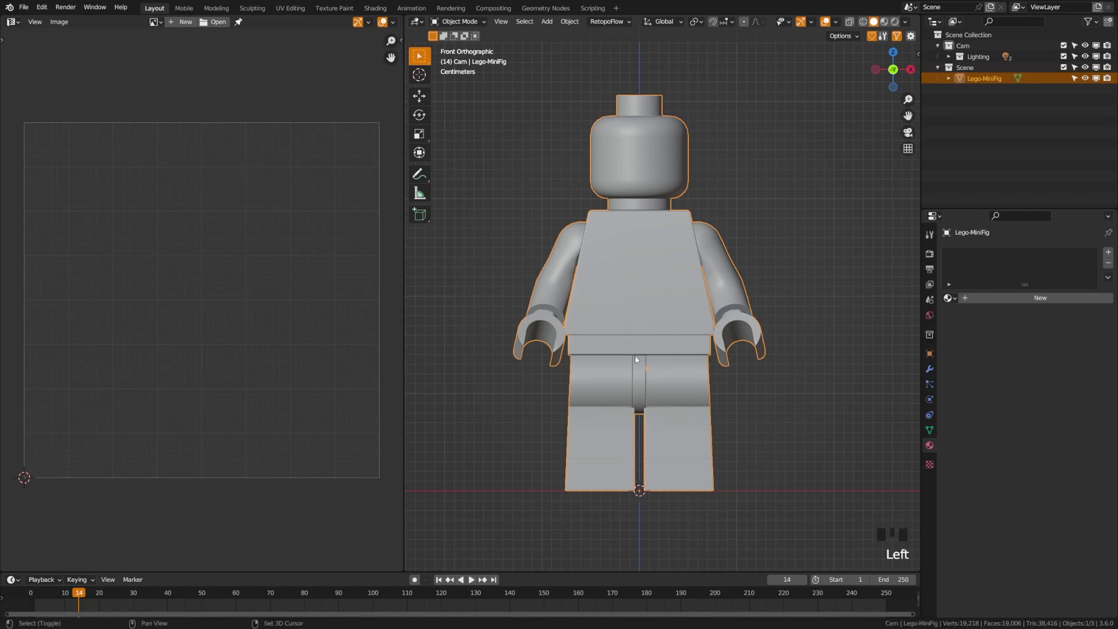
- Unwrap the whole minifigure mesh with Smart UV Project at a 66° angle limit, check the UV layout and return to Object Mode
shift+middle_drag(635, 353, 634, 339)
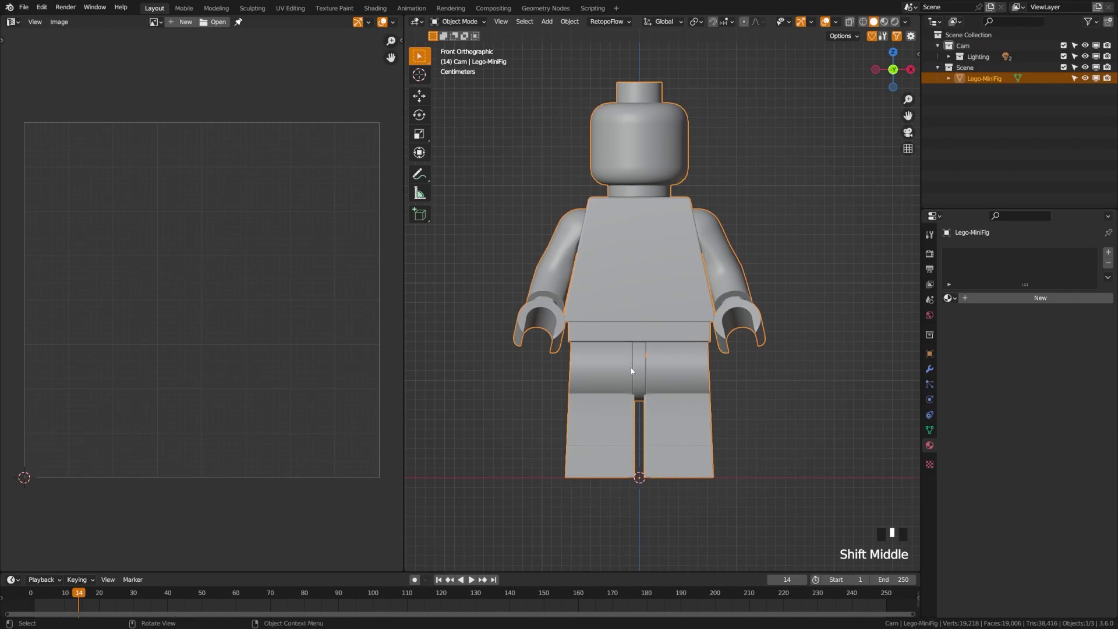
key(Tab)
middle_drag(739, 341, 675, 320)
key(a)
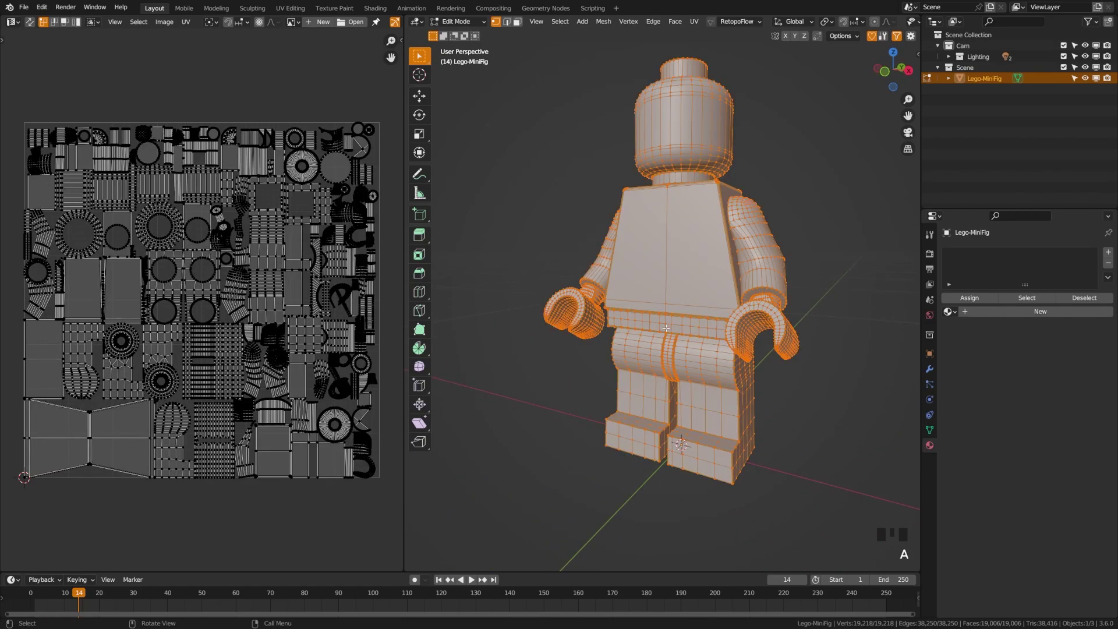
key(u)
click(667, 329)
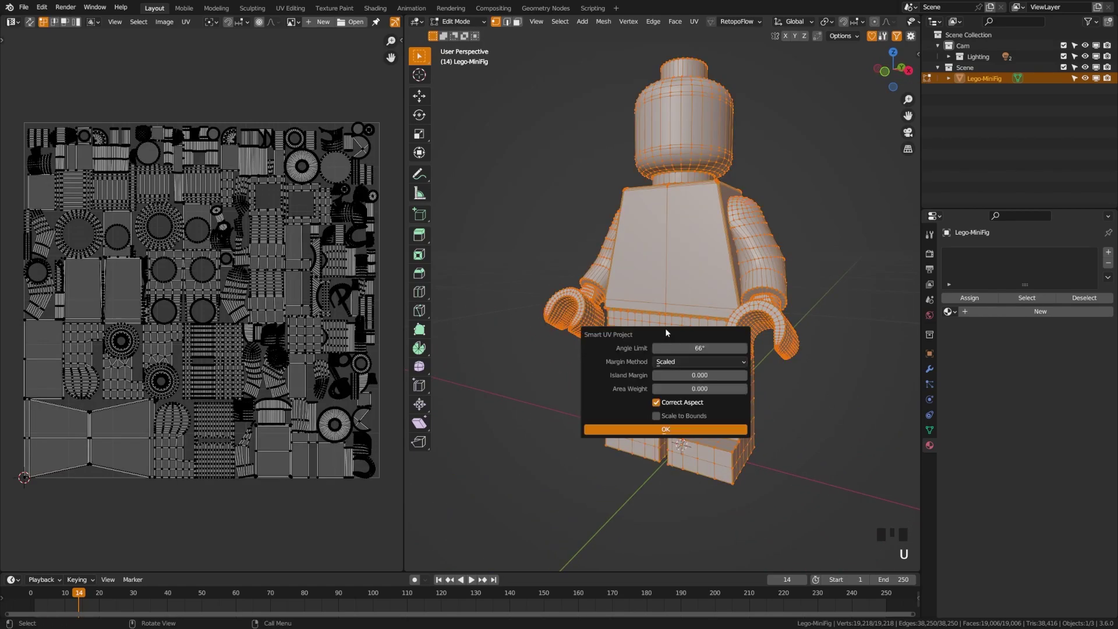
click(688, 434)
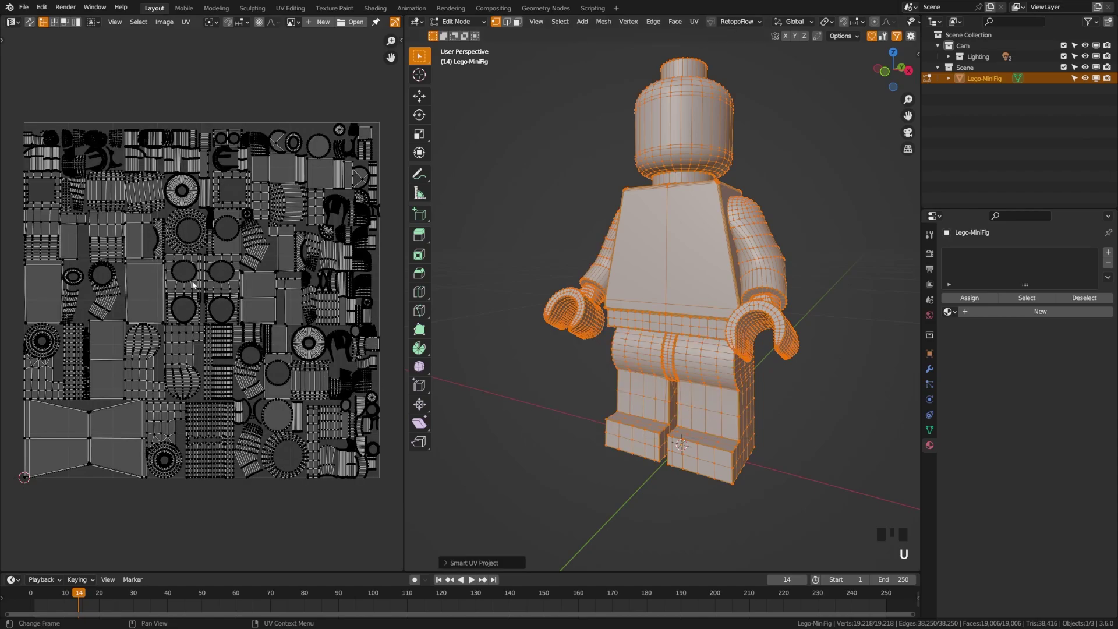
scroll(166, 327, up, 2)
shift+middle_drag(166, 327, 234, 283)
scroll(170, 333, up, 2)
key(Tab)
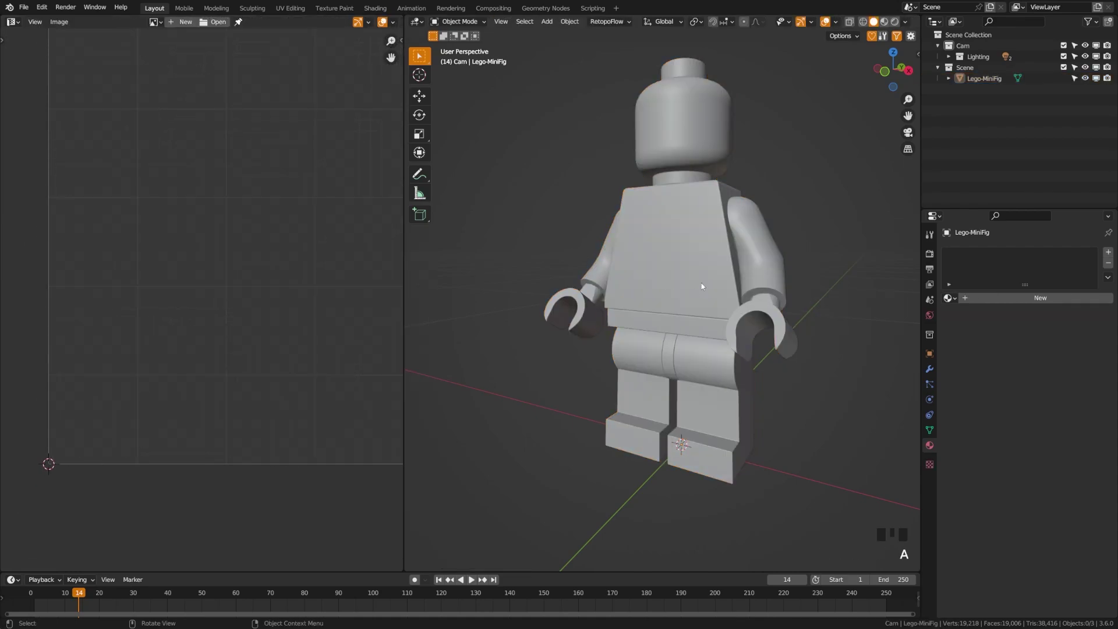
- Select the minifigure in front view and change the empty image editor area to the Asset Browser
click(701, 283)
key(KP_1)
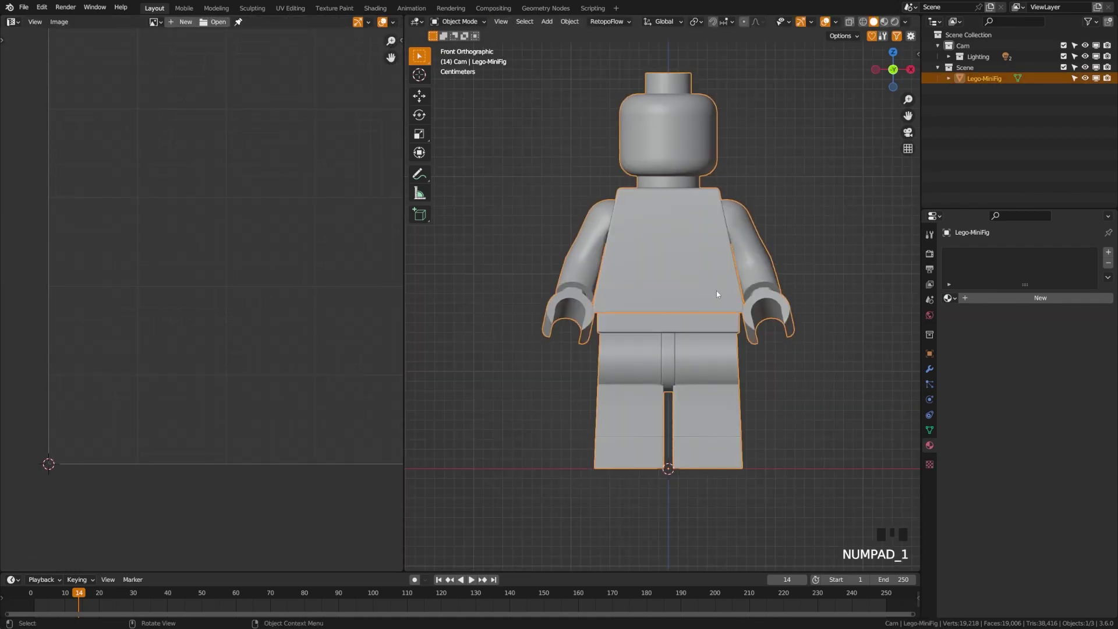
click(18, 23)
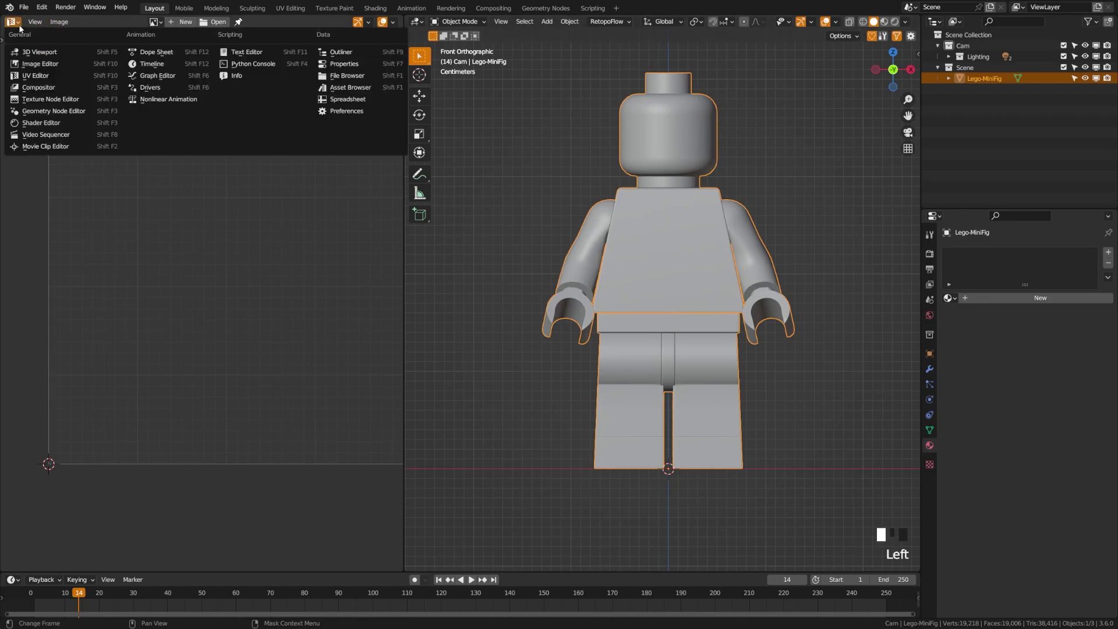
key(Escape)
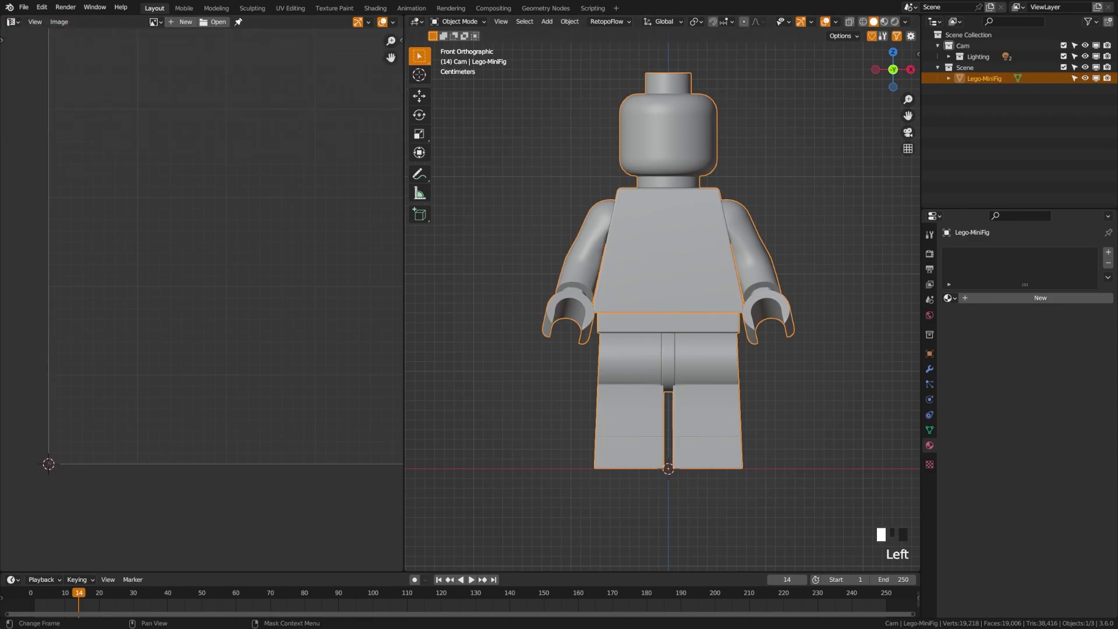
click(13, 25)
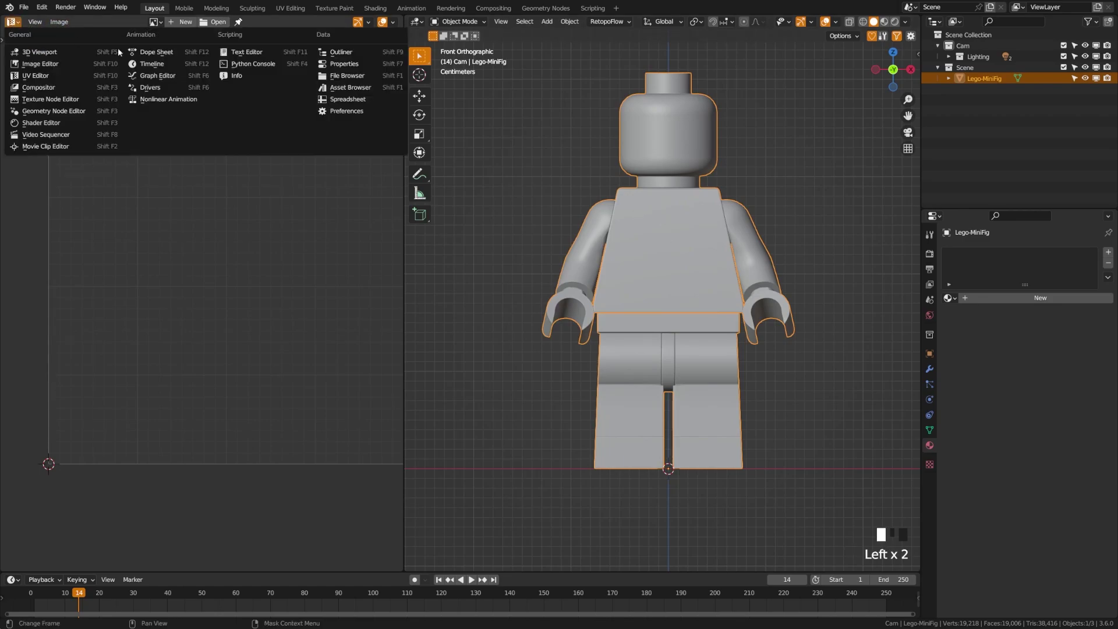
click(343, 91)
- Search the assets for "plas" and apply the 4k-Plastic-Worn material to the minifigure
click(320, 21)
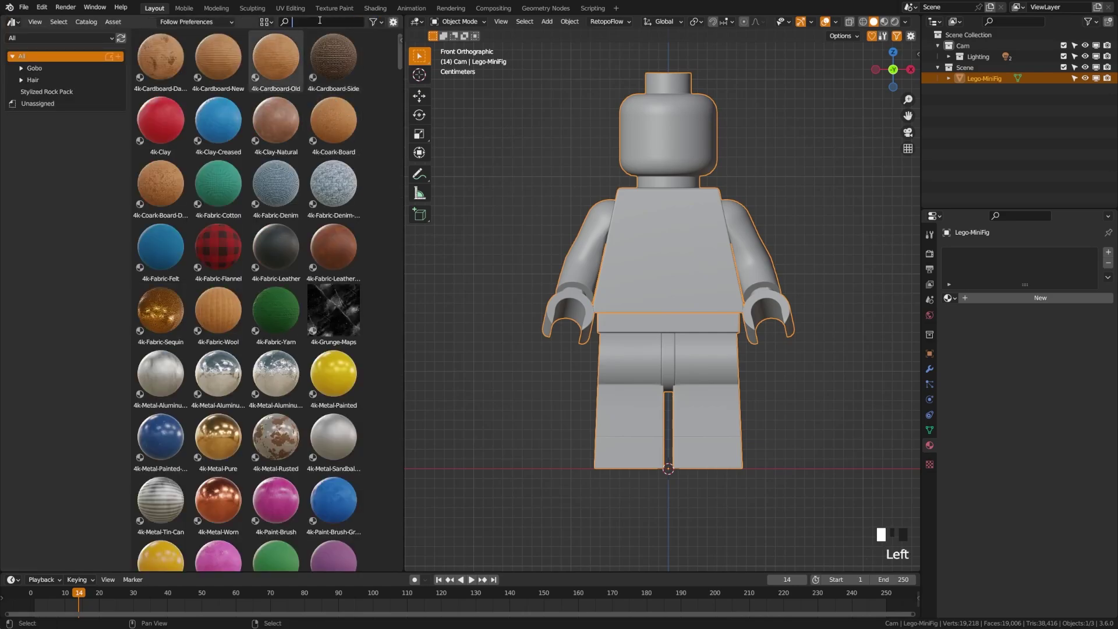
text(plas)
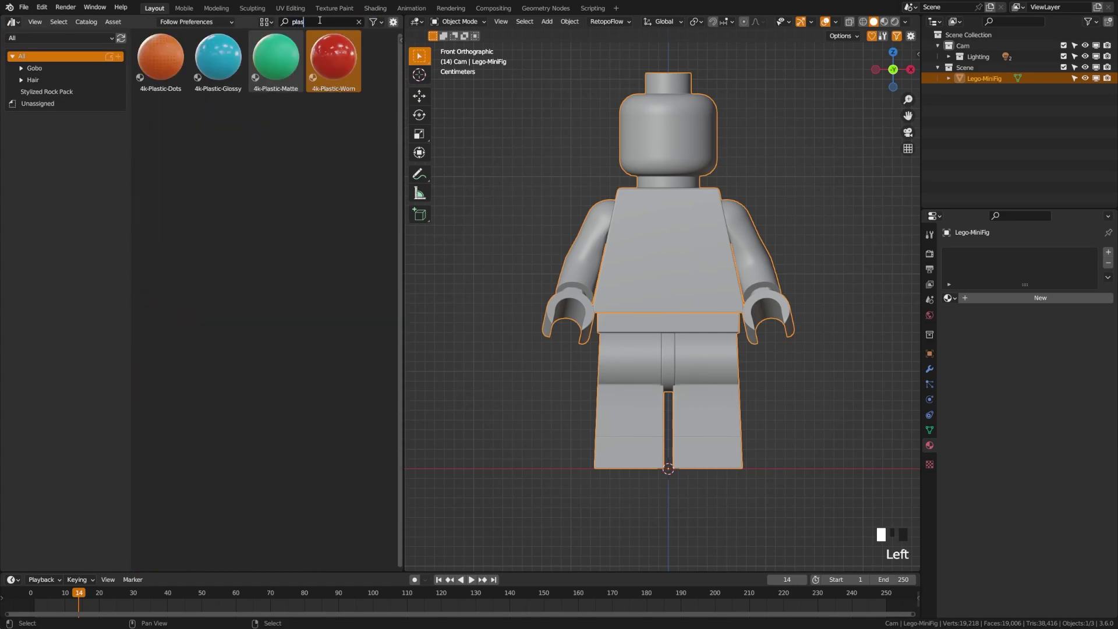
drag(342, 78, 668, 268)
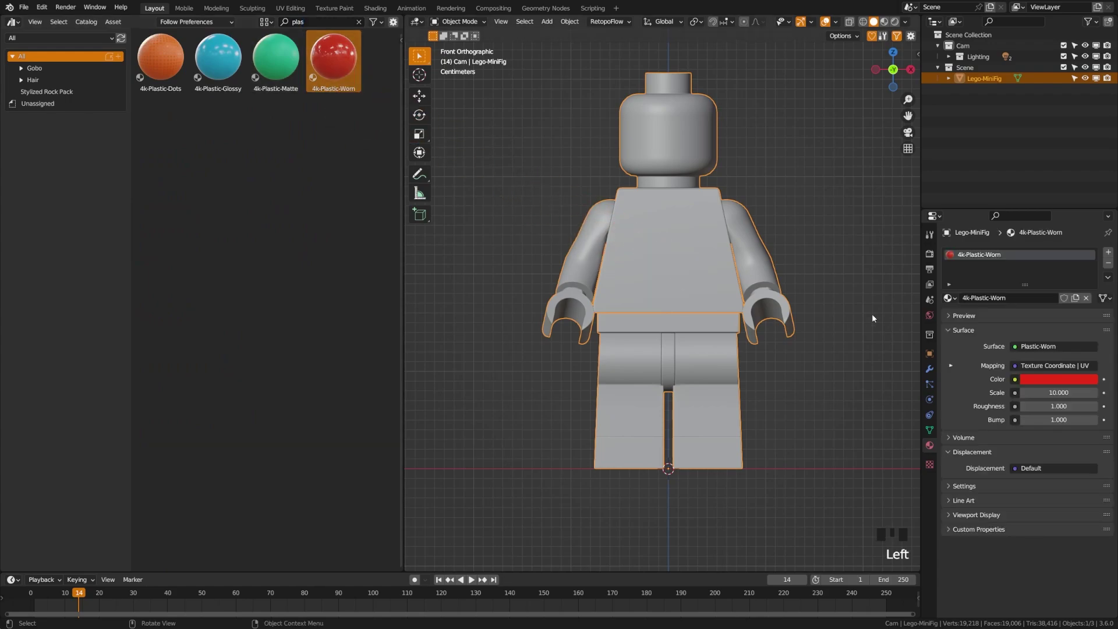
- Show the viewport in rendered shading, deselect the figure and inspect the worn plastic surface from several angles
key(z)
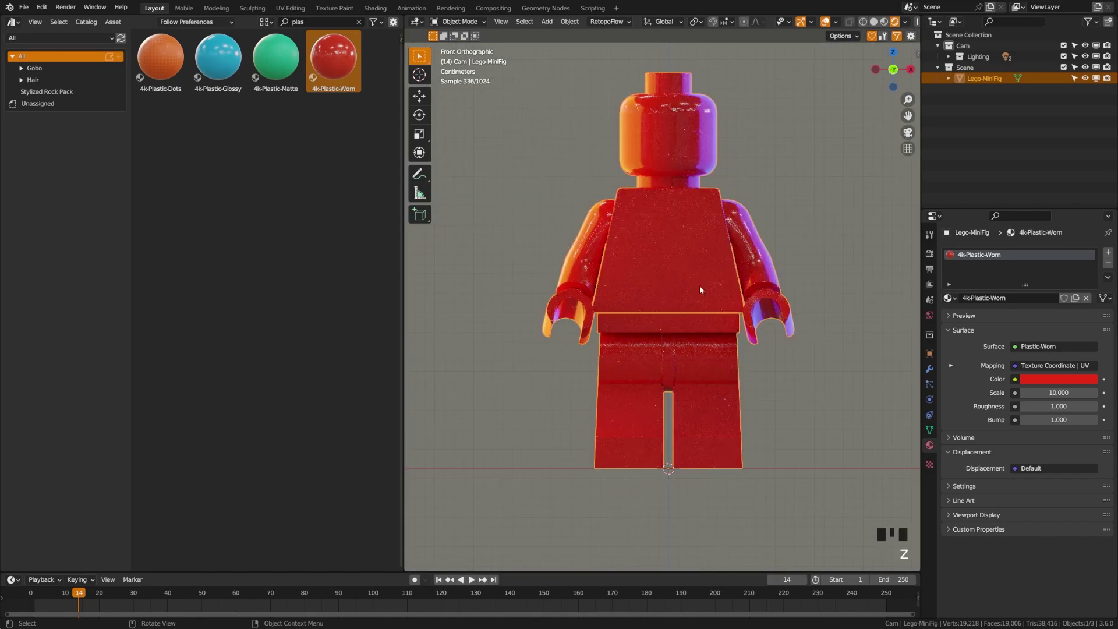
key(alt+a)
scroll(715, 324, up, 3)
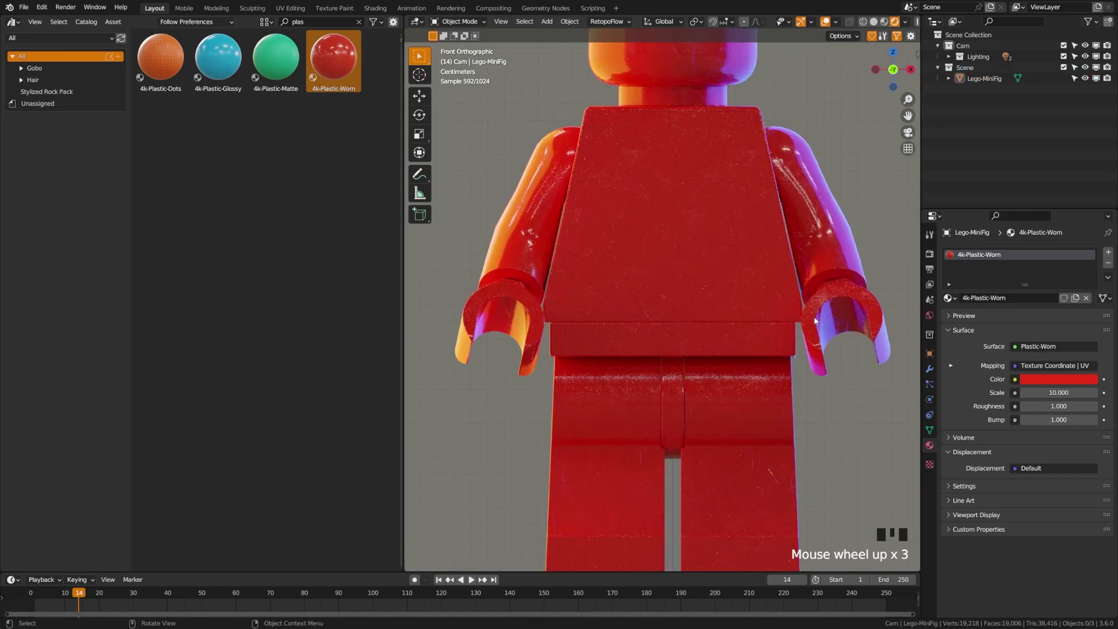
middle_drag(770, 309, 732, 316)
middle_drag(683, 276, 691, 242)
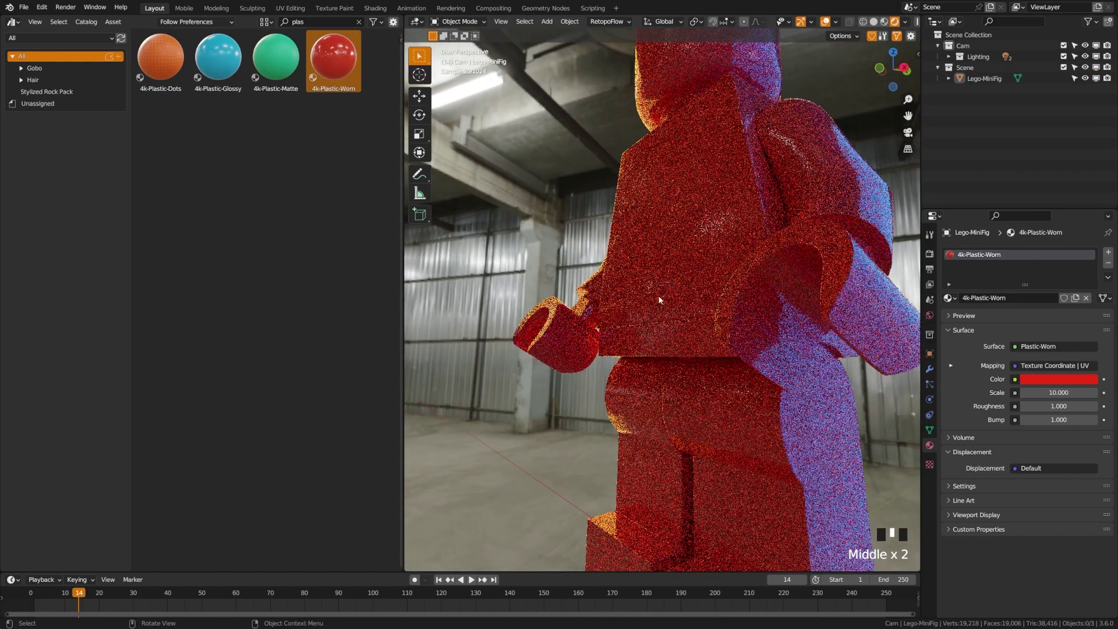
middle_drag(673, 317, 595, 294)
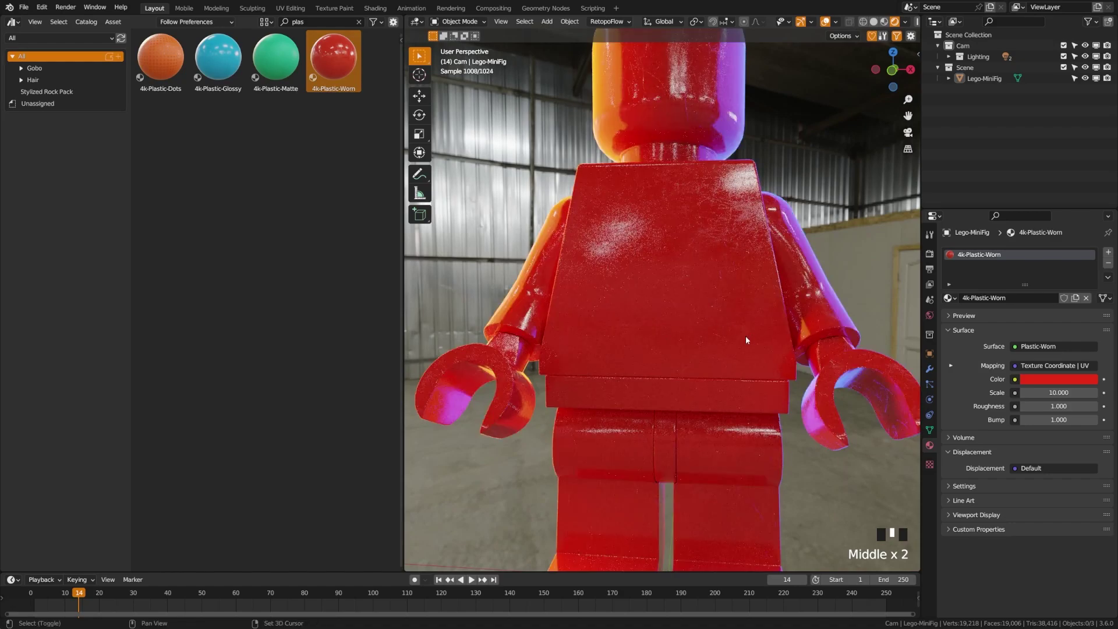
shift+middle_drag(746, 335, 600, 349)
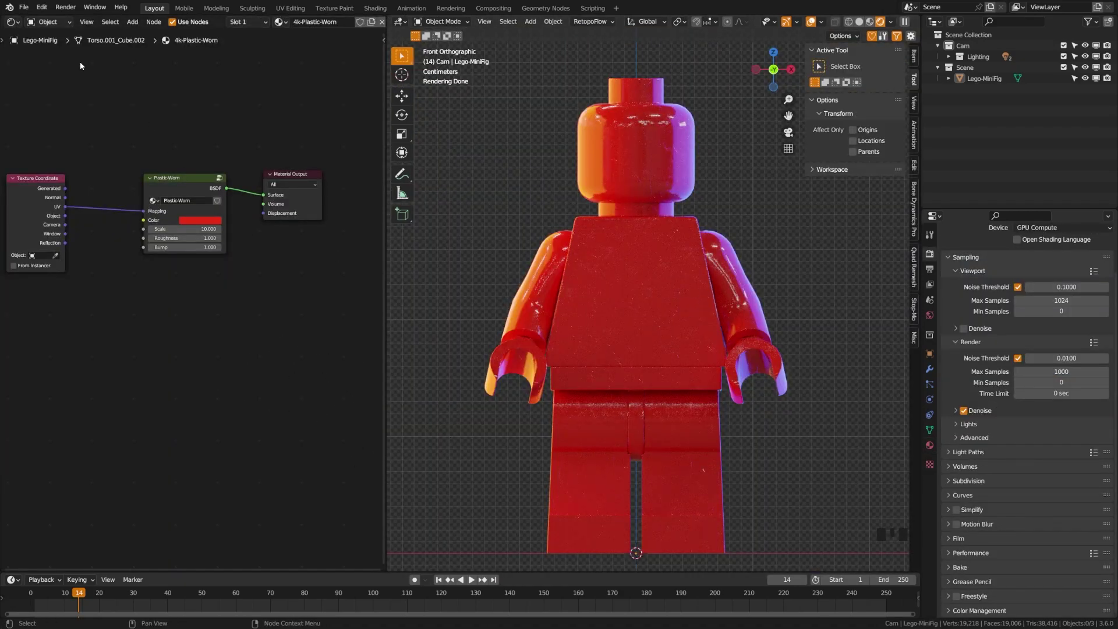
- Add an Image Texture node below the Plastic-Worn node in the minifigure's material
click(12, 22)
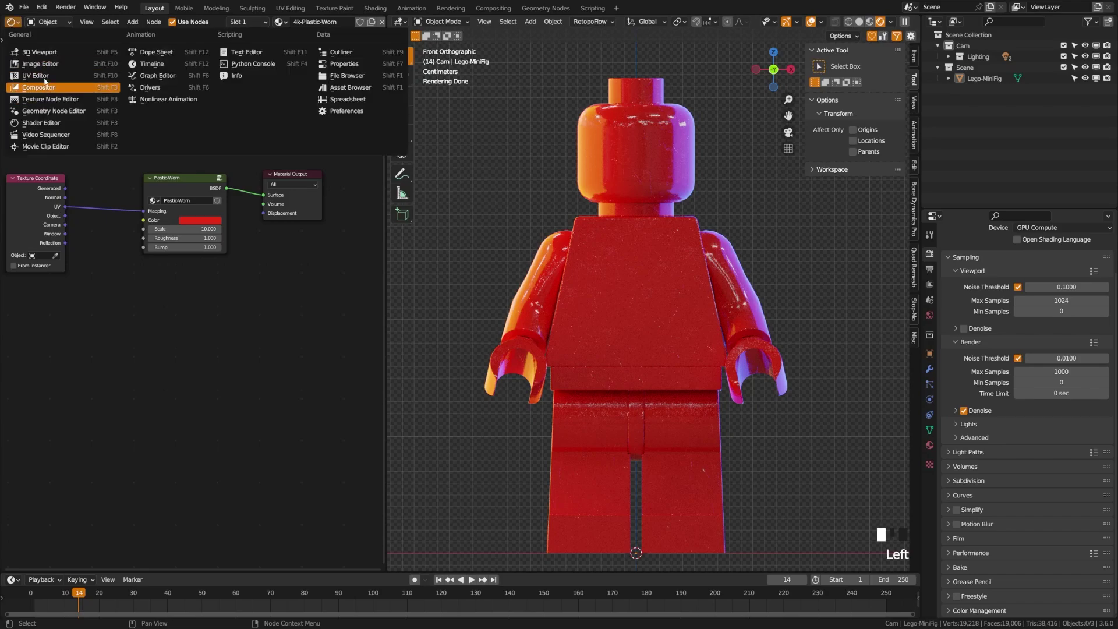
key(Escape)
middle_drag(145, 351, 140, 288)
key(shift+a)
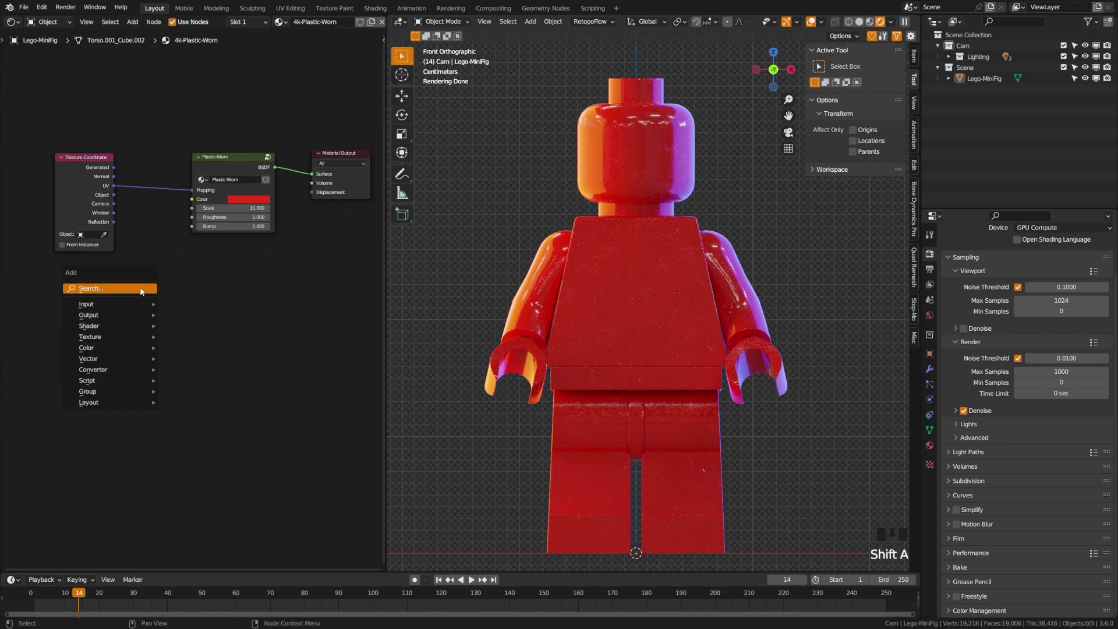
click(141, 288)
text(image)
key(Return)
click(141, 289)
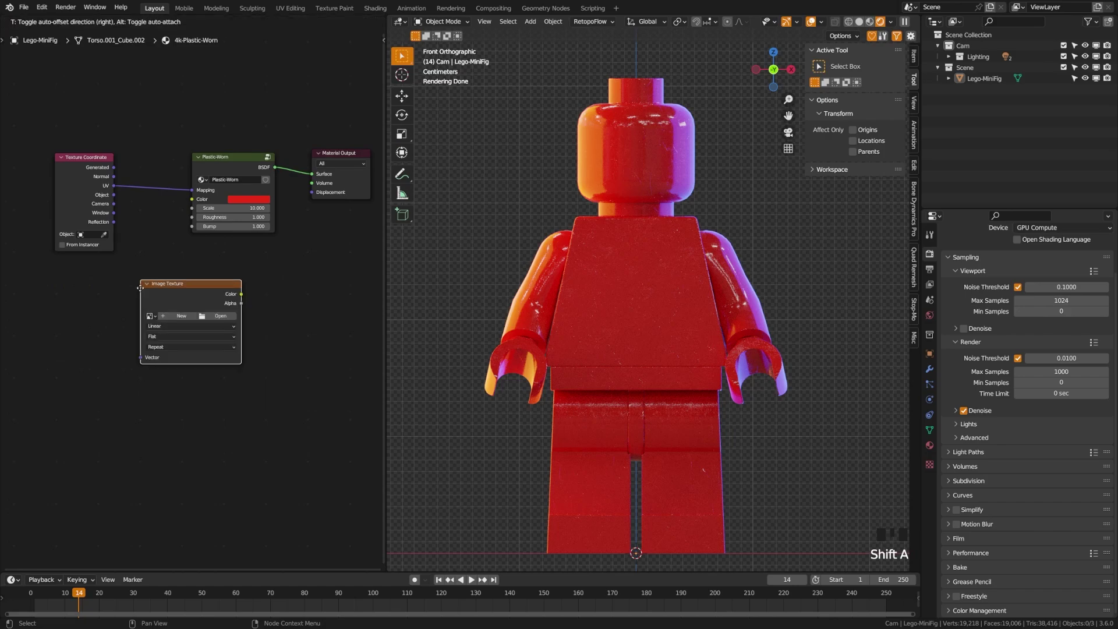
- Link the Texture Coordinate's UV output to the Image Texture's Vector and the Image Texture's Color to the Plastic-Worn Color input
click(107, 194)
key(g)
click(102, 247)
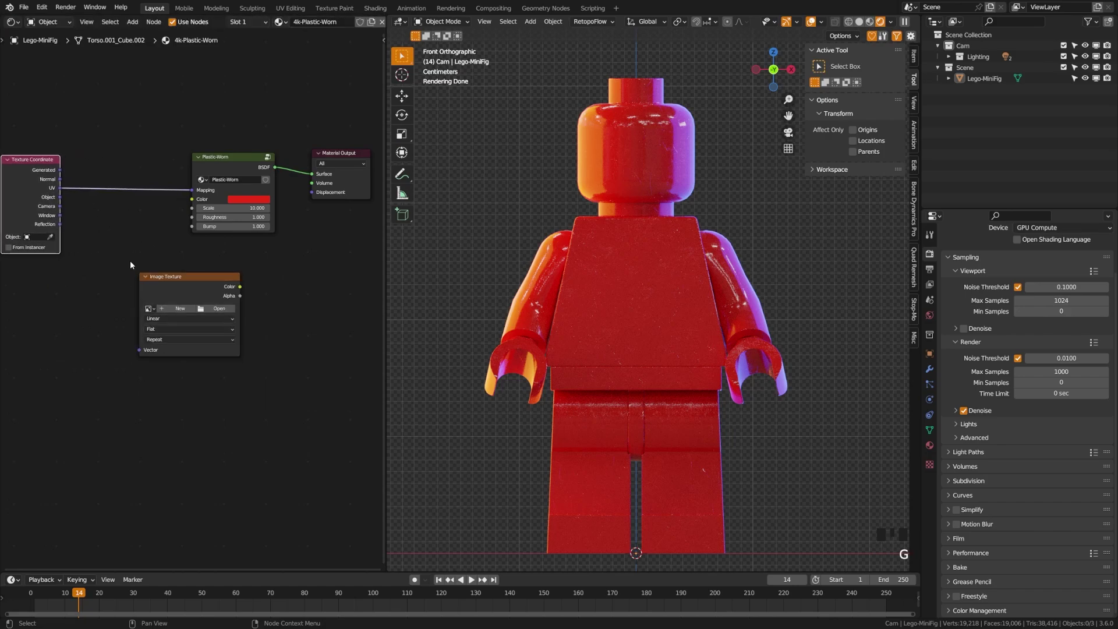
middle_drag(131, 260, 223, 267)
drag(255, 289, 208, 260)
drag(152, 194, 184, 329)
drag(284, 265, 240, 222)
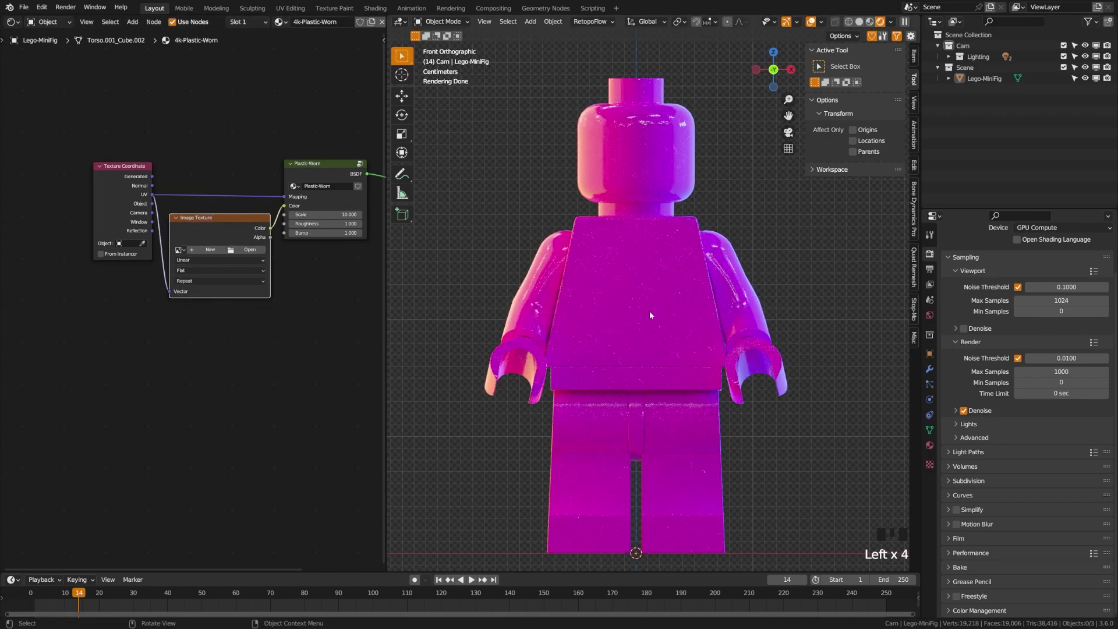
- Space out the Texture Coordinate and Image Texture nodes so the links between them are clear
click(131, 184)
key(g)
click(173, 245)
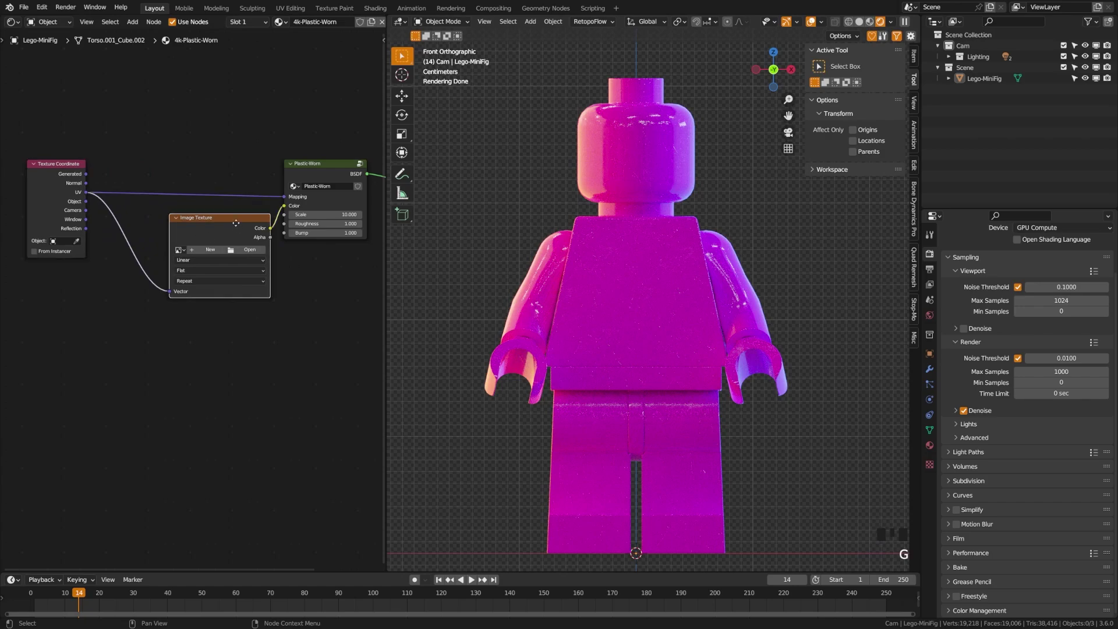
drag(204, 251, 173, 246)
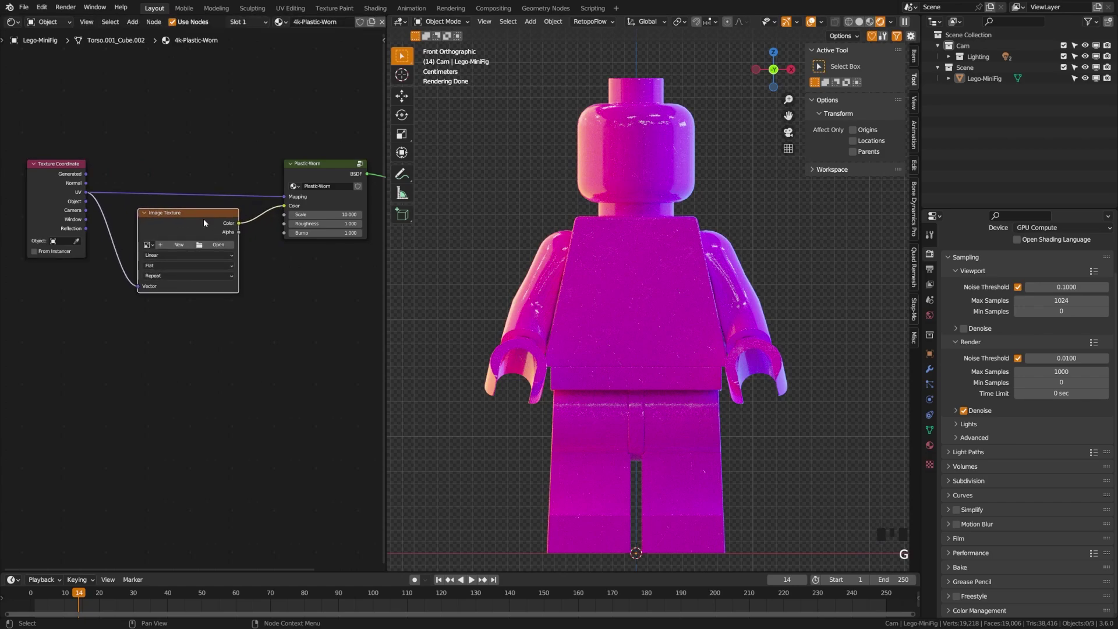
- Start a new image in the Image Texture node and name it Lego-Base-Color
click(178, 247)
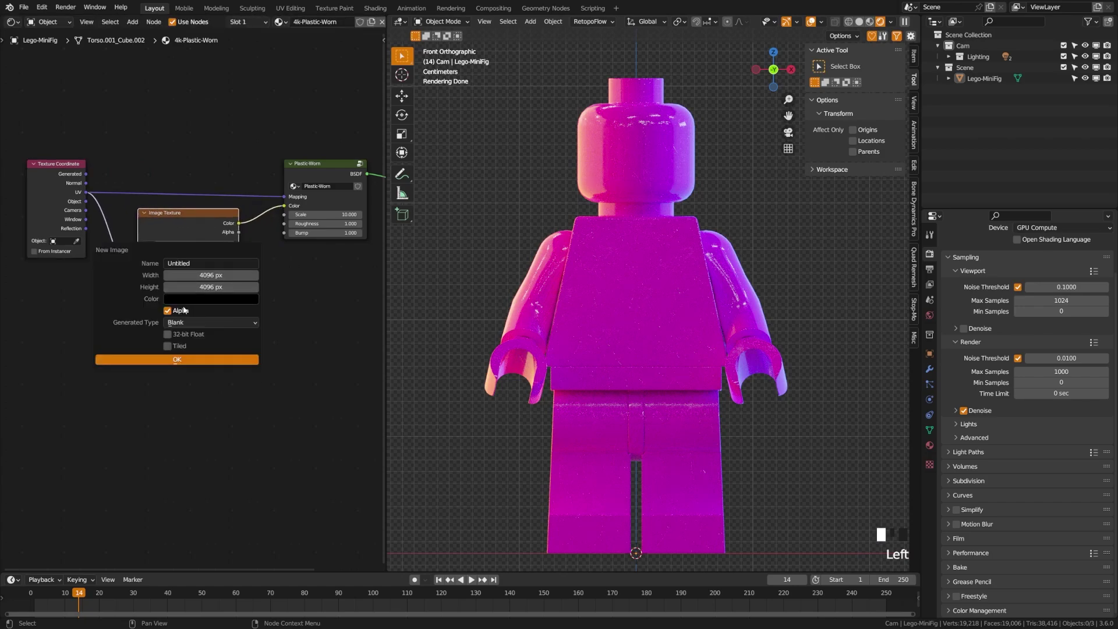
click(188, 302)
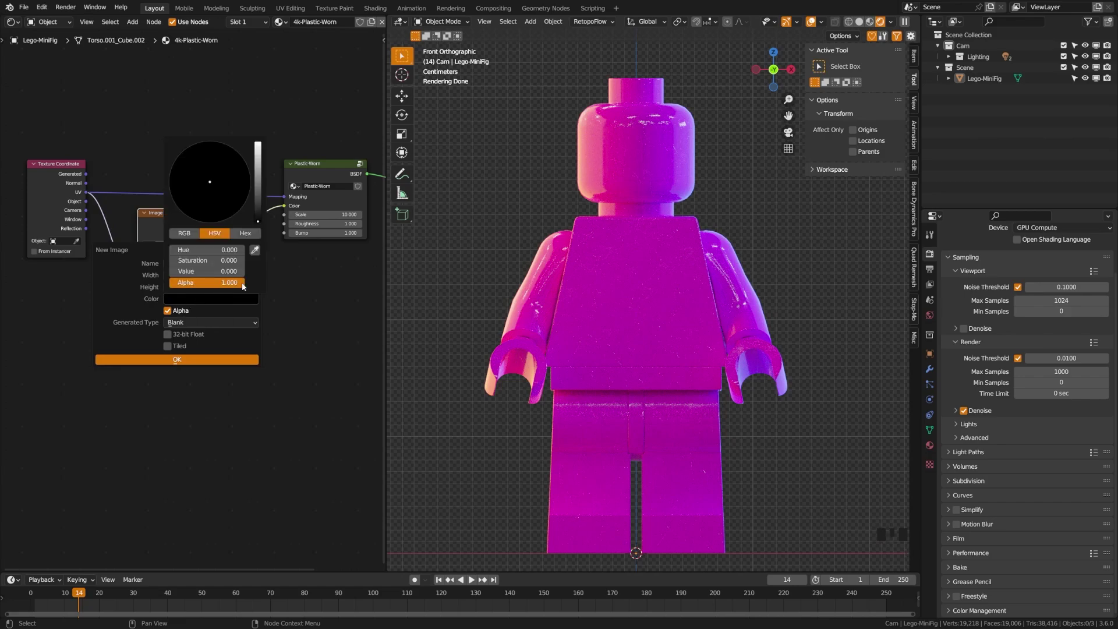
click(193, 263)
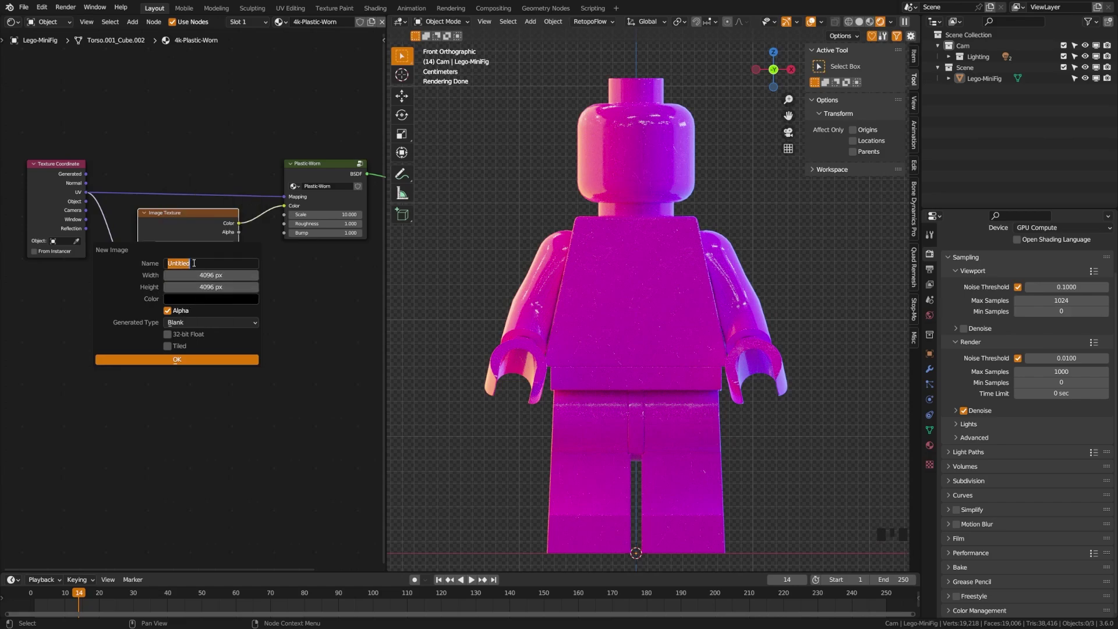
text(Lego-Base-Color)
key(Return)
- Set the new image's fill color to bright yellow and create the 4096 px image with alpha
click(211, 299)
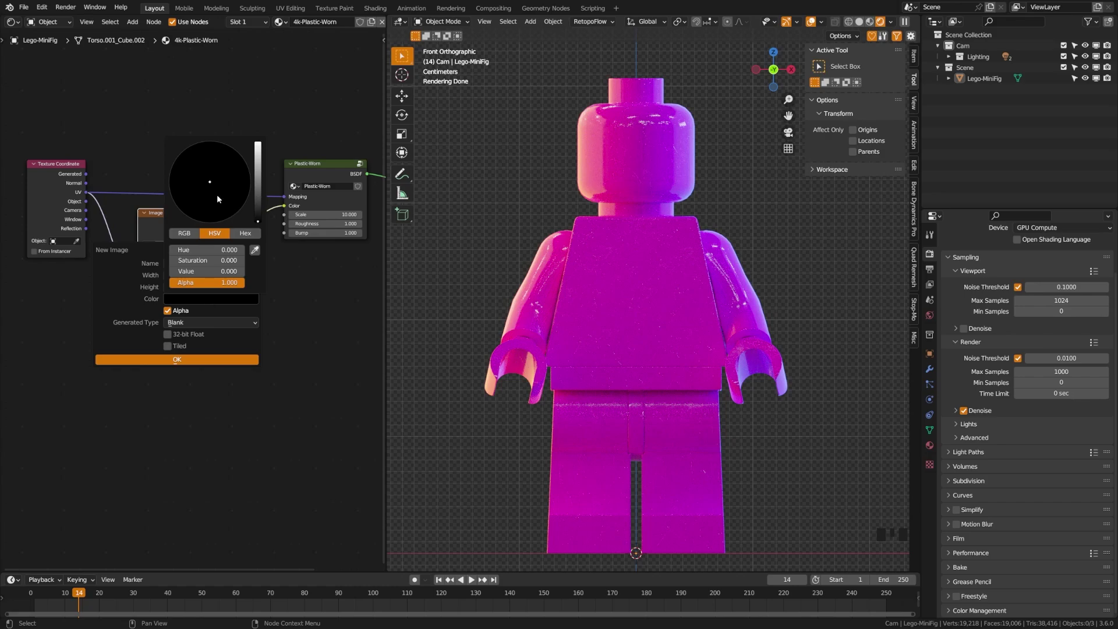
ctrl+scroll(215, 183, up, 20)
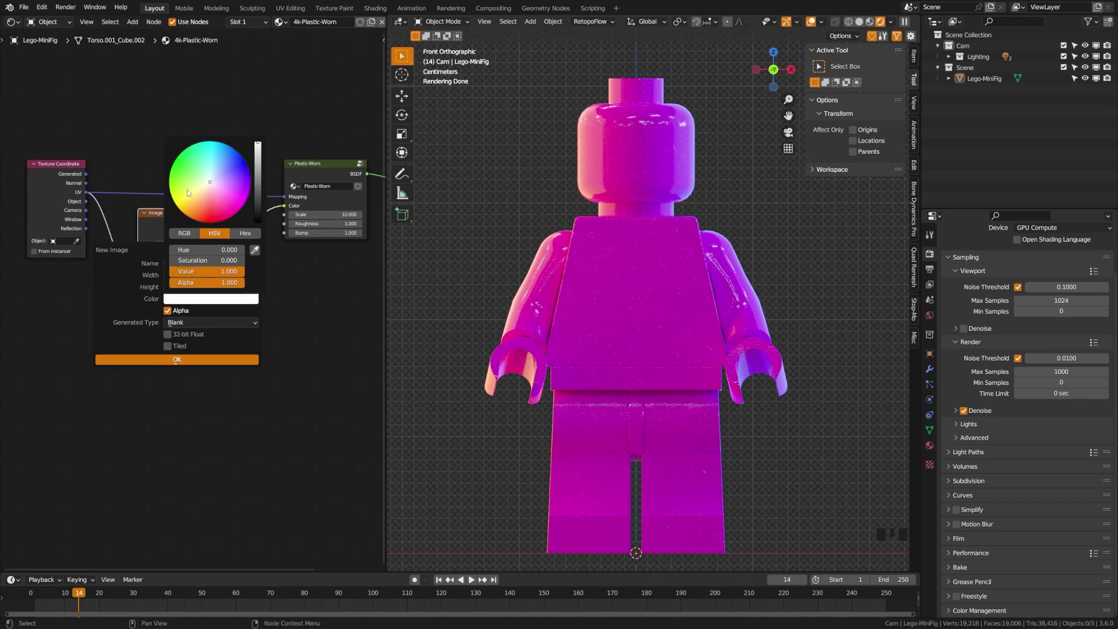
drag(188, 193, 180, 210)
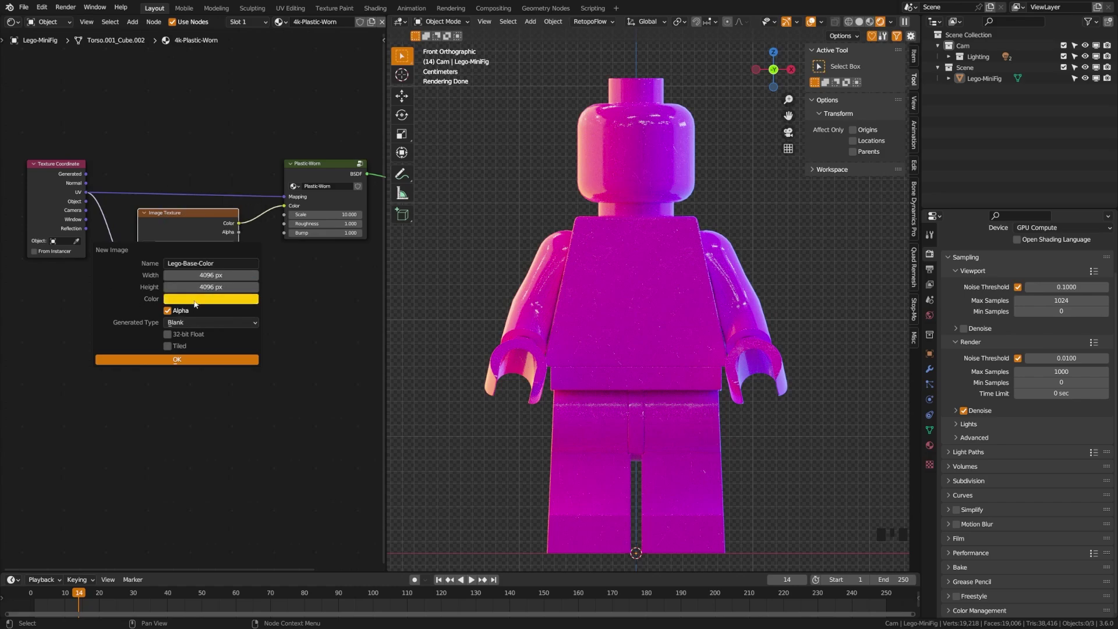
click(188, 361)
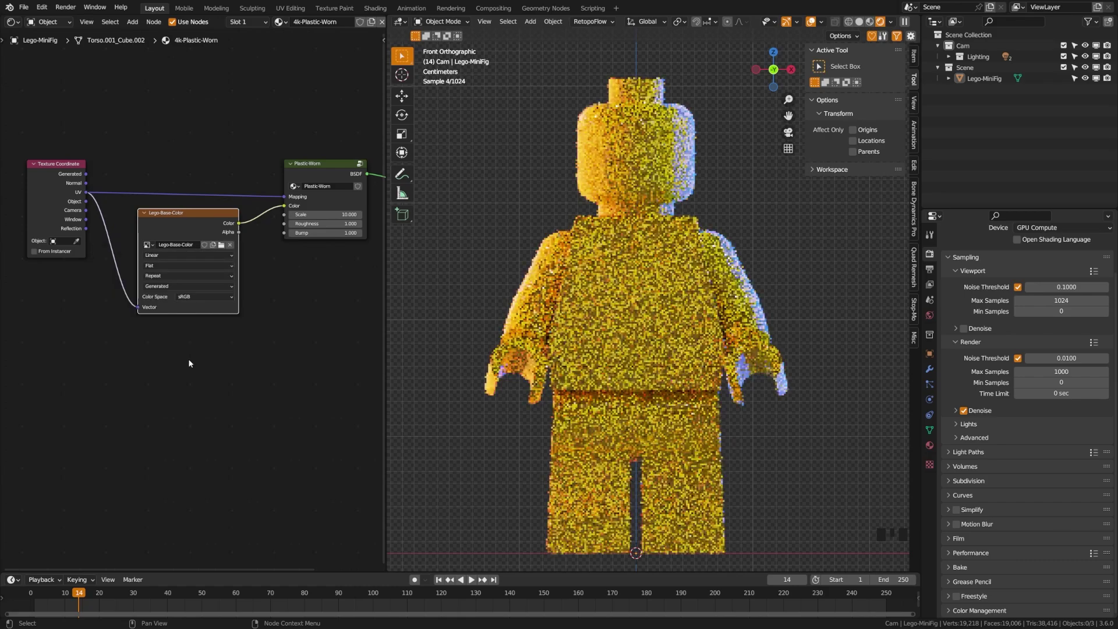
- Select the minifigure, show it in Material Preview shading and switch it to Texture Paint mode
click(586, 321)
key(z)
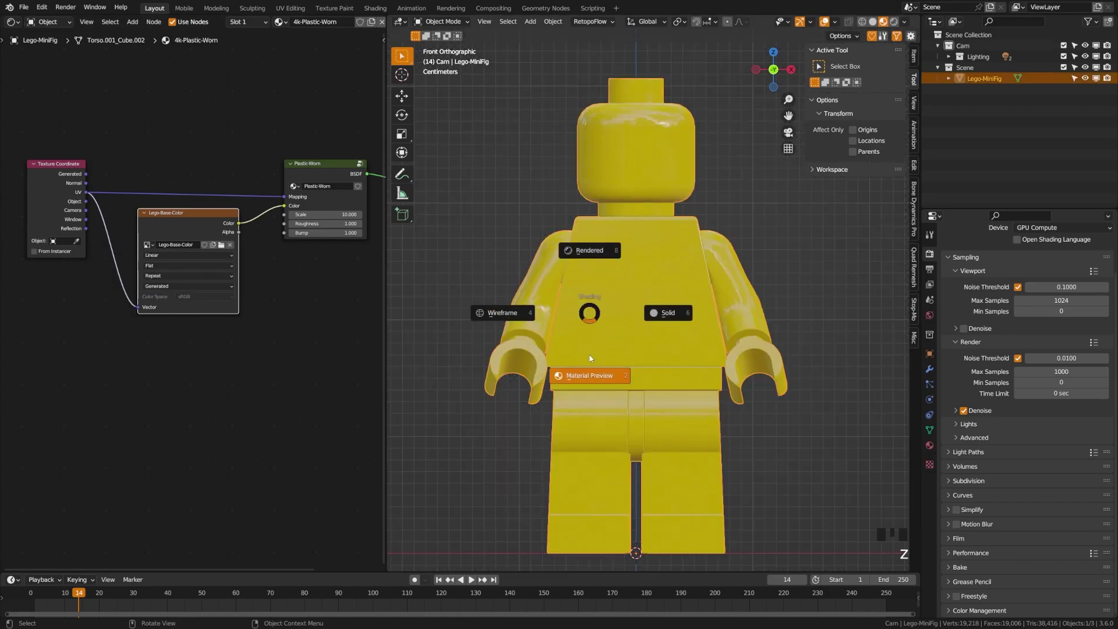
click(592, 376)
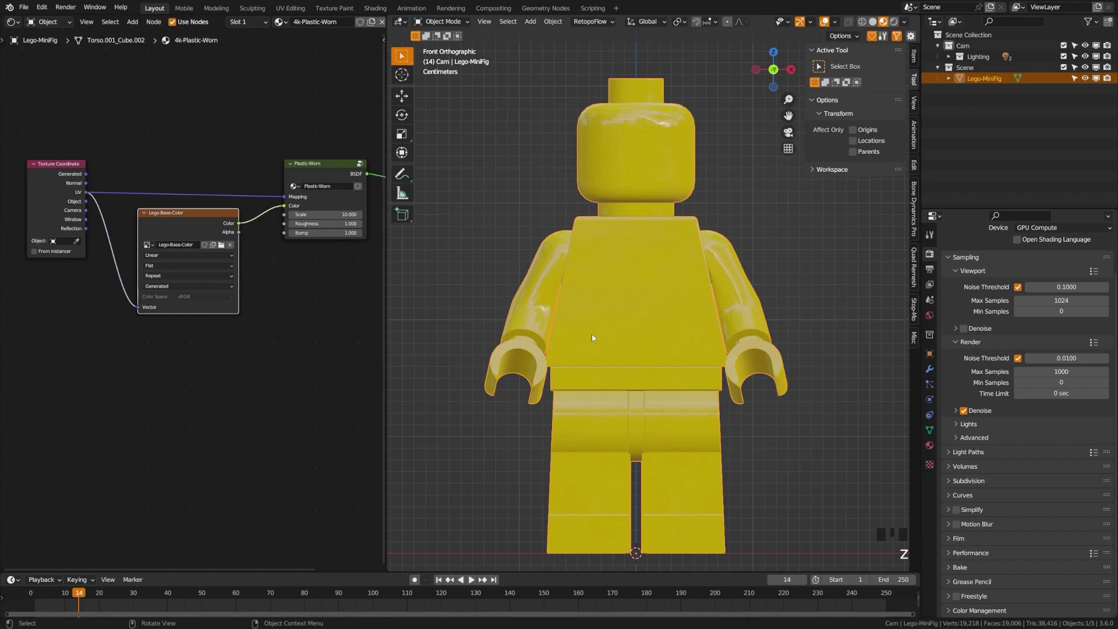
key(ctrl+Tab)
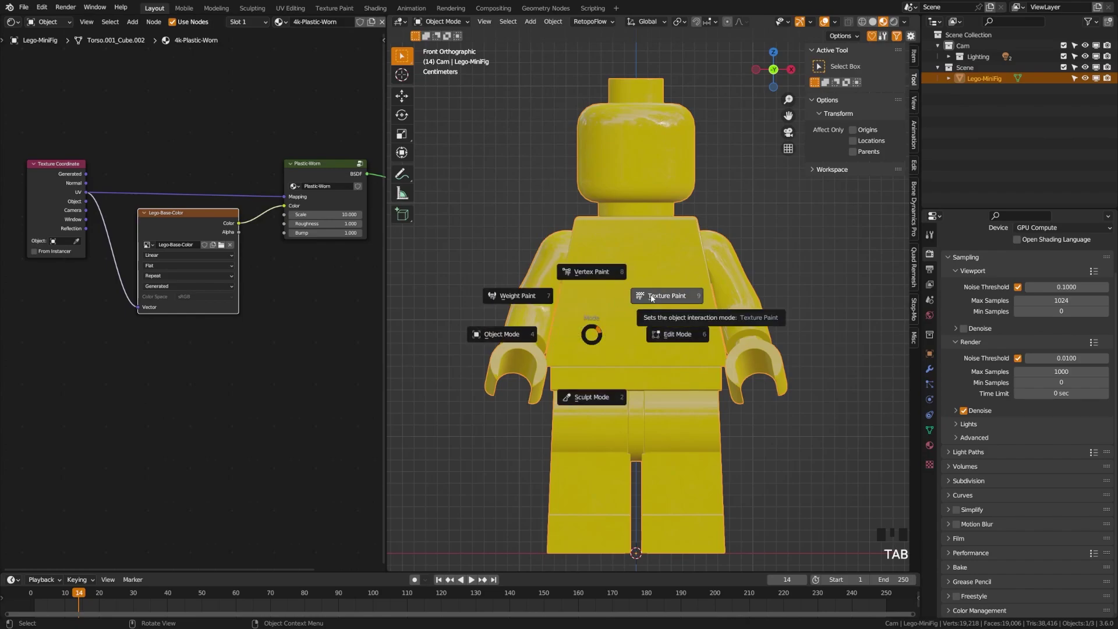
click(652, 297)
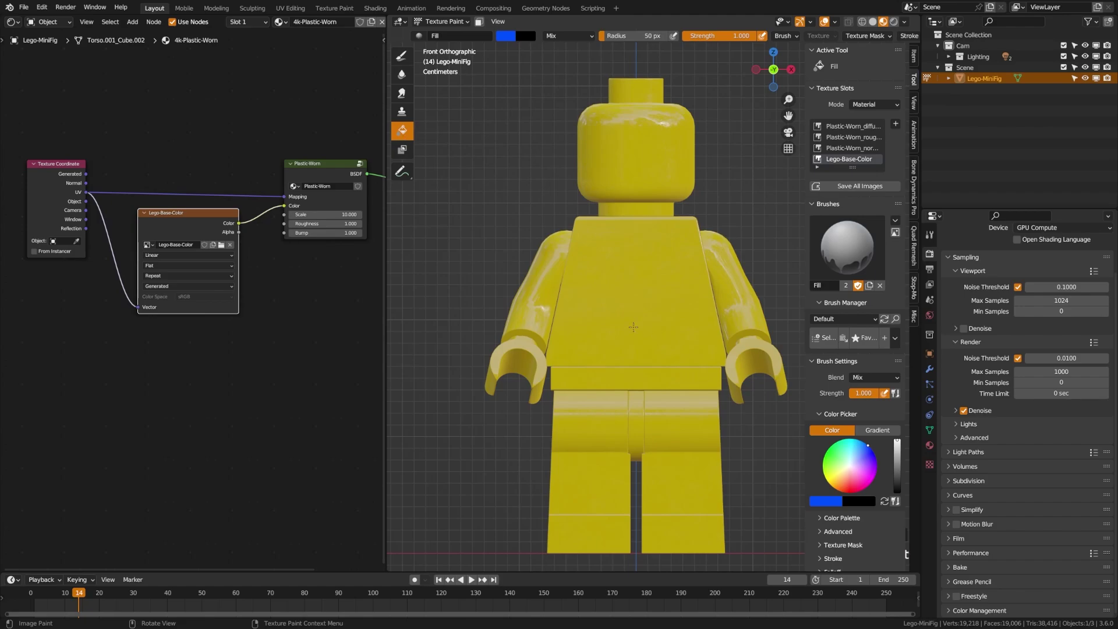
- Try the blue Fill on the unmasked figure and undo it
click(633, 327)
key(ctrl+z)
- In Edit Mode, select only the linked geometry of both legs and the hip section
key(Tab)
shift+middle_drag(678, 408, 656, 356)
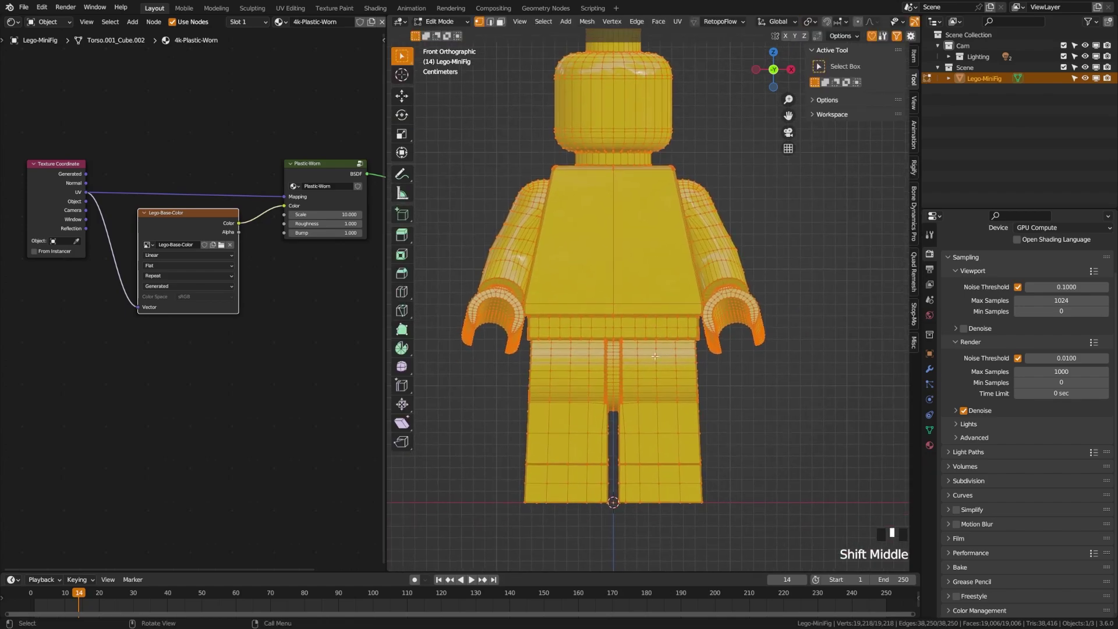
key(a)
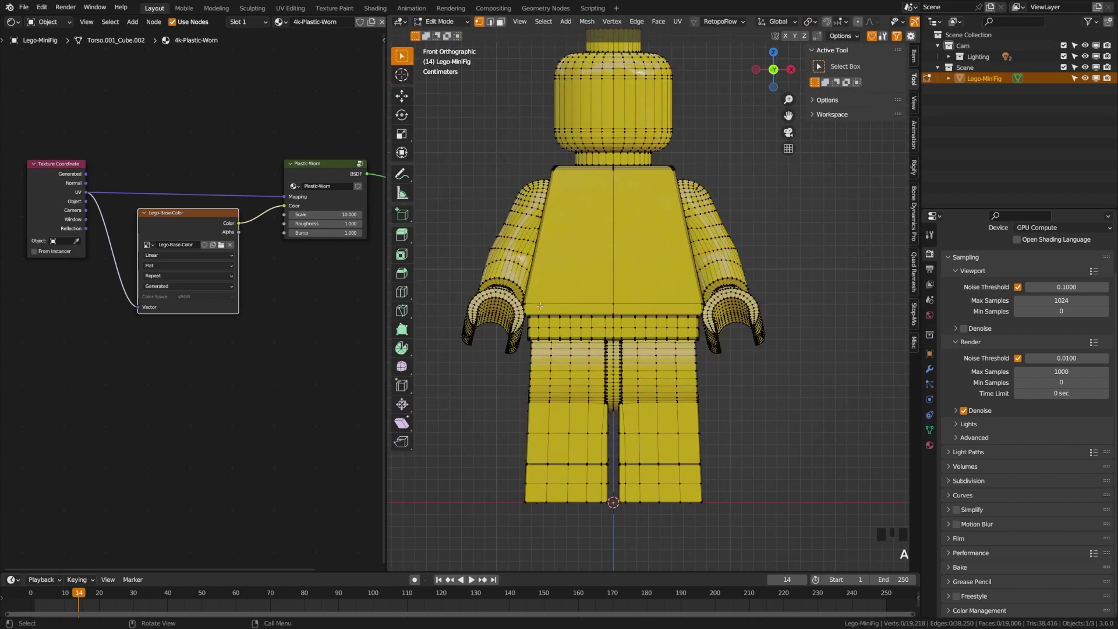
key(l)
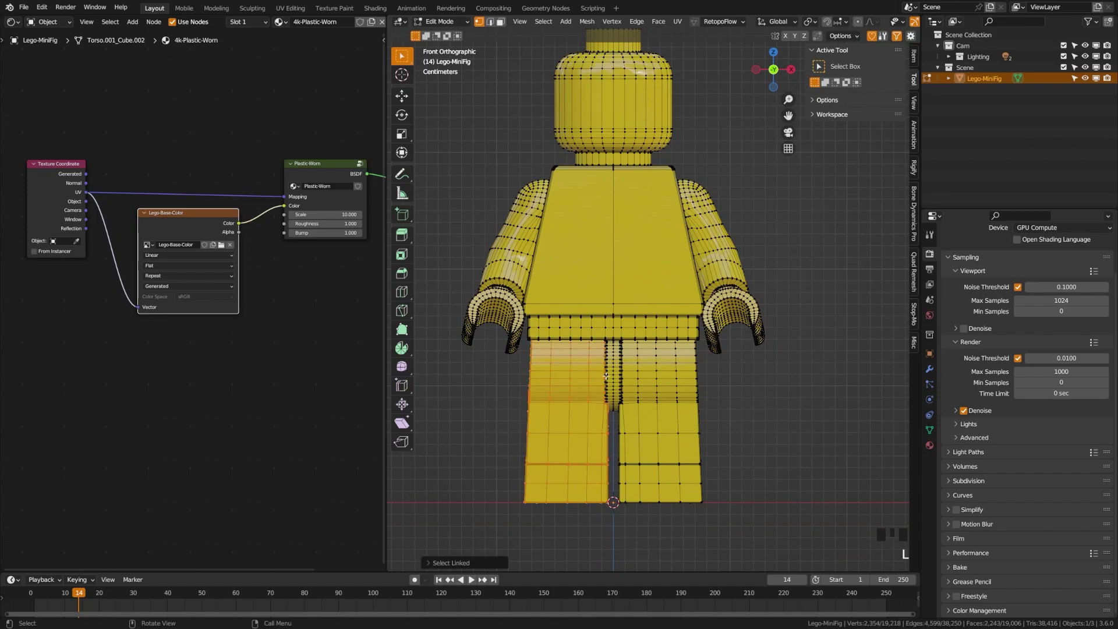
key(l)
key(l)
middle_drag(628, 381, 645, 462)
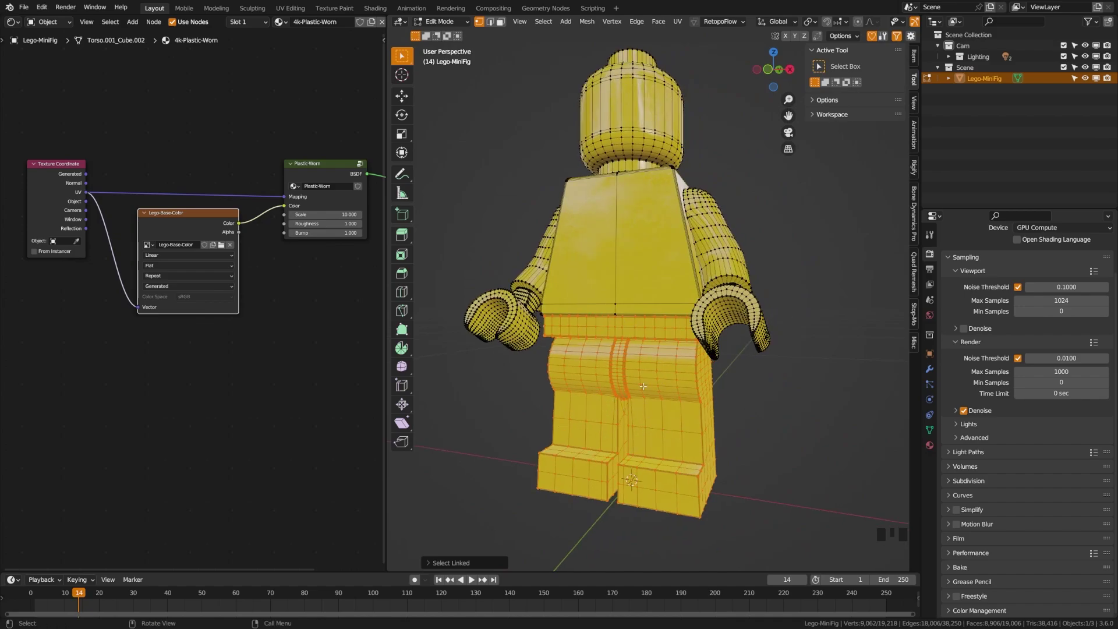
key(KP_1)
shift+middle_drag(635, 386, 638, 378)
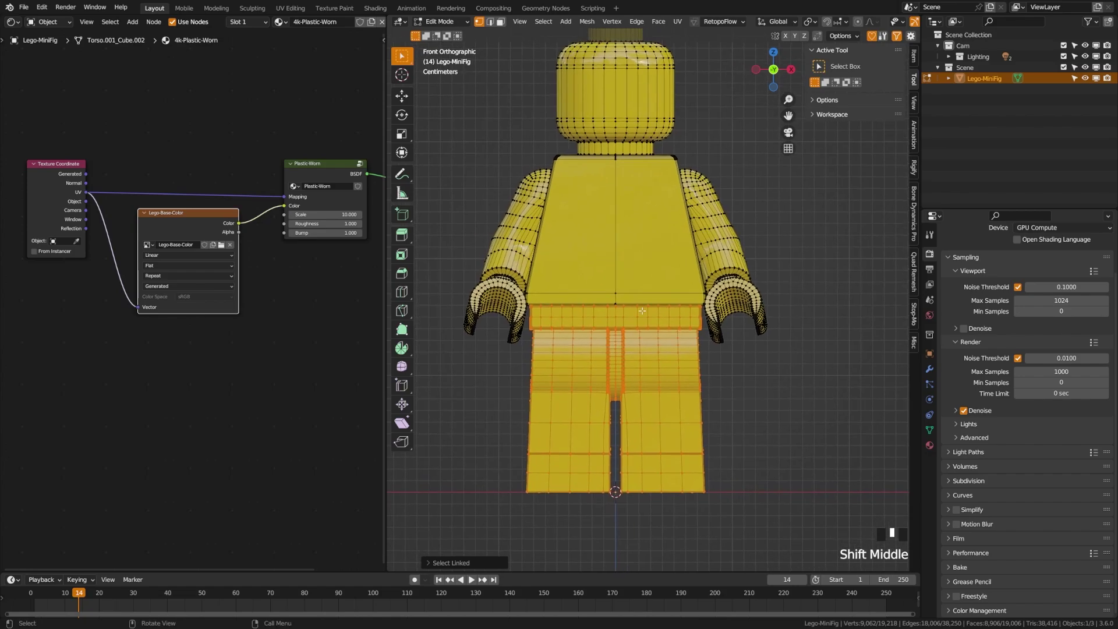
- In Texture Paint mode, enable the face selection mask, fill the legs and hips with blue and disable the mask
key(Tab)
click(688, 301)
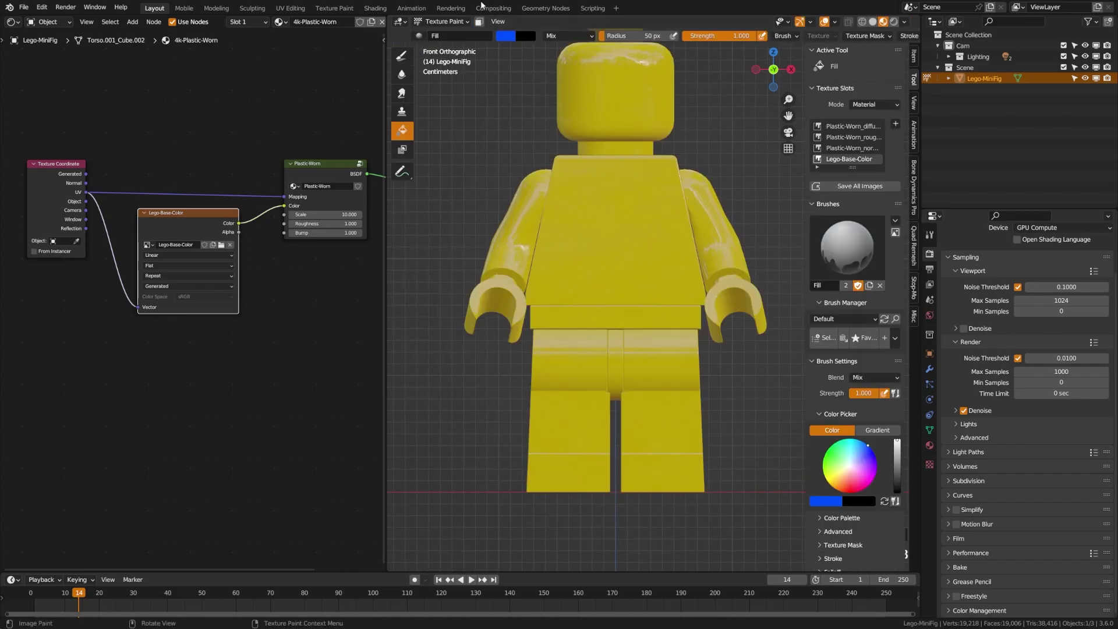
click(480, 22)
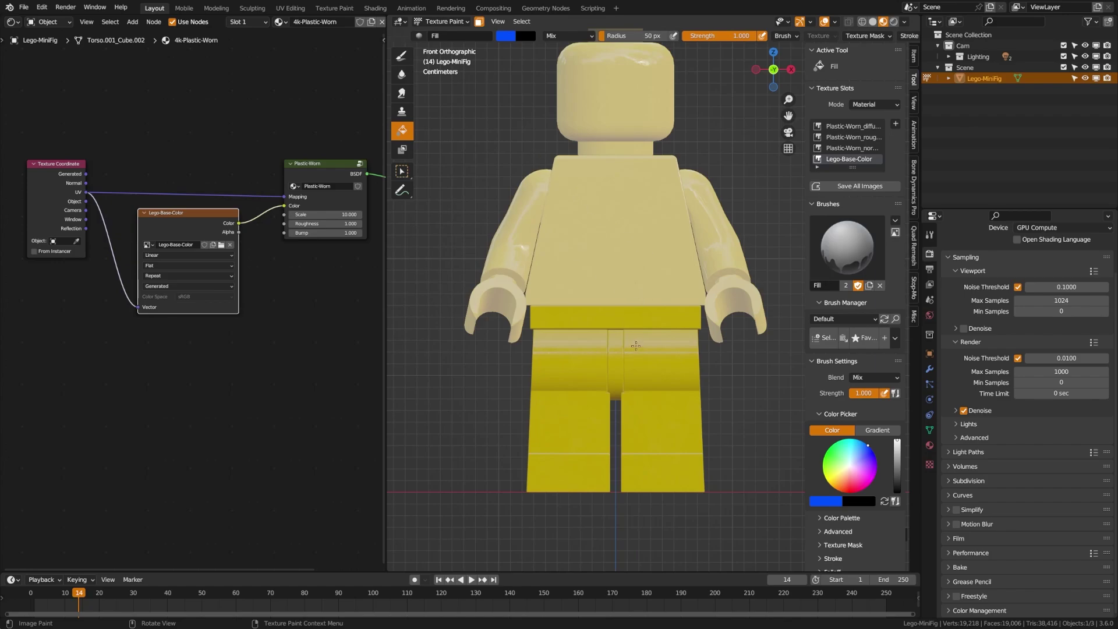
click(575, 363)
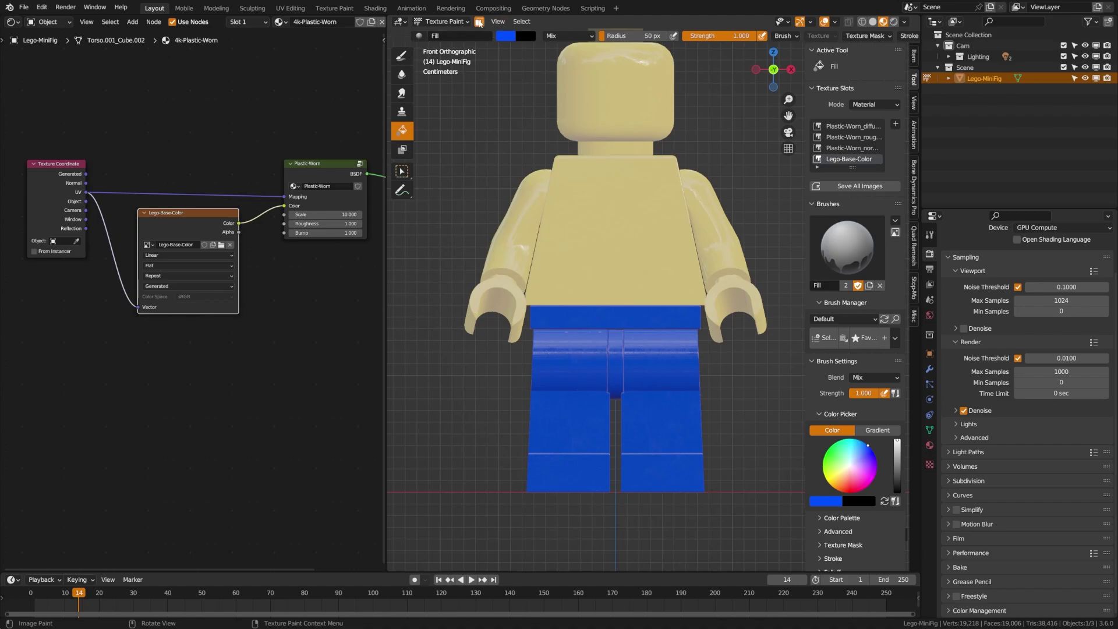
click(479, 21)
middle_drag(670, 274, 519, 293)
key(KP_1)
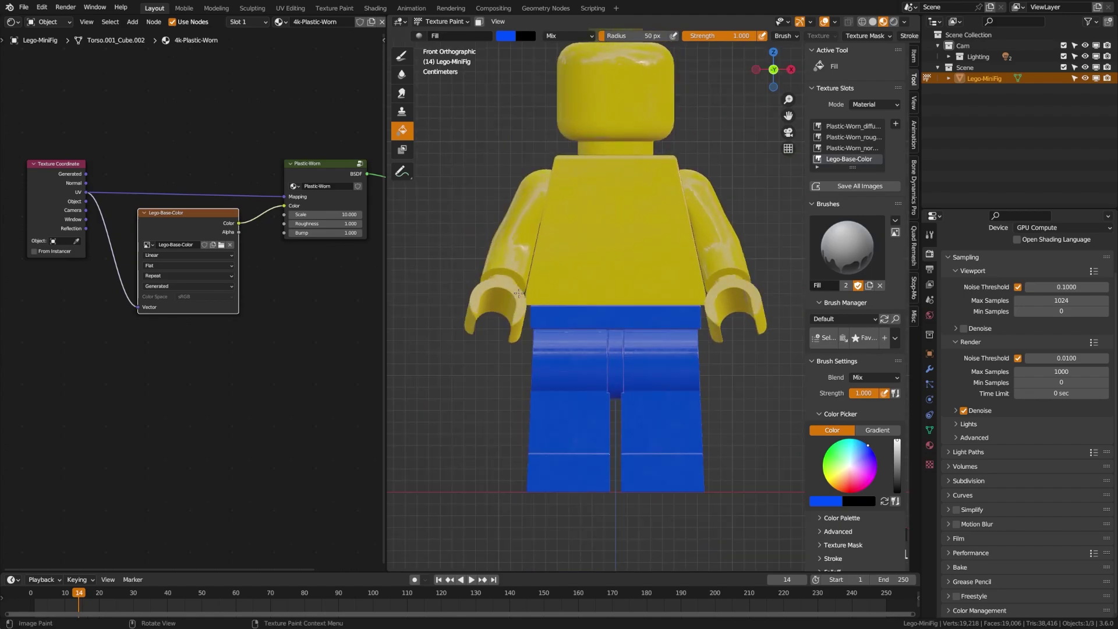
- Check the torso and arm selection in Edit Mode, and fill those masked faces with white in Texture Paint mode
scroll(593, 257, up, 3)
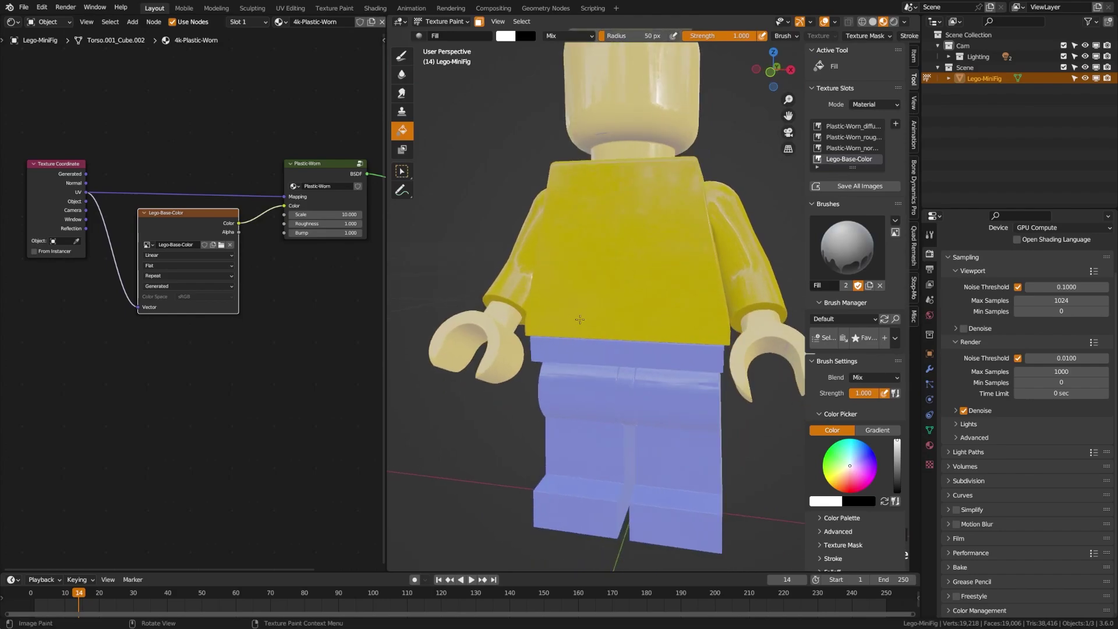
key(Tab)
mouse_move(618, 336)
middle_down()
mouse_move(553, 350)
mouse_move(708, 271)
mouse_move(745, 272)
middle_up()
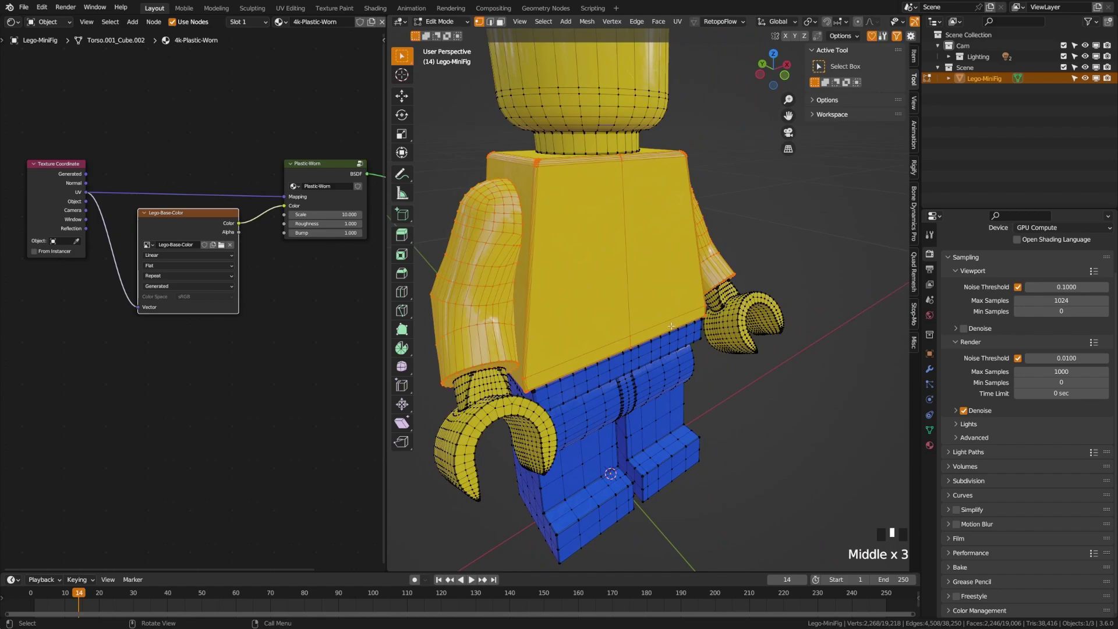
middle_drag(698, 342, 521, 261)
key(ctrl+Tab)
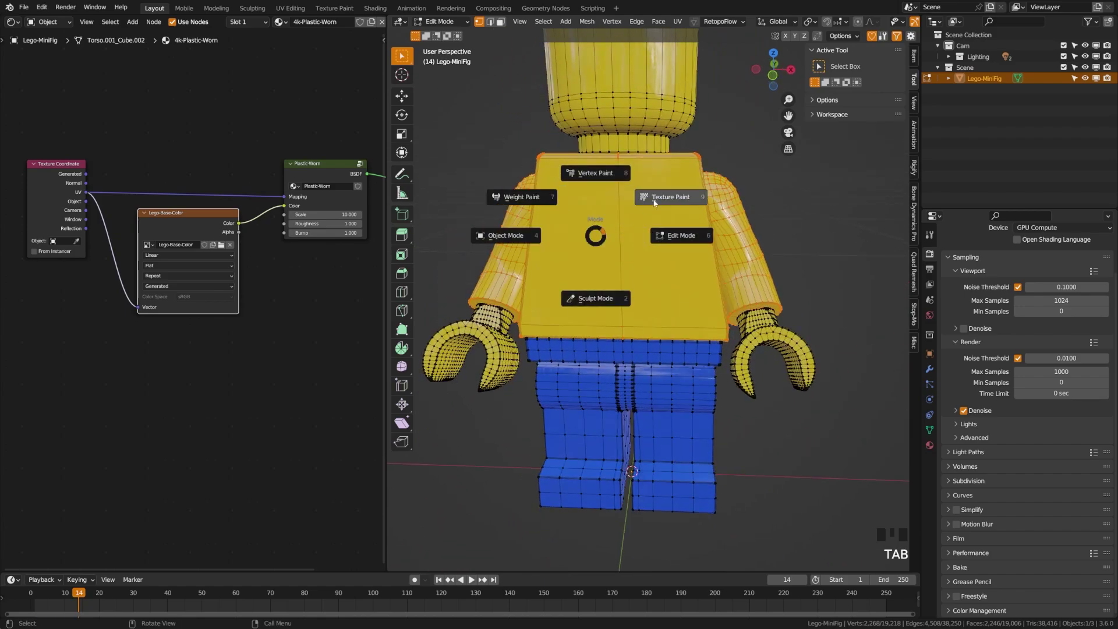
click(659, 194)
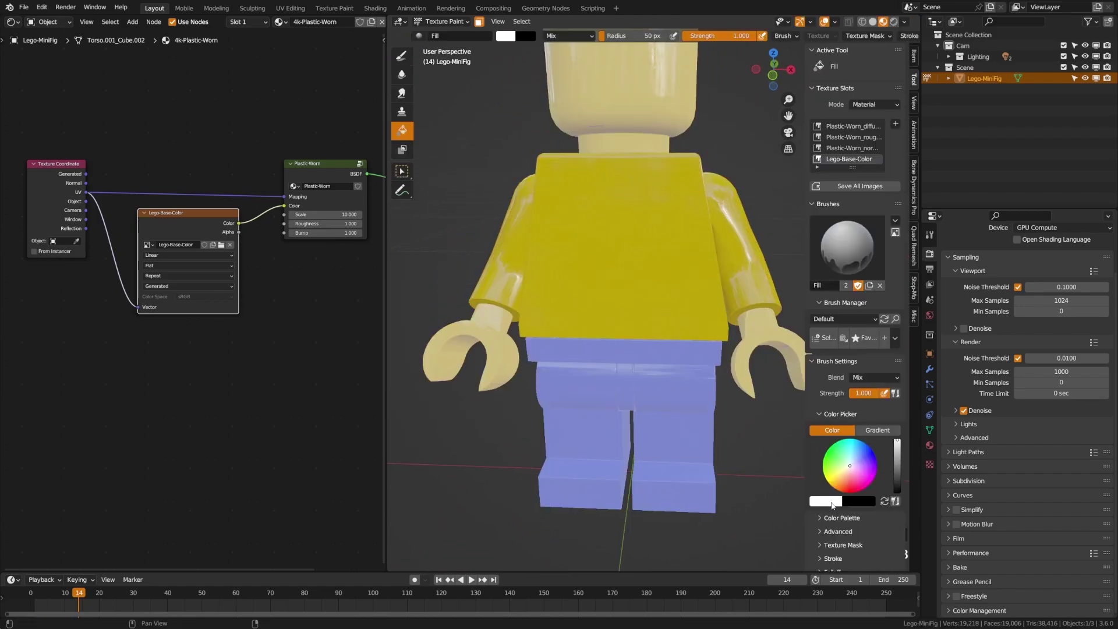
click(832, 505)
click(623, 282)
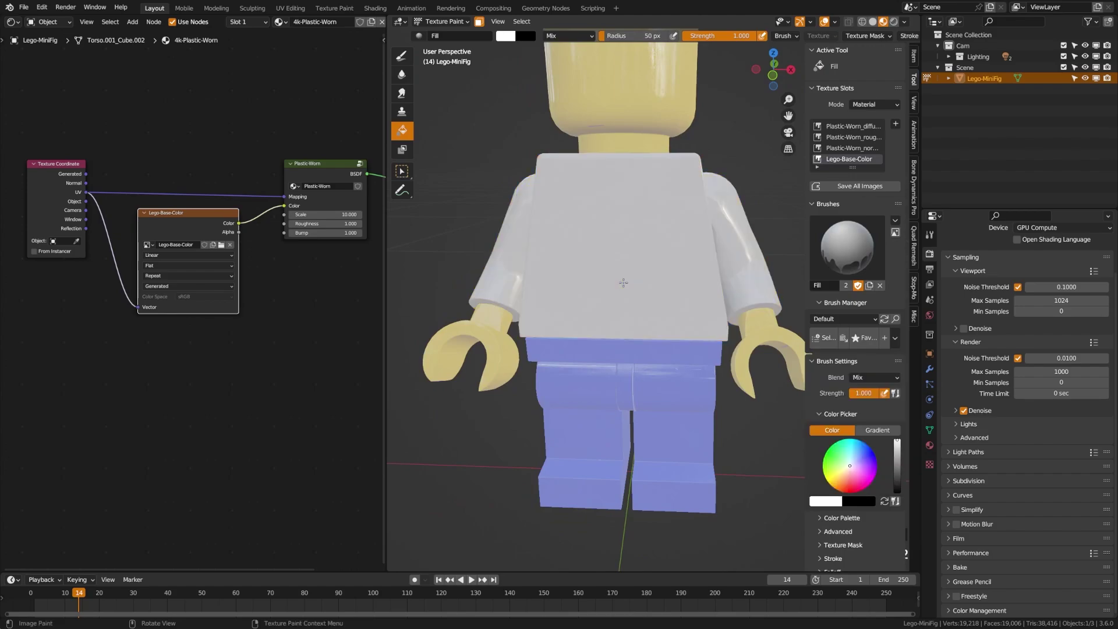
middle_drag(556, 304, 670, 335)
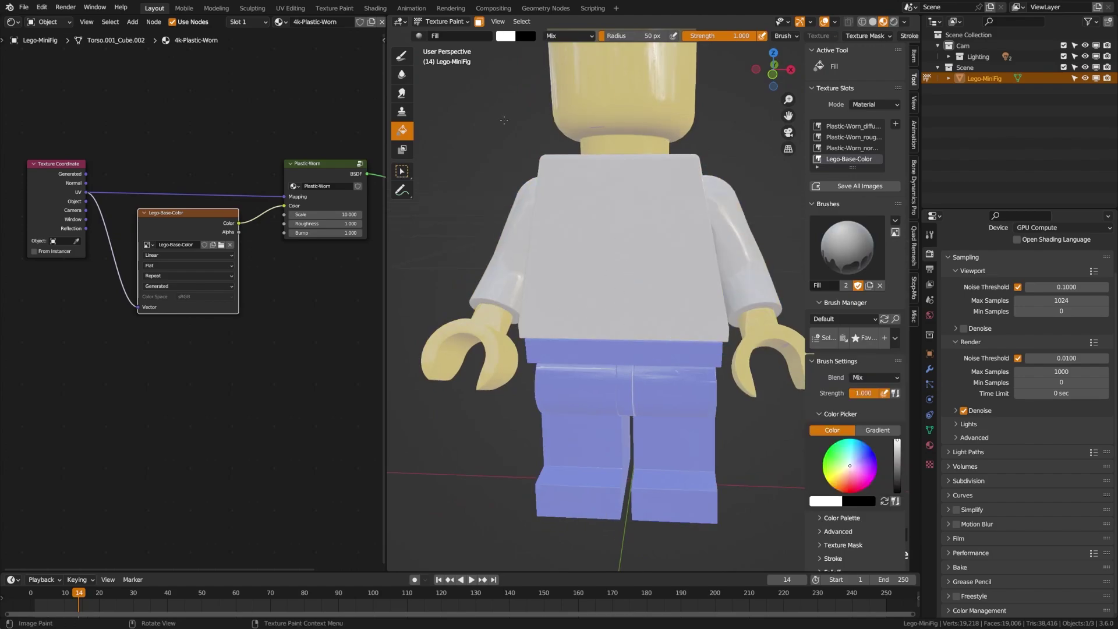
- Clear the mesh selection, deselect the figure in Object Mode and examine its painted colors from several angles
key(Tab)
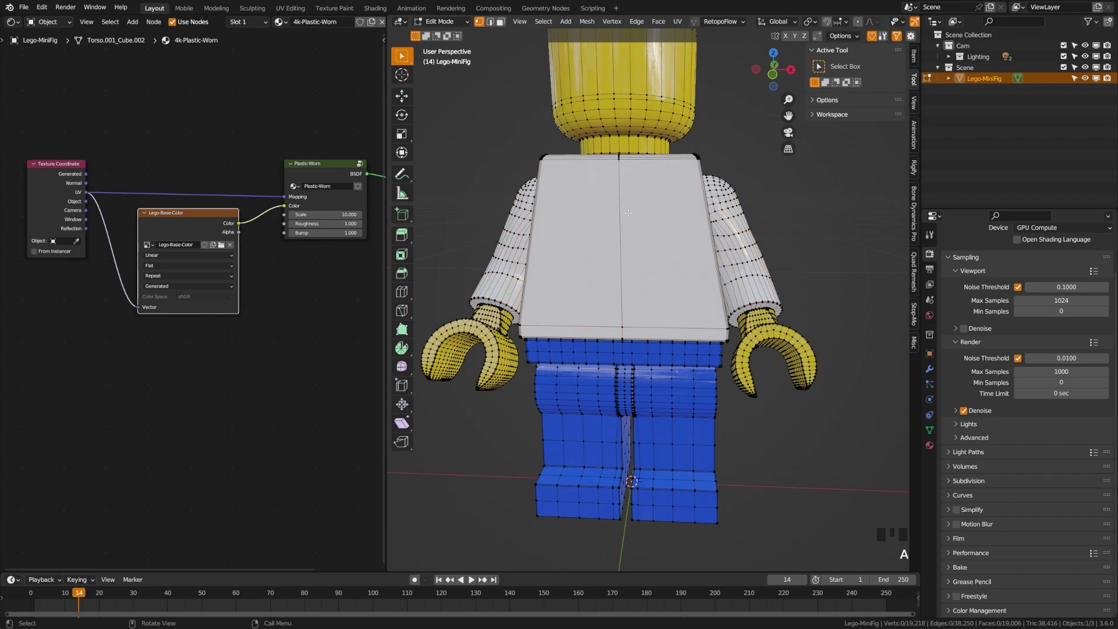
key(Tab)
middle_drag(607, 229, 556, 248)
key(a)
scroll(555, 248, down, 2)
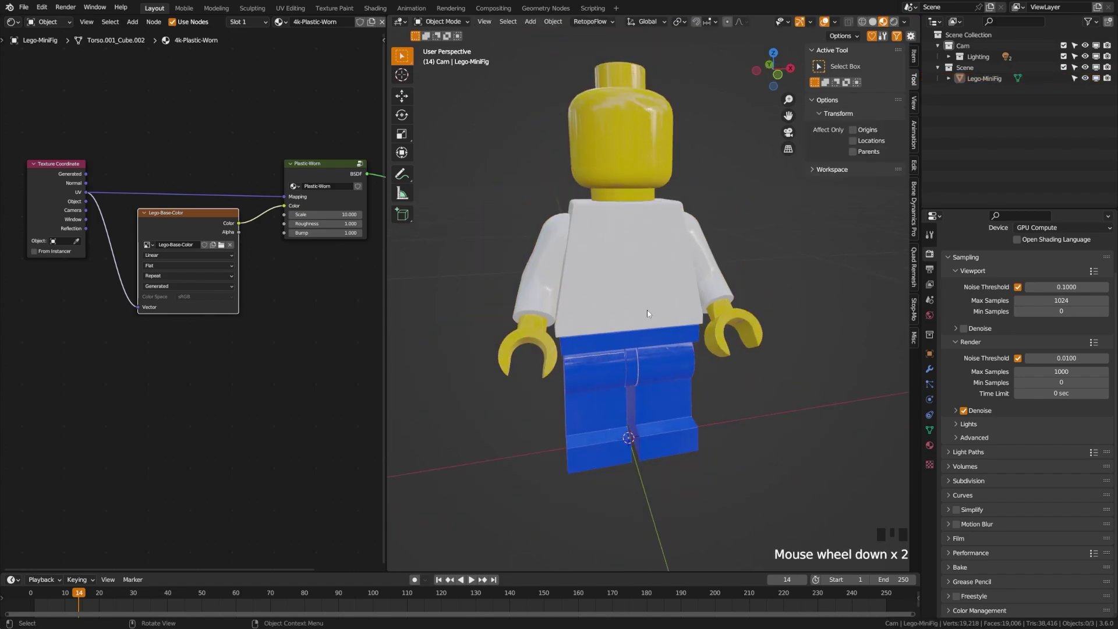
mouse_move(648, 310)
middle_down()
mouse_move(453, 297)
mouse_move(631, 299)
mouse_move(583, 315)
mouse_move(665, 299)
middle_up()
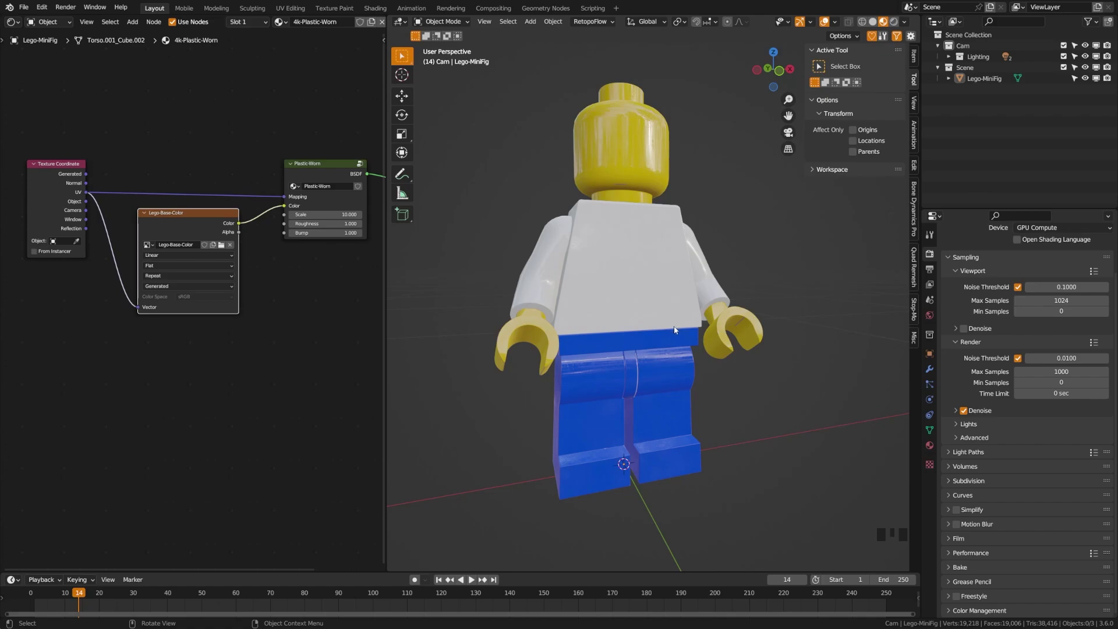
middle_drag(666, 299, 646, 214)
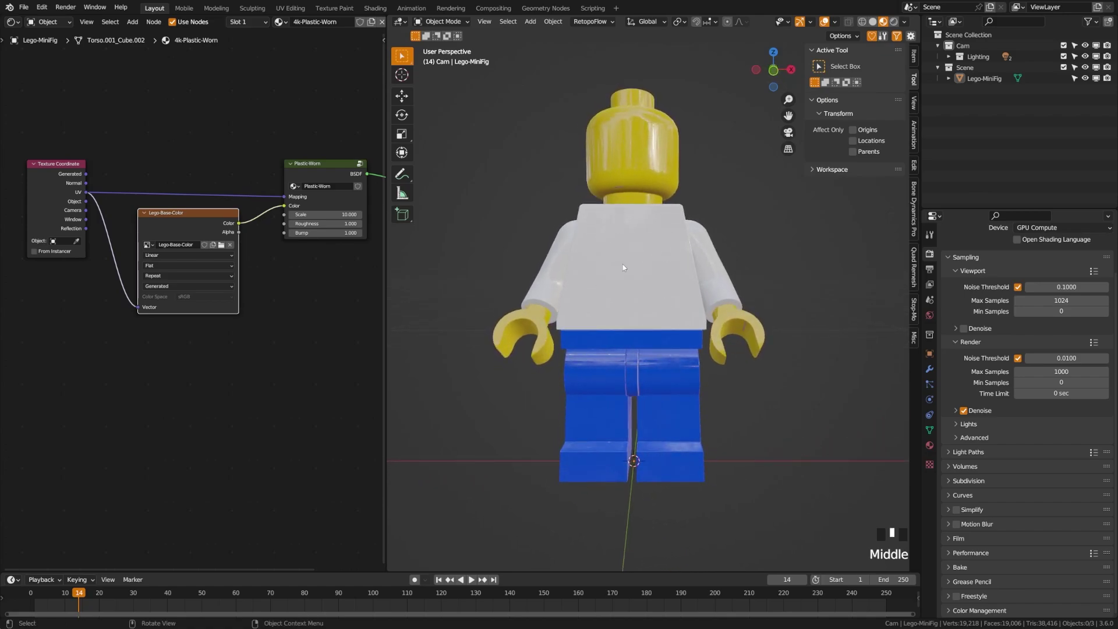
scroll(602, 263, up, 2)
middle_drag(602, 263, 639, 296)
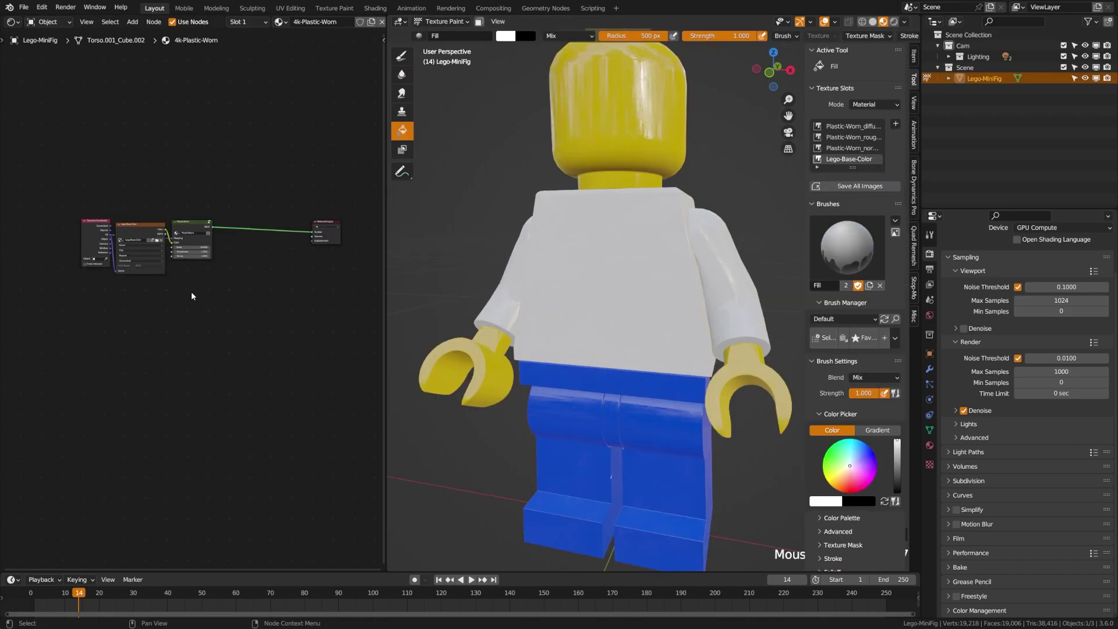
- Add a second Image Texture node below the Lego-Base-Color node in the minifigure's material
scroll(192, 296, up, 4)
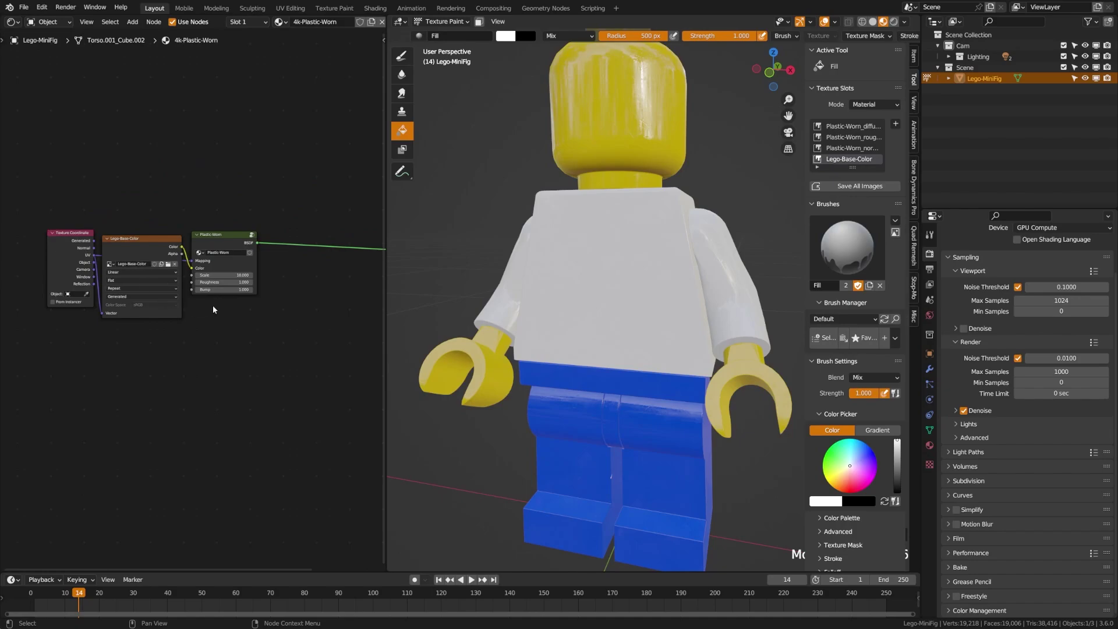
ctrl+scroll(210, 315, right, 2)
shift+scroll(175, 331, down, 2)
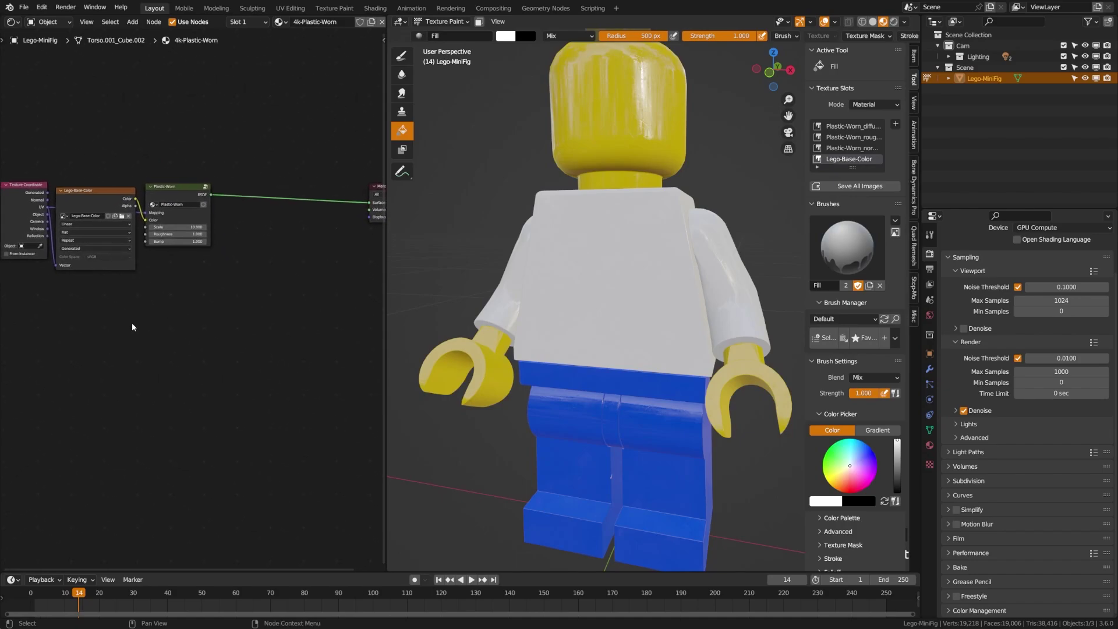
key(shift+a)
text(image)
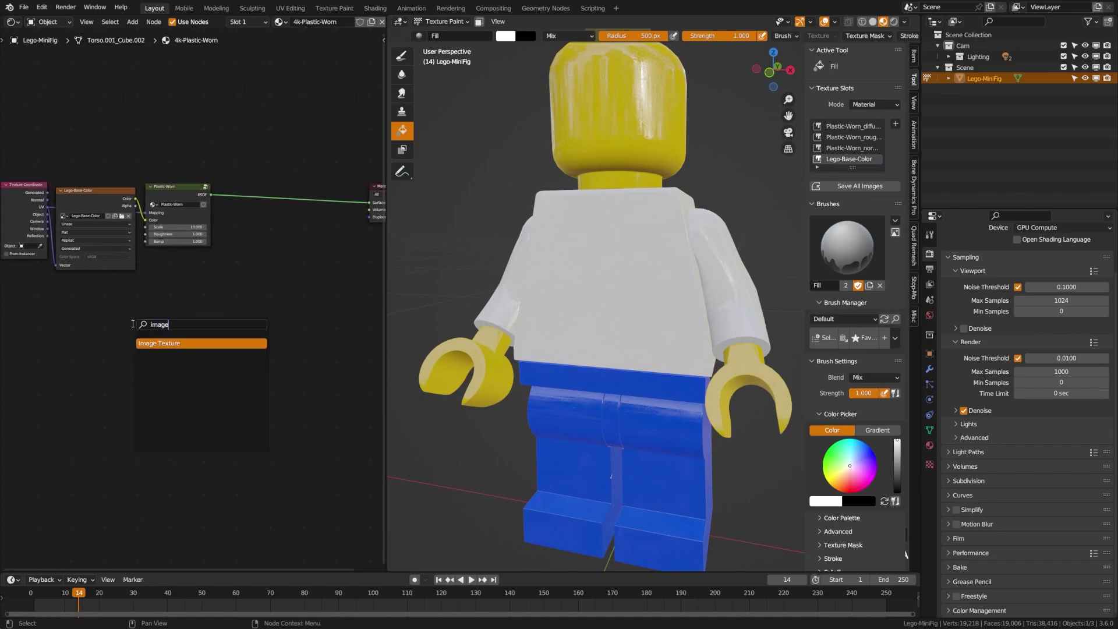
key(Return)
click(102, 308)
- Create a new 4096 px image named Sticker in the unconnected Image Texture node, with alpha enabled and a fully transparent black color
click(108, 331)
click(131, 344)
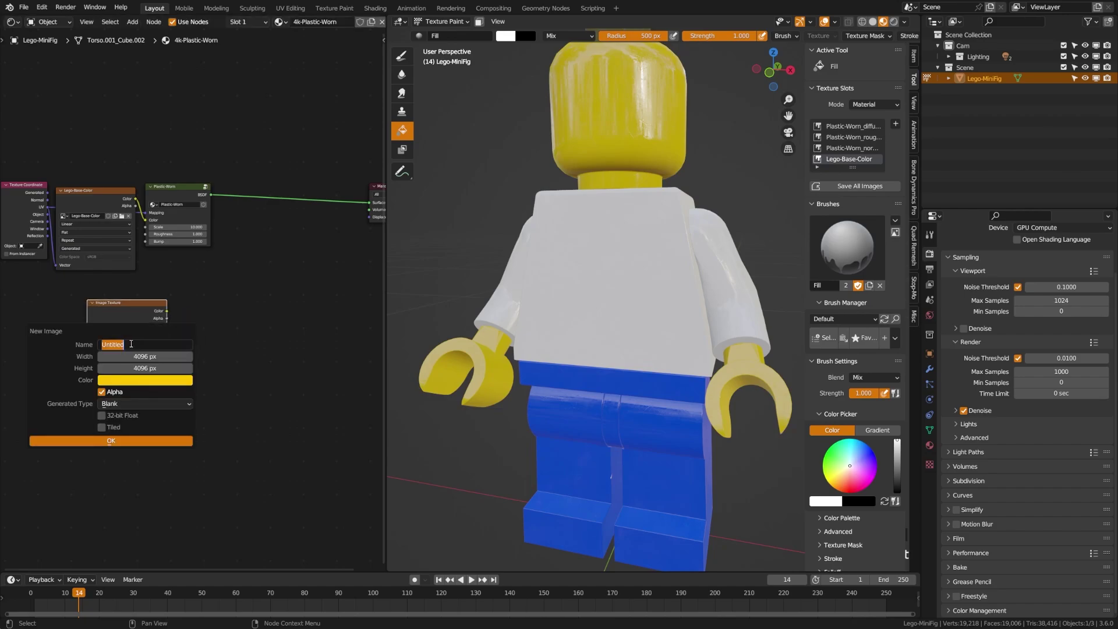
text(Sticker)
click(111, 383)
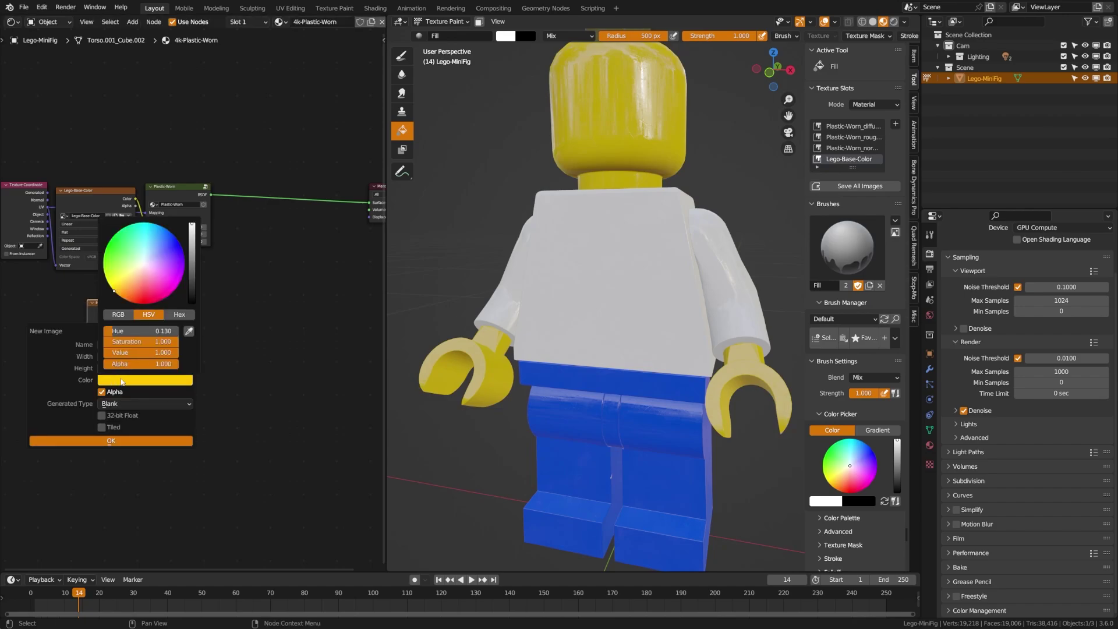
click(120, 384)
click(125, 383)
drag(173, 368, 103, 367)
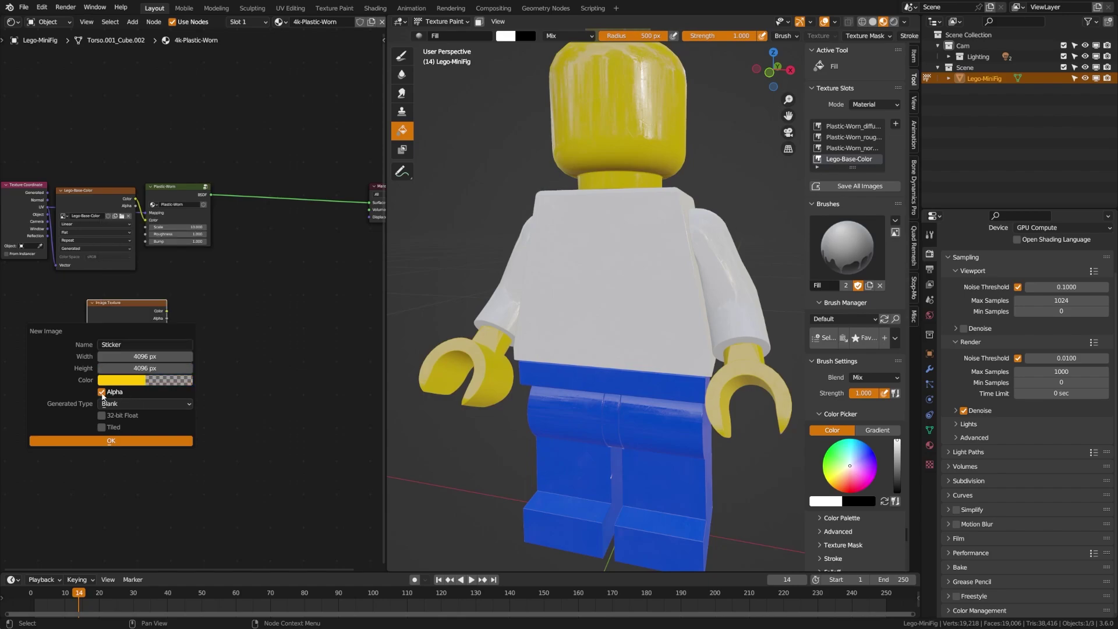
click(122, 382)
drag(192, 288, 192, 304)
click(122, 441)
- Position the Sticker node under Lego-Base-Color, connect the Texture Coordinate UV output to its Vector input, and save the file
middle_drag(96, 337, 156, 331)
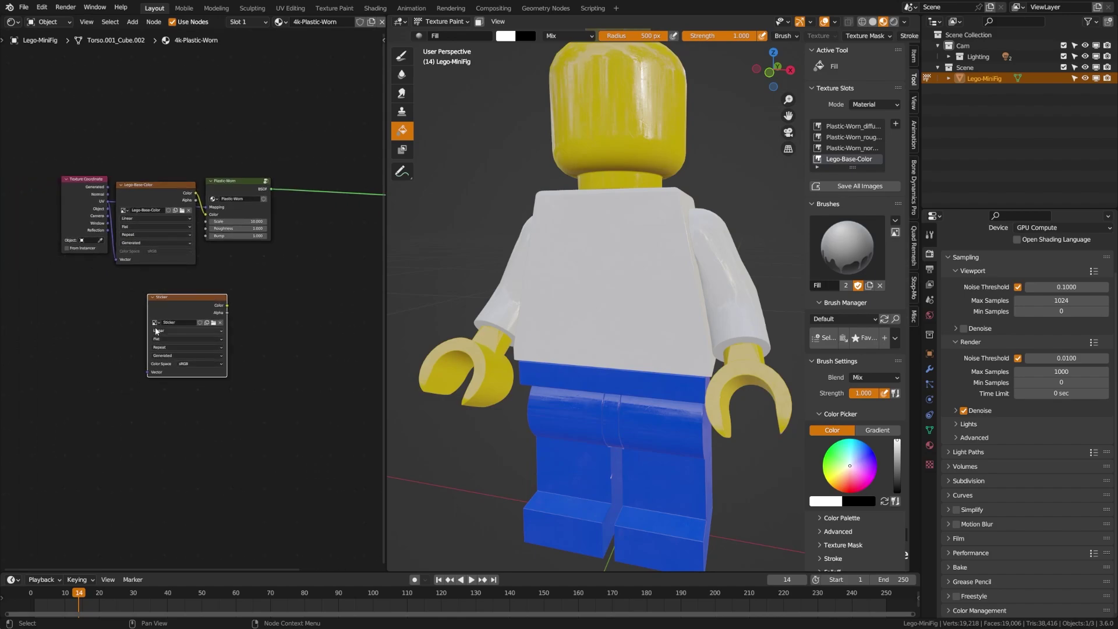
drag(181, 309, 158, 294)
drag(108, 201, 124, 357)
middle_drag(125, 354, 28, 359)
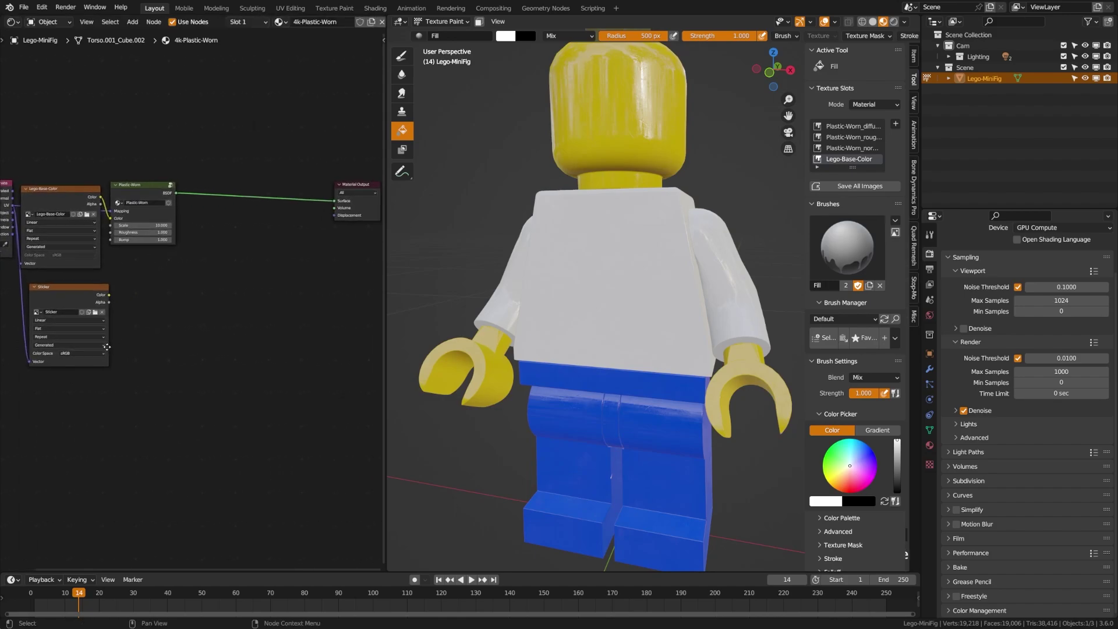
key(ctrl+s)
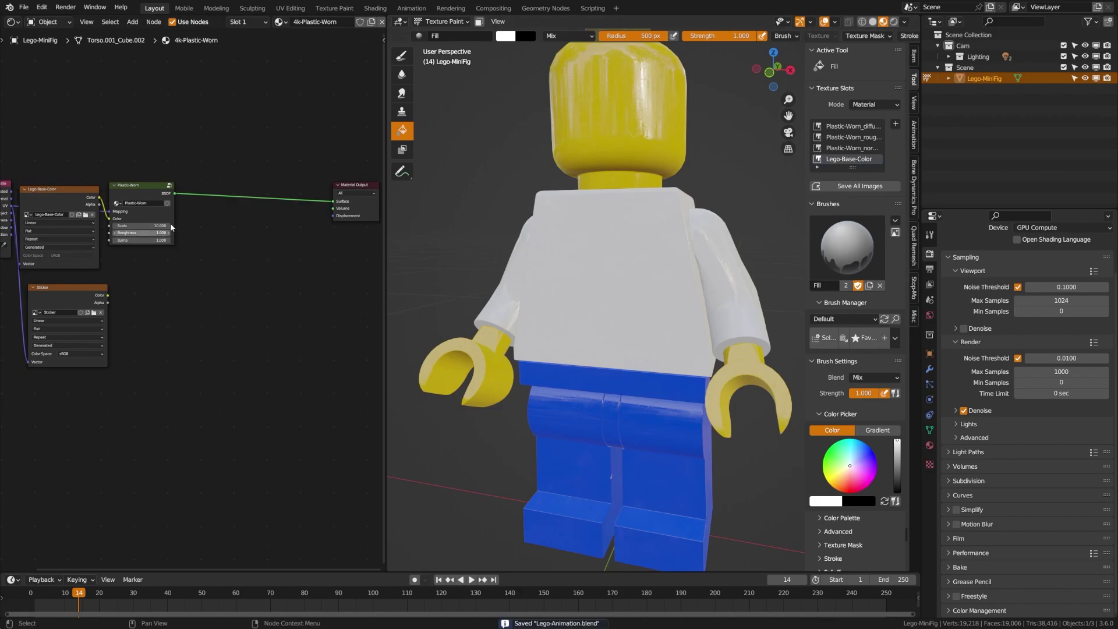
- Add a Principled BSDF beside the Sticker node and connect its BSDF output to the Material Output's Surface input
key(shift+a)
text(prins)
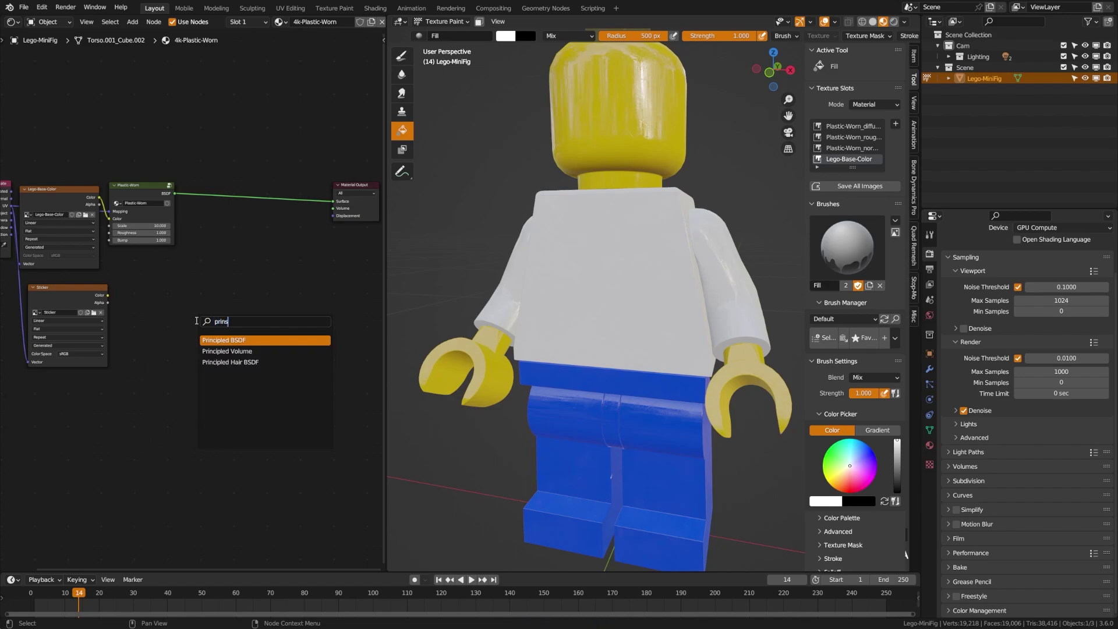
key(Return)
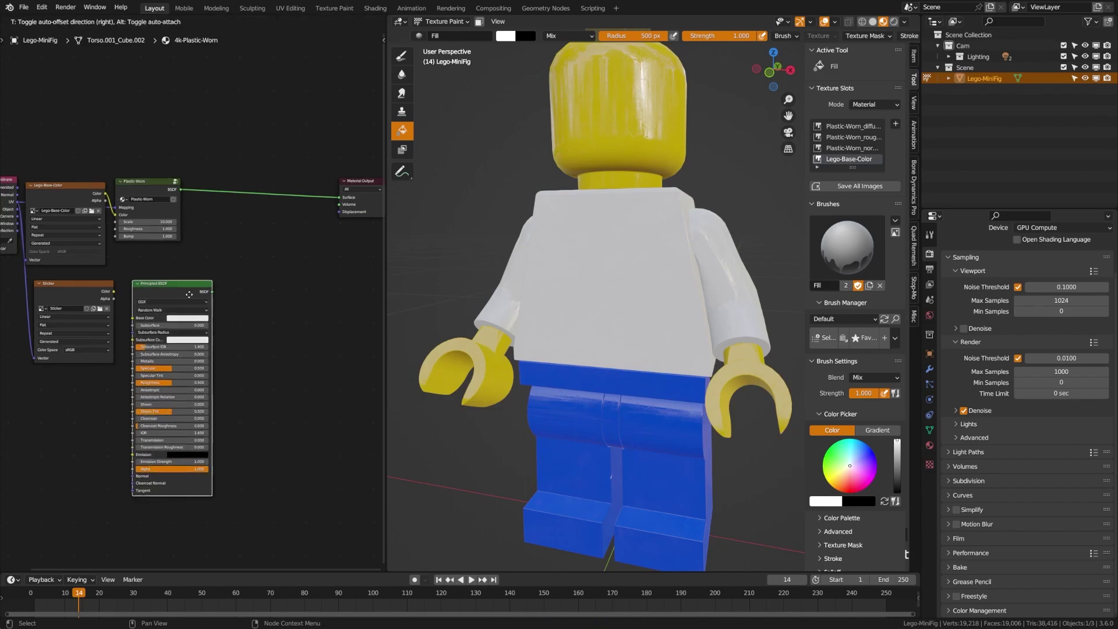
click(129, 285)
drag(209, 290, 347, 200)
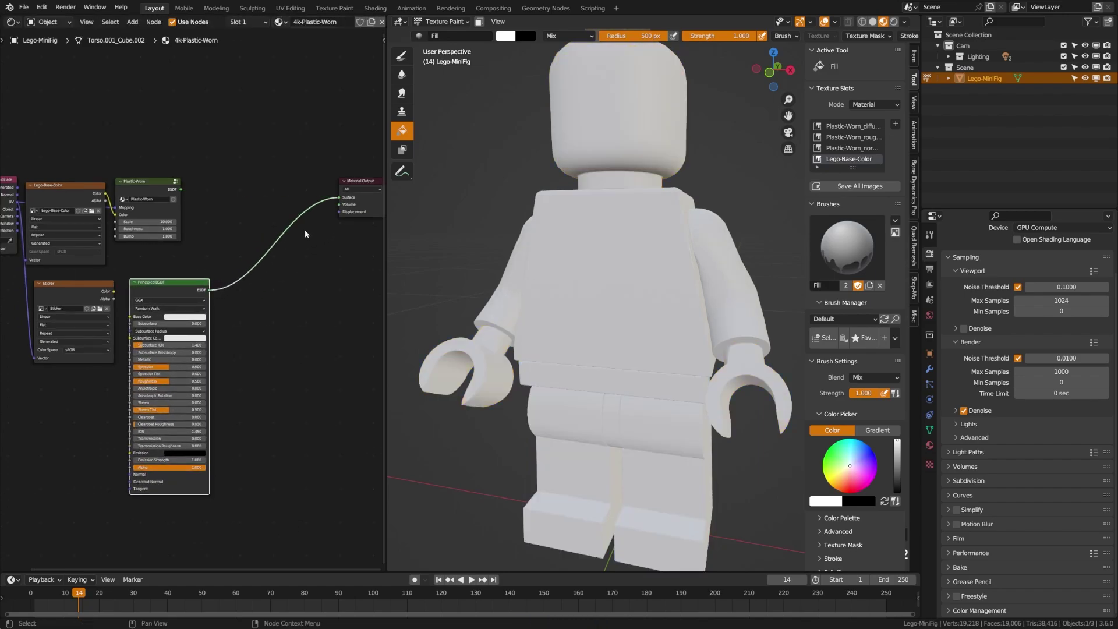
middle_drag(167, 318, 238, 361)
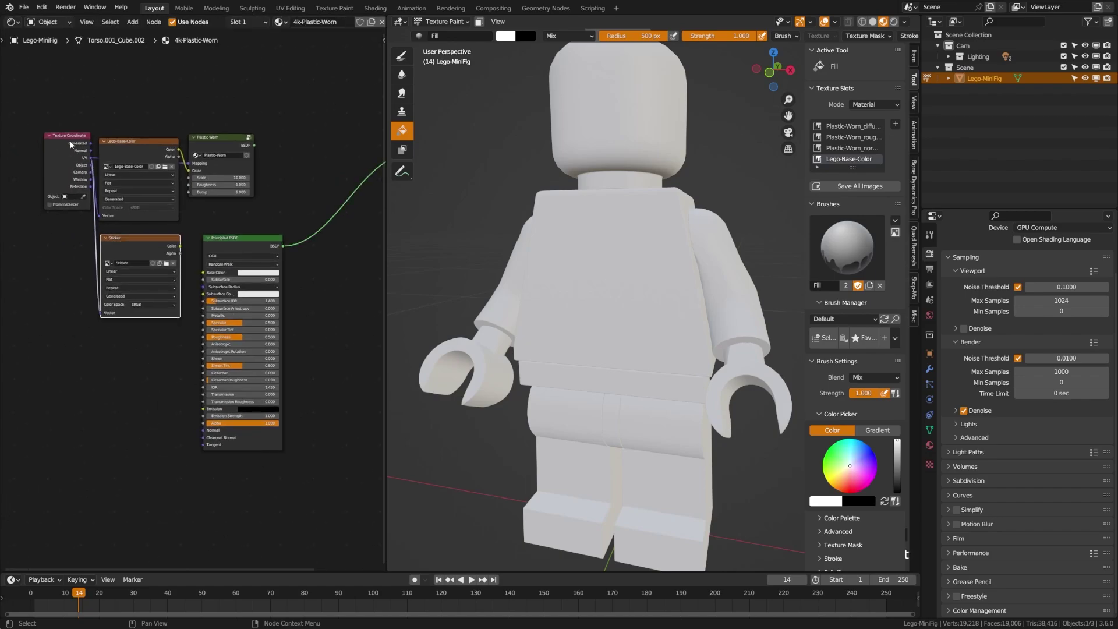
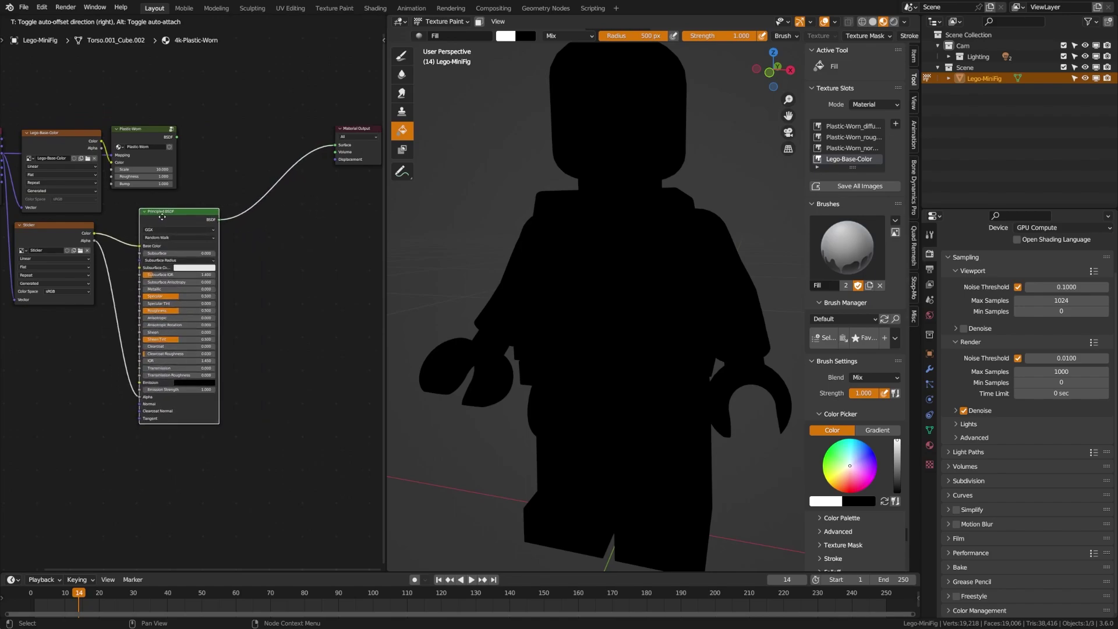
- Add a Bump node, link the Sticker Alpha to its Height and its Normal to the Principled BSDF's Normal, and save
middle_drag(82, 377, 136, 356)
key(shift+a)
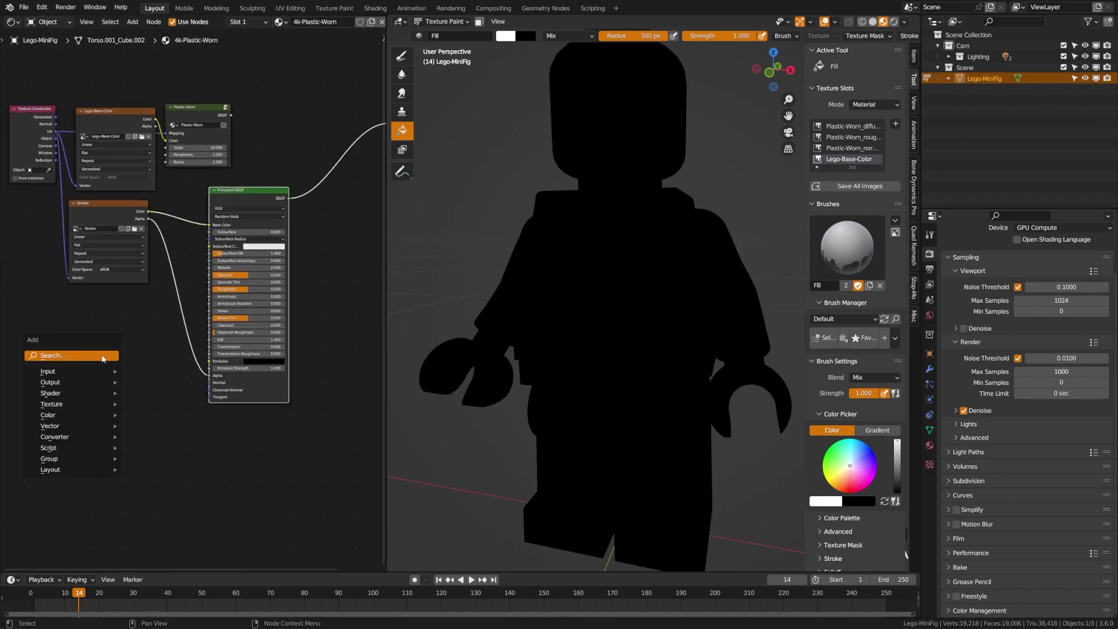
text(bump)
key(Return)
click(146, 361)
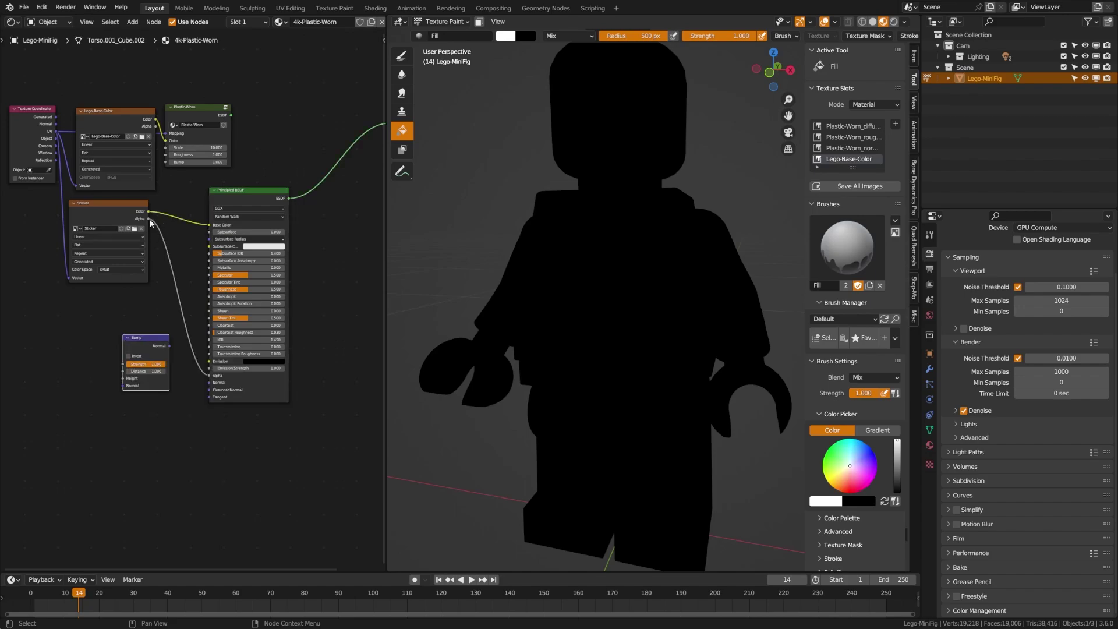
drag(150, 223, 210, 383)
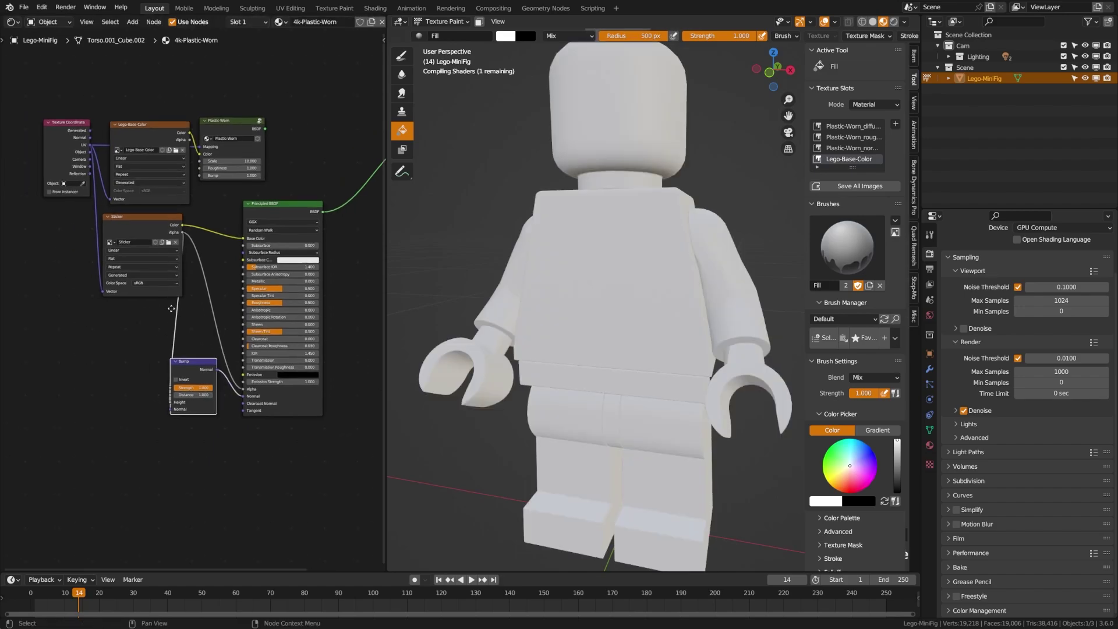
middle_drag(210, 337, 173, 370)
key(ctrl+s)
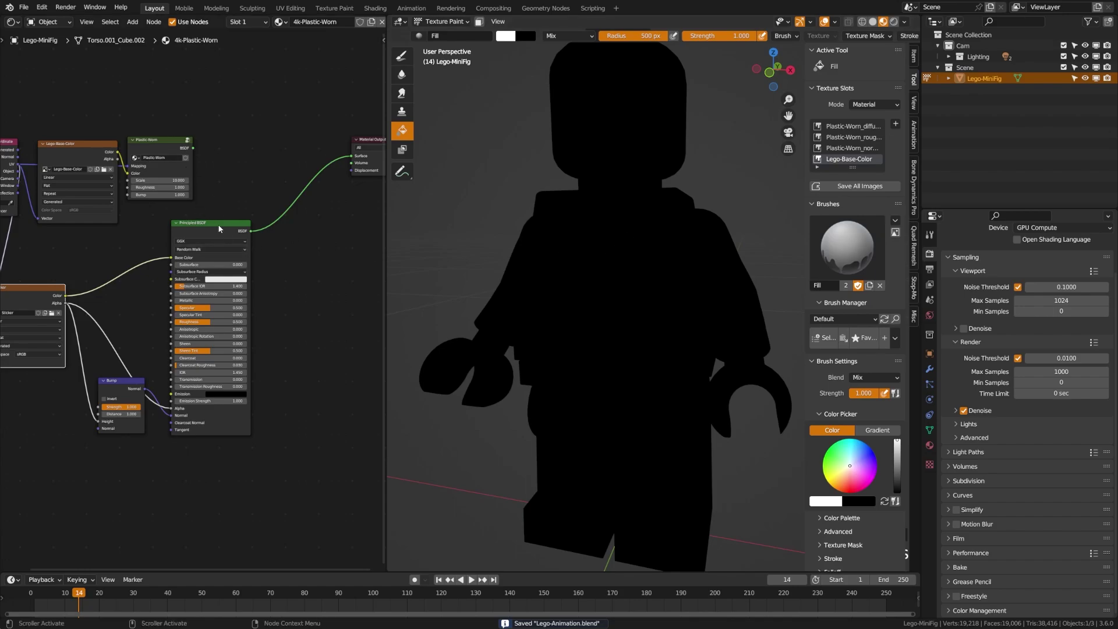
drag(219, 229, 216, 234)
middle_drag(56, 461, 86, 434)
drag(86, 434, 244, 266)
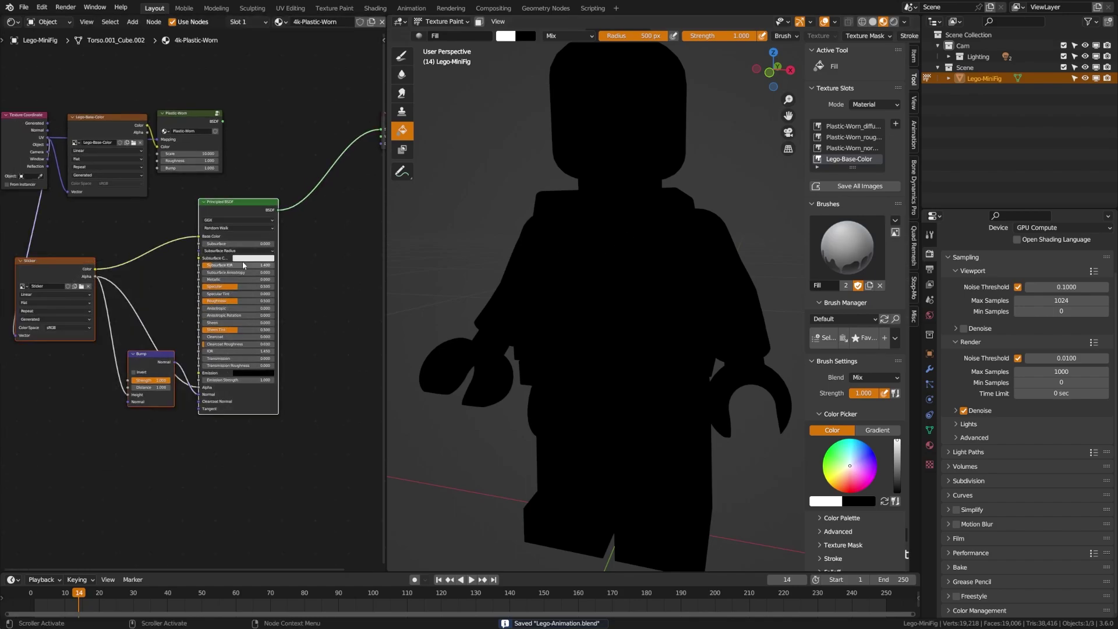
key(h)
click(210, 211)
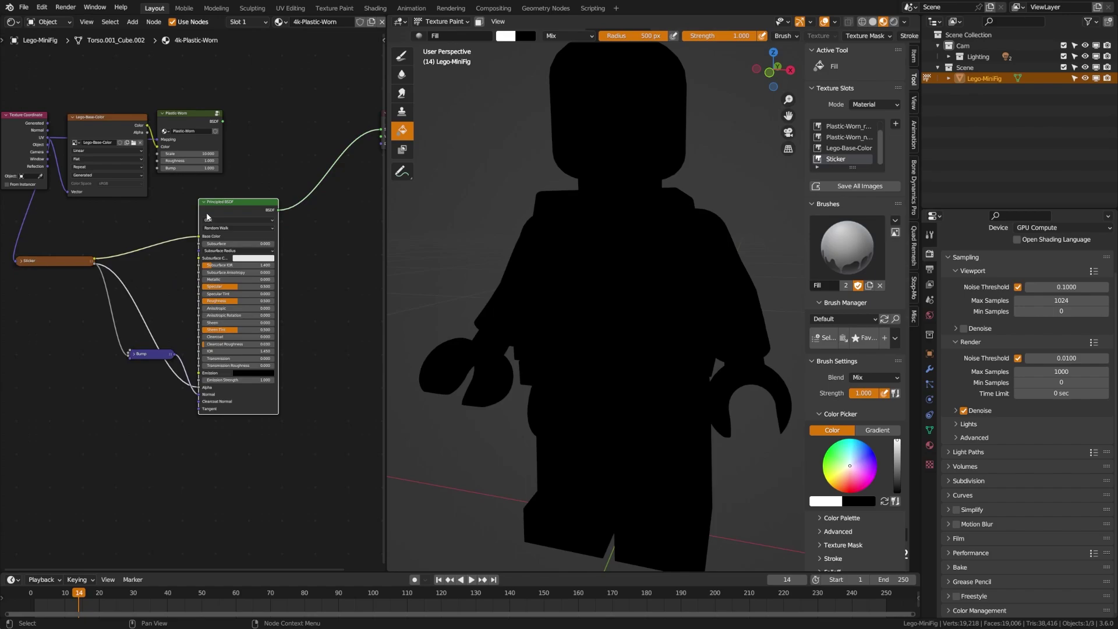
click(136, 356)
click(52, 264)
key(h)
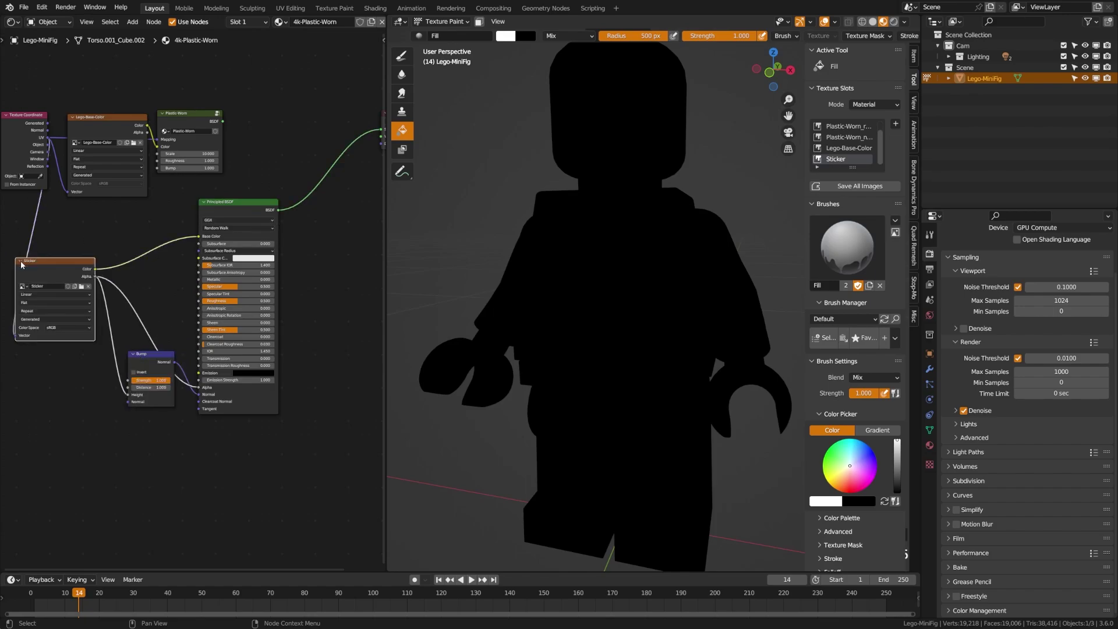
middle_drag(247, 215, 168, 255)
key(ctrl+s)
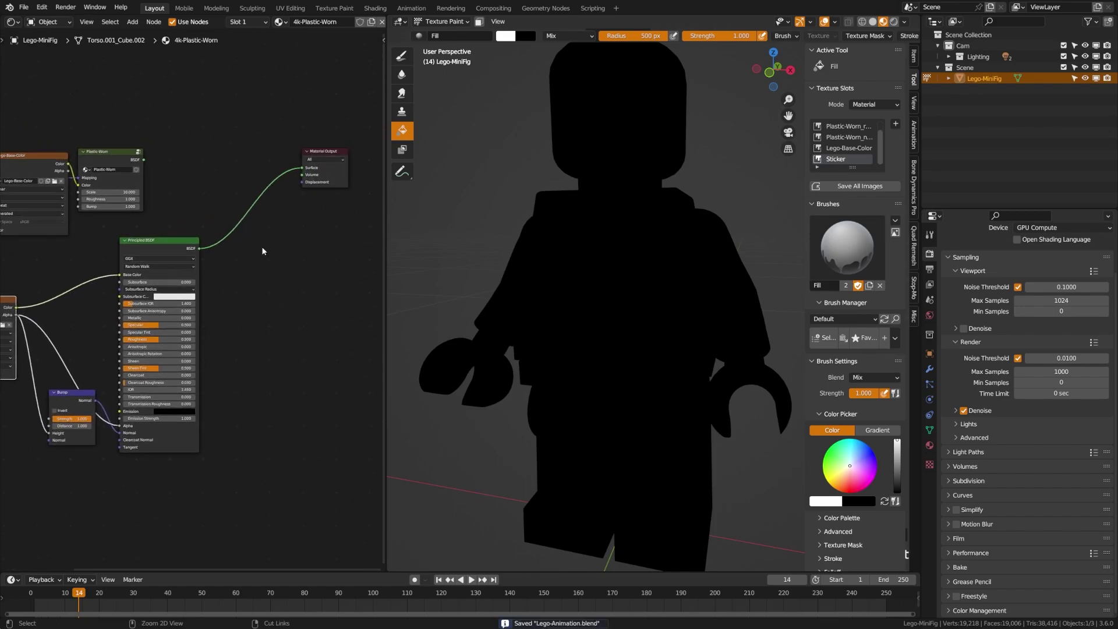
middle_drag(261, 247, 180, 295)
click(240, 215)
key(h)
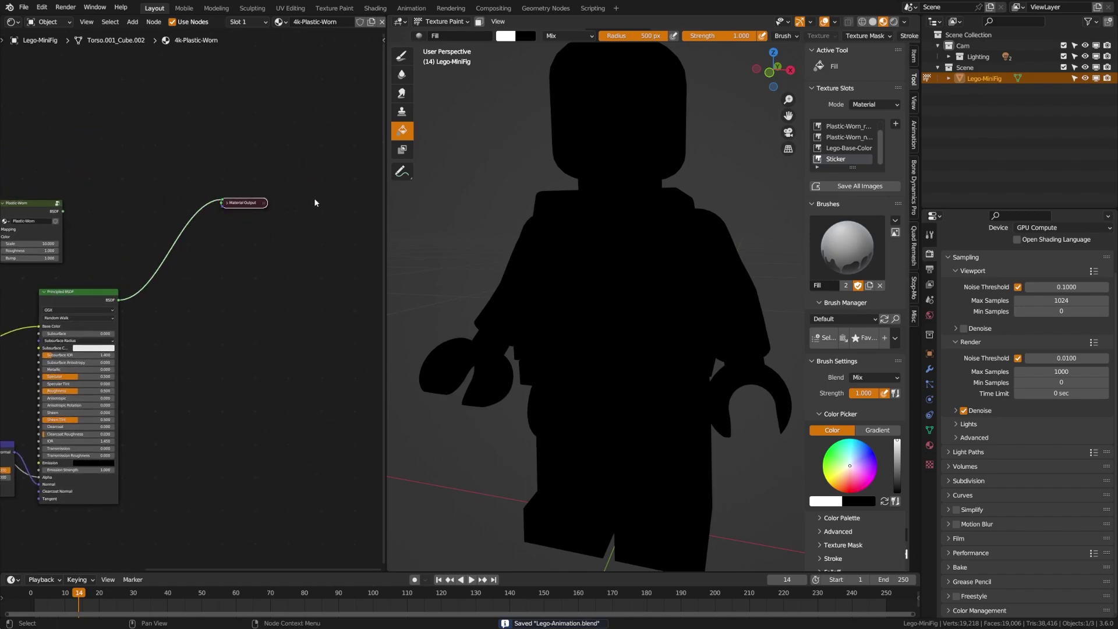
key(h)
- Add a Mix Shader fed by the Plastic-Worn BSDF output and insert it before the Material Output's Surface input
drag(239, 214, 206, 169)
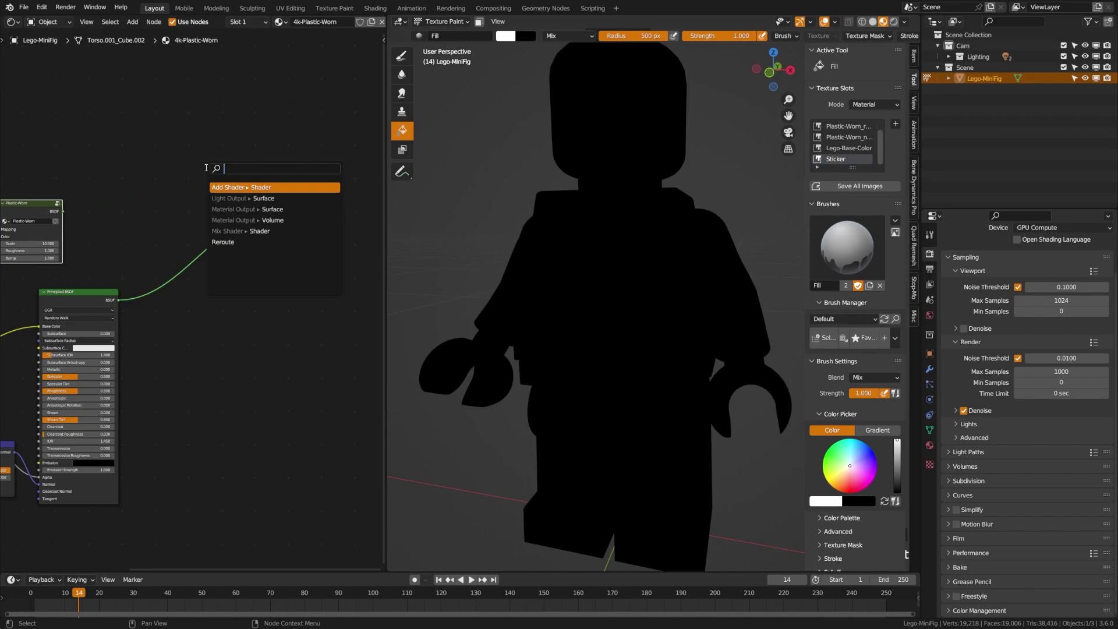
text(mix)
key(Return)
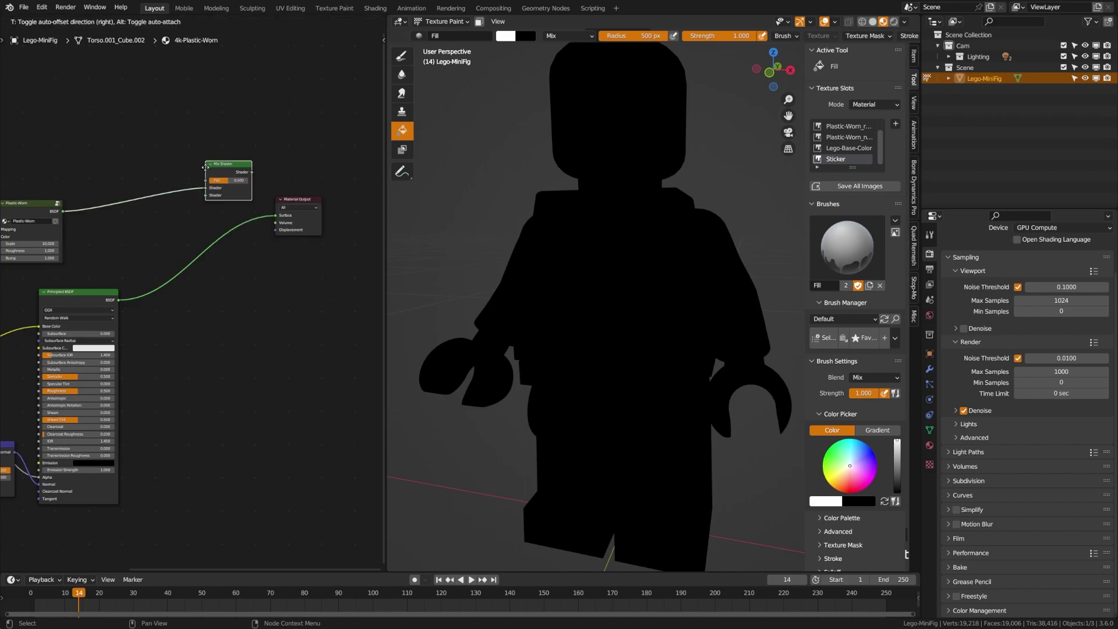
click(106, 210)
mouse_move(152, 215)
mouse_down()
mouse_move(275, 215)
mouse_move(201, 241)
mouse_up()
drag(130, 207, 207, 232)
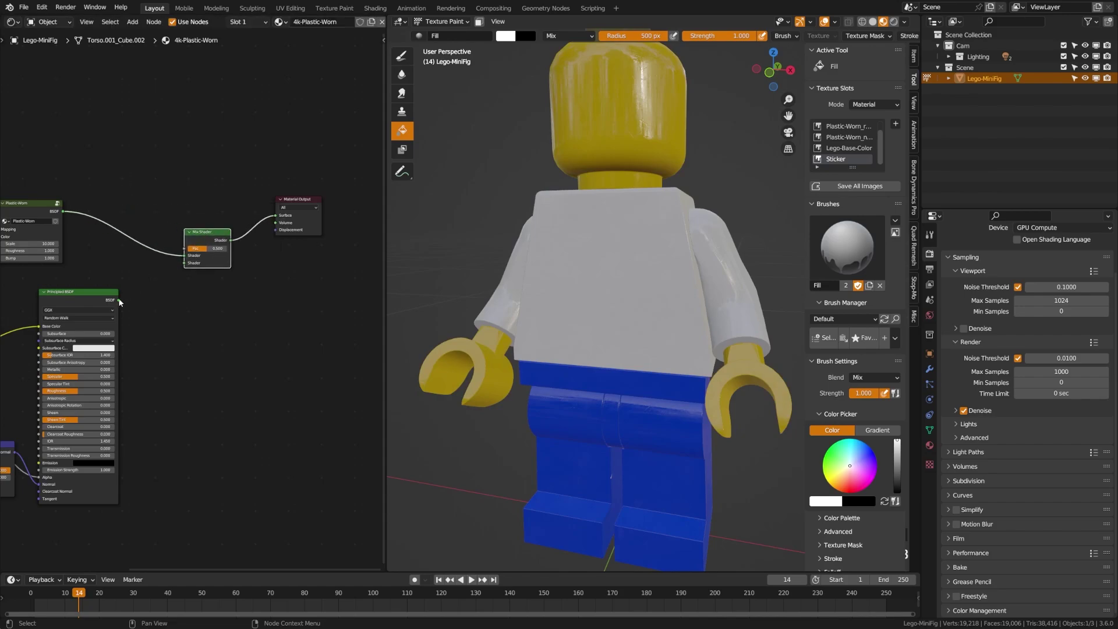
- Connect the Principled BSDF to the Mix Shader's second Shader input and set the Fac to 1.000
drag(119, 301, 124, 300)
drag(182, 268, 183, 264)
middle_drag(175, 291, 251, 270)
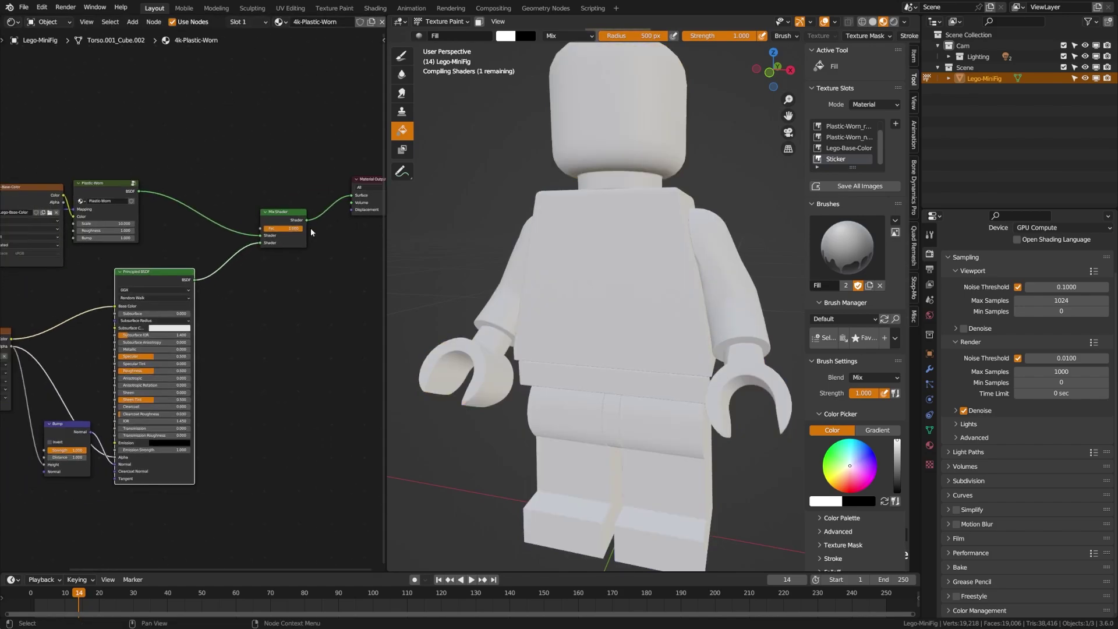
- Connect the Sticker texture's Alpha output to the Mix Shader's Fac input and save the file
middle_drag(68, 344, 74, 333)
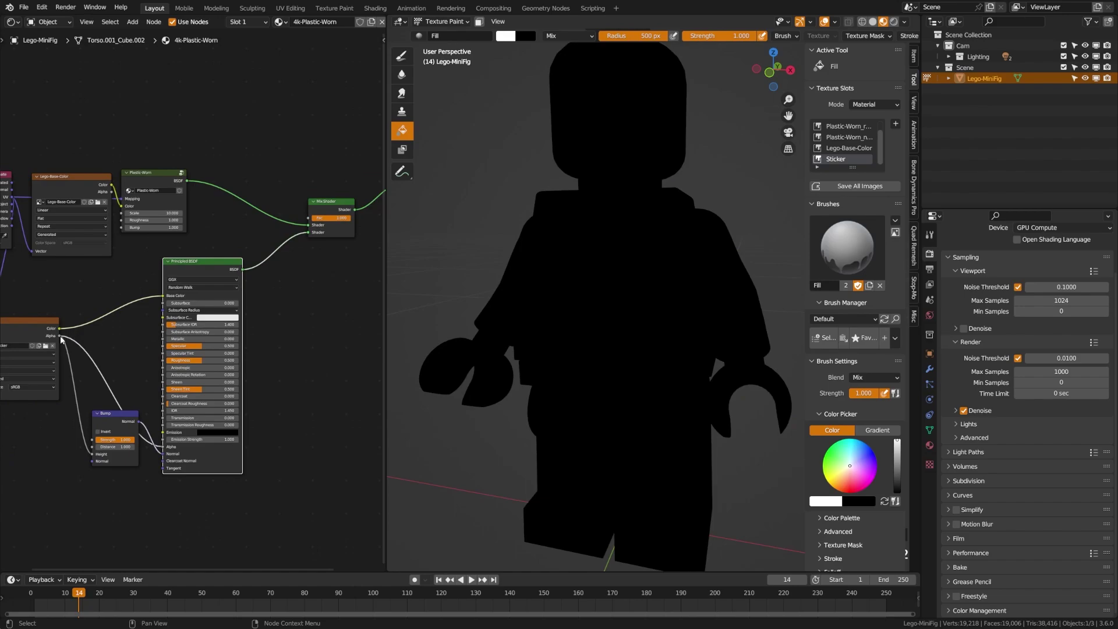
drag(61, 339, 310, 218)
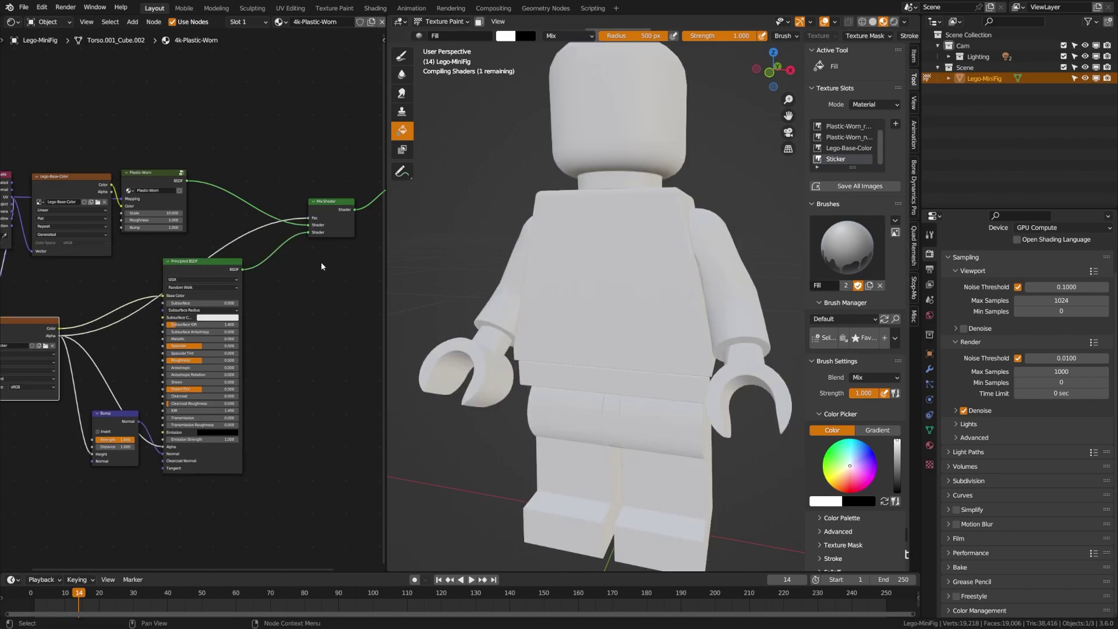
scroll(322, 267, up, 1)
middle_drag(322, 267, 252, 320)
key(ctrl+s)
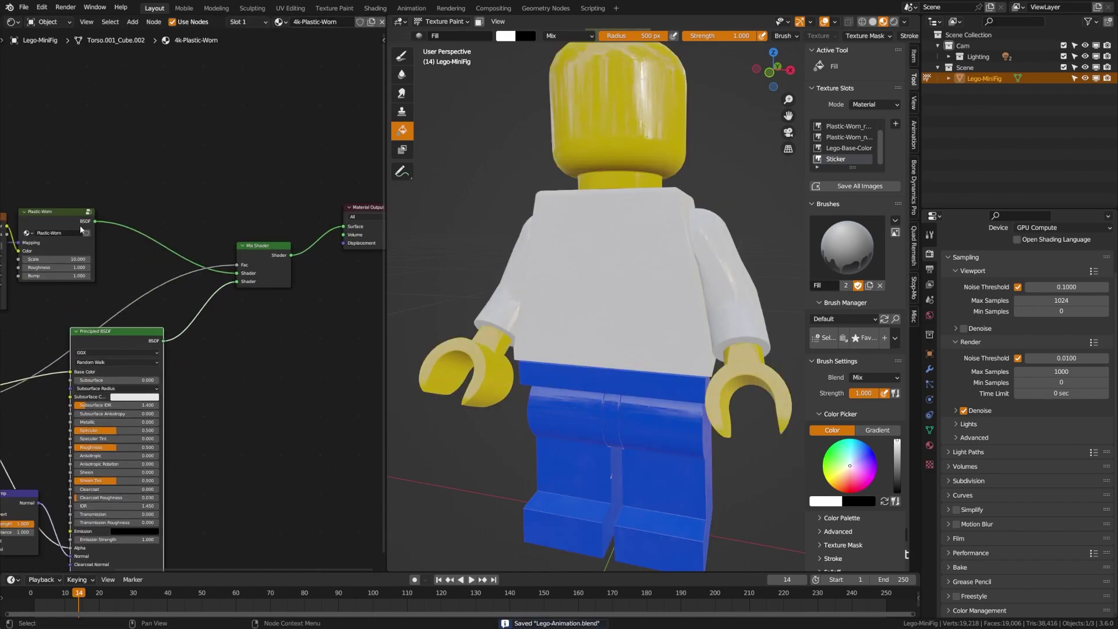
- Review the sticker node setup, move the Bump node slightly lower and closer to the Principled BSDF, and save the file
middle_drag(87, 244, 268, 140)
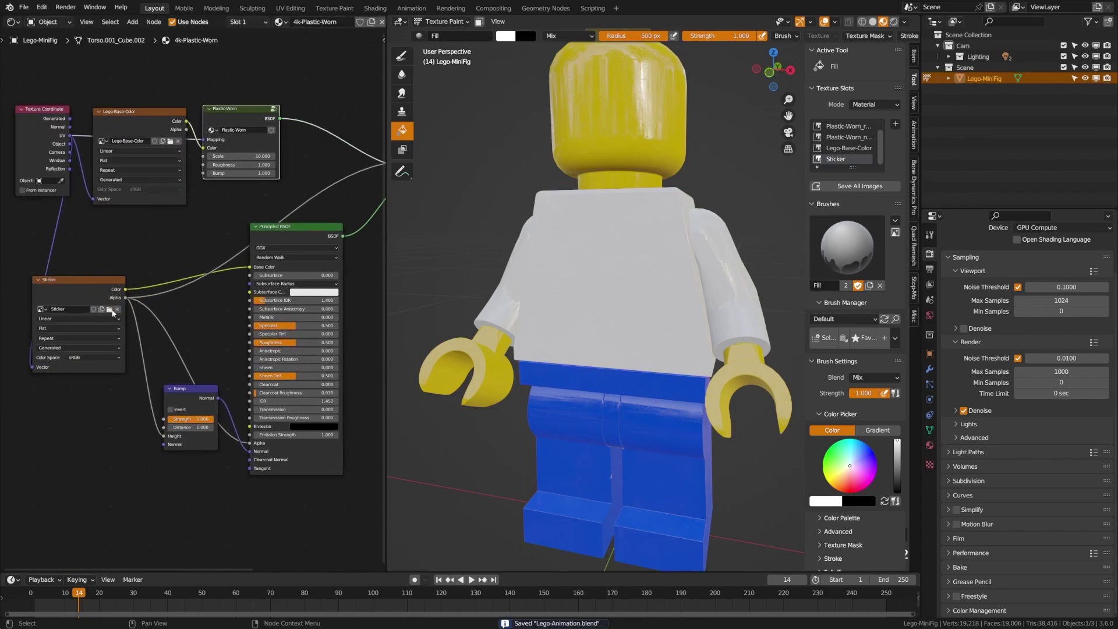
click(113, 314)
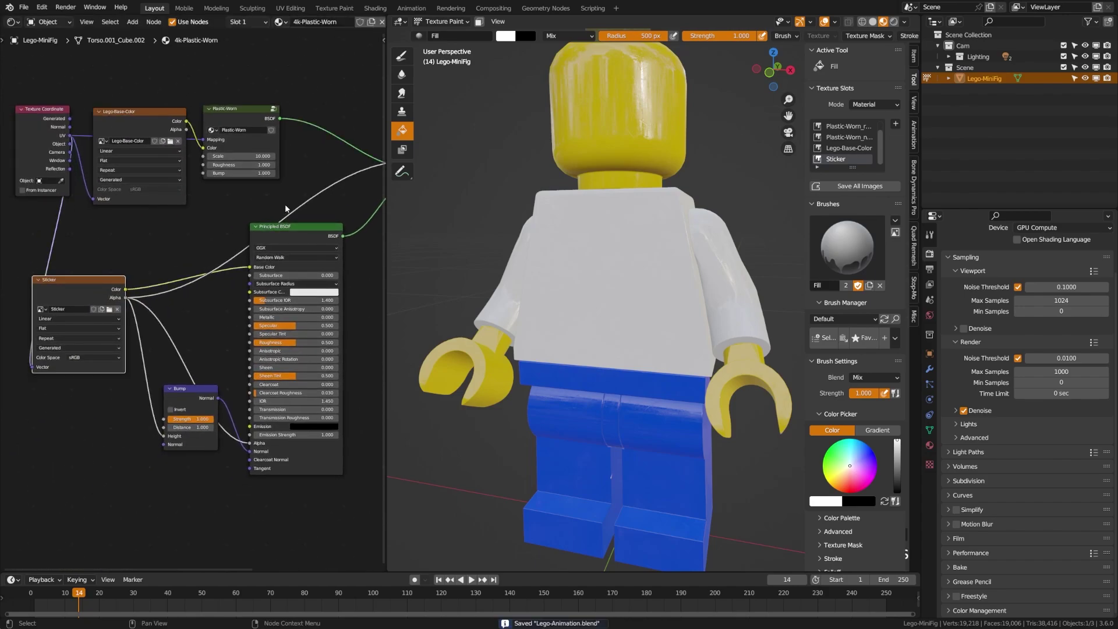
middle_drag(308, 248, 213, 233)
click(147, 256)
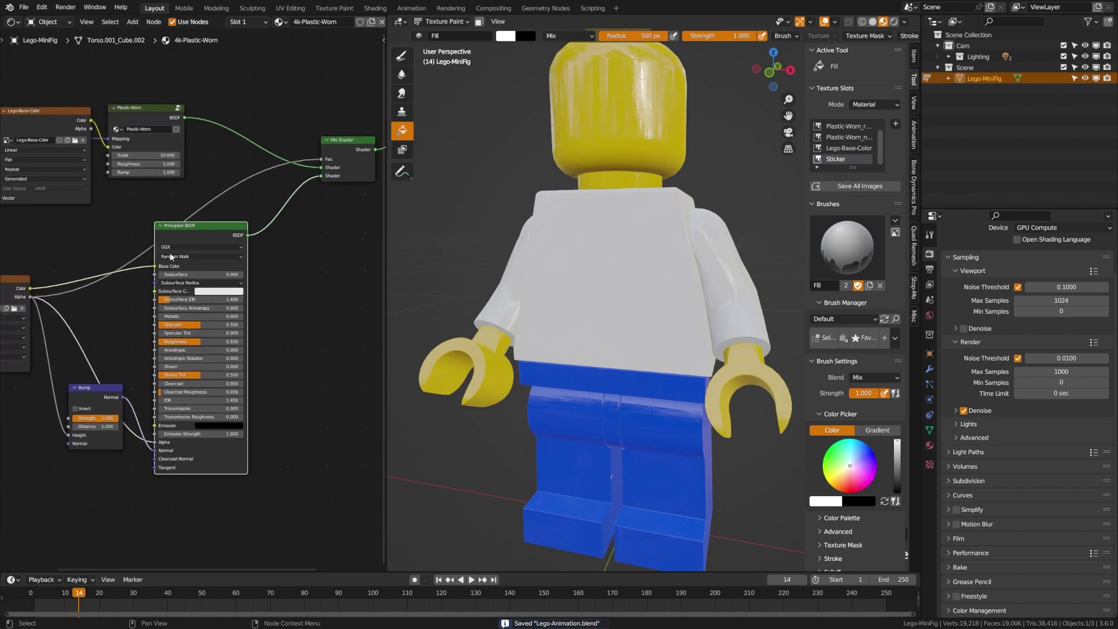
scroll(84, 298, down, 2)
mouse_move(278, 245)
middle_down()
mouse_move(224, 259)
mouse_move(273, 224)
middle_up()
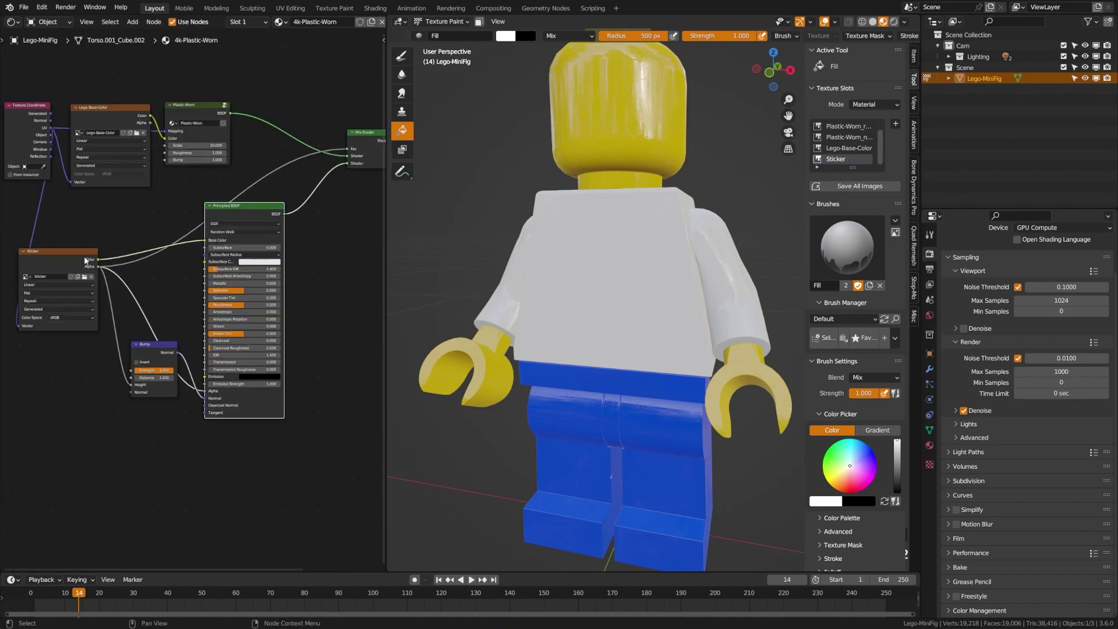
drag(132, 371, 178, 386)
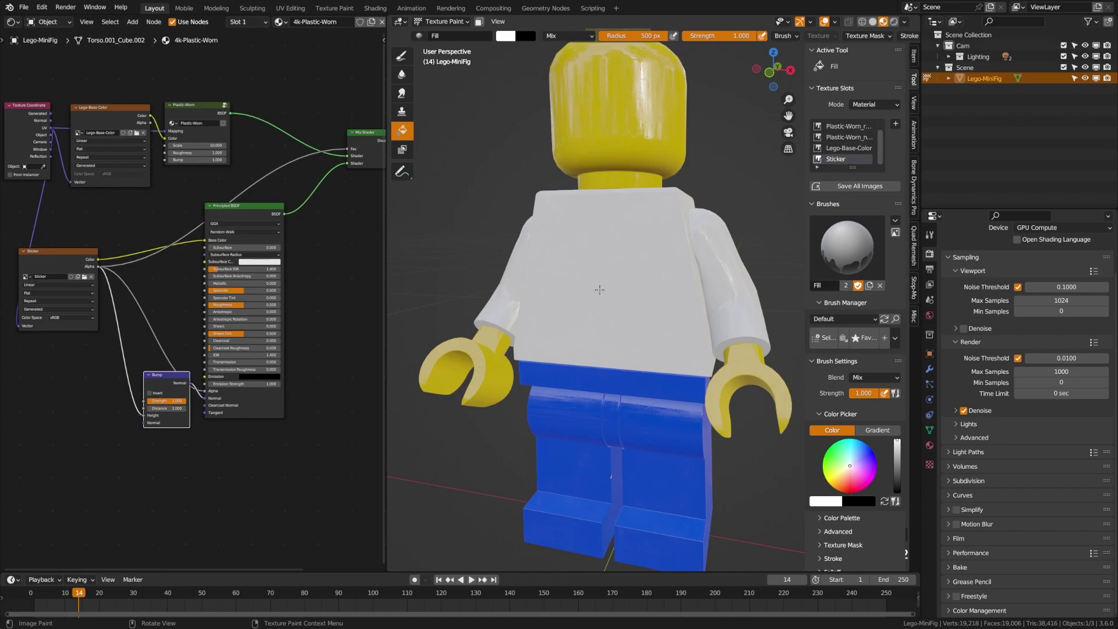
key(ctrl+s)
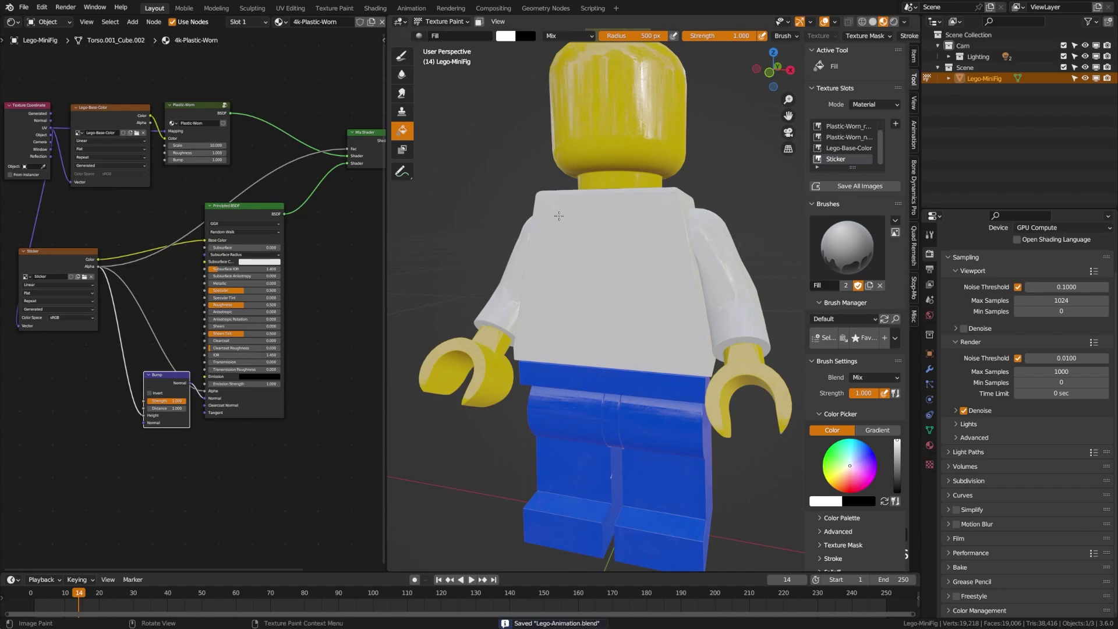
- Switch to the Draw brush for painting on the torso and reduce its radius to 8 px
click(401, 55)
scroll(599, 273, up, 2)
key(f)
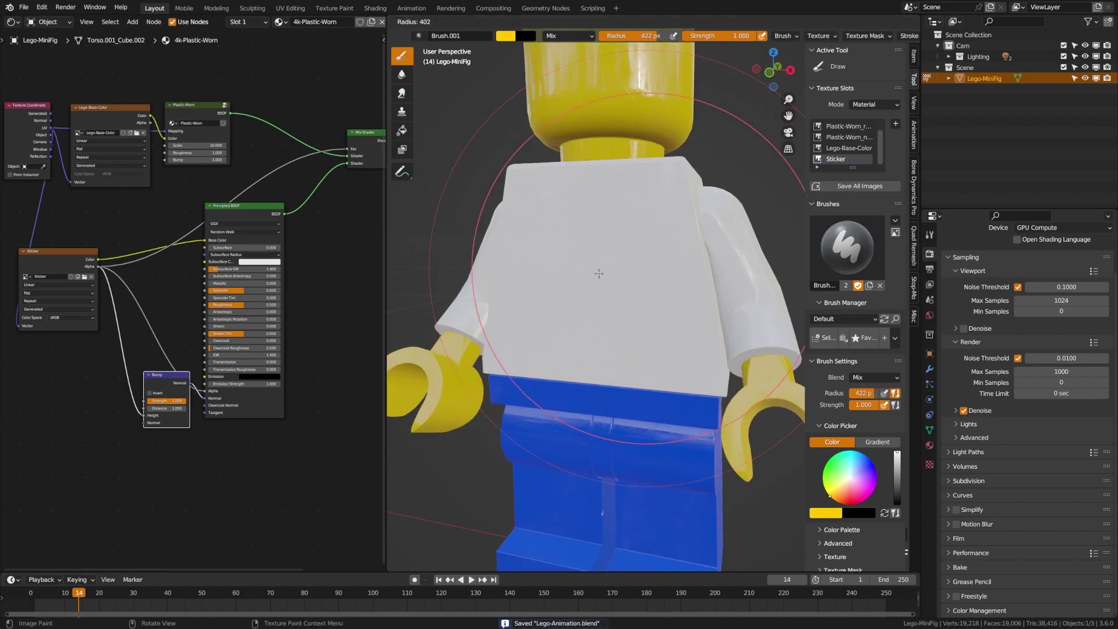
click(434, 285)
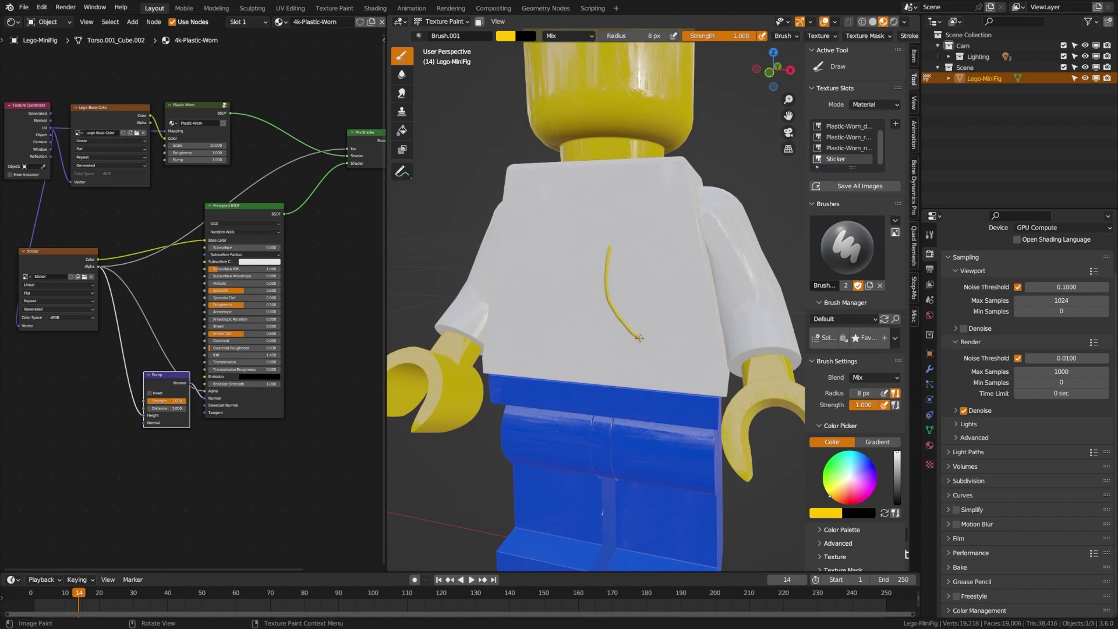
- Paint a black collar outline and a vertical centre line down the front of the minifigure's white torso
scroll(702, 359, up, 5)
middle_drag(701, 358, 600, 336)
mouse_move(543, 278)
middle_down()
mouse_move(658, 300)
mouse_move(676, 327)
mouse_move(641, 362)
mouse_move(673, 301)
mouse_move(651, 312)
mouse_move(653, 303)
mouse_move(645, 323)
mouse_move(658, 341)
middle_up()
scroll(695, 308, down, 4)
scroll(695, 309, down, 5)
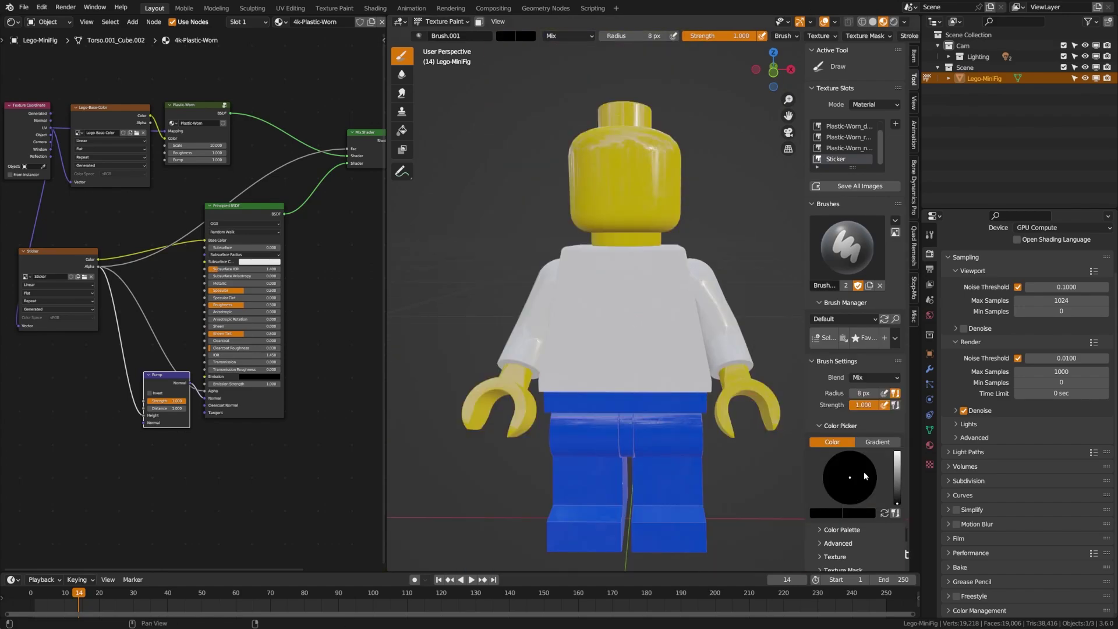
mouse_move(499, 194)
mouse_down()
mouse_move(558, 239)
mouse_move(625, 197)
mouse_up()
drag(600, 228, 594, 477)
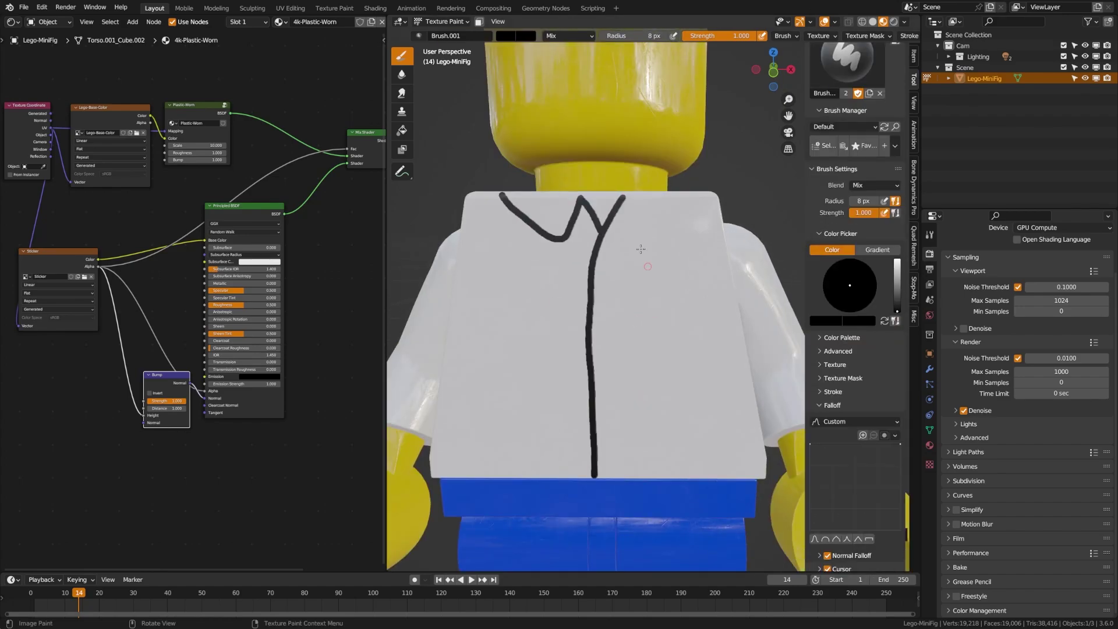
- Paint a column of black button dots beside the centre line on the minifigure's shirt
click(611, 275)
click(609, 322)
click(610, 360)
click(619, 465)
scroll(600, 345, down, 5)
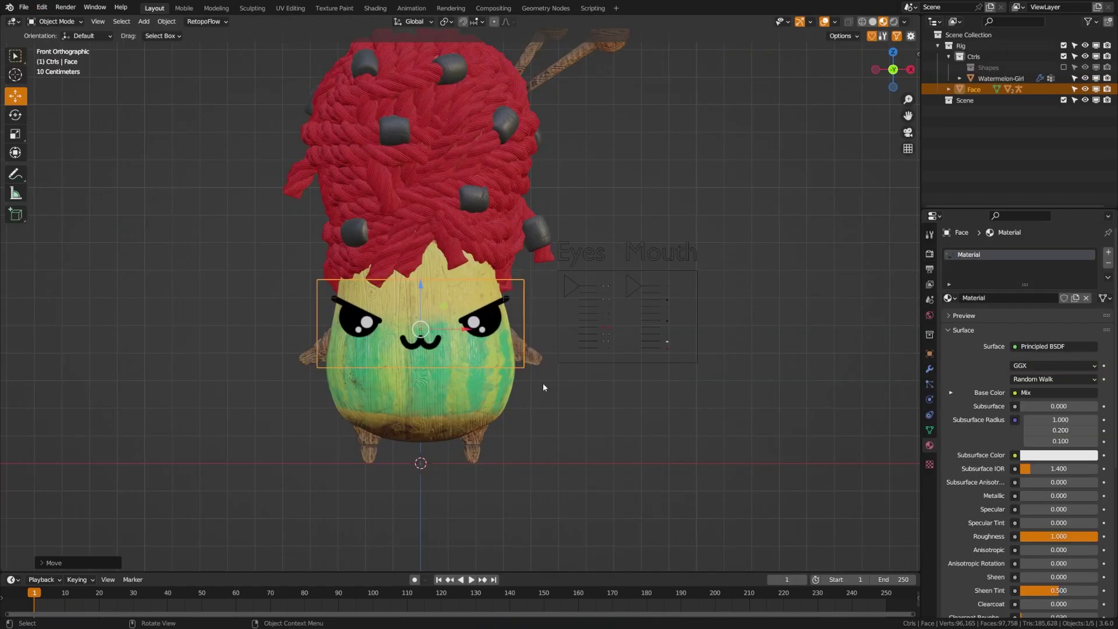
- Scale the watermelon character's face object and move the 2D-Eye control bone of its face rig
key(s)
click(487, 360)
key(g)
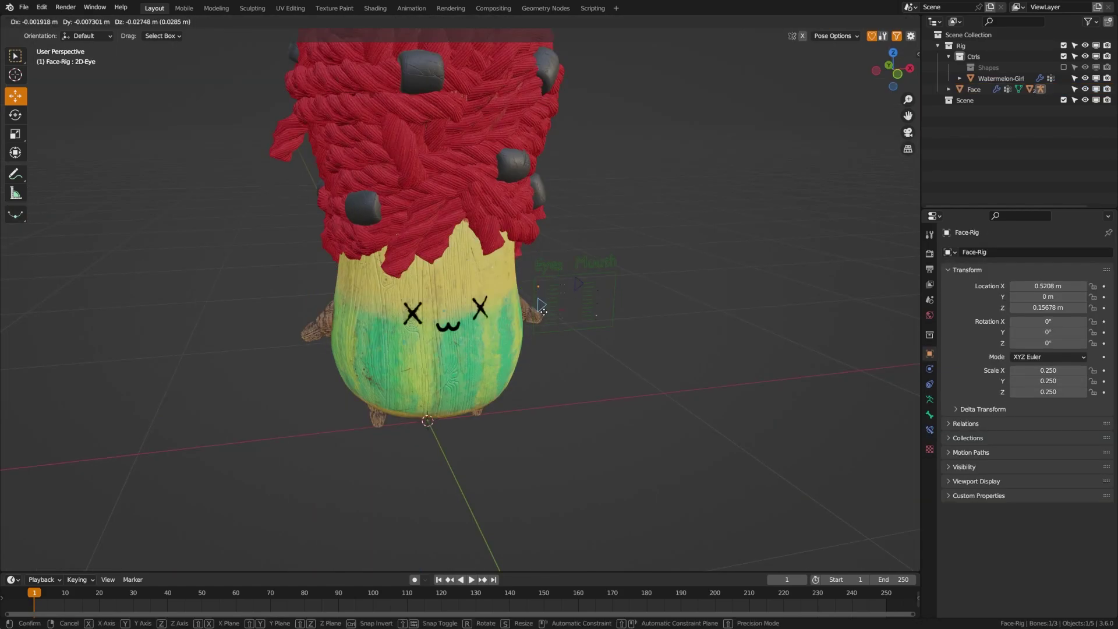
click(595, 362)
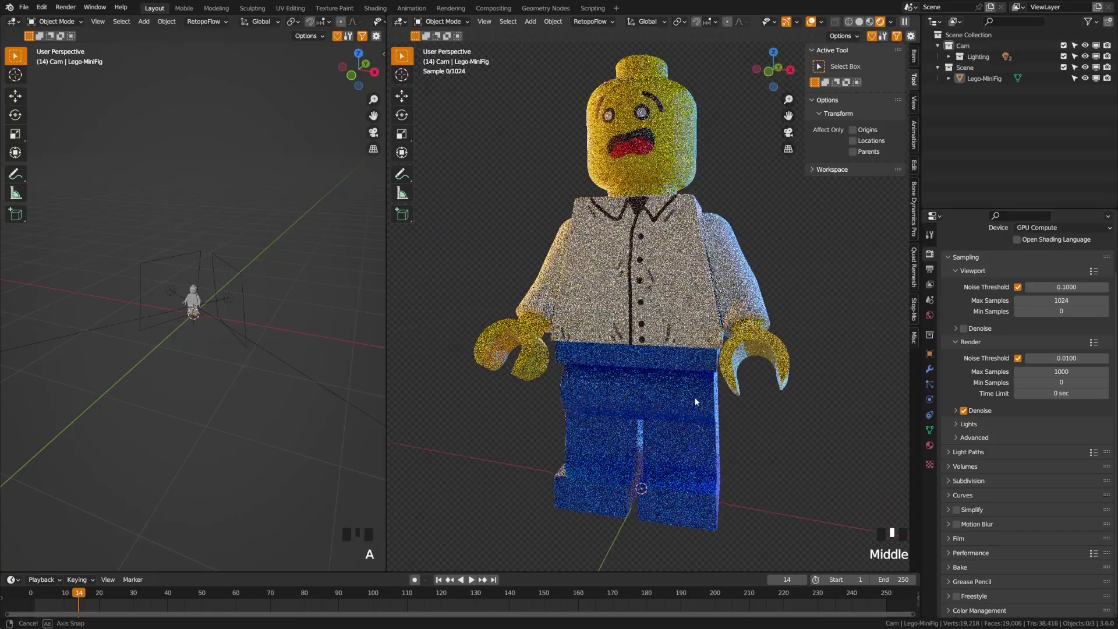
- Inspect the rendered minifigure, save the file, and switch the rendered viewport to the front view
middle_drag(696, 402, 666, 417)
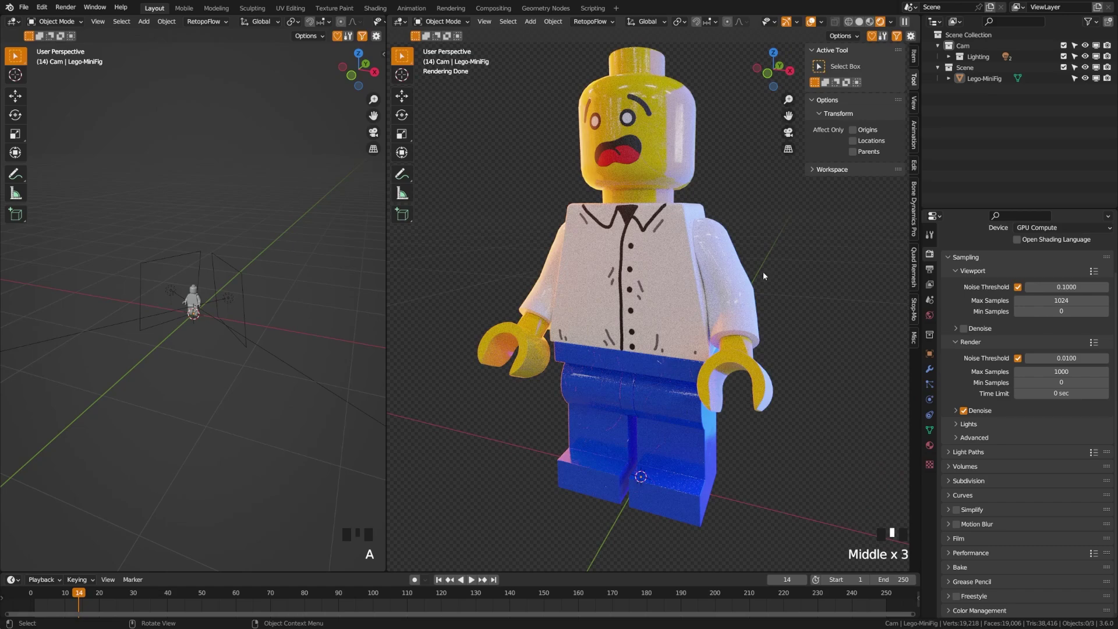
click(769, 22)
key(ctrl+s)
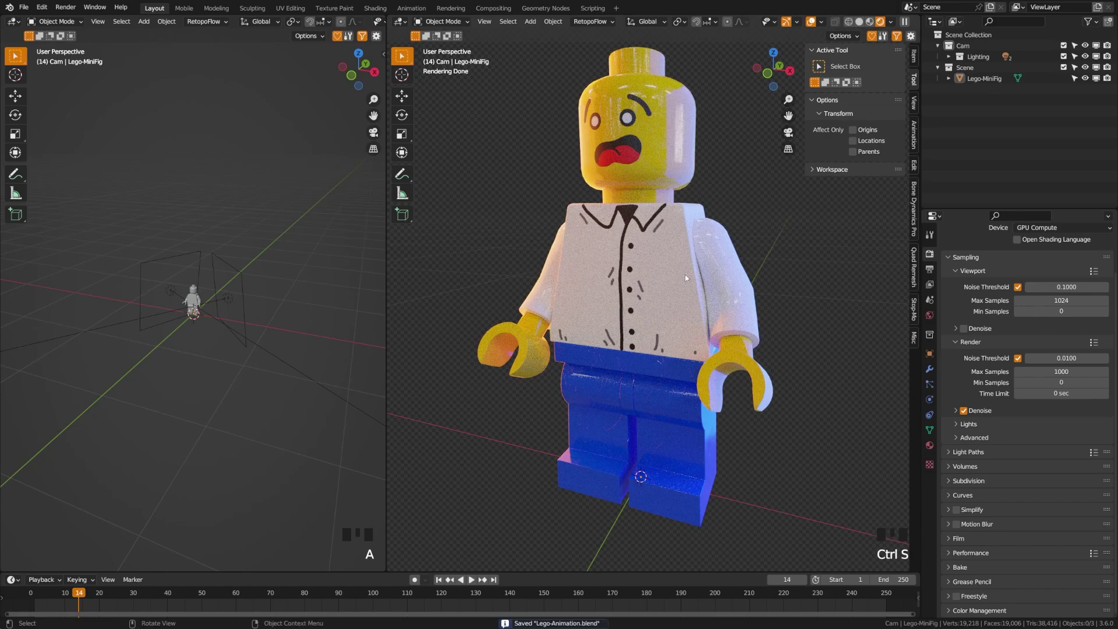
key(KP_1)
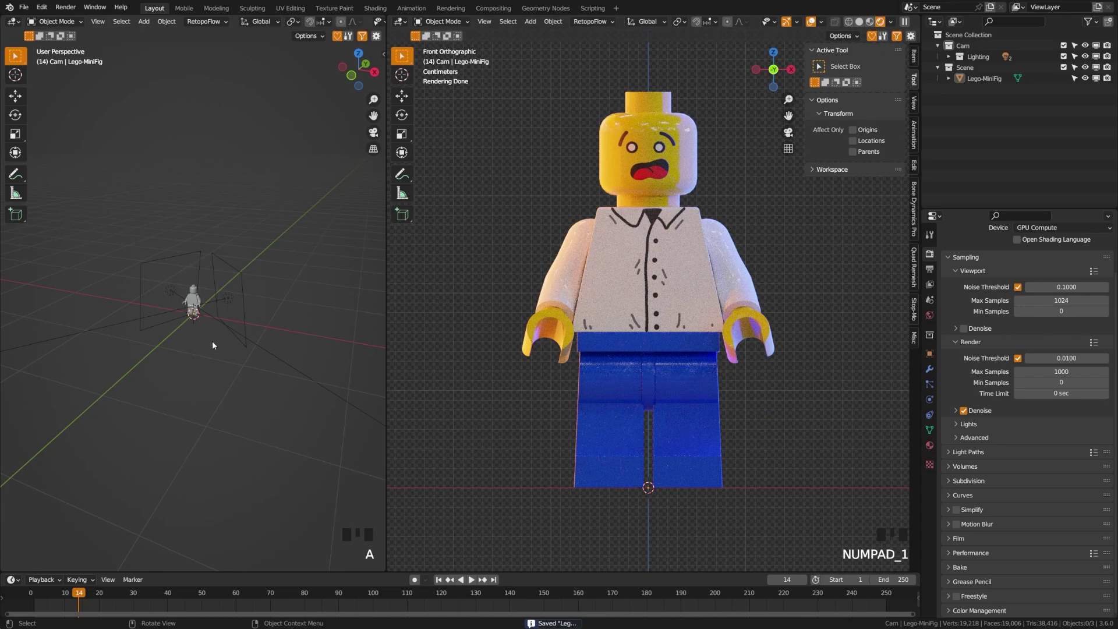
- Turn off the Extras overlay in the solid viewport, deselect everything, and save the file
scroll(211, 339, up, 3)
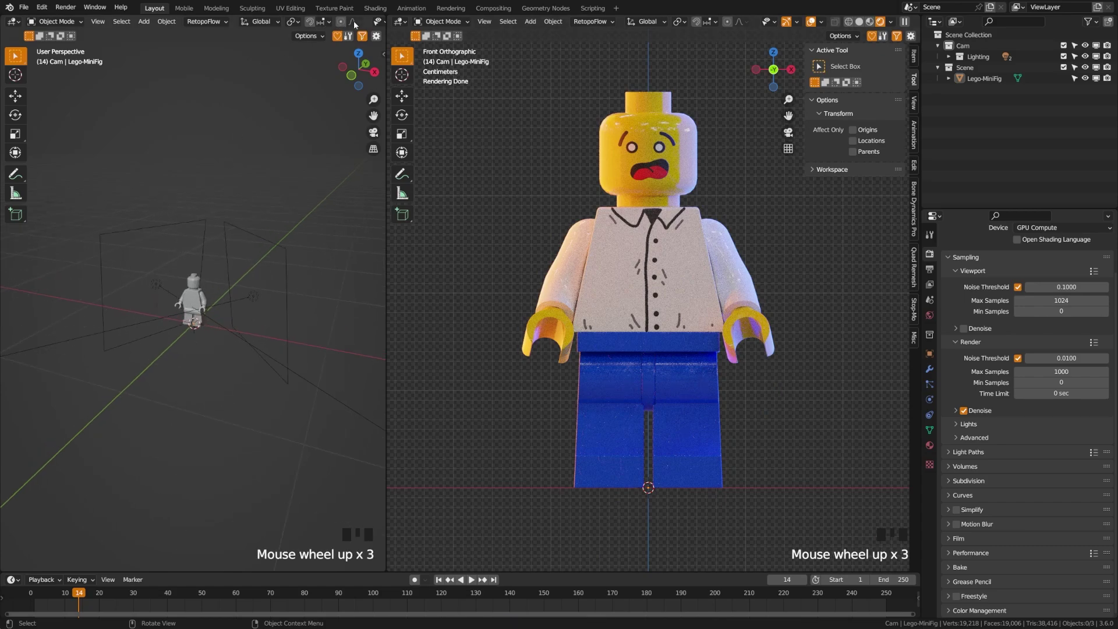
middle_drag(354, 24, 227, 25)
click(306, 23)
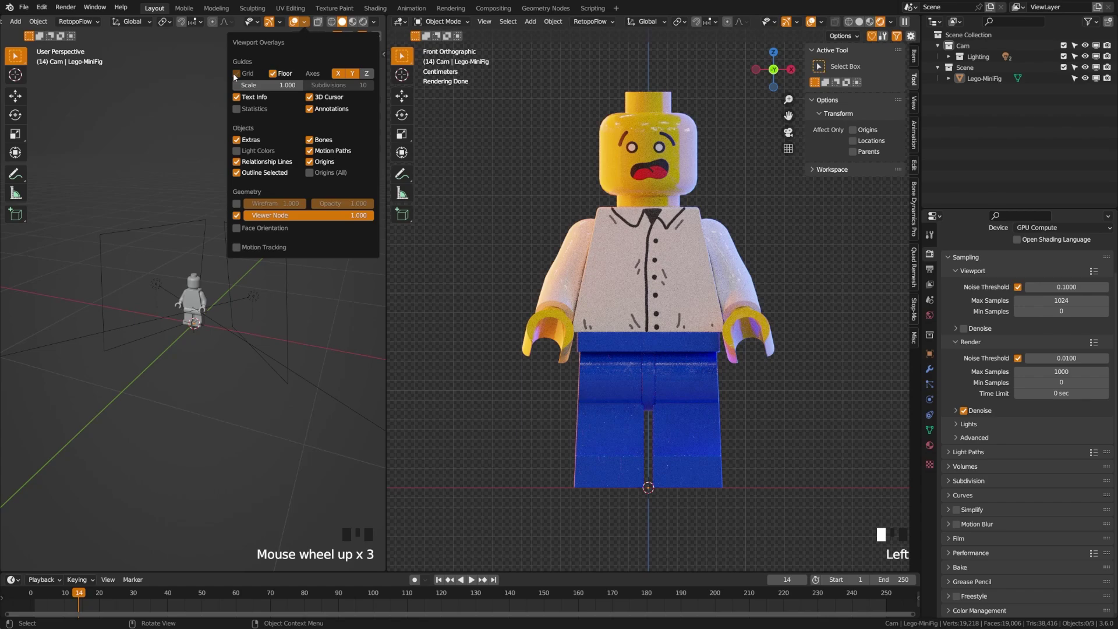
click(236, 140)
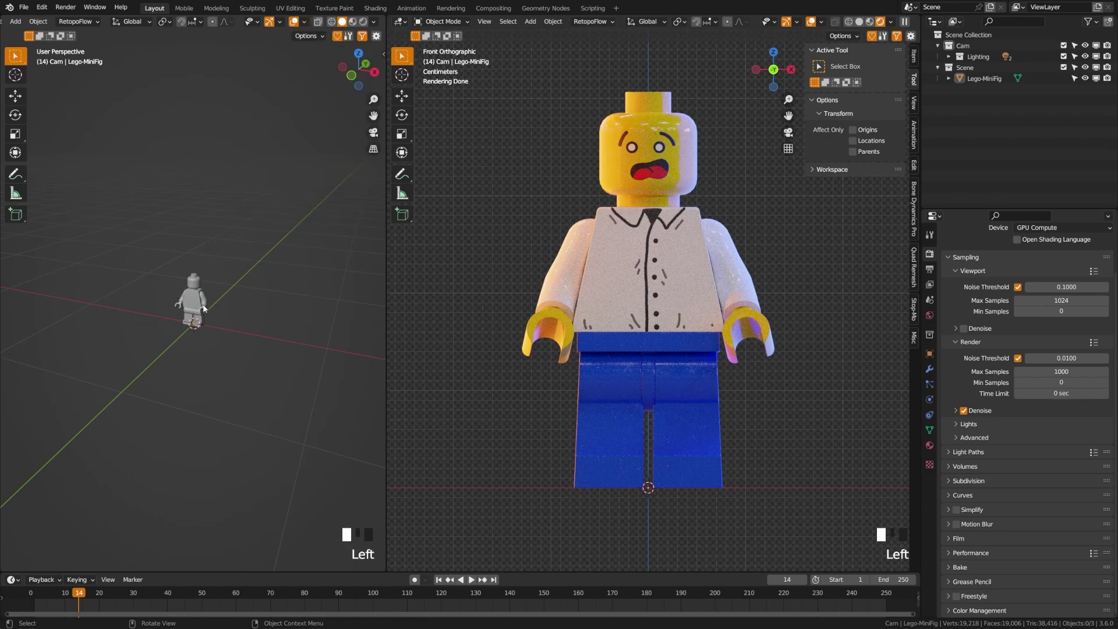
key(a)
key(a)
key(ctrl+s)
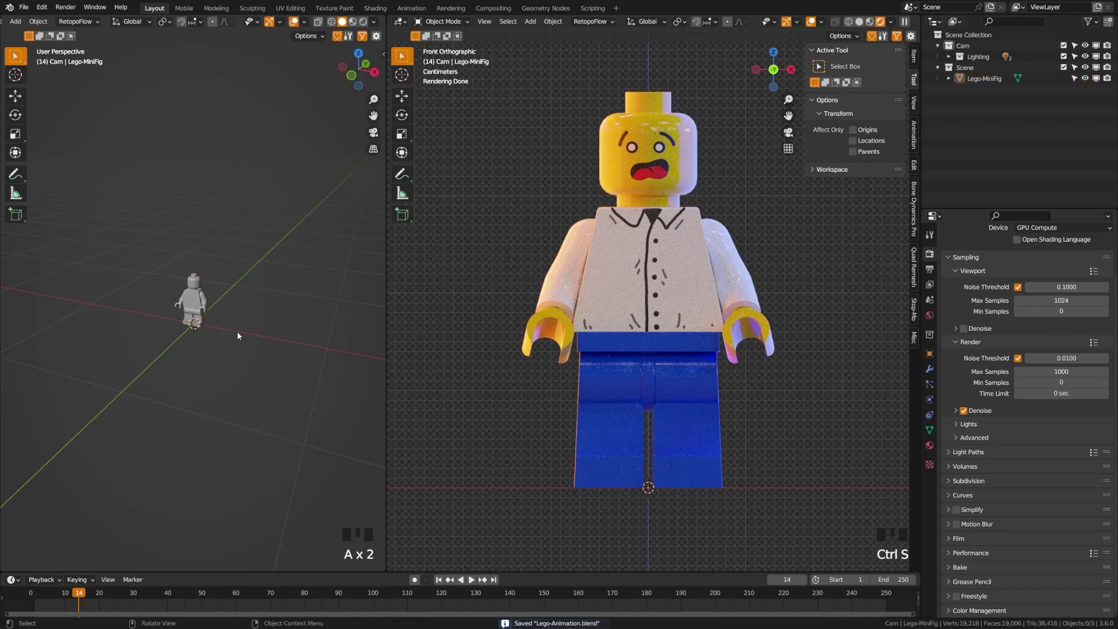
- Show the minifigure close up from the right side in the solid viewport with nothing selected
key(KP_3)
scroll(237, 330, up, 9)
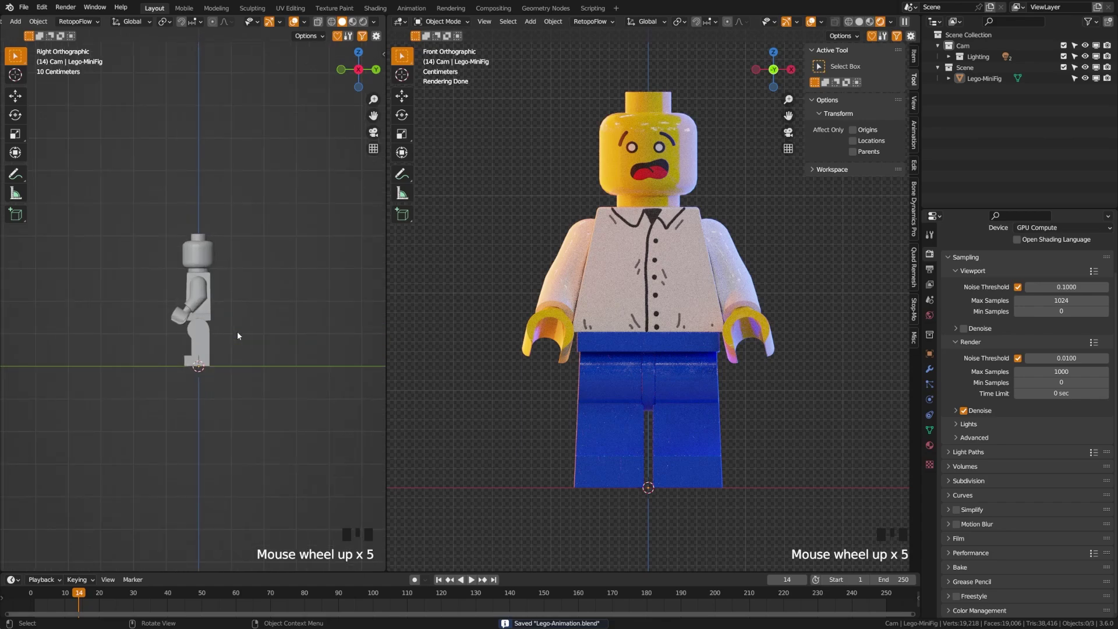
click(235, 411)
key(a)
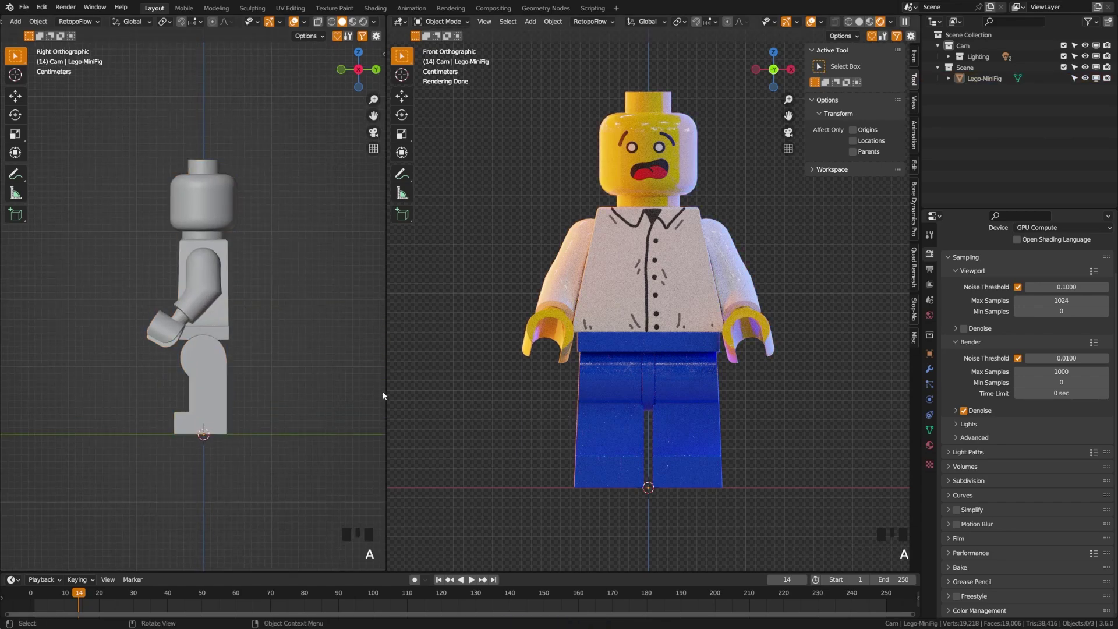
- Add an armature at the minifigure's base from the front view and save the file
key(shift+a)
key(shift+a)
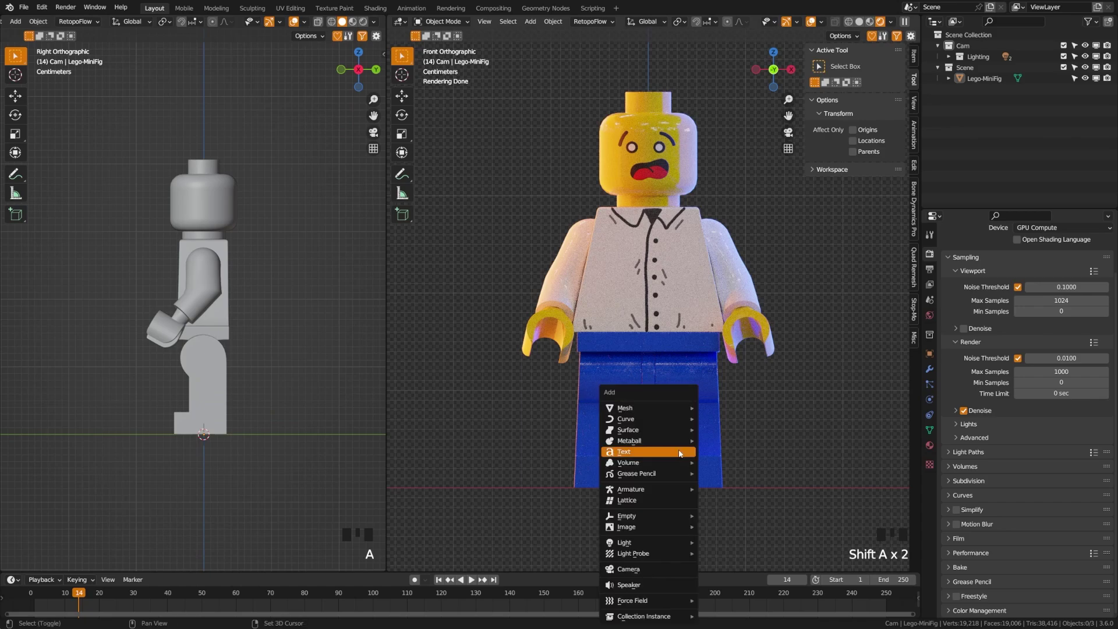
mouse_move(631, 490)
click(722, 489)
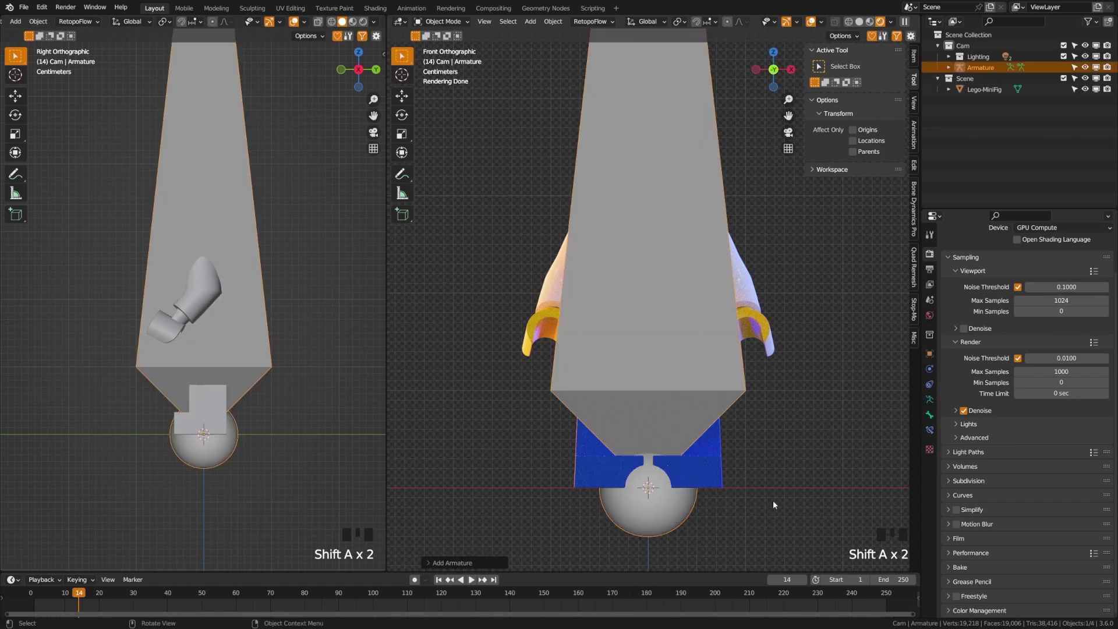
shift+middle_drag(666, 431, 653, 405)
scroll(653, 405, down, 6)
shift+middle_drag(617, 221, 617, 303)
click(618, 302)
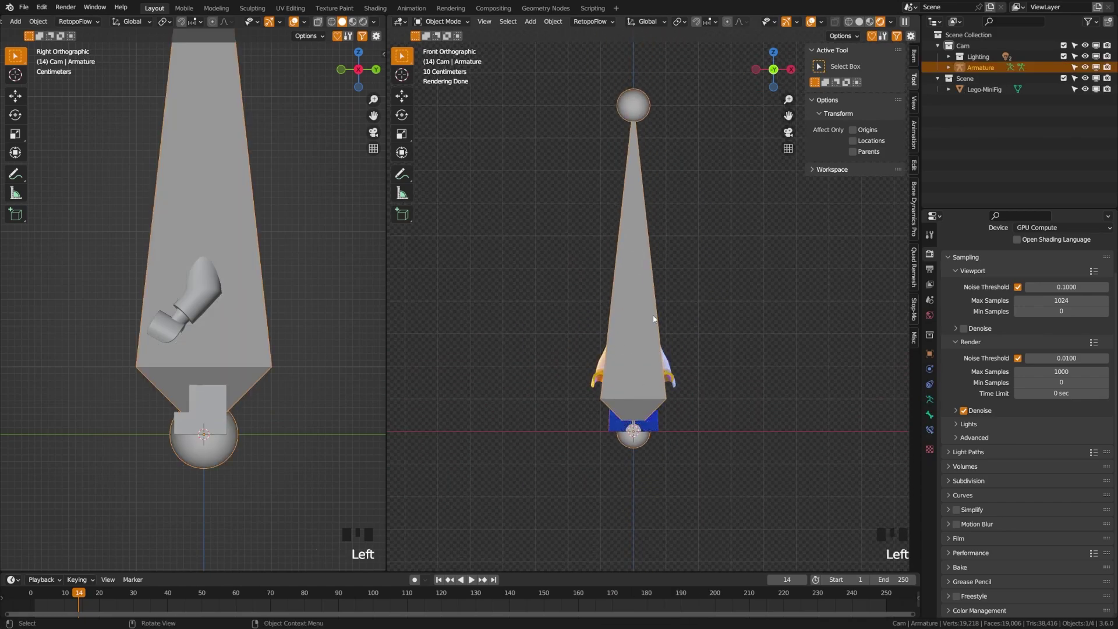
key(ctrl+s)
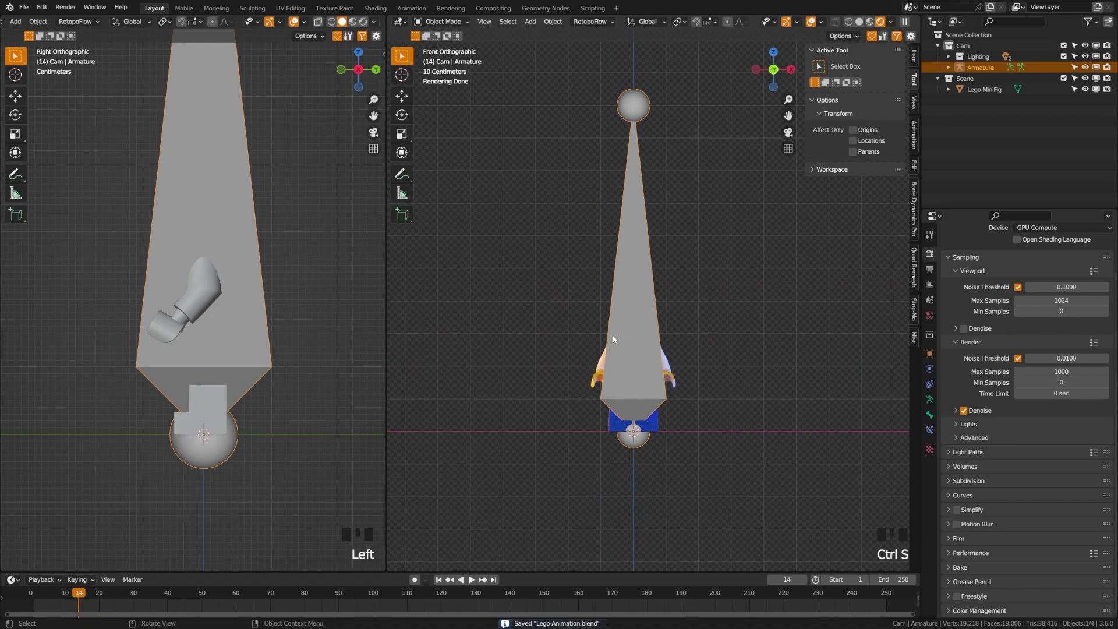
- Rename the new armature object Lego-Mini-Arm and save the file
click(644, 256)
key(F2)
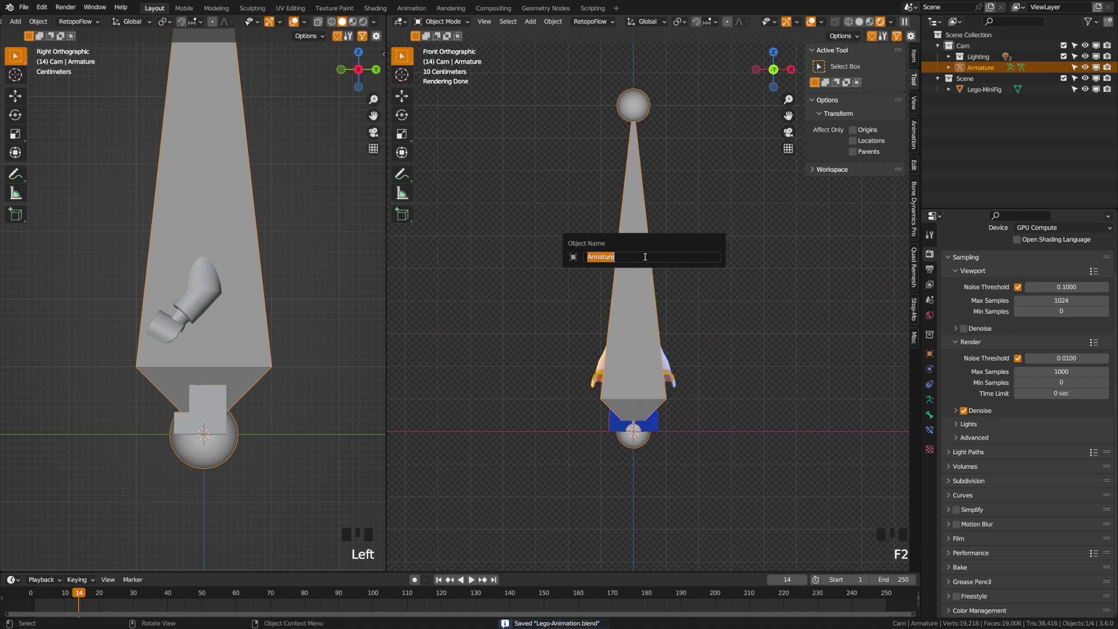
text(Lego-Mini-Arm)
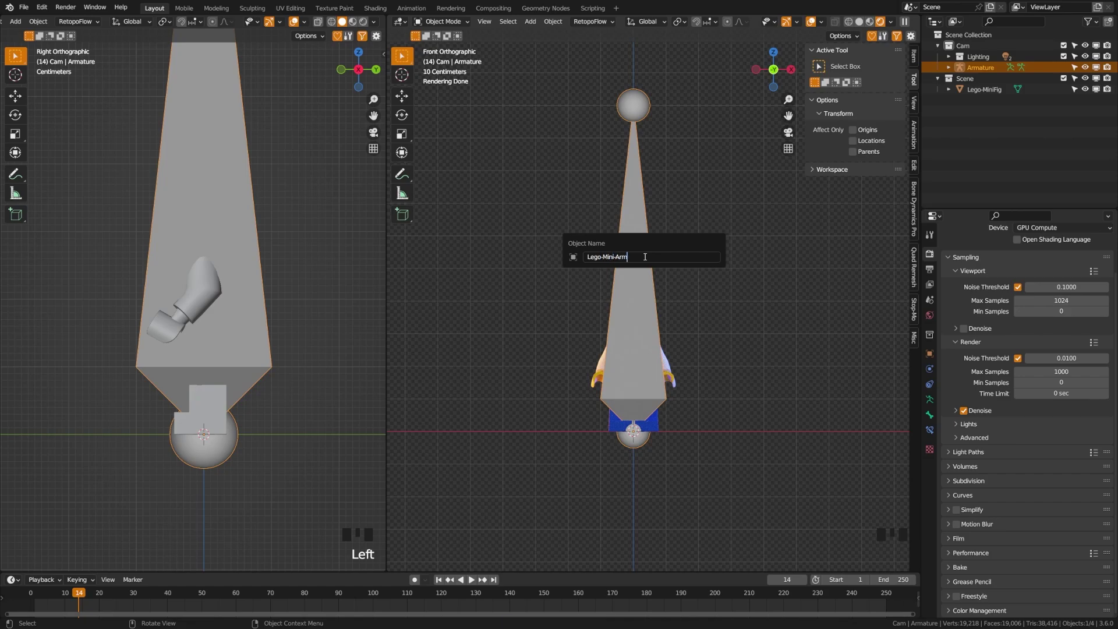
key(Return)
key(ctrl+s)
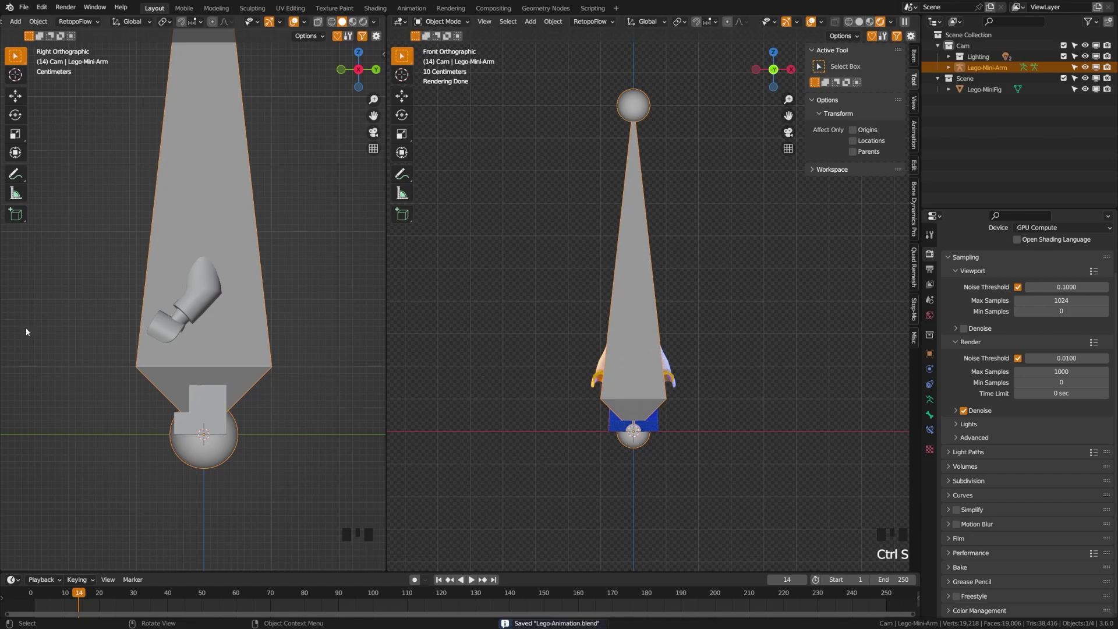
- Select the Lego-MiniFig object and display its transform and dimension properties in the rendered viewport
middle_drag(644, 257, 657, 443)
click(657, 444)
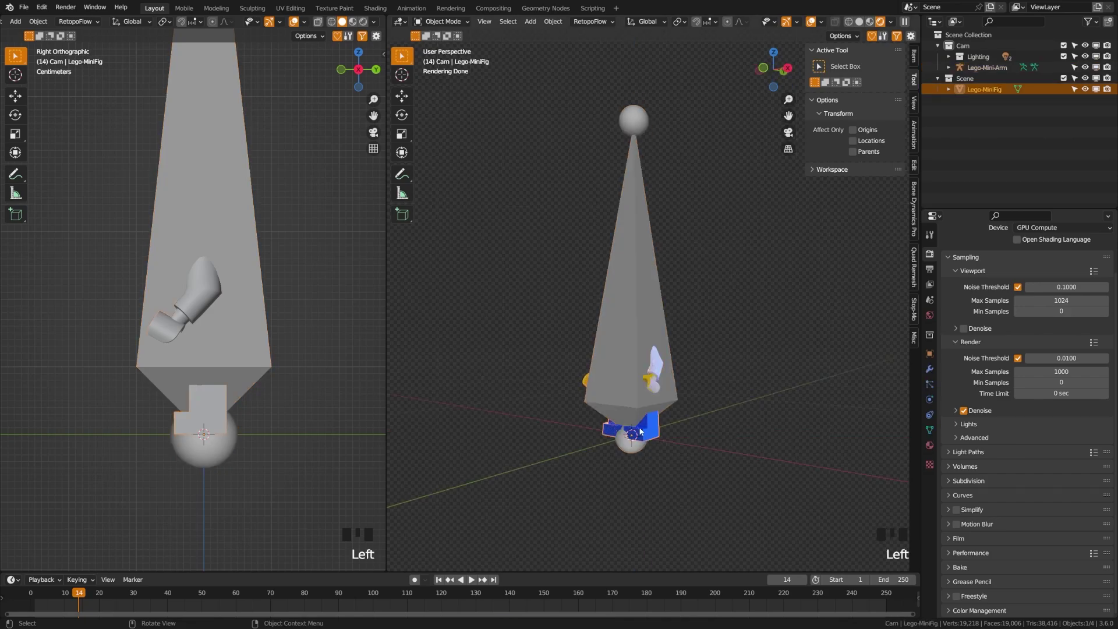
key(n)
key(n)
click(915, 56)
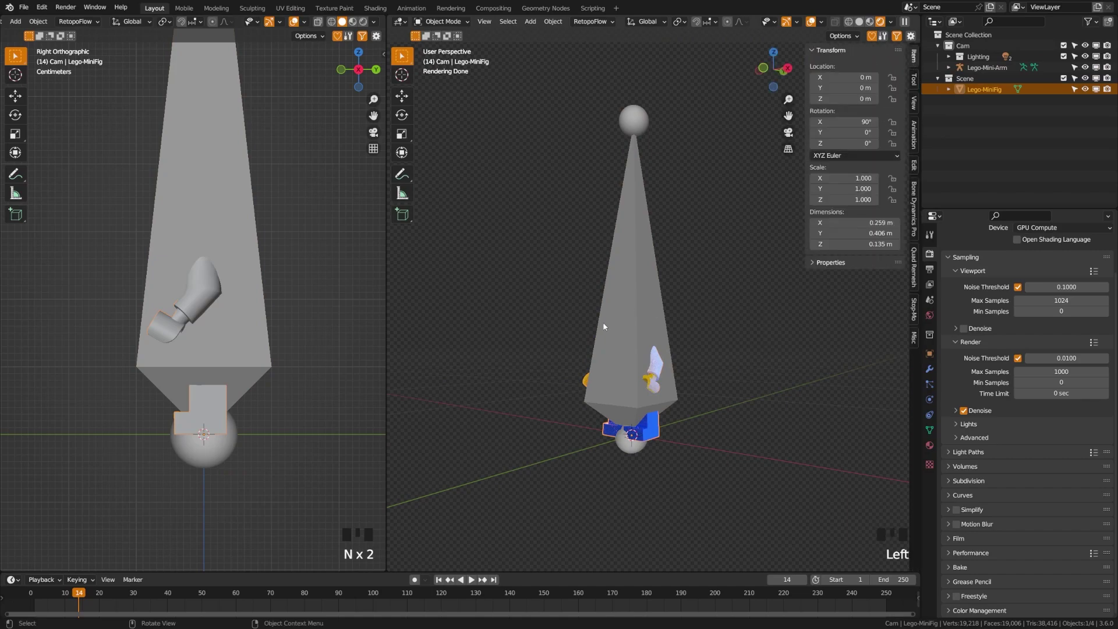
- Hide the Lego-Mini-Arm armature, select the minifigure, save the file, and return to the front view
click(629, 321)
click(628, 320)
key(h)
click(628, 319)
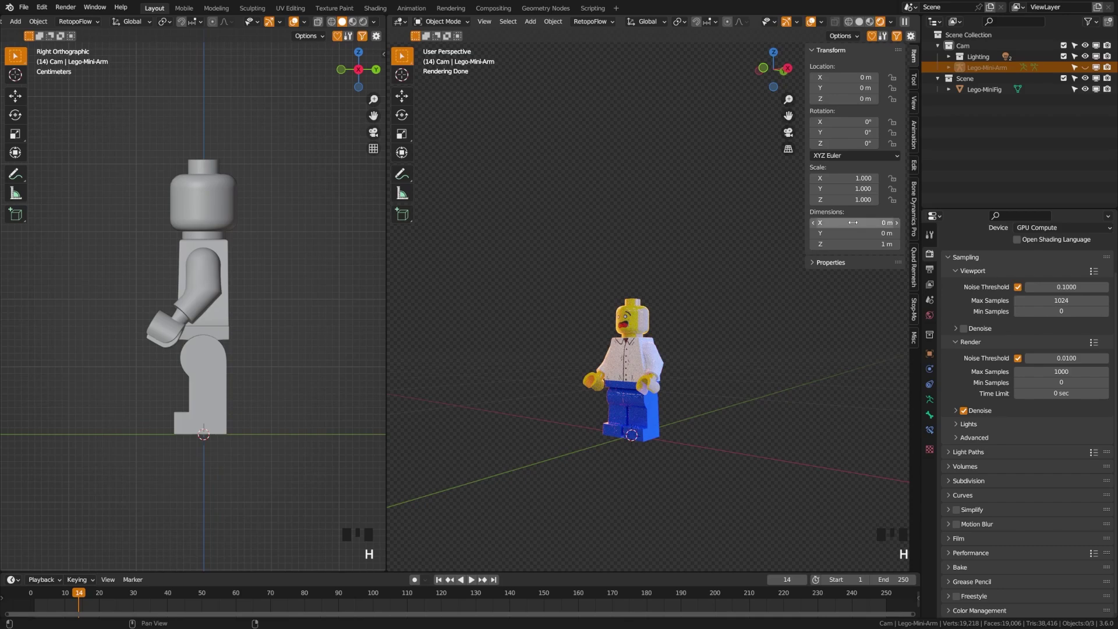
scroll(796, 323, up, 3)
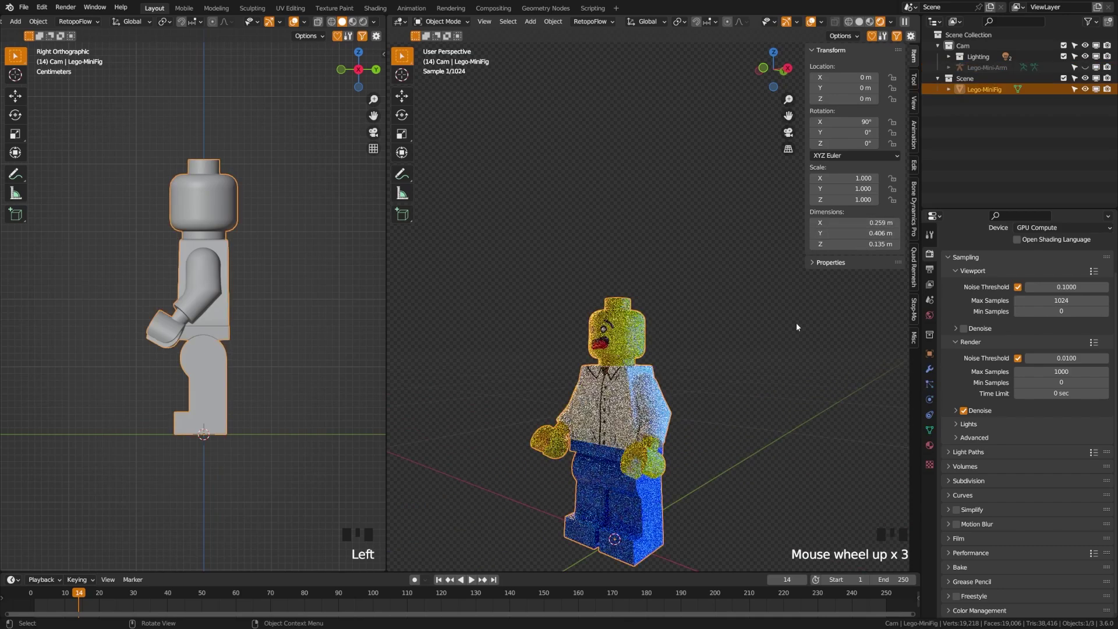
shift+middle_drag(796, 322, 878, 234)
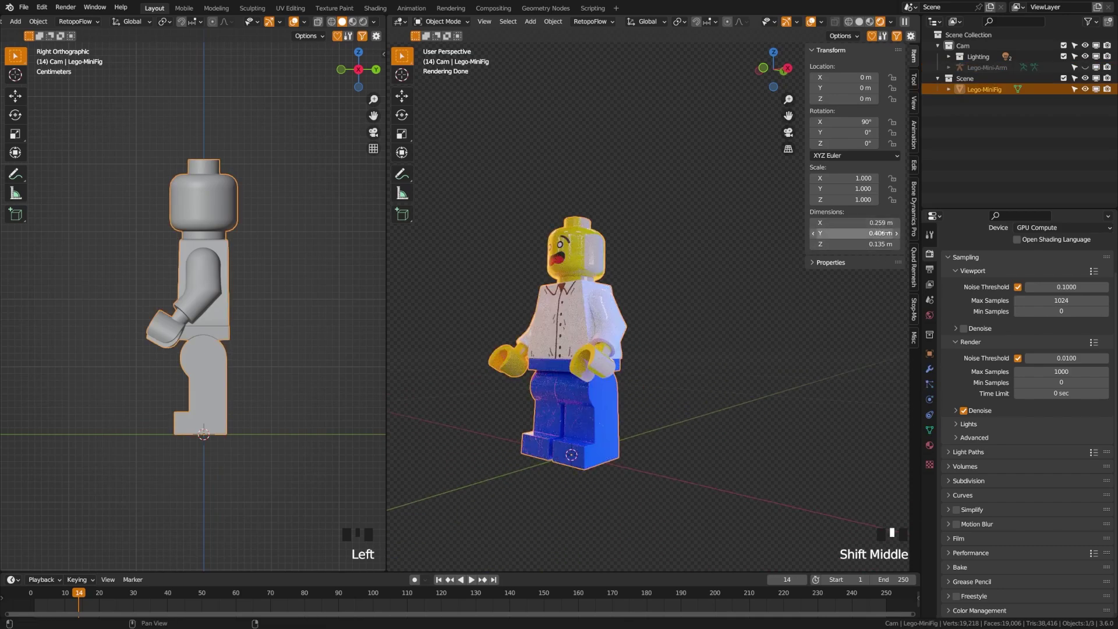
middle_drag(564, 318, 613, 351)
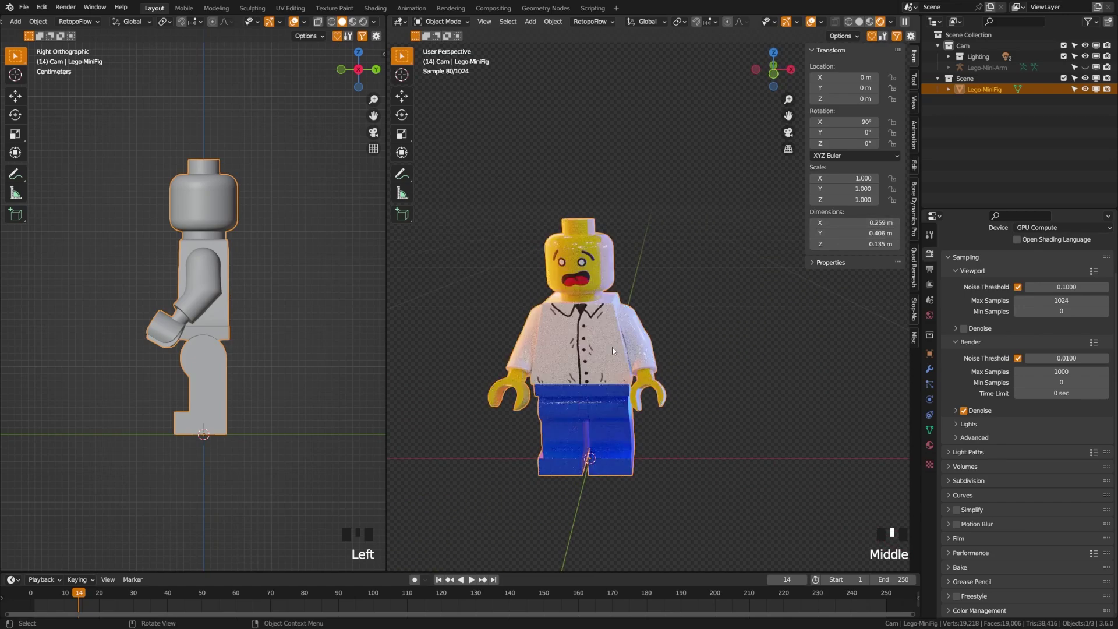
key(ctrl+s)
key(KP_1)
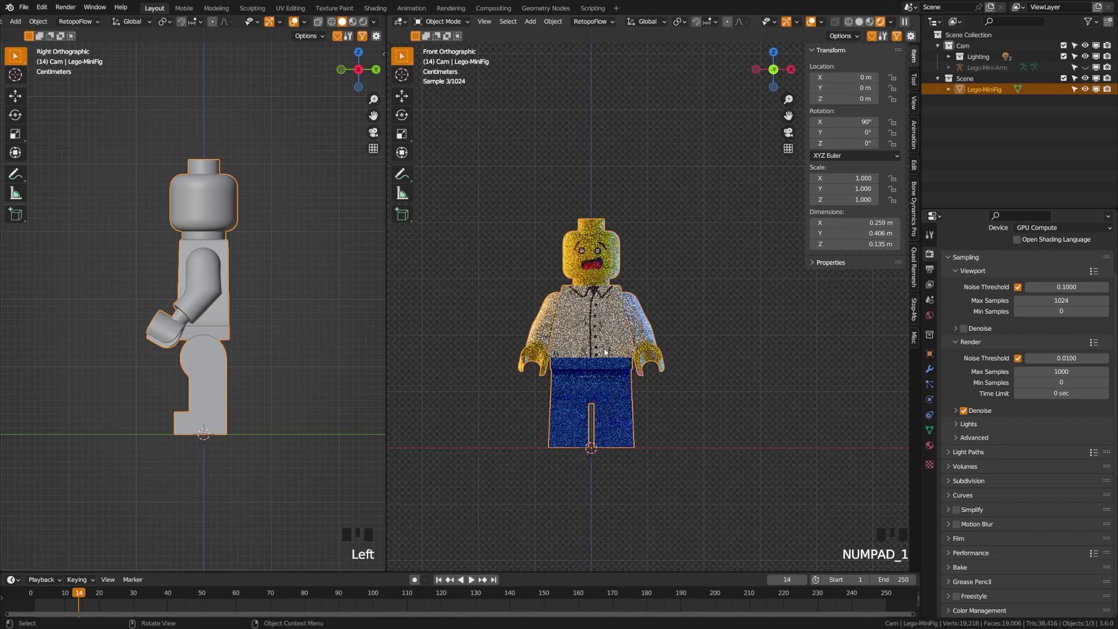
- Try scaling the minifigure down in two passes to a scale of about 0.035, and undo both scalings
key(s)
click(637, 422)
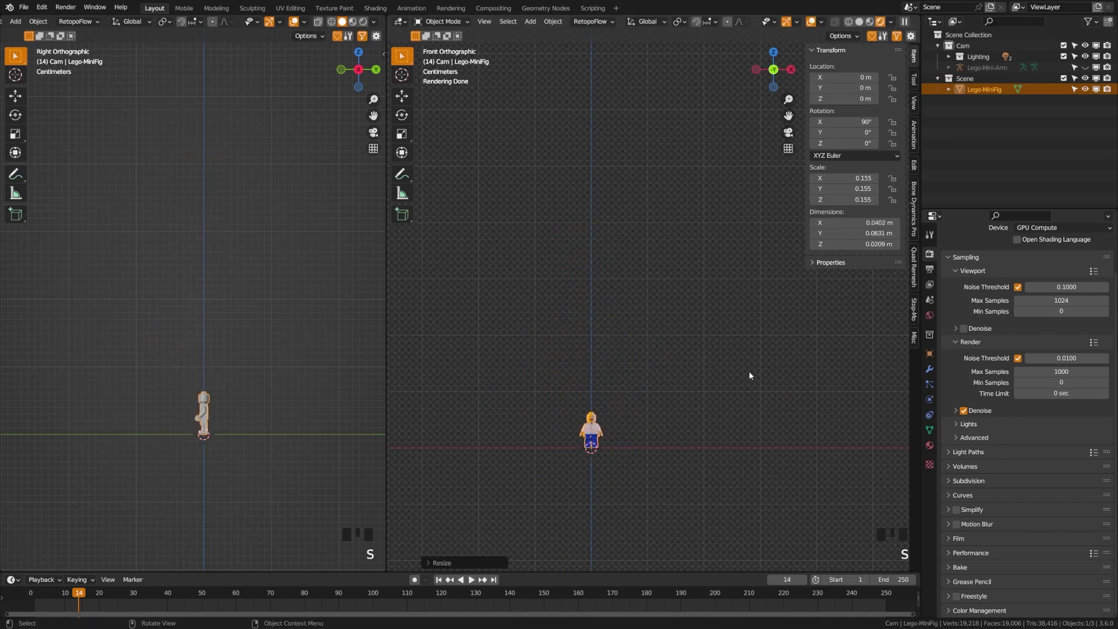
key(s)
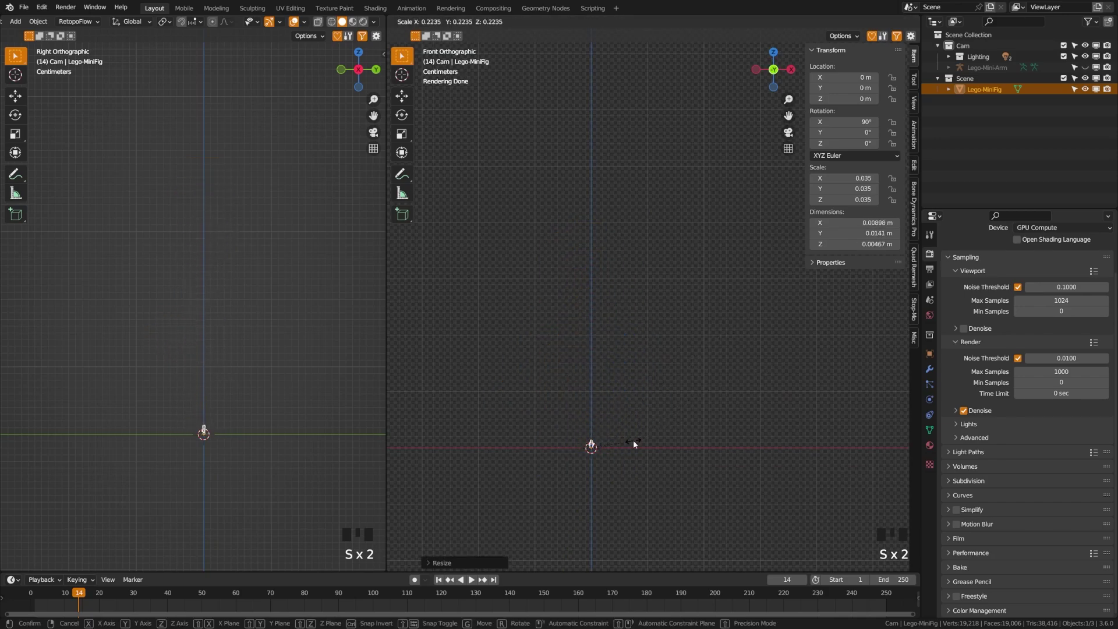
click(634, 440)
key(ctrl+a)
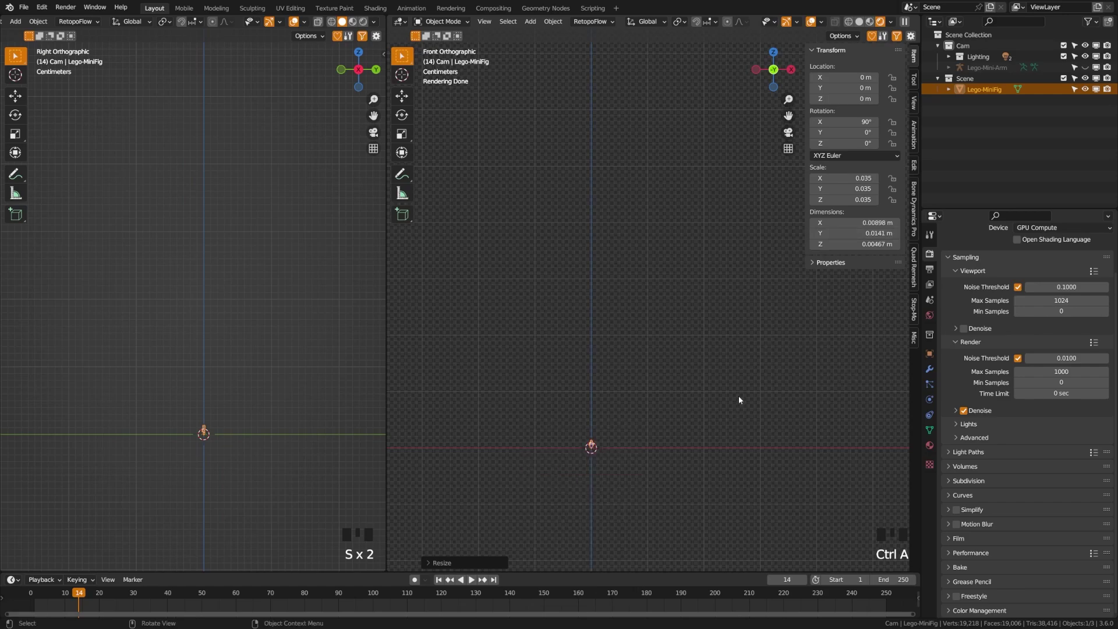
key(ctrl+z)
key(ctrl+z)
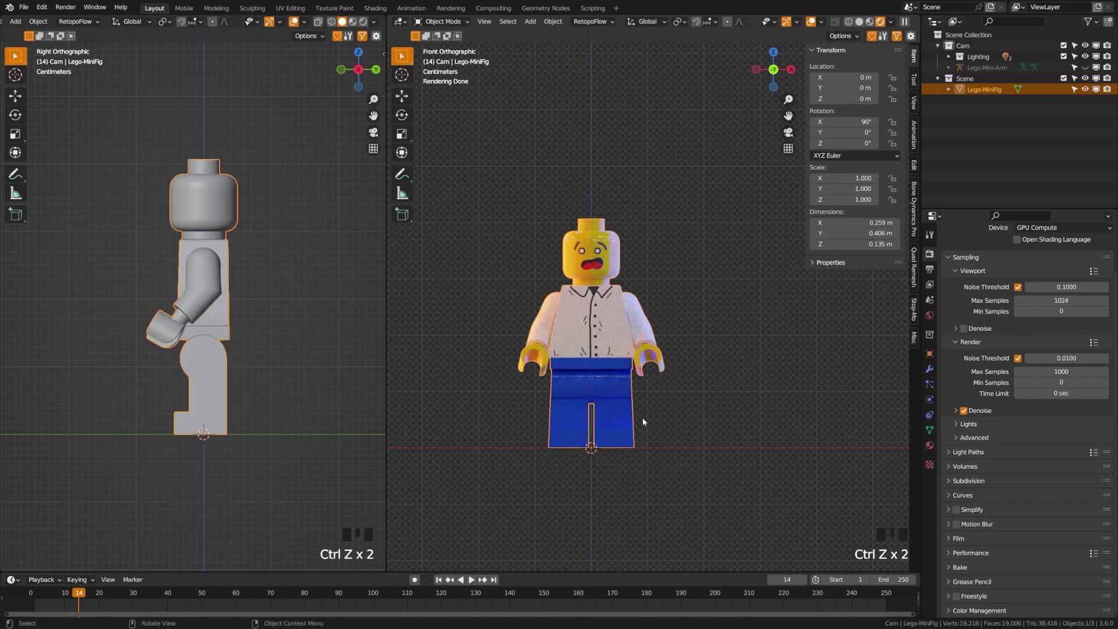
- Deselect everything, unhide the Lego-Mini-Arm armature over the minifigure, and save the file
key(a)
shift+middle_drag(600, 386, 653, 442)
key(ctrl+s)
scroll(619, 388, up, 3)
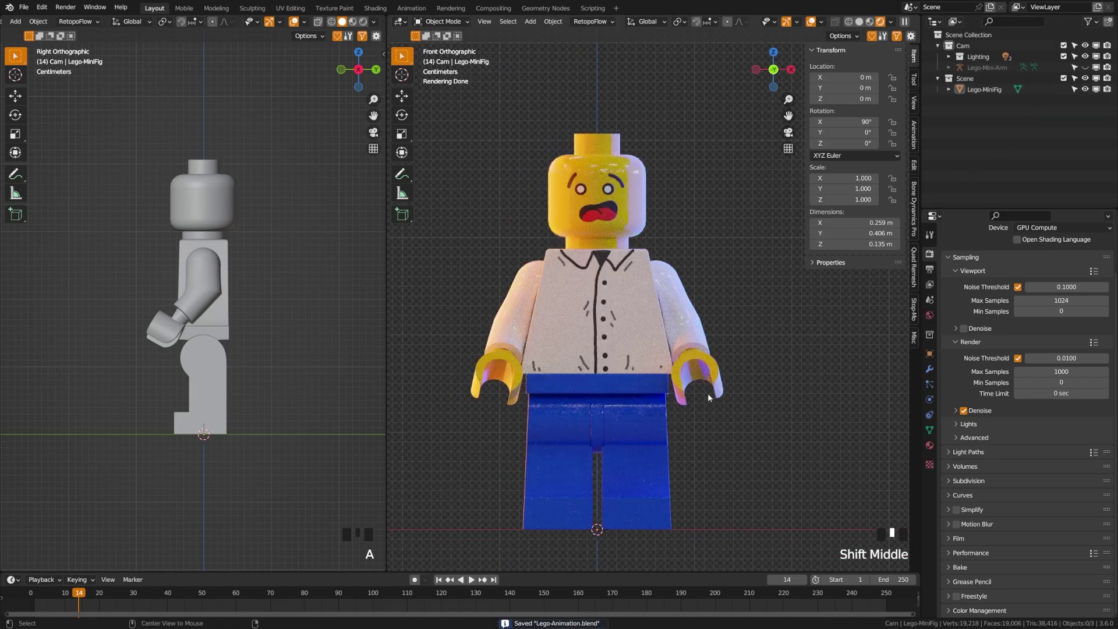
key(alt+h)
scroll(684, 380, down, 5)
shift+middle_drag(682, 375, 661, 415)
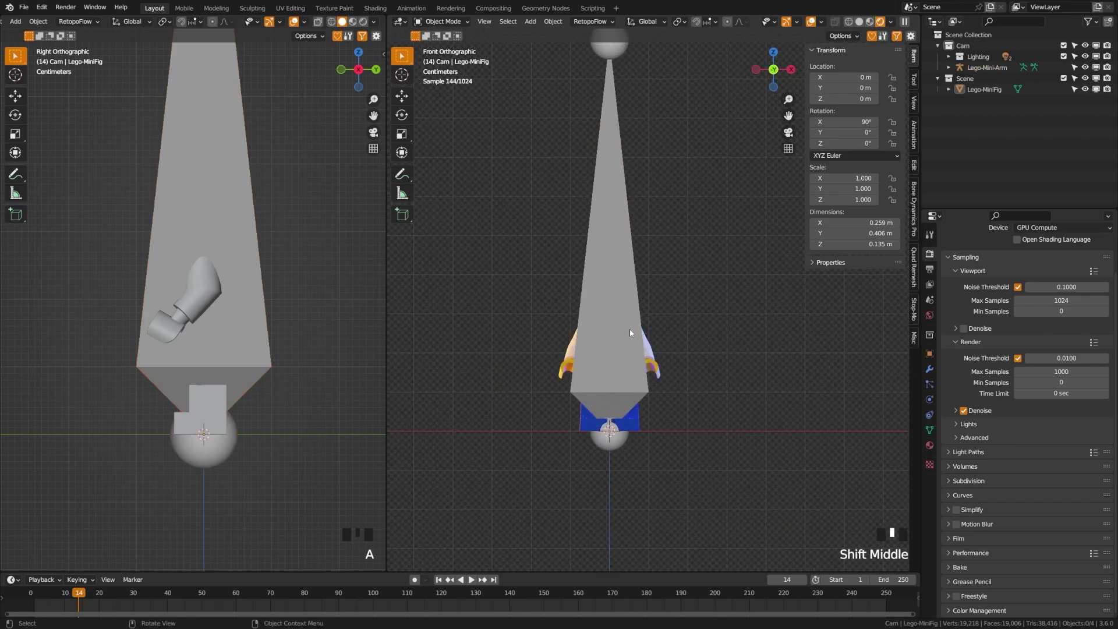
key(ctrl+s)
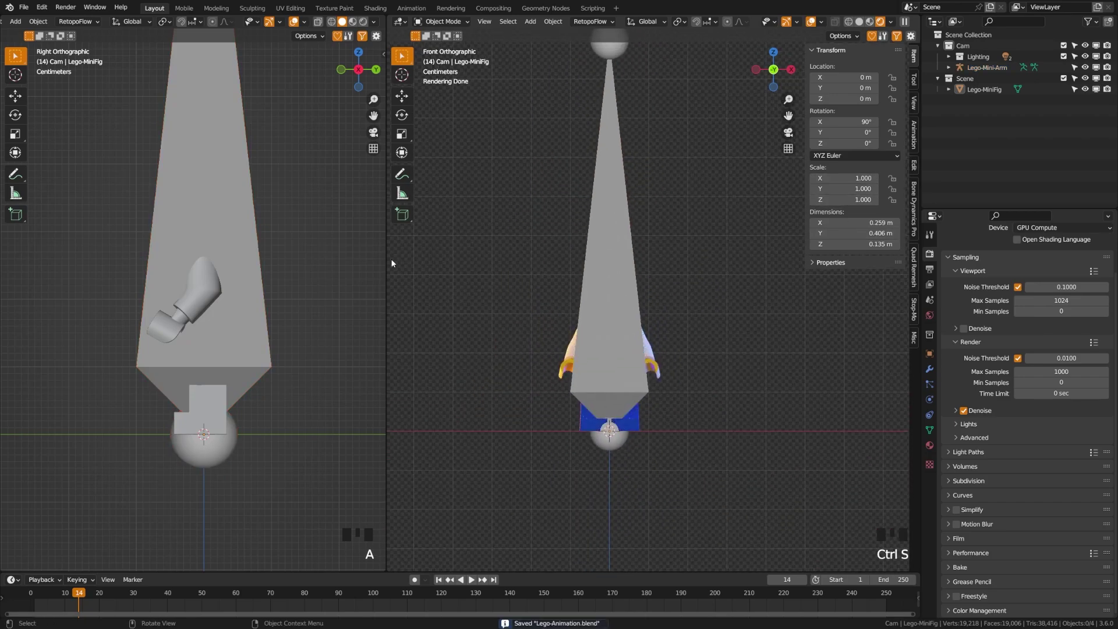
- Edit the Lego-Mini-Arm armature and lower its bone's tip to between the feet, shortening the bone to about 0.028 m
click(605, 250)
key(Tab)
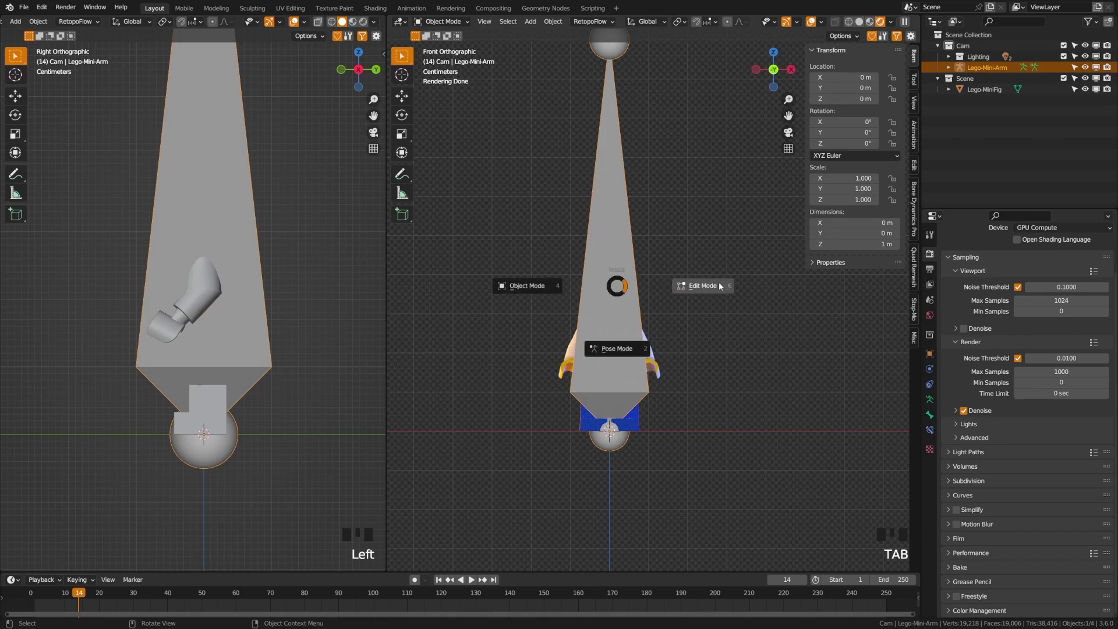
scroll(622, 166, down, 3)
click(628, 150)
key(g)
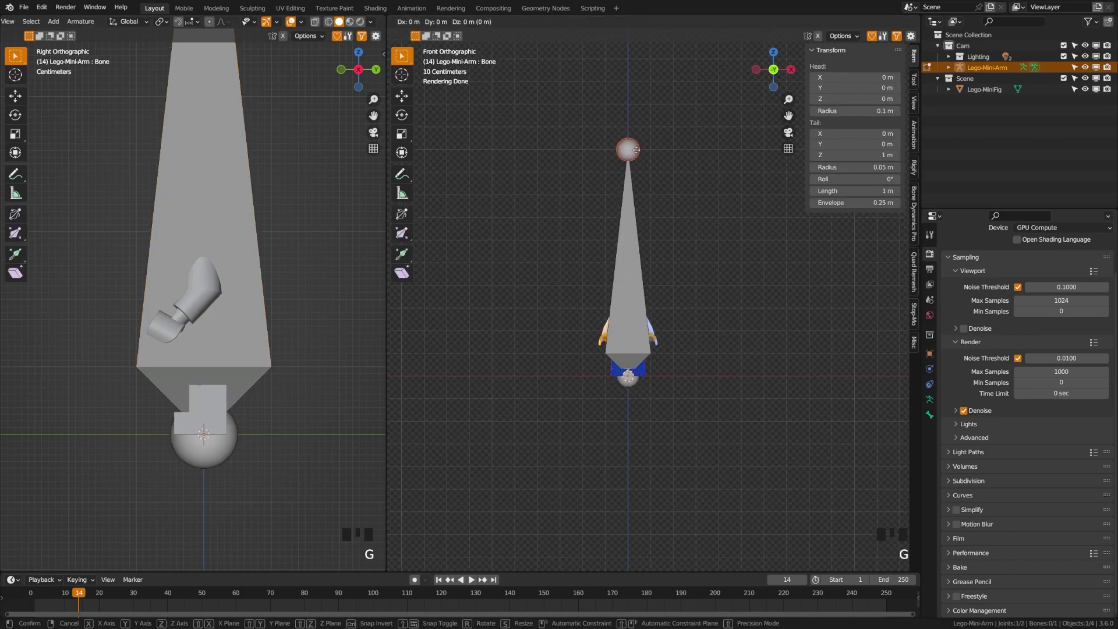
click(649, 369)
scroll(649, 371, up, 8)
shift+middle_drag(649, 370, 608, 363)
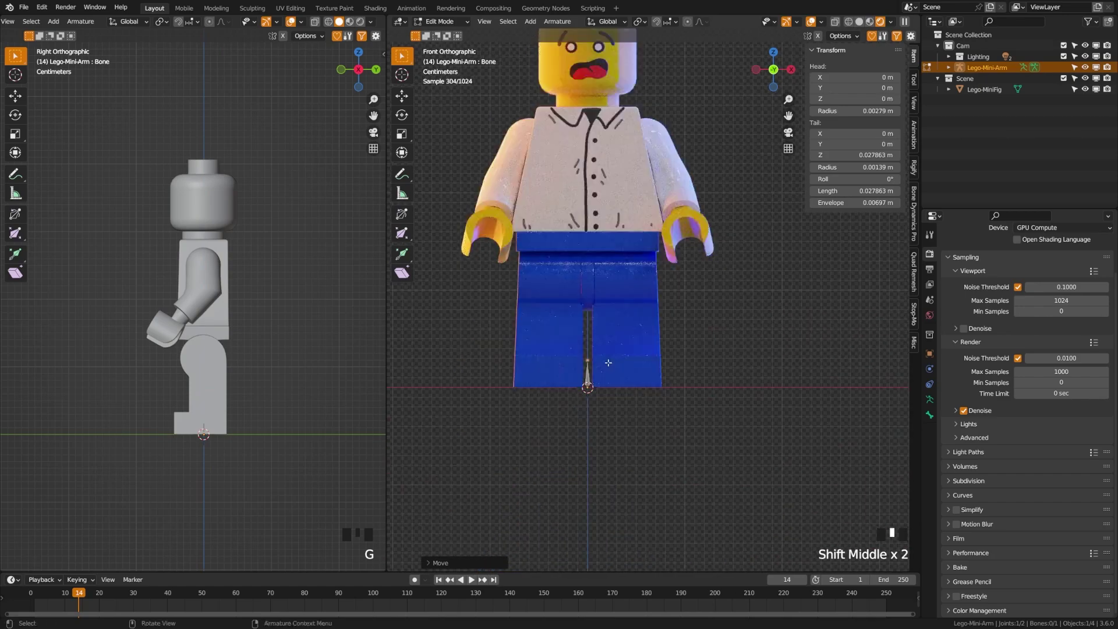
- Rename the small bone between the feet as Root and save the file
click(603, 380)
click(591, 373)
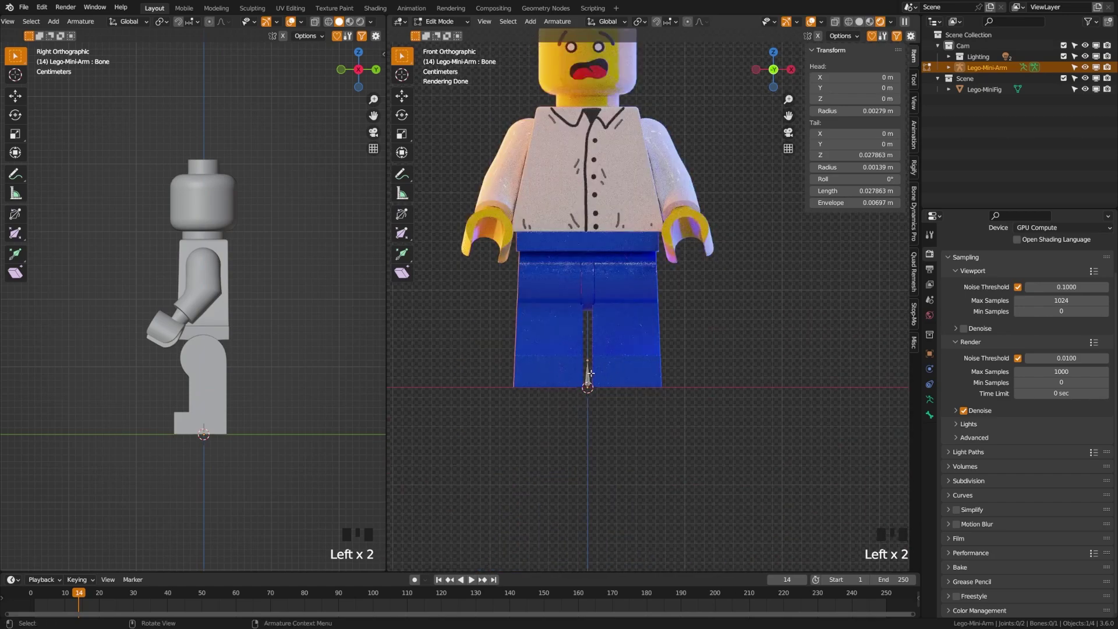
click(588, 375)
key(F2)
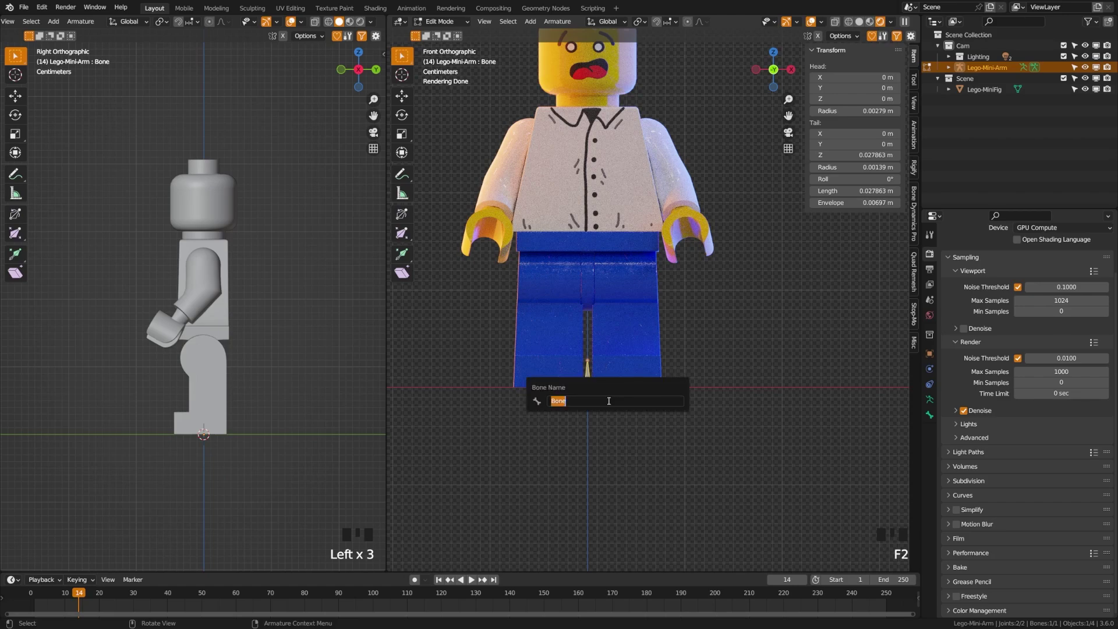
text(Root)
key(Return)
key(ctrl+s)
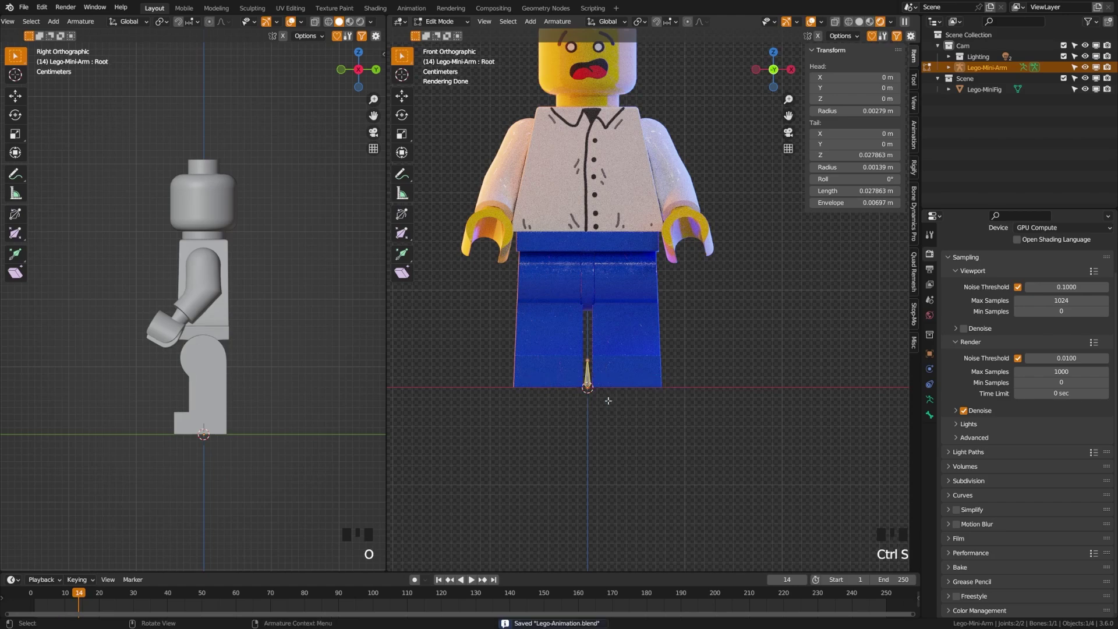
- Add a second bone to the armature and scale it down to about 0.146 m long
shift+middle_drag(639, 373, 641, 379)
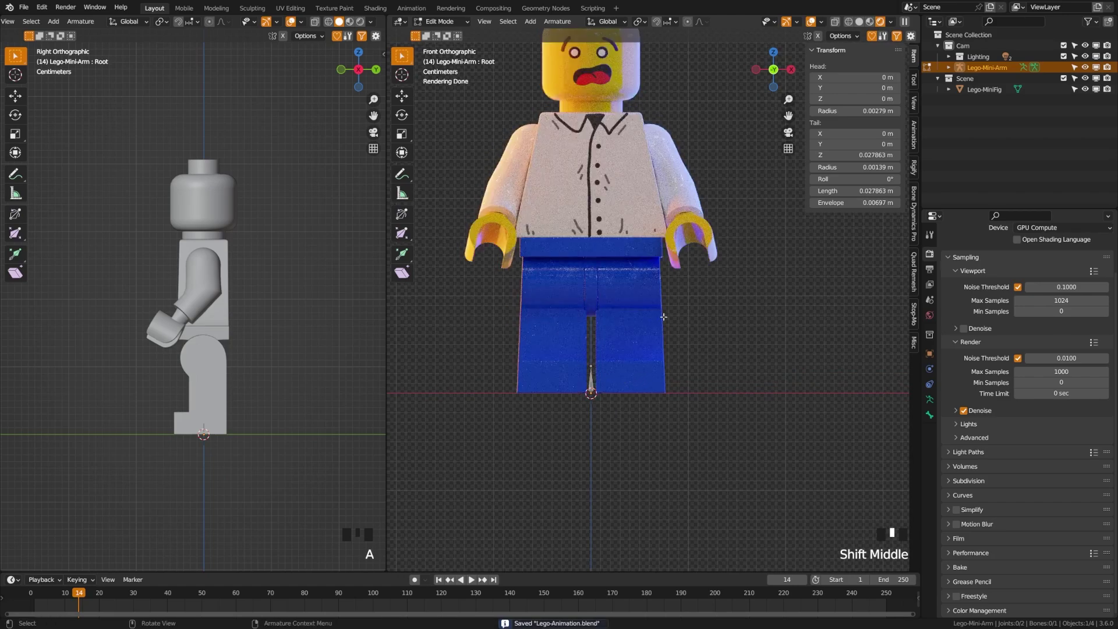
key(shift+a)
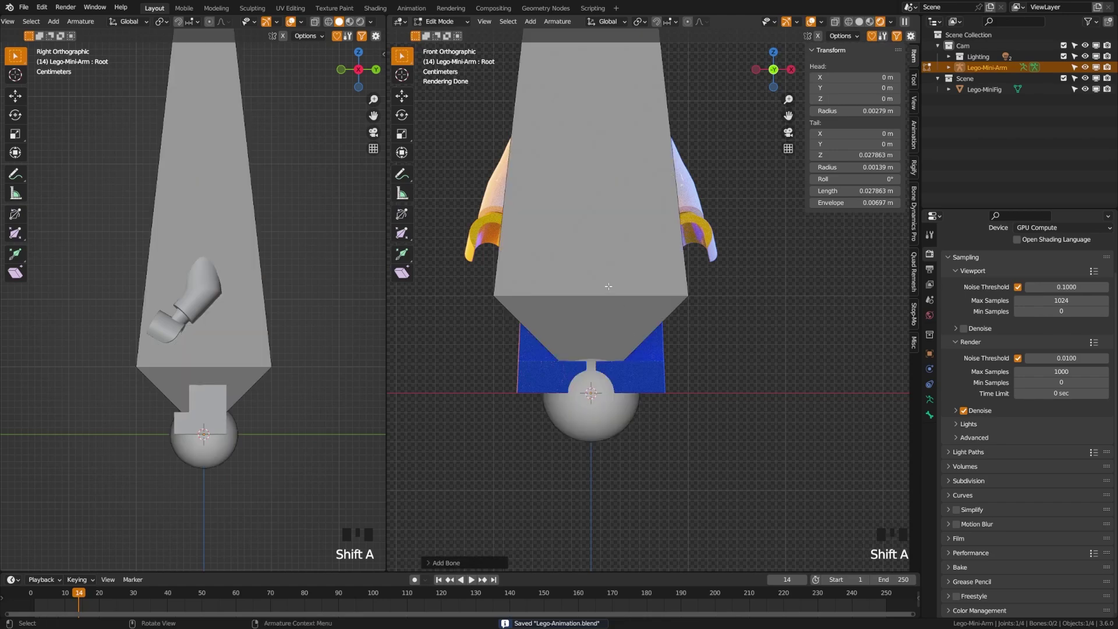
click(607, 259)
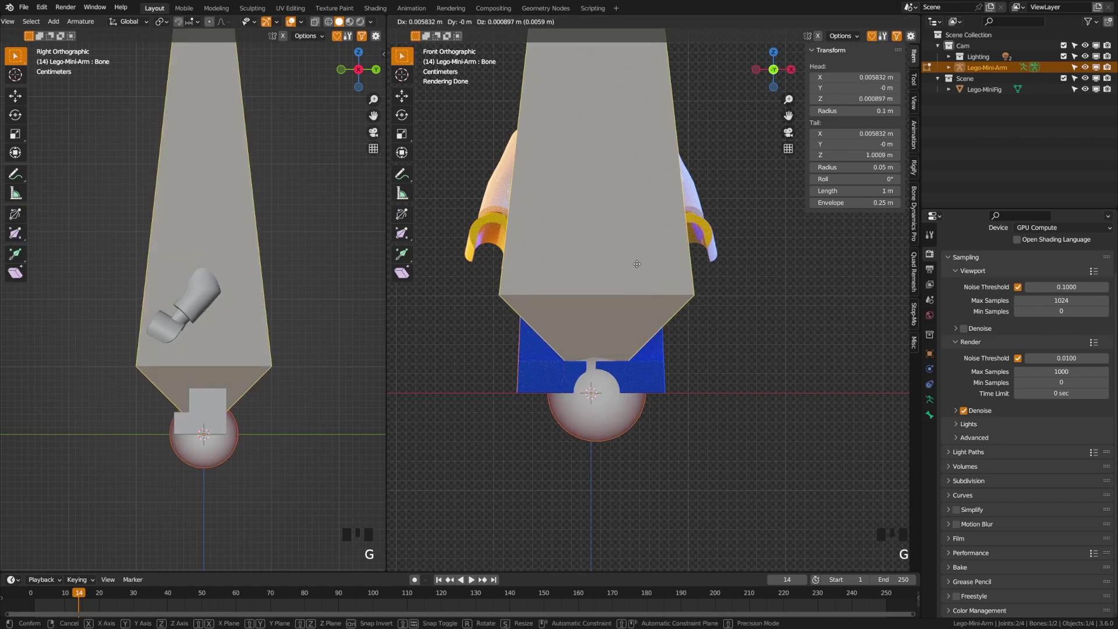
scroll(641, 274, down, 2)
scroll(702, 284, down, 4)
shift+middle_drag(702, 284, 723, 257)
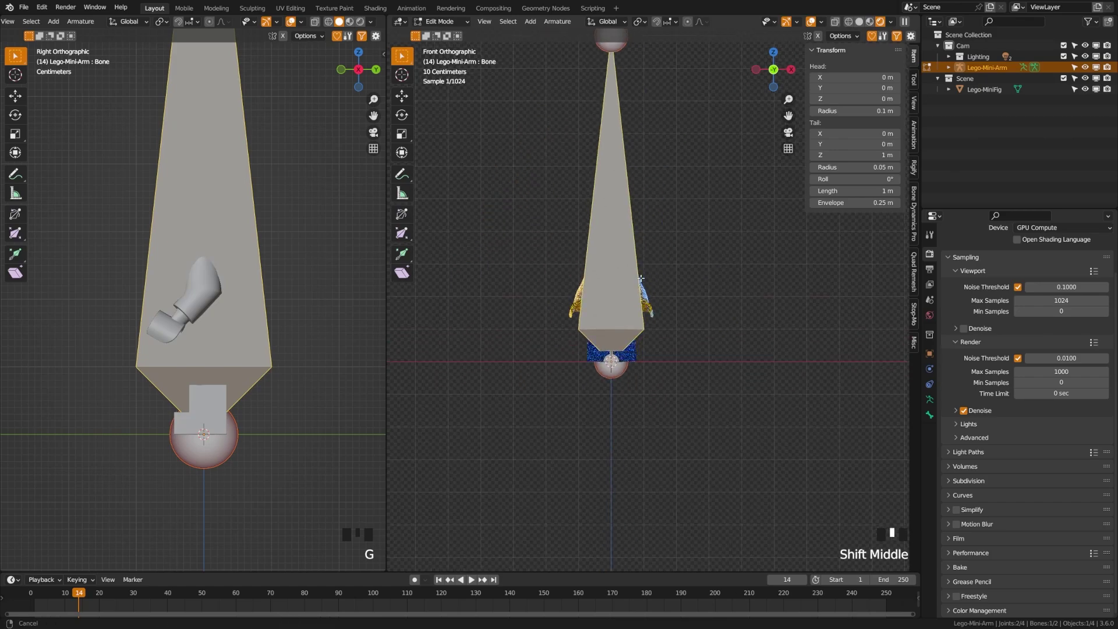
key(s)
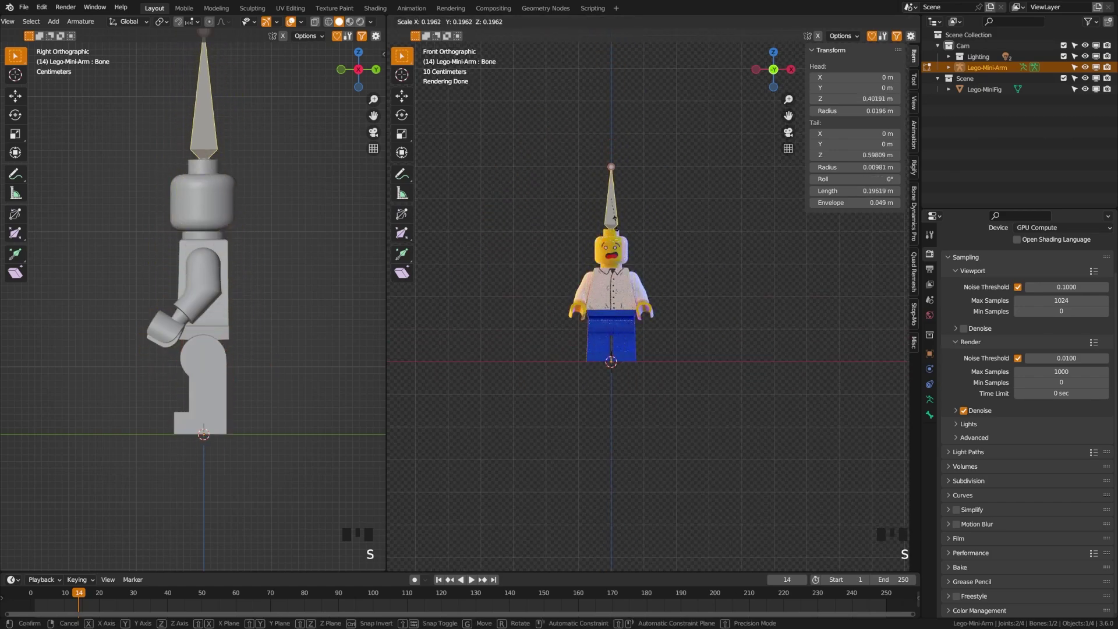
click(640, 232)
- Try rotating the new bone 180°, and turn it downward by moving its tip along Z to about 0.209 m
text(r180)
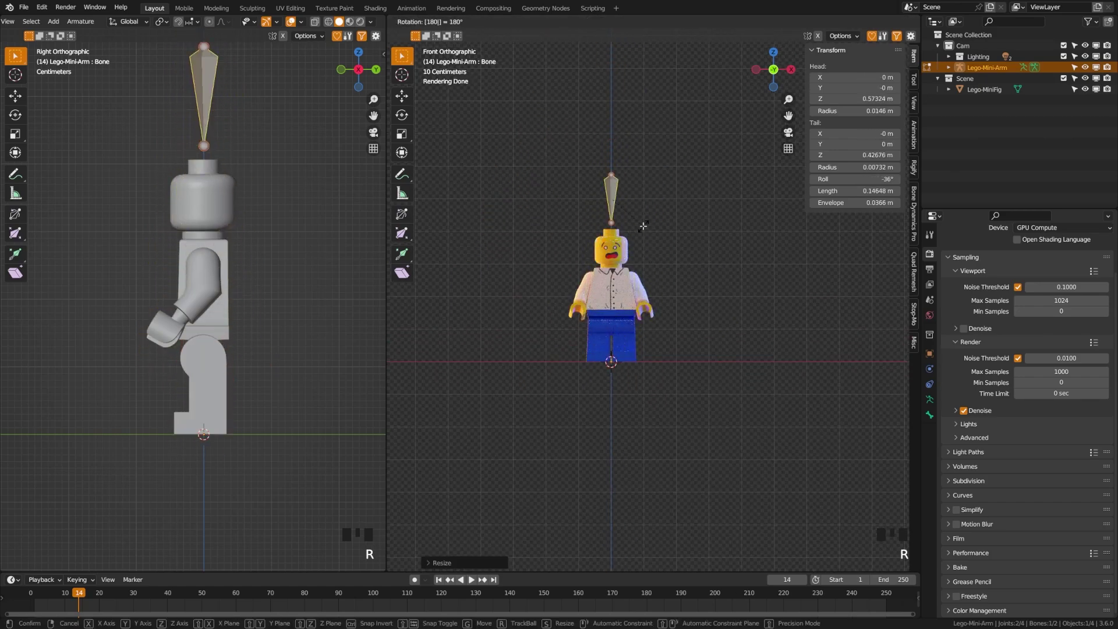
key(Return)
click(611, 172)
key(g)
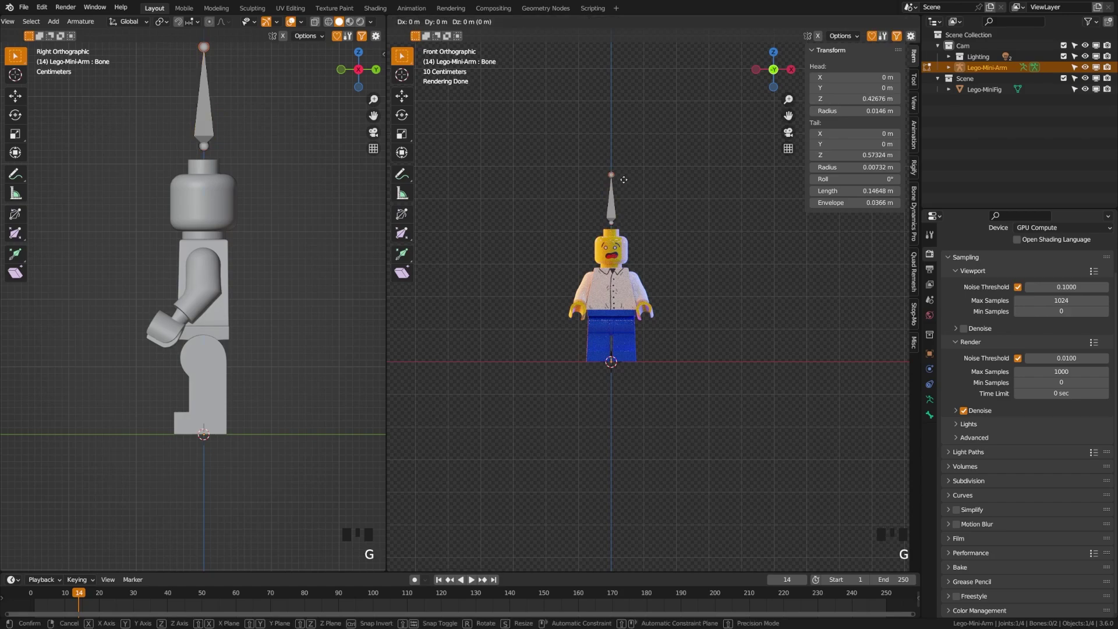
key(z)
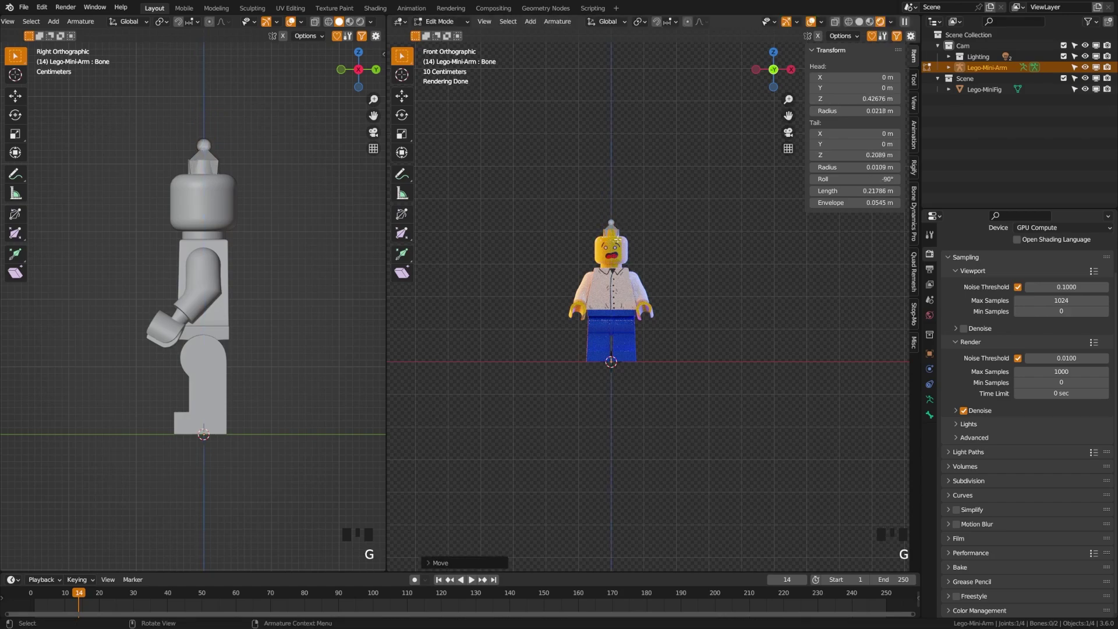
- Move the whole new bone onto the minifigure's left leg, with its head at about X 0.036 m, Z 0.143 m, and save
click(613, 230)
click(613, 230)
key(g)
click(618, 349)
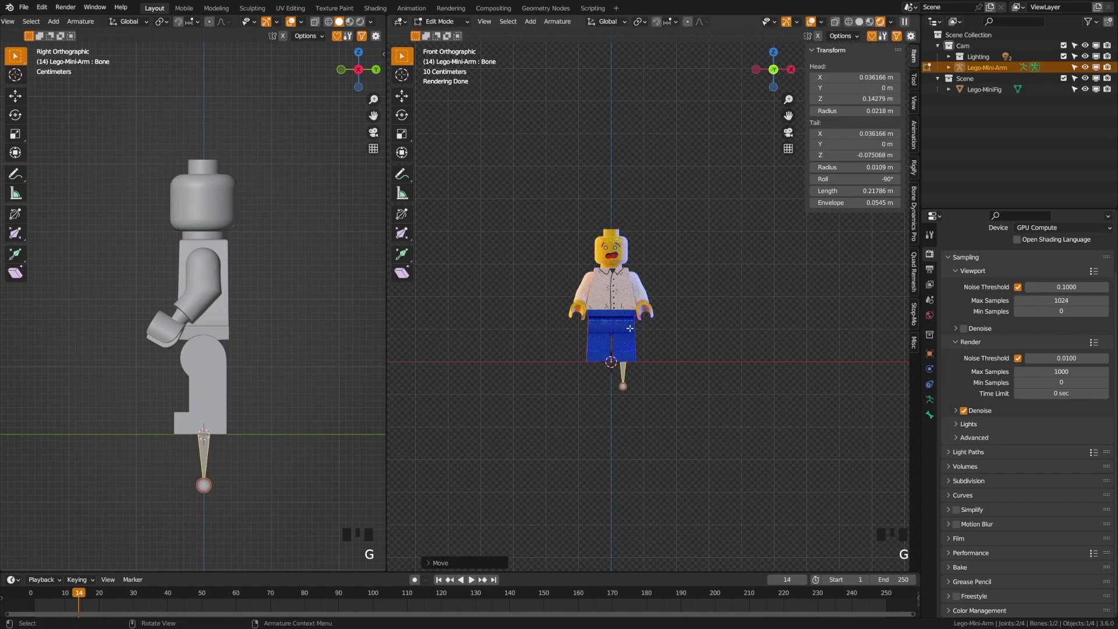
key(ctrl+s)
- Set the armature's viewport display to In Front so its bones draw over the minifigure
scroll(609, 367, up, 2)
scroll(609, 368, up, 2)
shift+middle_drag(609, 368, 609, 274)
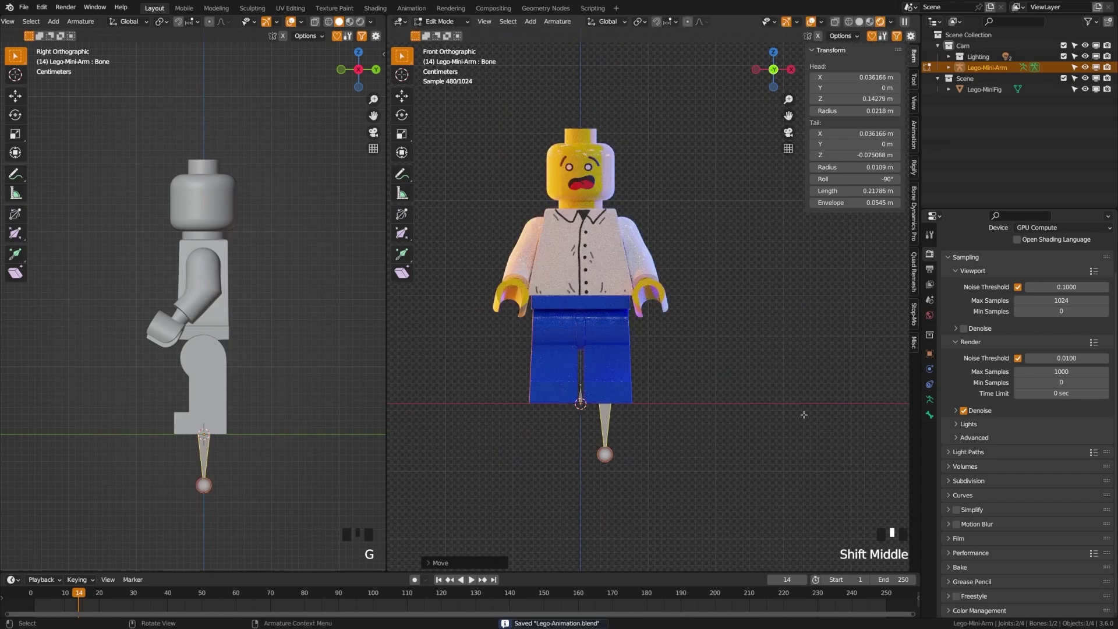
click(930, 399)
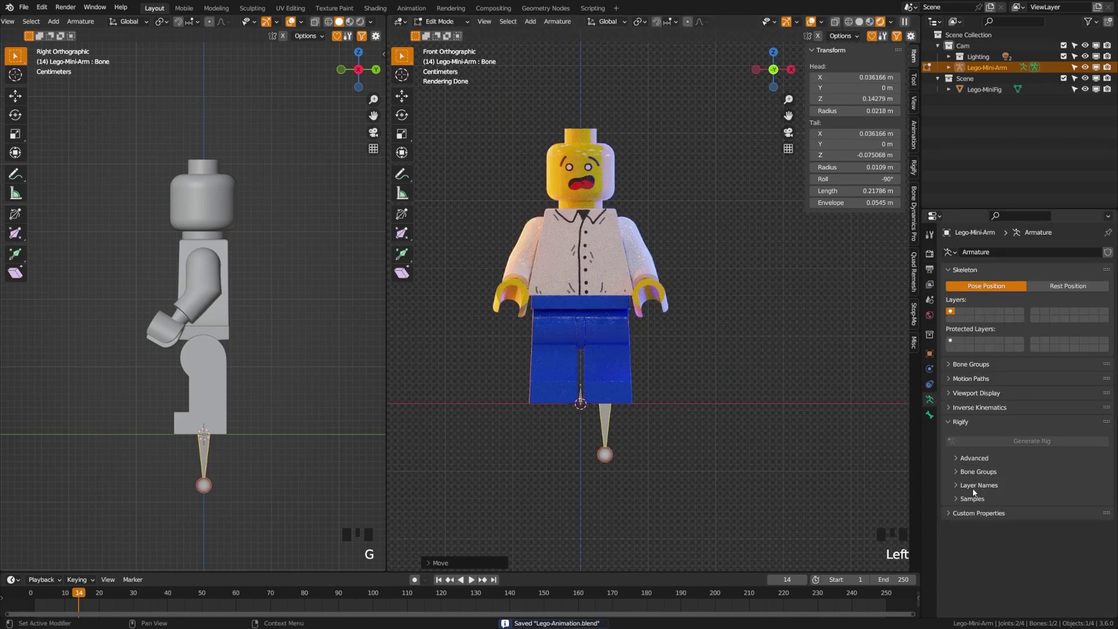
click(974, 394)
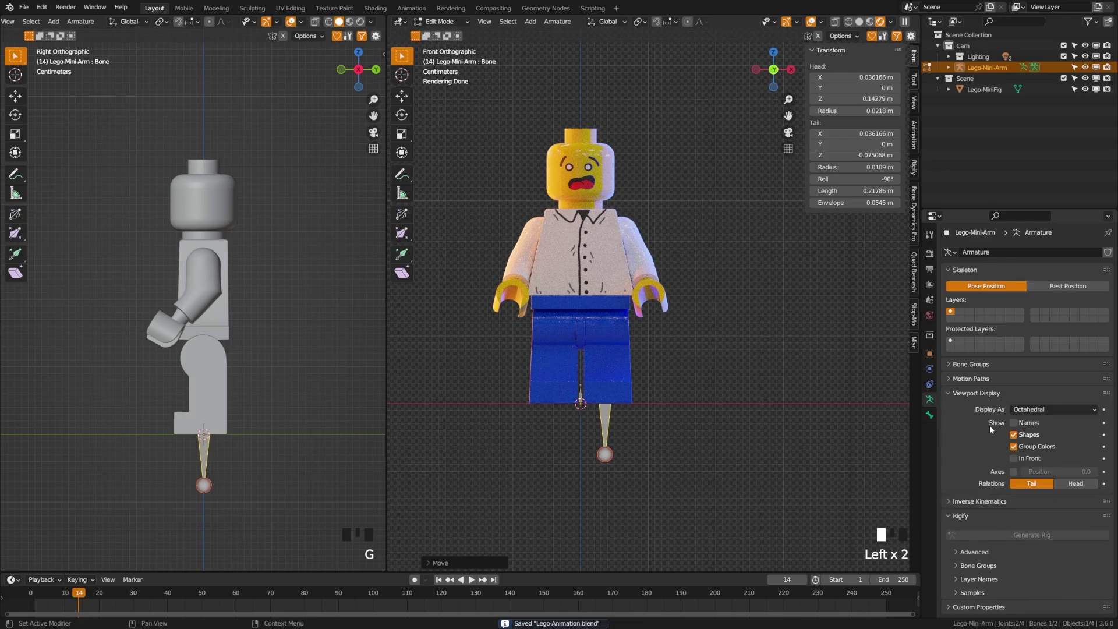
click(1014, 458)
- Shift the leg bone sideways along X to about 0.039 m, centring it on the left leg
mouse_move(638, 373)
shift+middle_down()
mouse_move(639, 394)
mouse_move(667, 391)
shift+middle_up()
scroll(640, 394, up, 2)
click(511, 415)
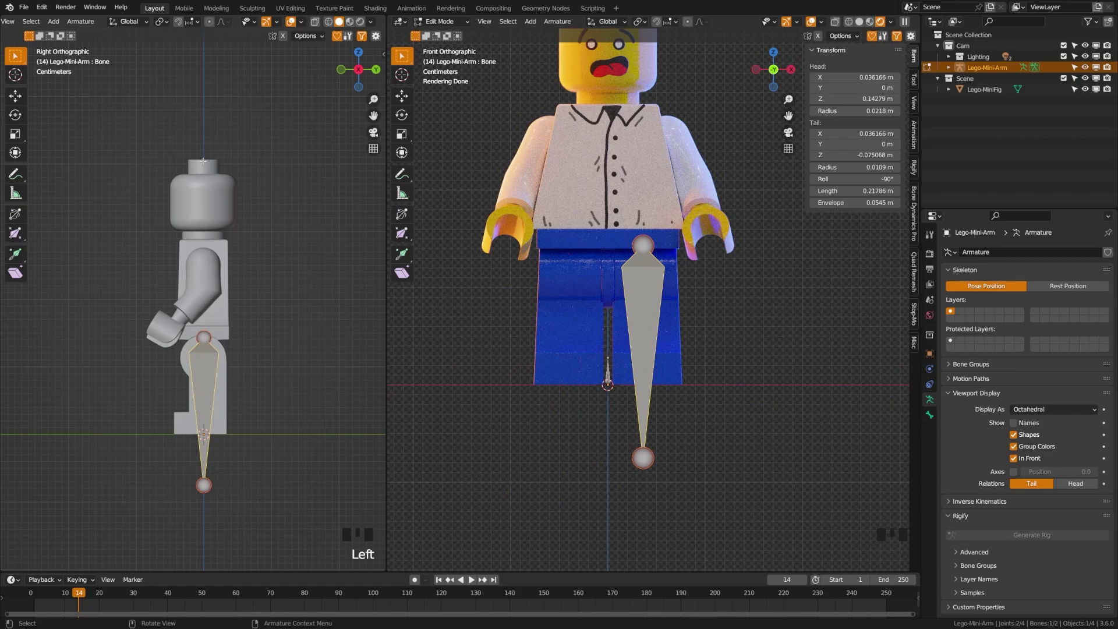
shift+middle_drag(659, 380, 619, 365)
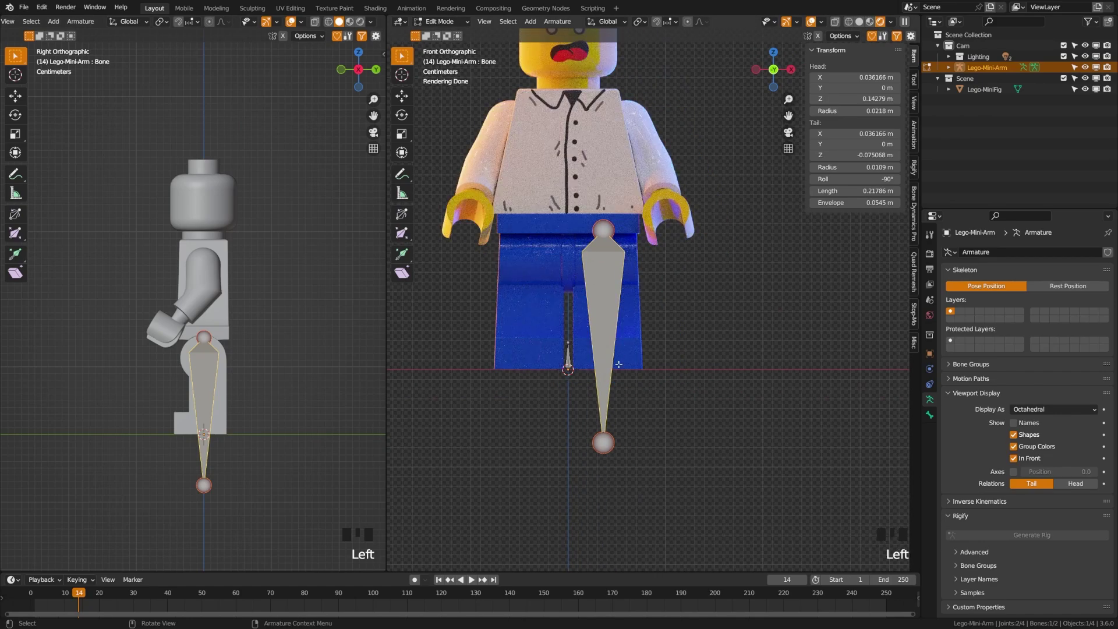
key(g)
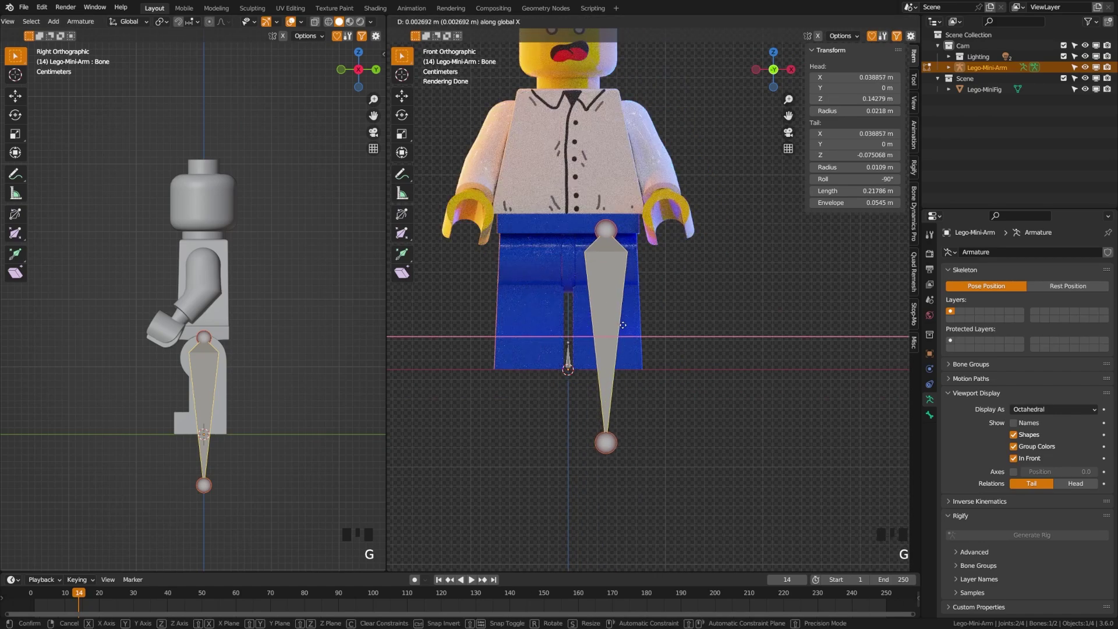
click(611, 309)
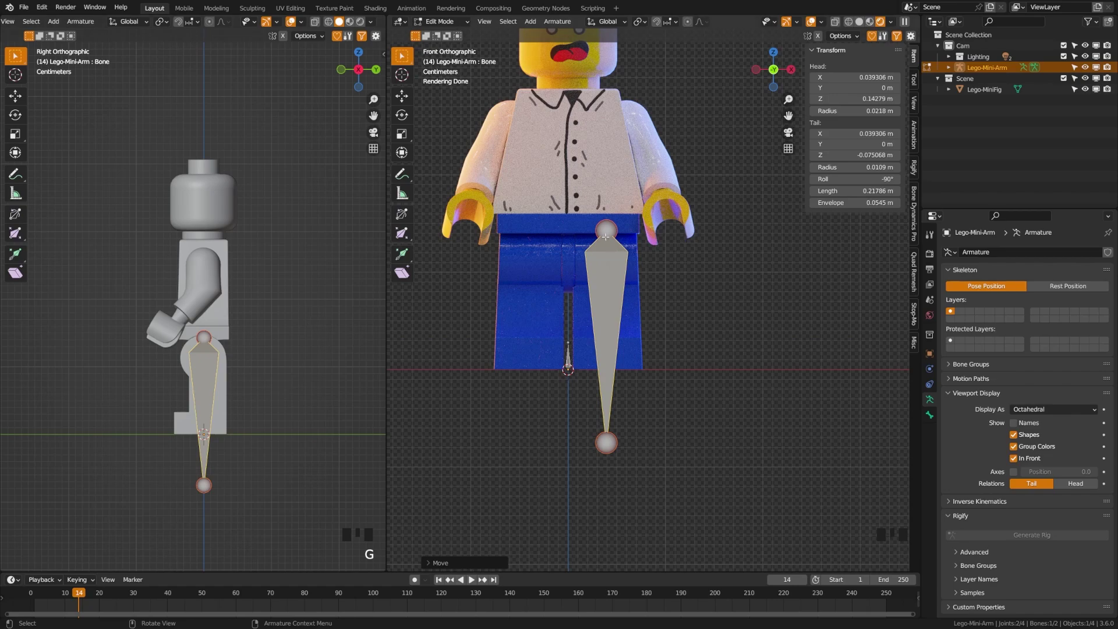
- Lower the leg bone's head to about Z 0.112 m, raise its tail to about Z 0 m, and save
click(606, 237)
key(g)
key(z)
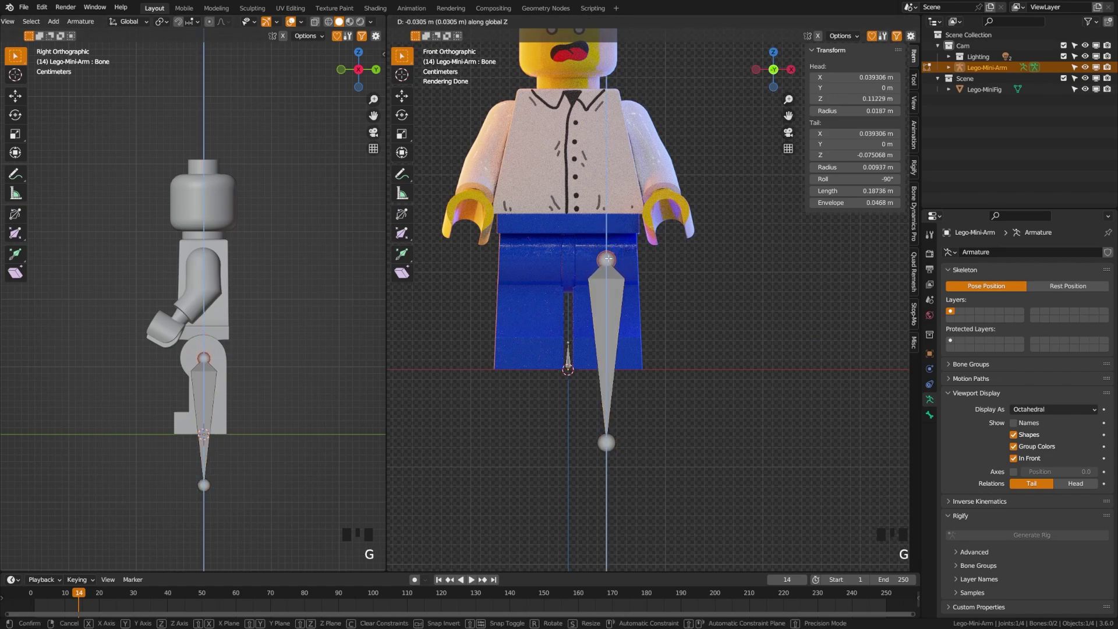
click(607, 258)
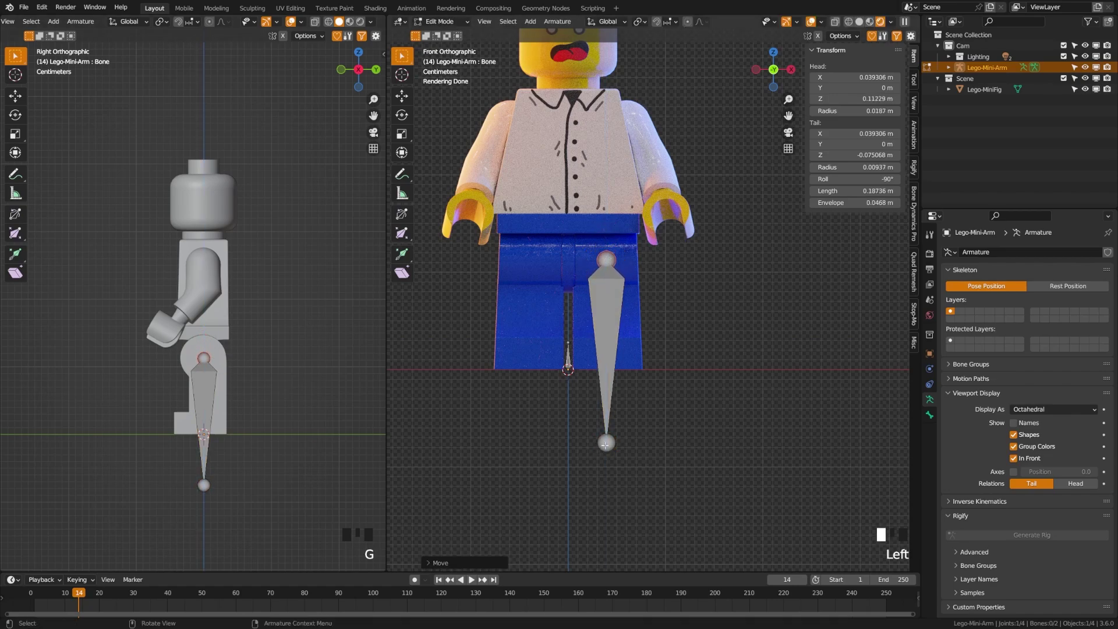
key(g)
key(z)
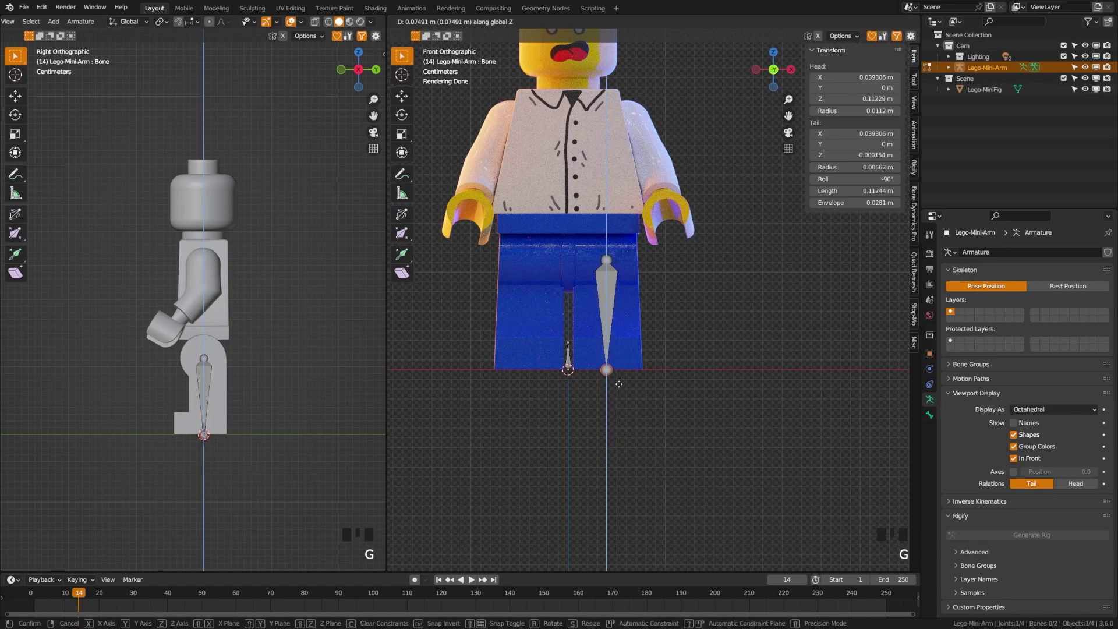
click(620, 384)
key(ctrl+s)
- Rename the leg bone as Leg.L and save the file
shift+middle_drag(646, 340, 649, 373)
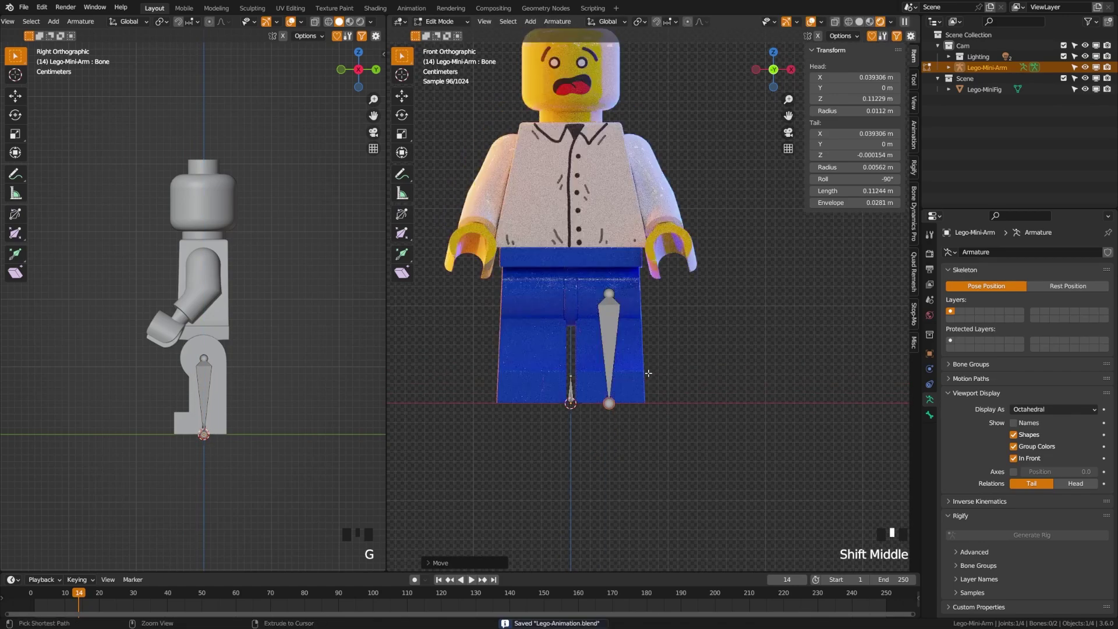
click(610, 332)
key(F2)
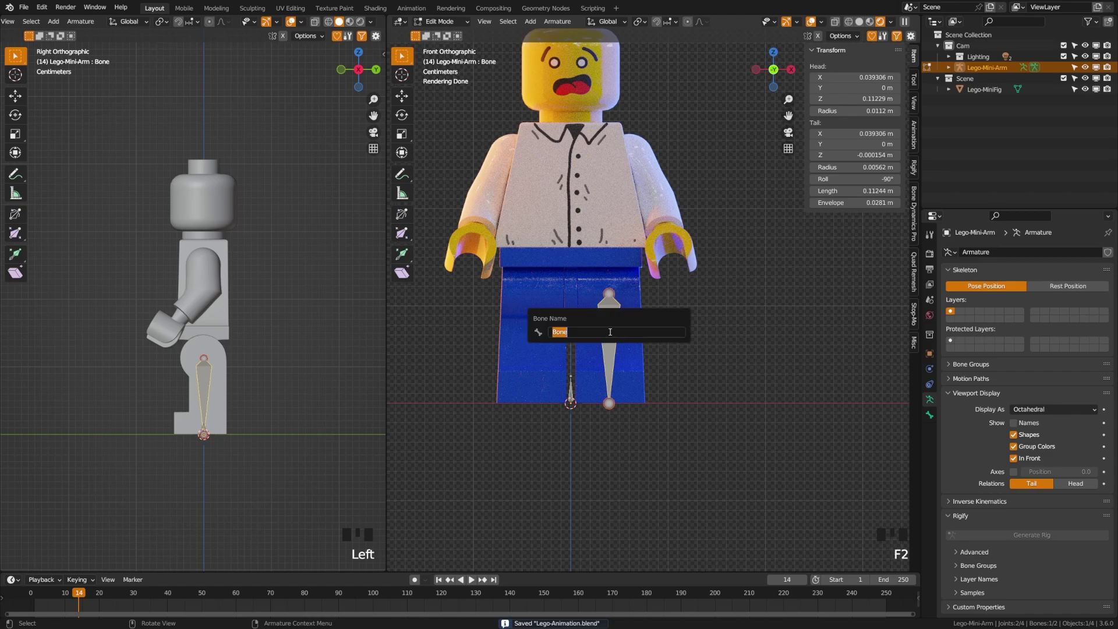
text(Leg.L)
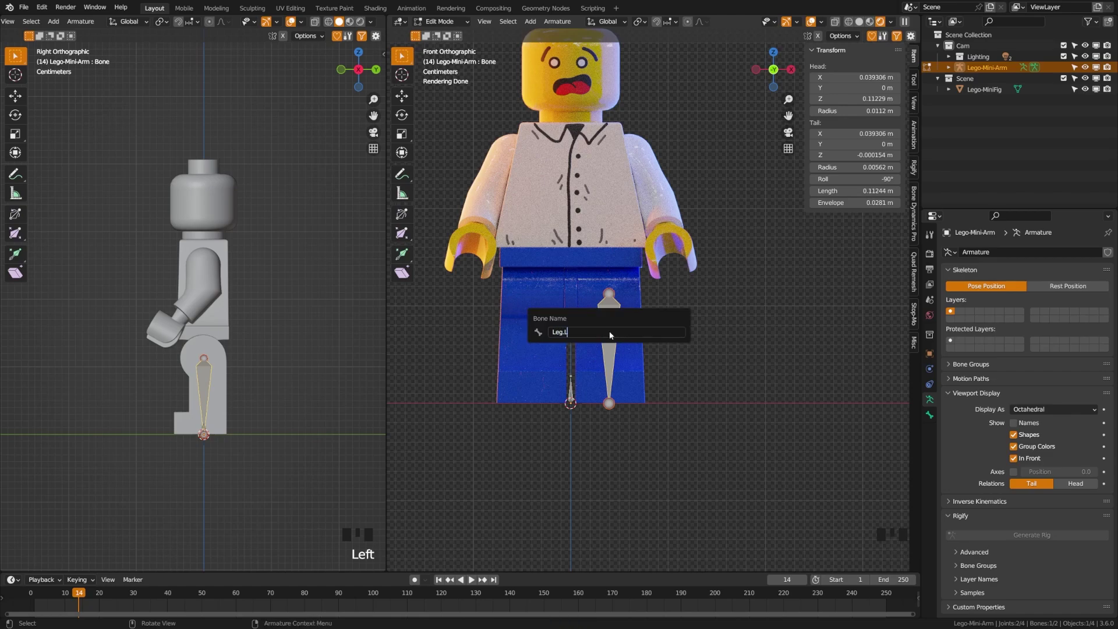
key(Return)
key(ctrl+s)
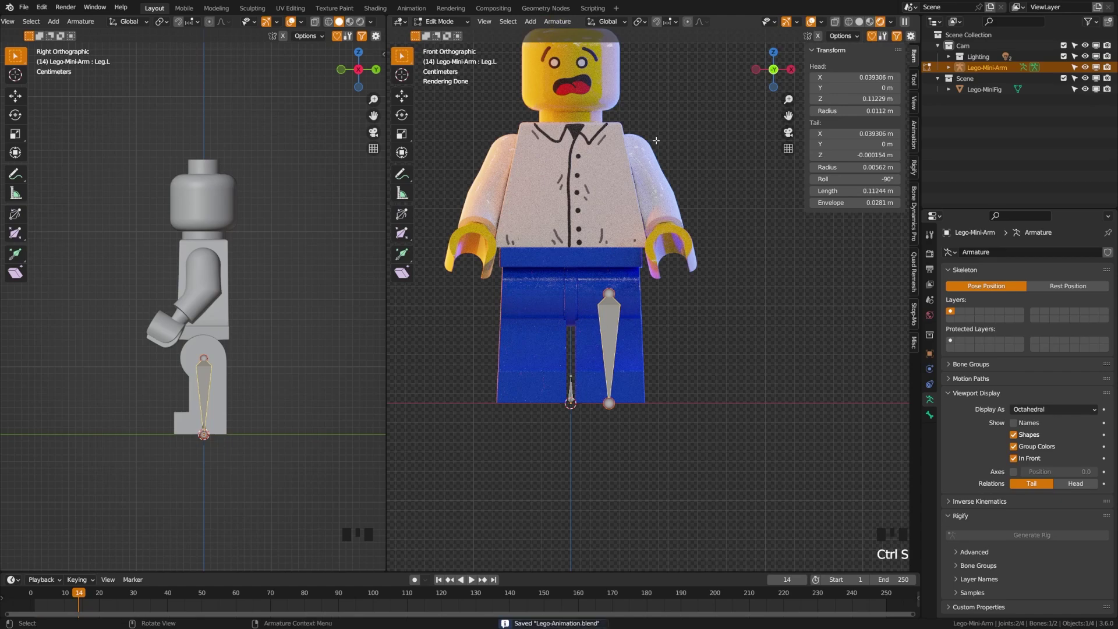
- Duplicate the Leg.L bone and place the copy at the left shoulder, with its head at about X 0.069 m, Z 0.266 m
shift+middle_drag(621, 323, 636, 346)
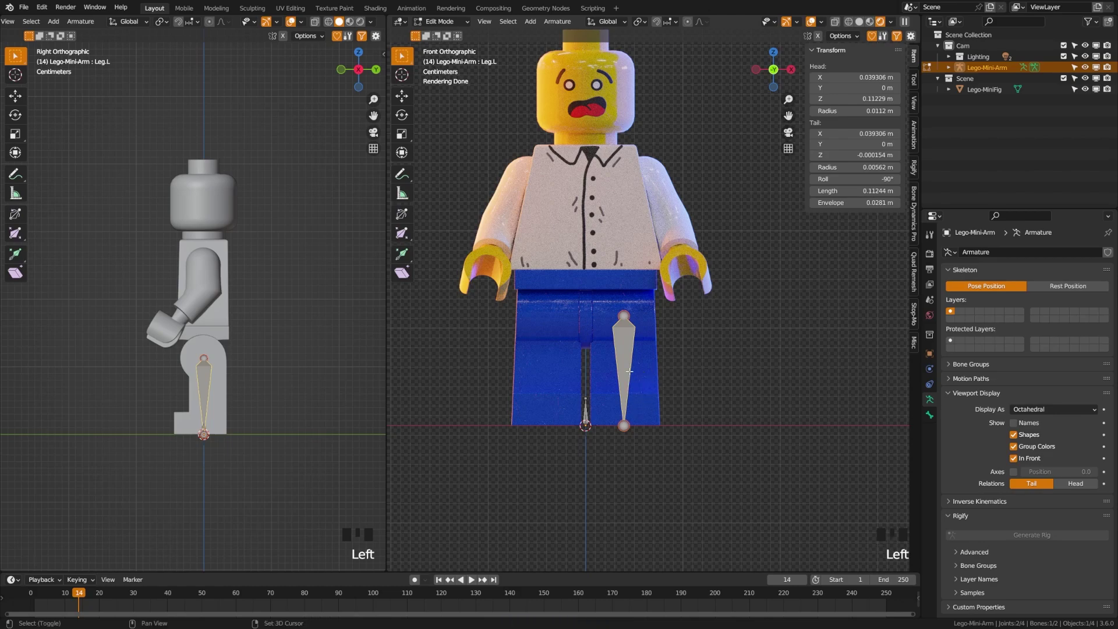
key(shift+d)
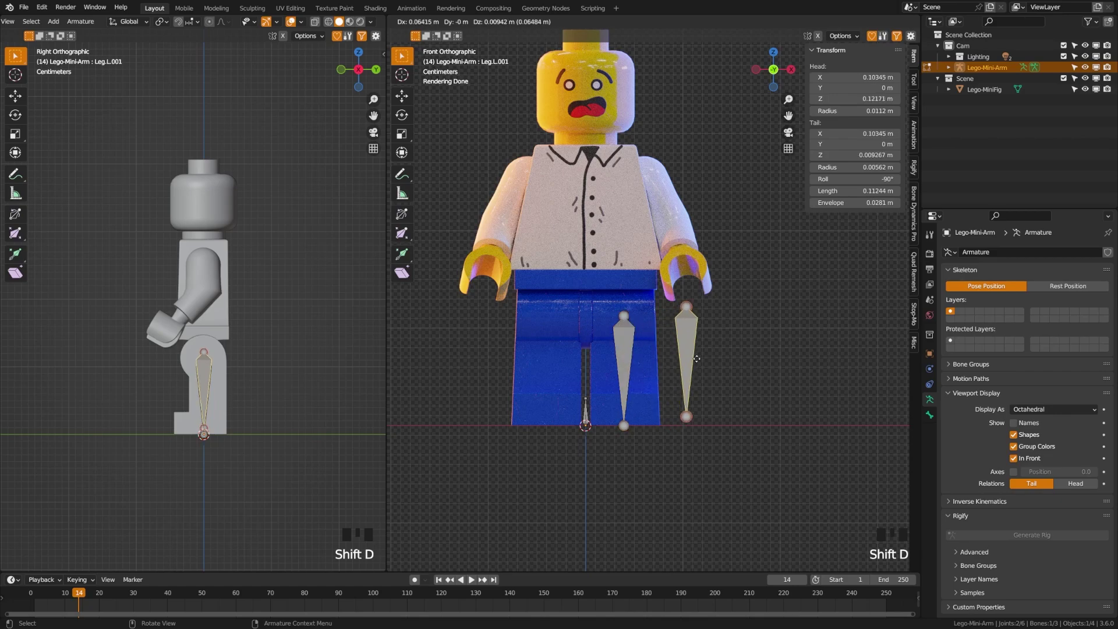
click(658, 222)
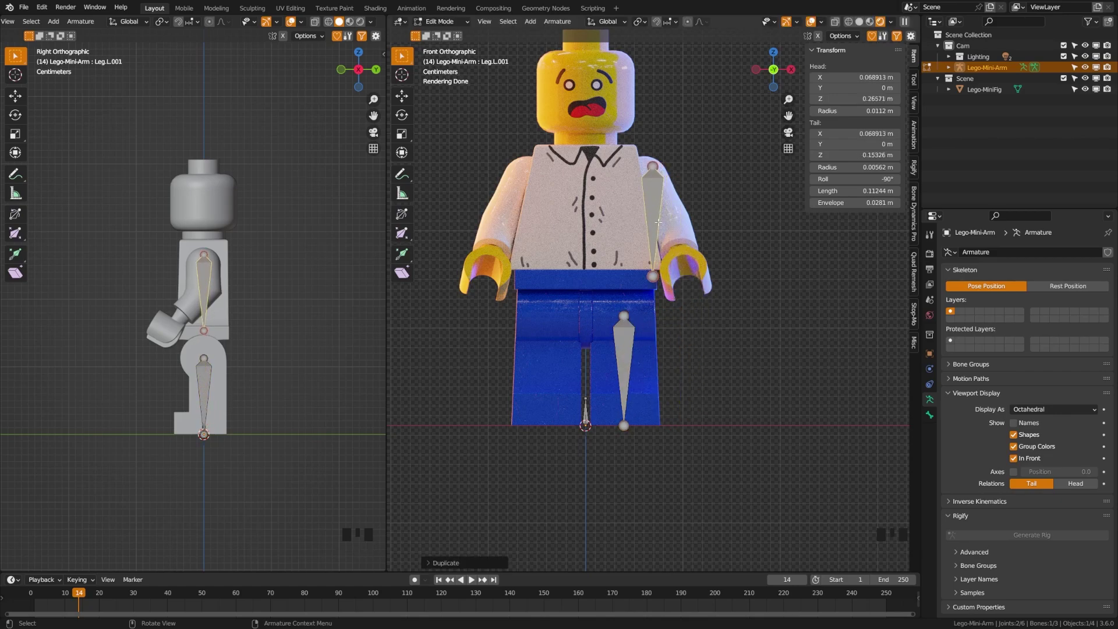
- Align the duplicated bone with the arm's shoulder in side view, its head at about Y -0.002 m, Z 0.258 m, and deselect it
scroll(221, 279, up, 4)
shift+middle_drag(224, 256, 226, 295)
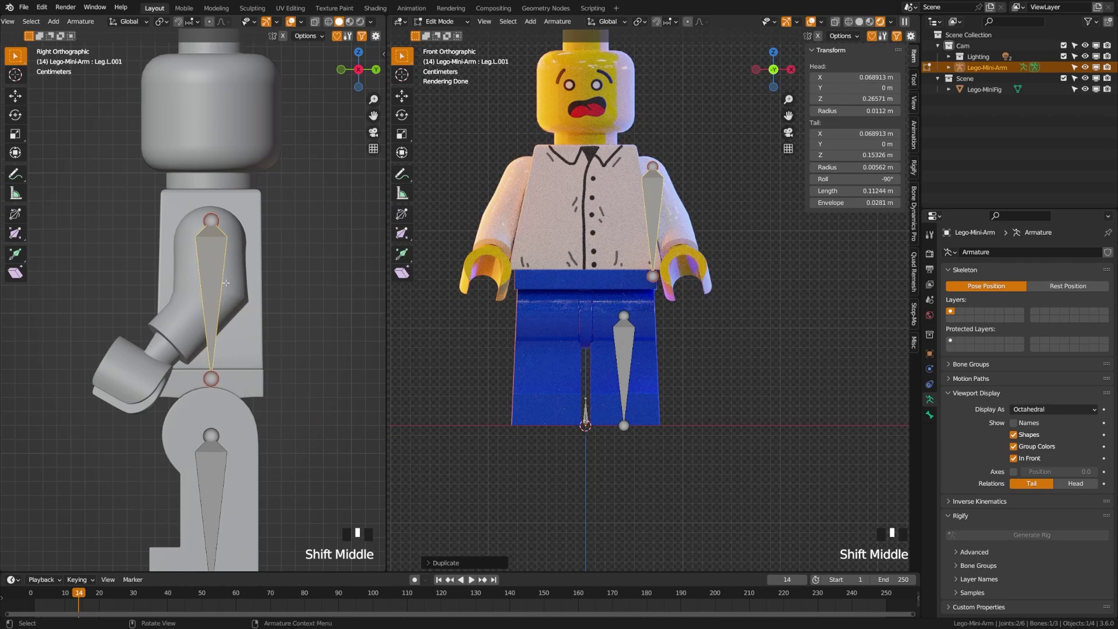
key(g)
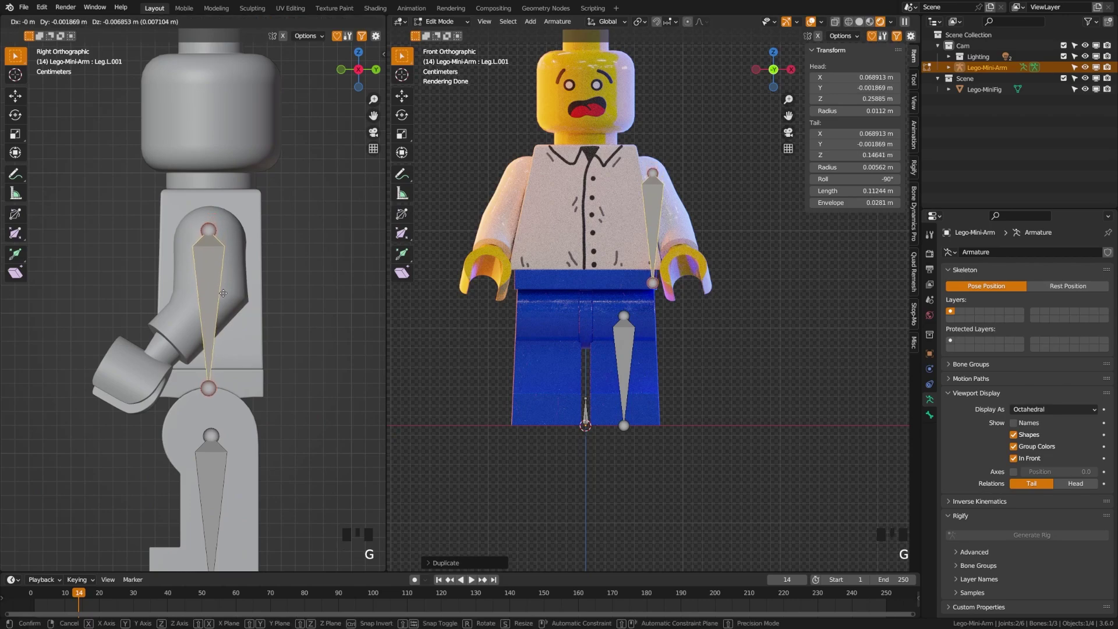
click(224, 294)
key(a)
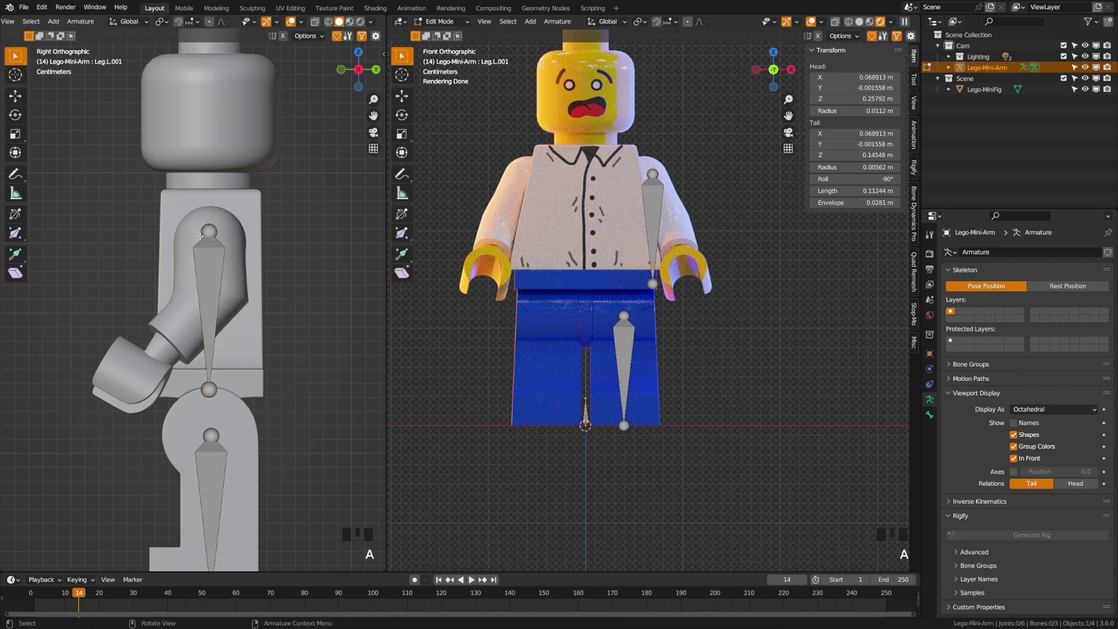
- Rename the duplicated bone at the left shoulder as Arm.L and save the file
key(ctrl+s)
key(ctrl+s)
shift+middle_drag(678, 219, 652, 268)
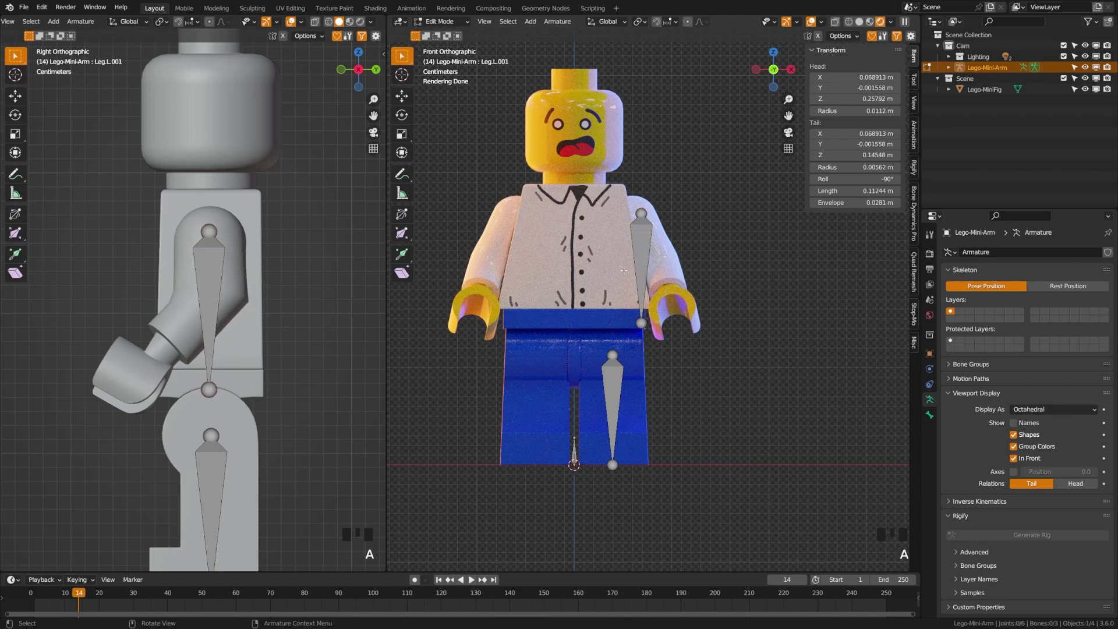
key(ctrl+s)
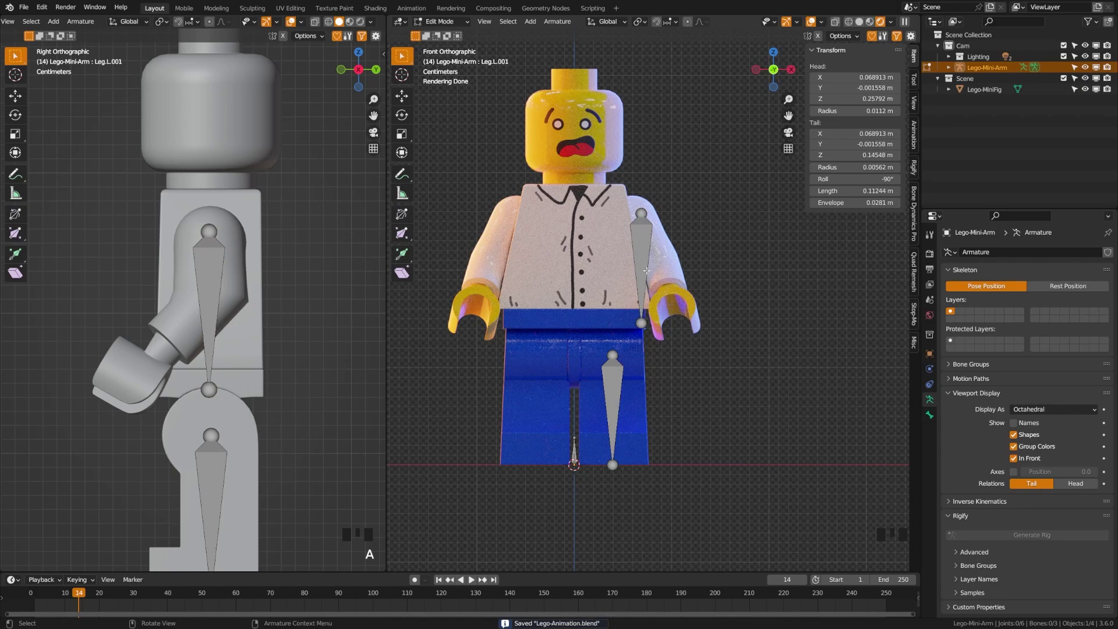
click(644, 276)
key(F2)
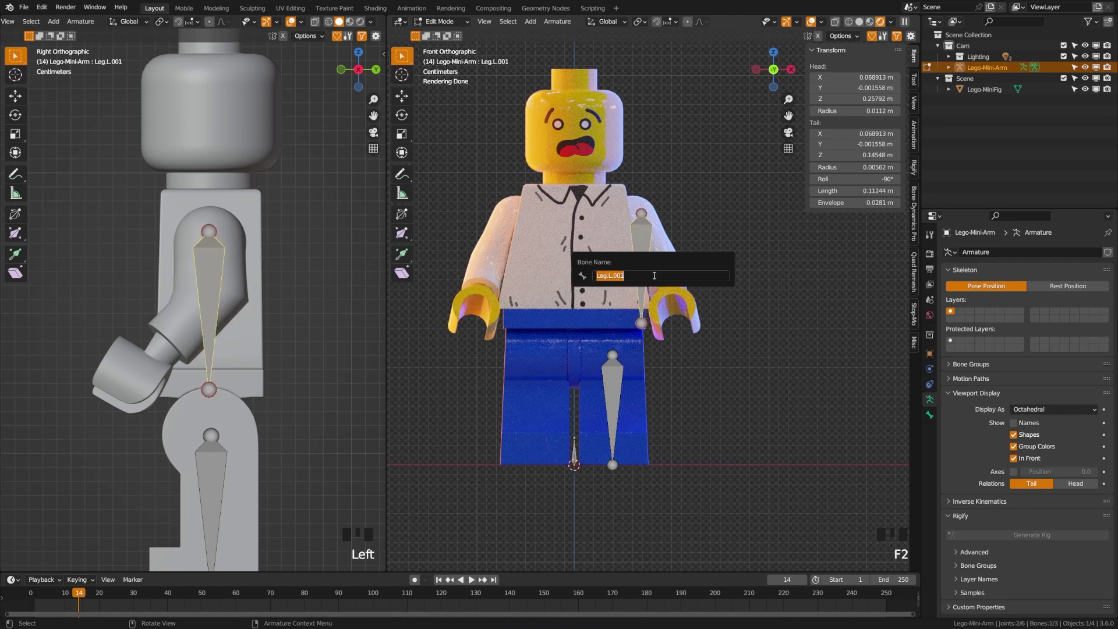
text(Arm.L)
key(Return)
key(a)
key(ctrl+s)
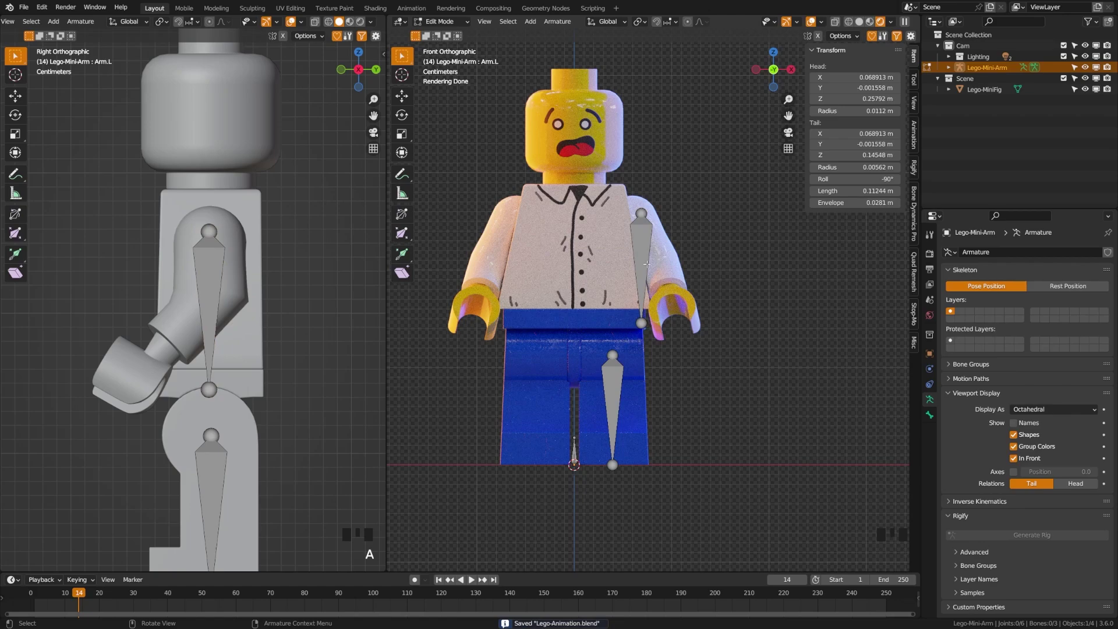
- Add a new bone and raise it along Z to the figure's waist, with its head at about Z 0.148 m
key(shift+a)
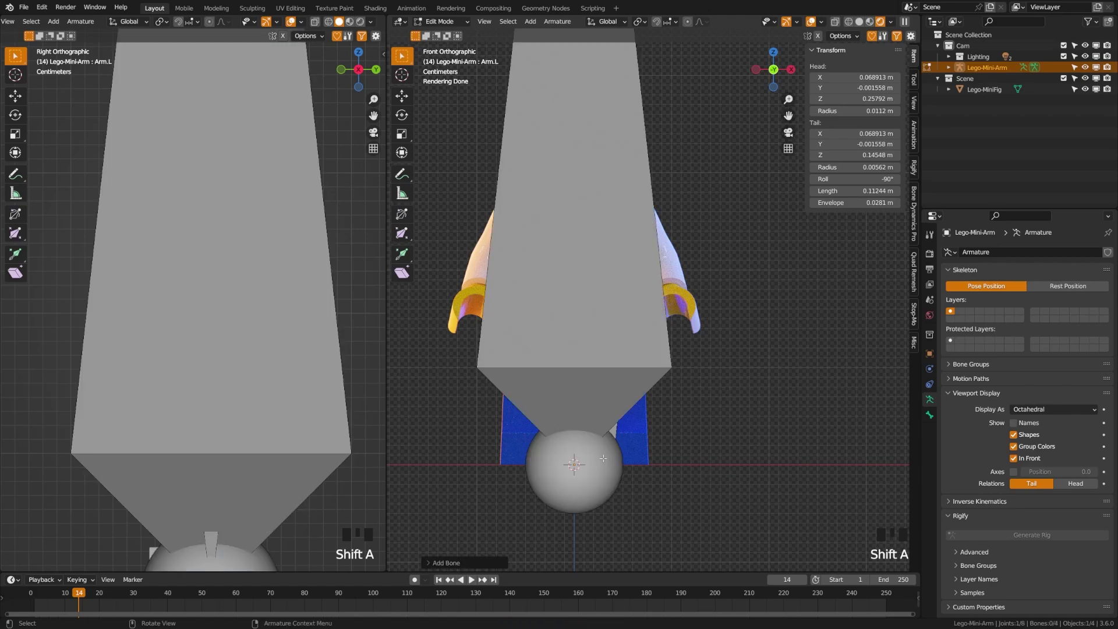
key(g)
key(z)
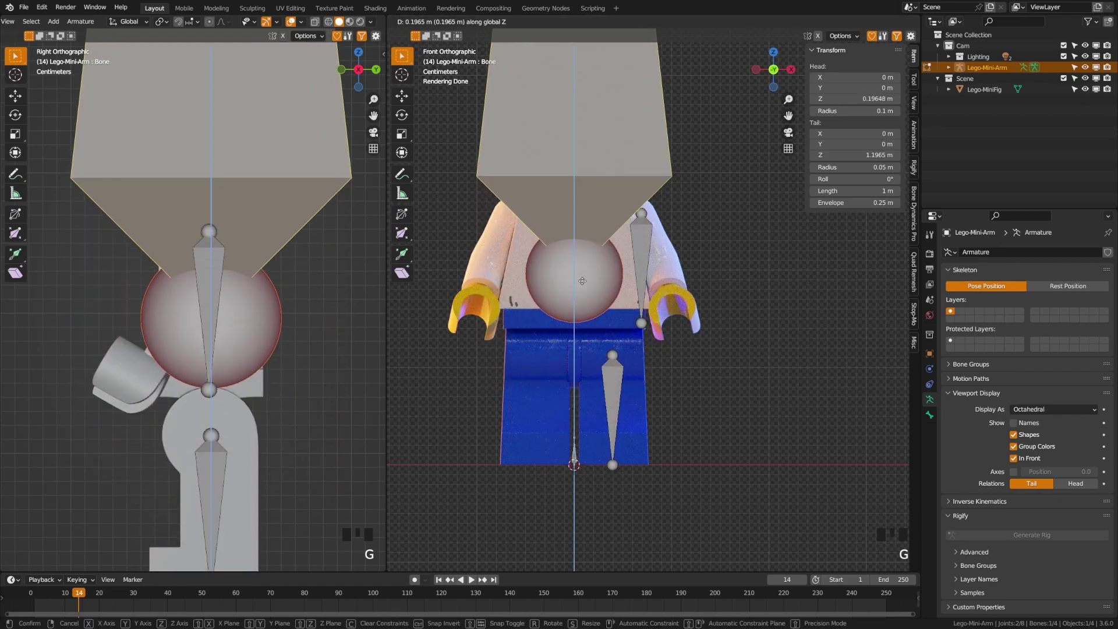
click(585, 330)
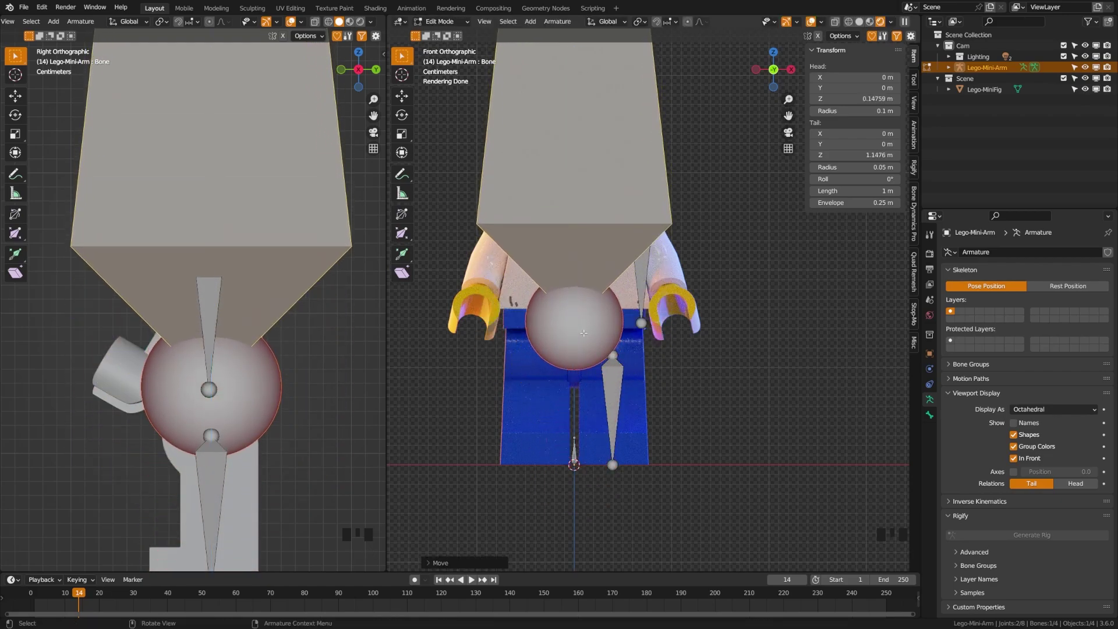
- Lower the new torso bone's tail along Z to the base of the neck, at about Z 0.284 m
scroll(594, 246, down, 6)
shift+middle_drag(595, 246, 578, 347)
click(610, 85)
key(g)
key(z)
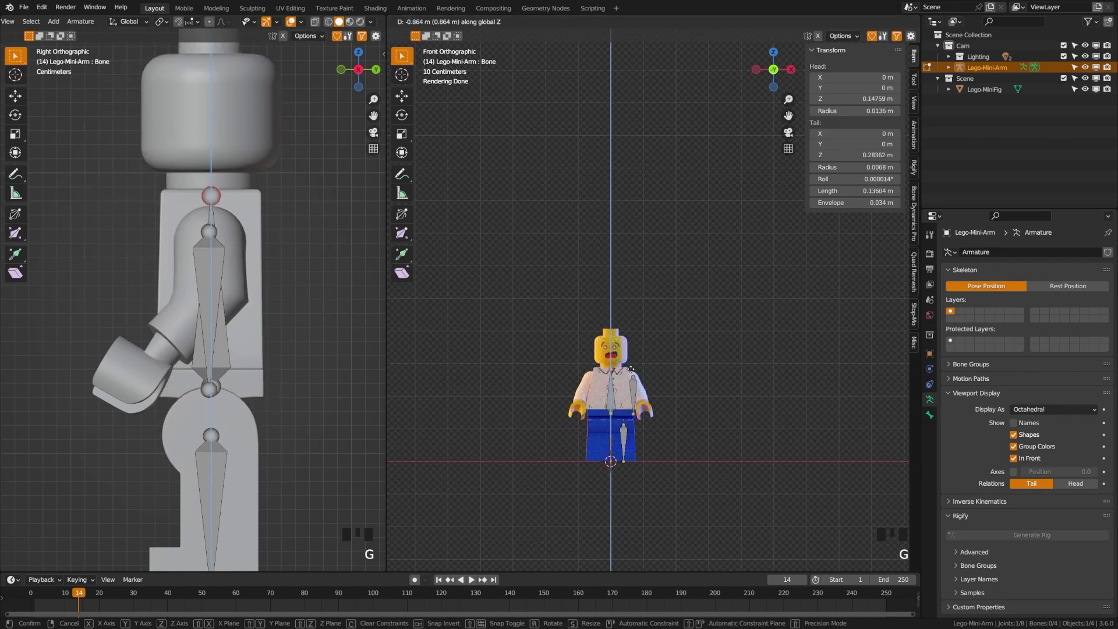
click(630, 444)
- Fine-tune the torso bone's head along Z to about 0.1478 m at the waist, and save the file
shift+middle_drag(630, 444, 624, 379)
scroll(623, 379, up, 6)
shift+middle_drag(582, 524, 622, 392)
scroll(556, 440, up, 3)
click(598, 412)
key(g)
key(z)
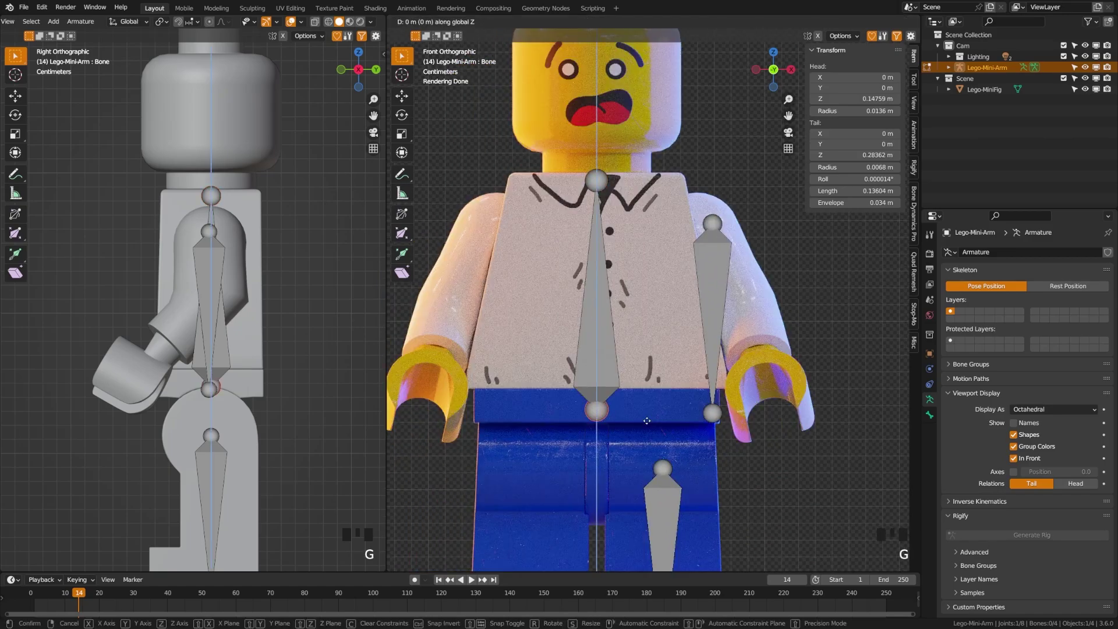
click(645, 420)
key(ctrl+s)
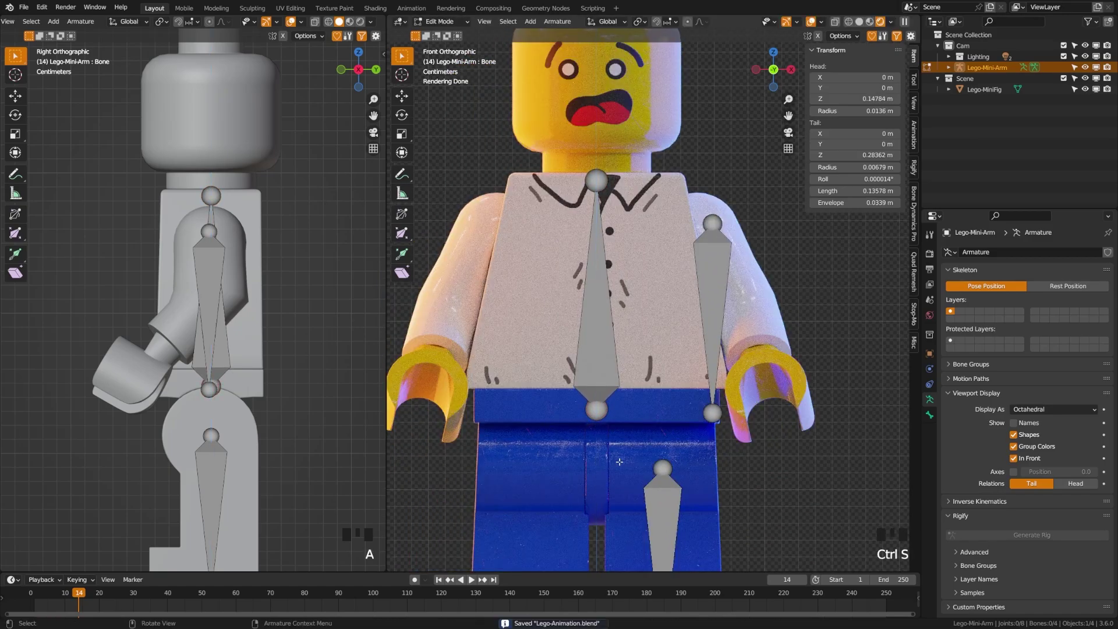
- Extrude a head bone along Z from the torso bone's tail to about Z 0.401 m, and deselect it
shift+middle_drag(608, 358, 622, 425)
shift+middle_drag(622, 287, 622, 392)
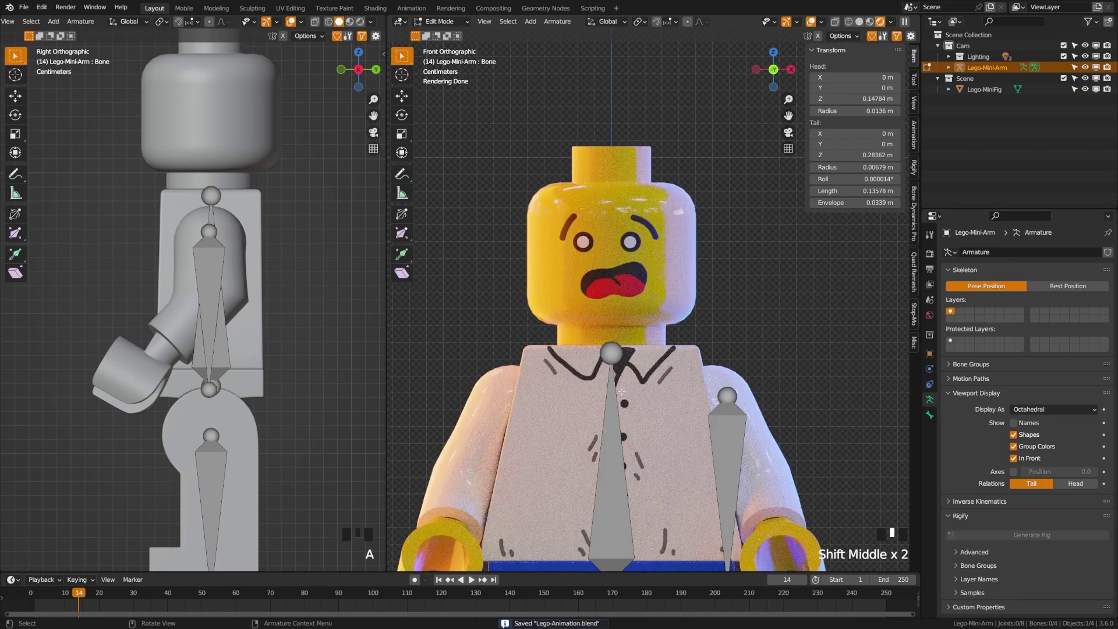
click(613, 353)
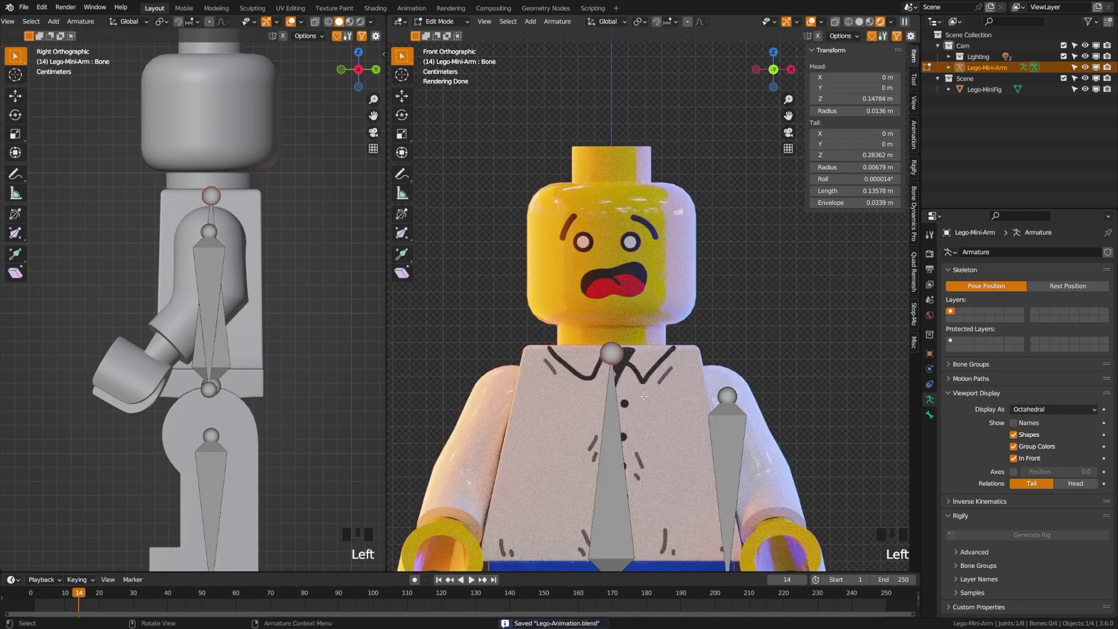
key(e)
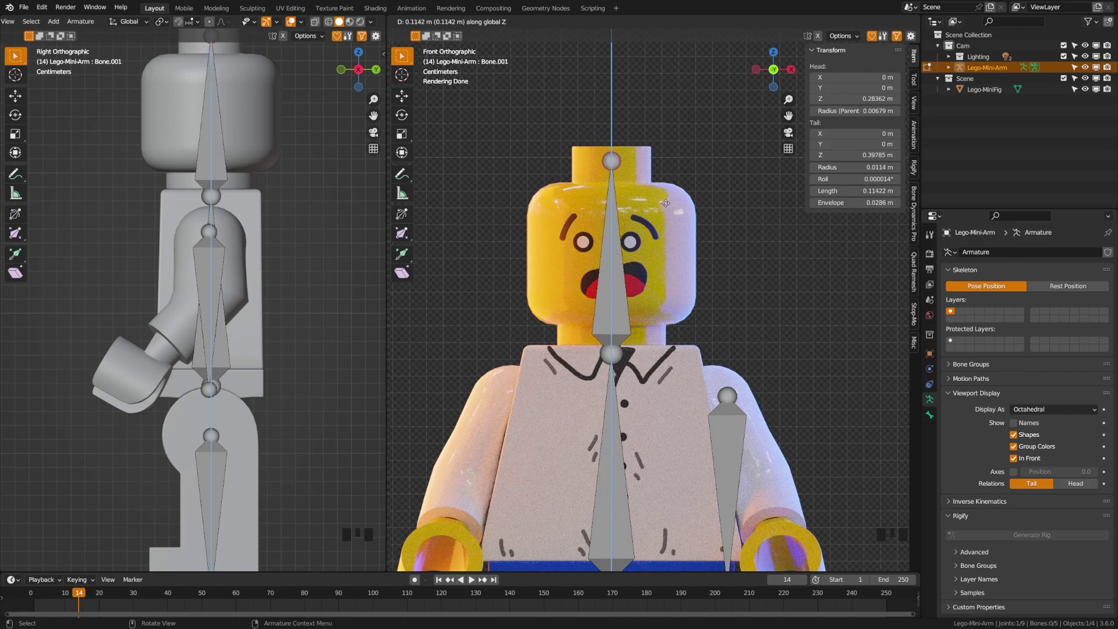
click(666, 348)
key(alt+a)
shift+middle_drag(666, 348, 674, 279)
- Rename the torso bone as Body and the bone above it as Head, and save the file
click(626, 397)
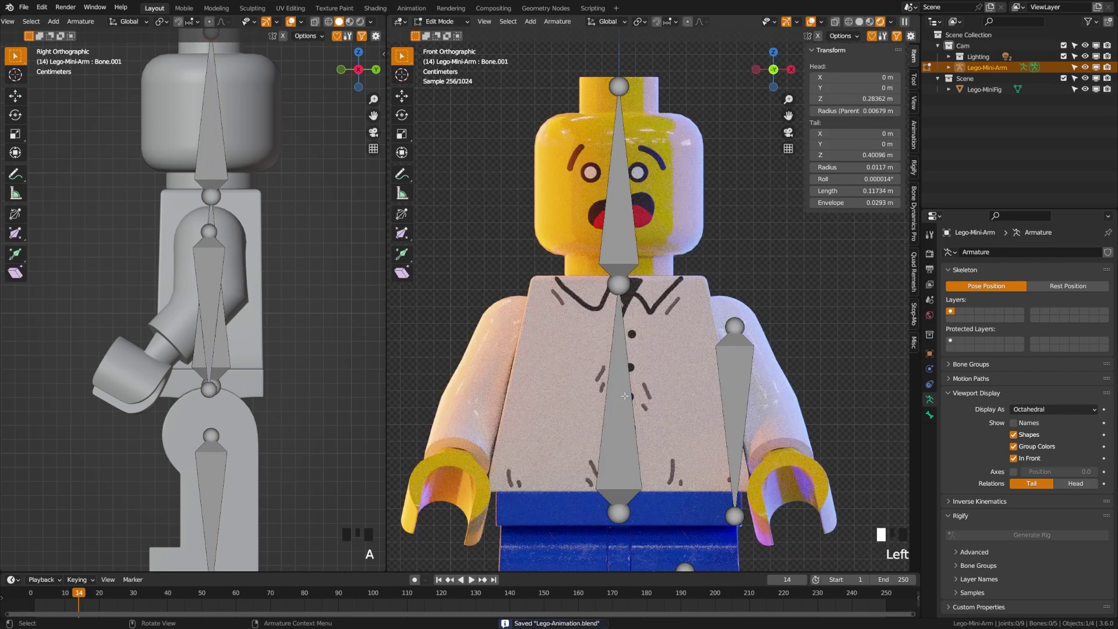
key(F2)
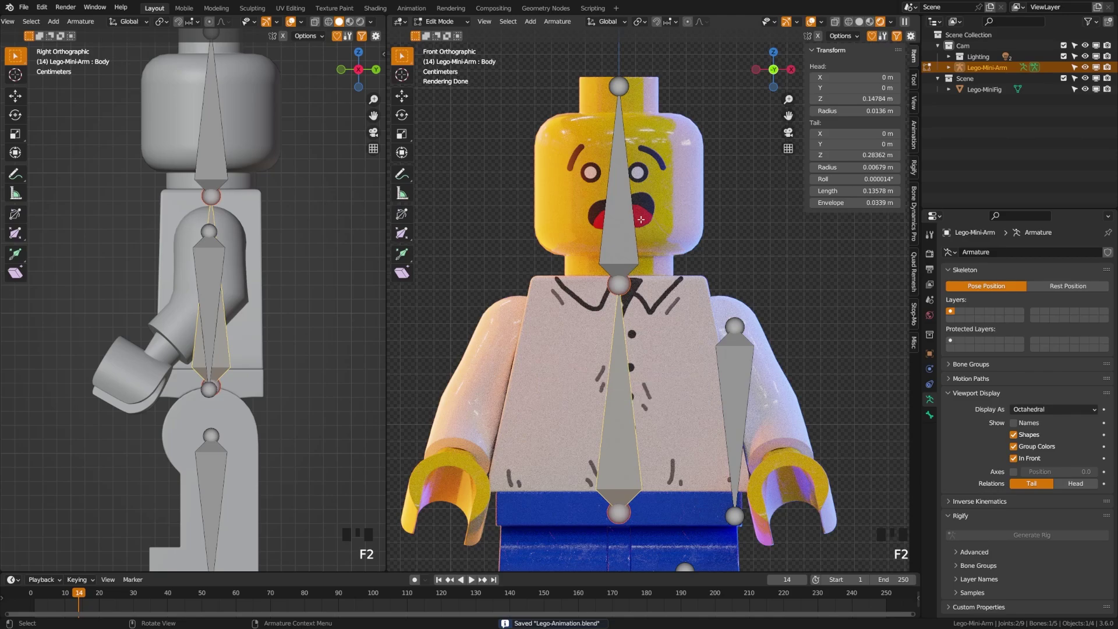
click(635, 221)
key(F2)
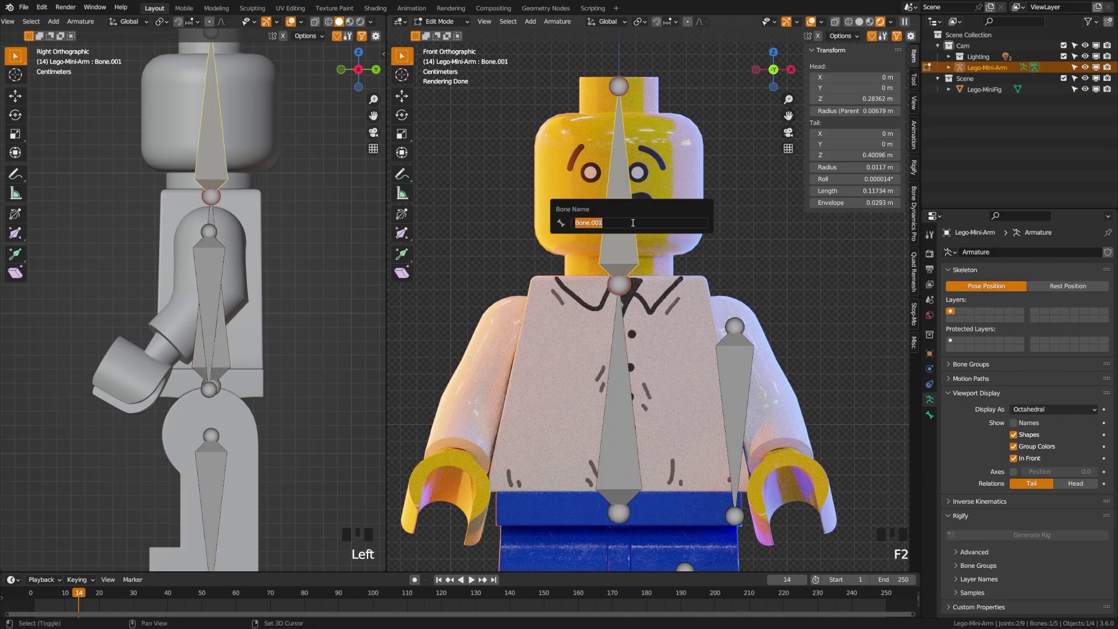
text(Head)
key(Return)
key(ctrl+s)
- Add another bone and move it to the left hand, with its head at about X 0.099 m, Z 0.182 m
scroll(641, 291, down, 3)
shift+middle_drag(652, 361, 652, 335)
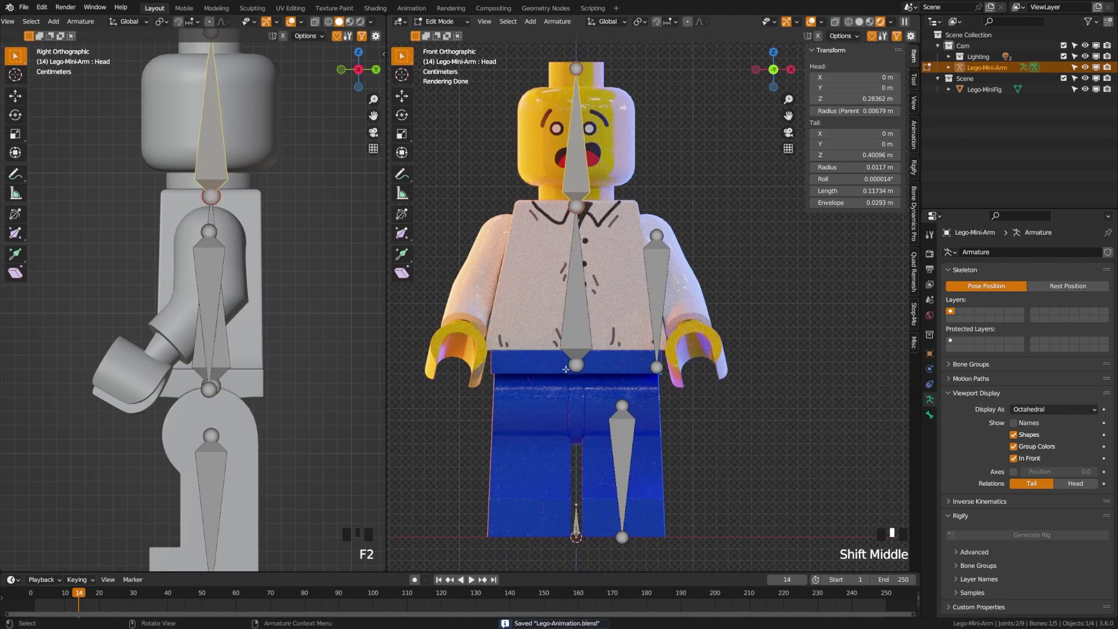
shift+middle_drag(634, 461, 601, 421)
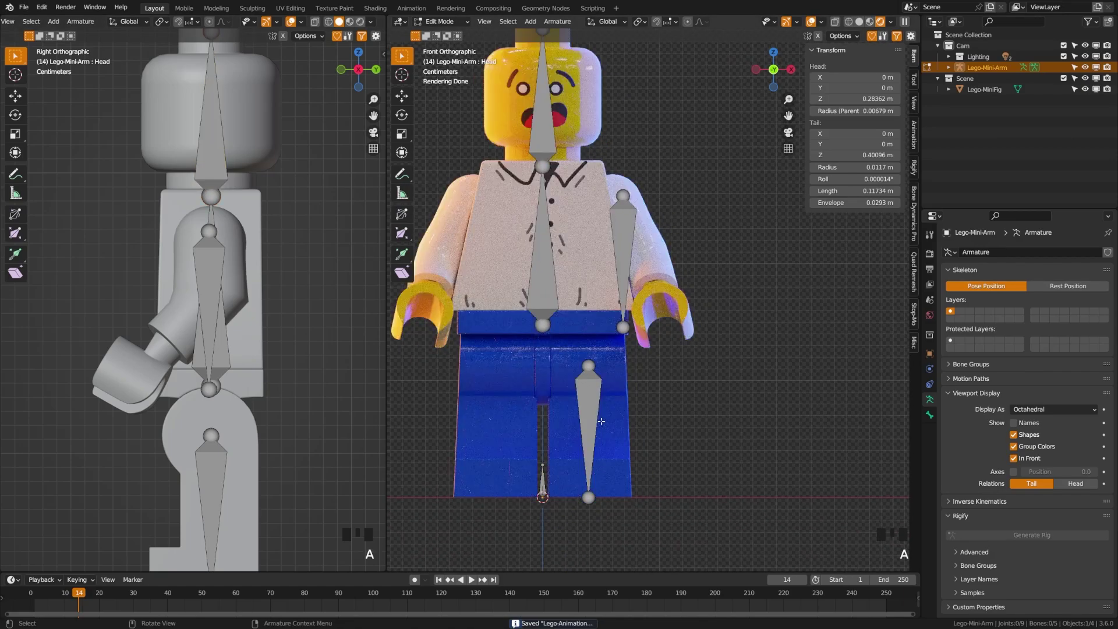
key(a)
key(shift+a)
click(551, 431)
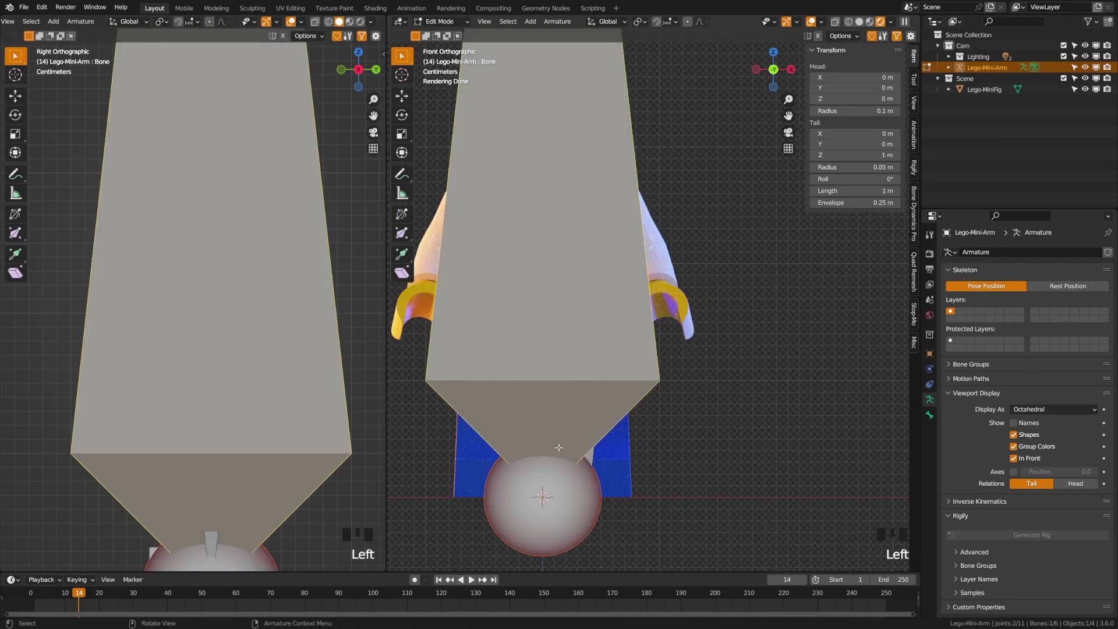
key(g)
scroll(612, 423, down, 5)
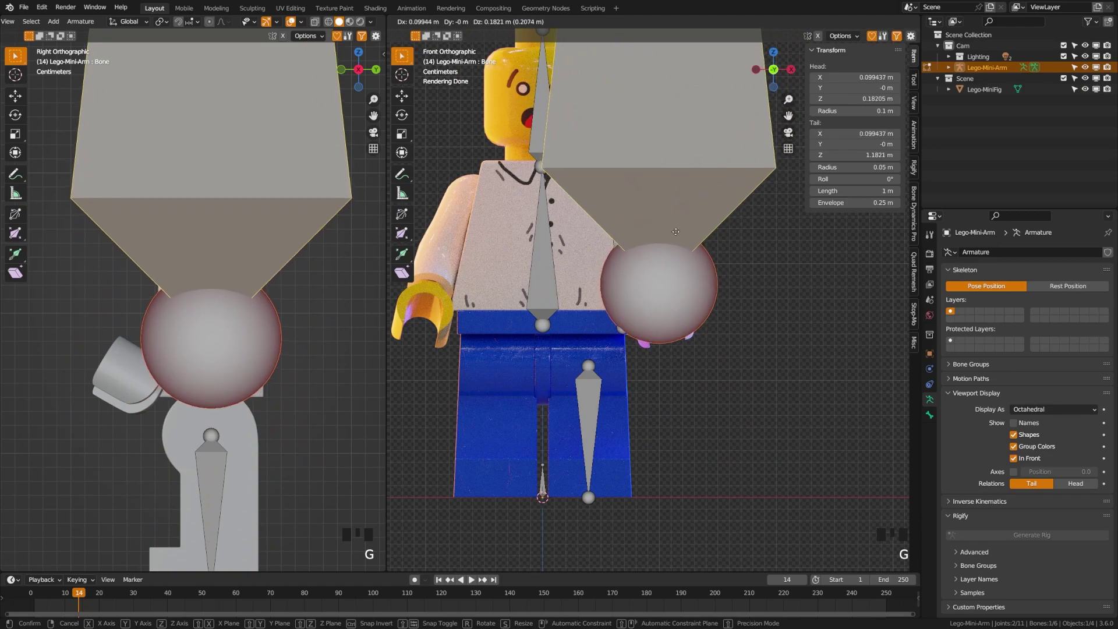
click(700, 298)
- Lower the hand bone's tail along Z to about 0.136 m and save the file
scroll(700, 297, down, 3)
shift+middle_drag(693, 292, 693, 300)
click(653, 30)
key(g)
key(z)
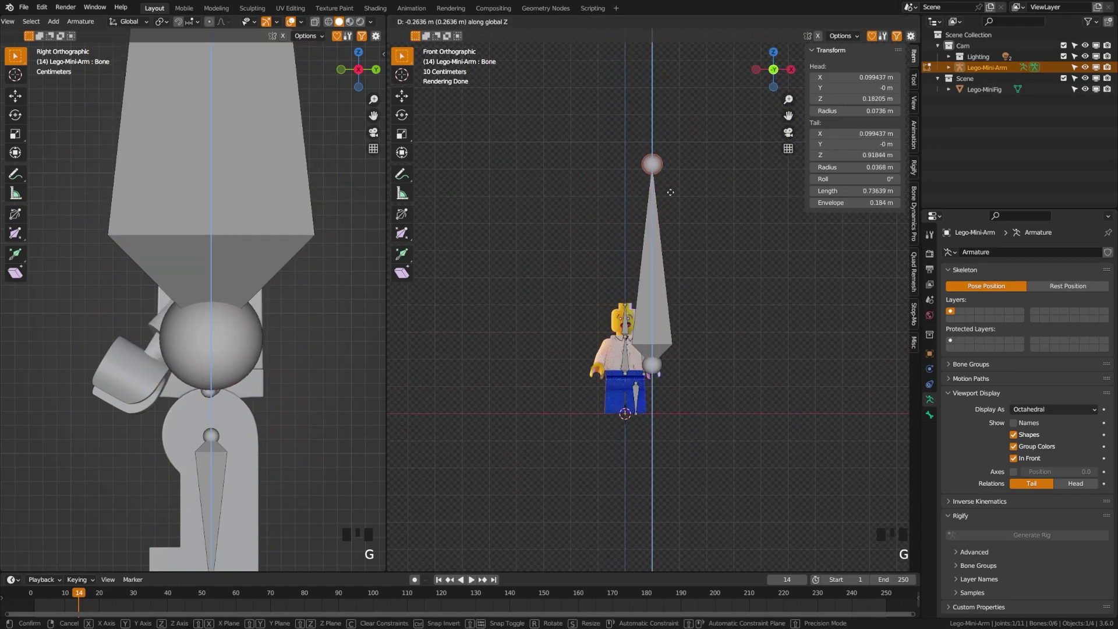
click(676, 403)
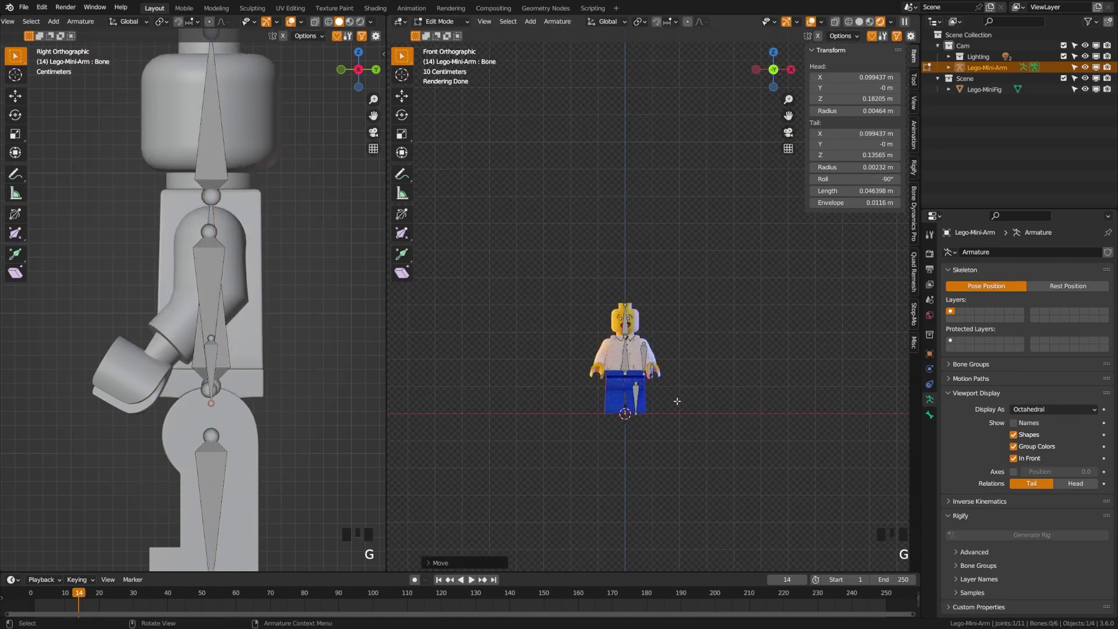
scroll(674, 404, up, 4)
shift+middle_drag(674, 405, 699, 361)
shift+scroll(699, 362, down, 1)
key(ctrl+s)
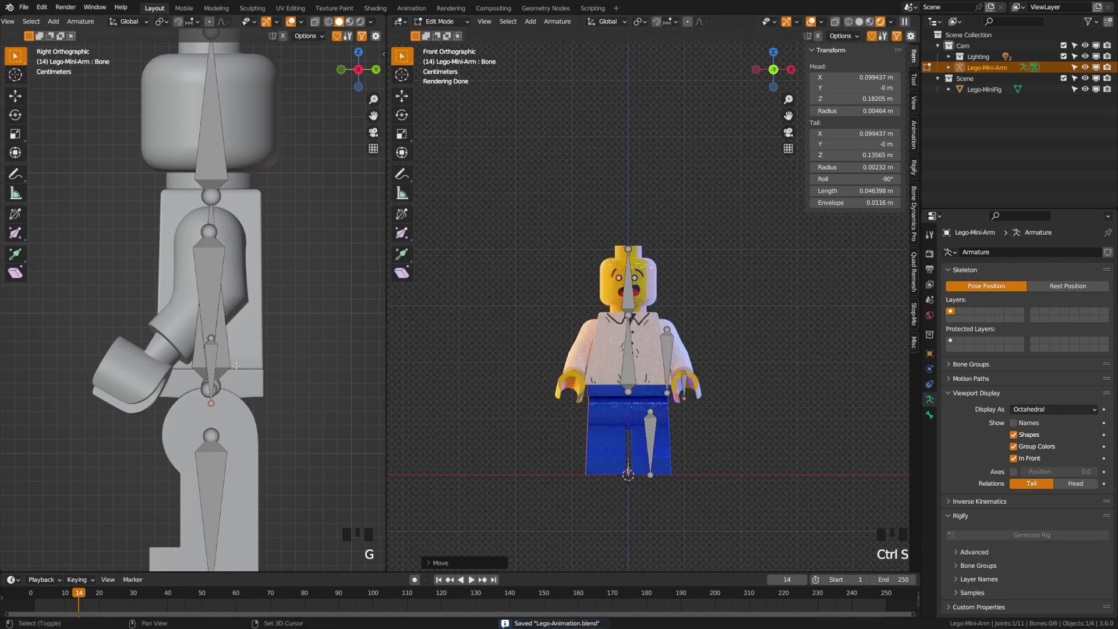
- Move the whole hand bone forward to the wrist in side view, with its head at about Y -0.030 m, Z 0.181 m
scroll(260, 346, up, 1)
scroll(260, 346, up, 3)
shift+middle_drag(260, 346, 320, 347)
click(320, 347)
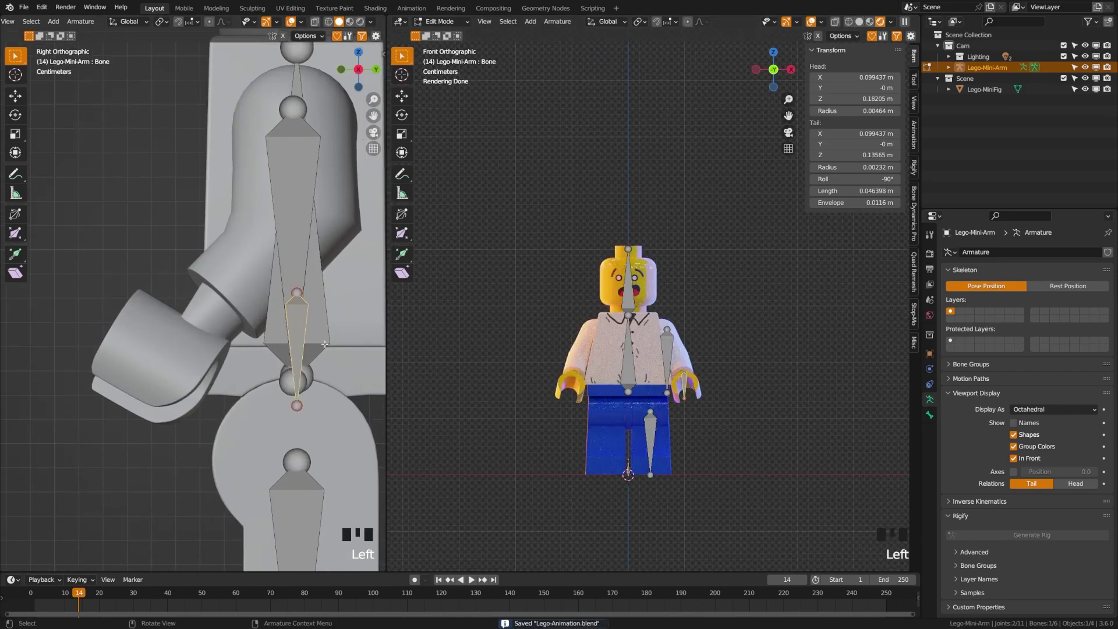
key(g)
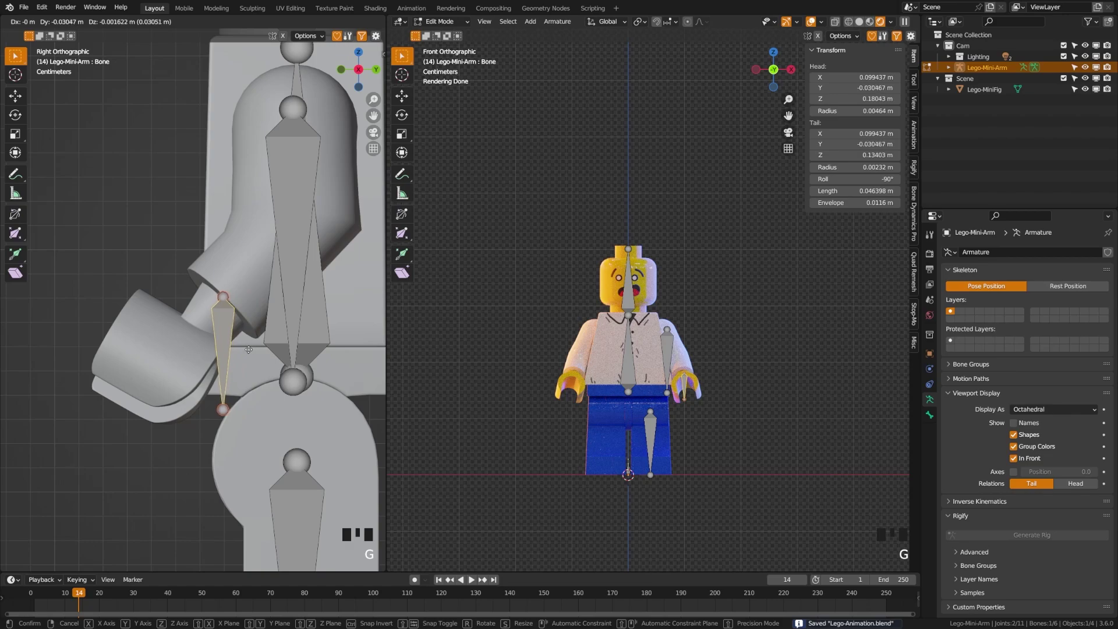
click(249, 349)
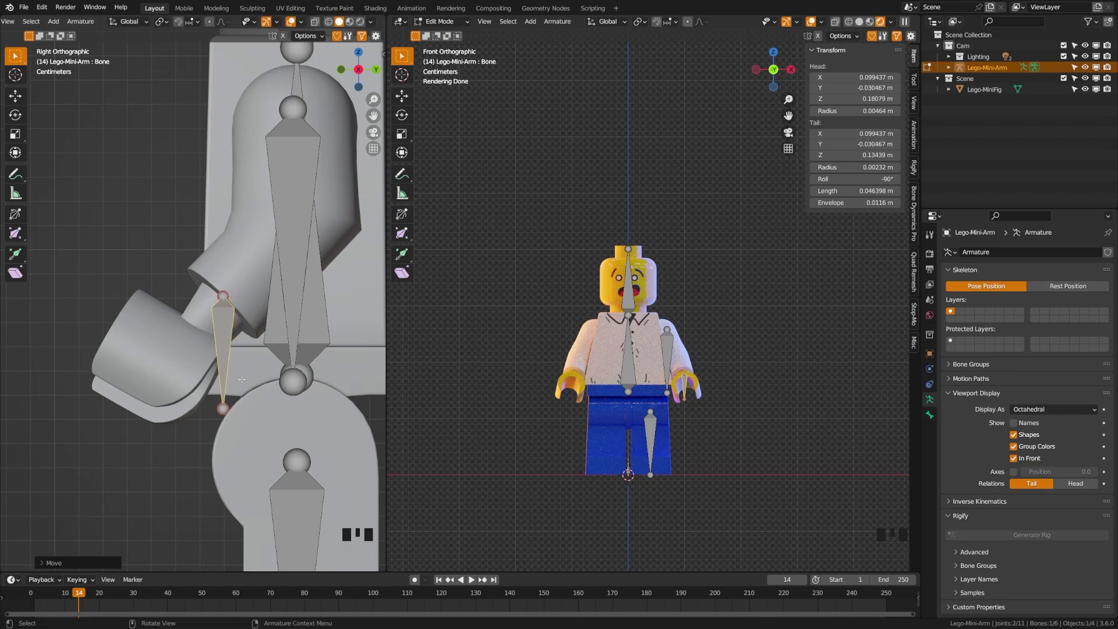
- Angle the hand bone along the hand in side view by moving its tail to about Y -0.065 m, Z 0.133 m
shift+middle_drag(235, 409, 286, 377)
click(275, 378)
key(g)
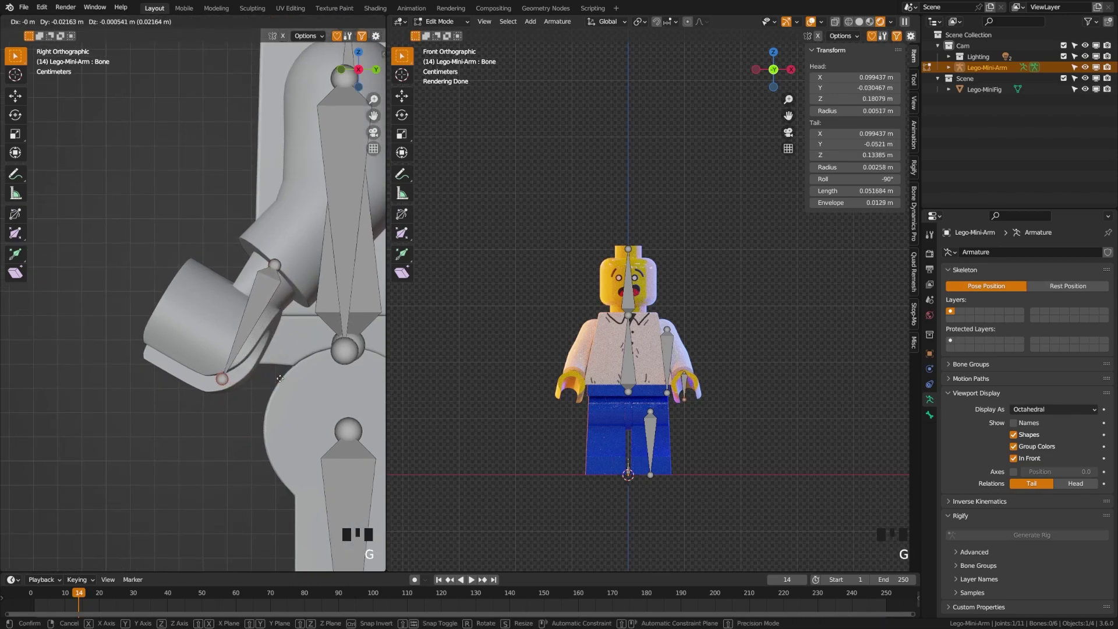
click(252, 383)
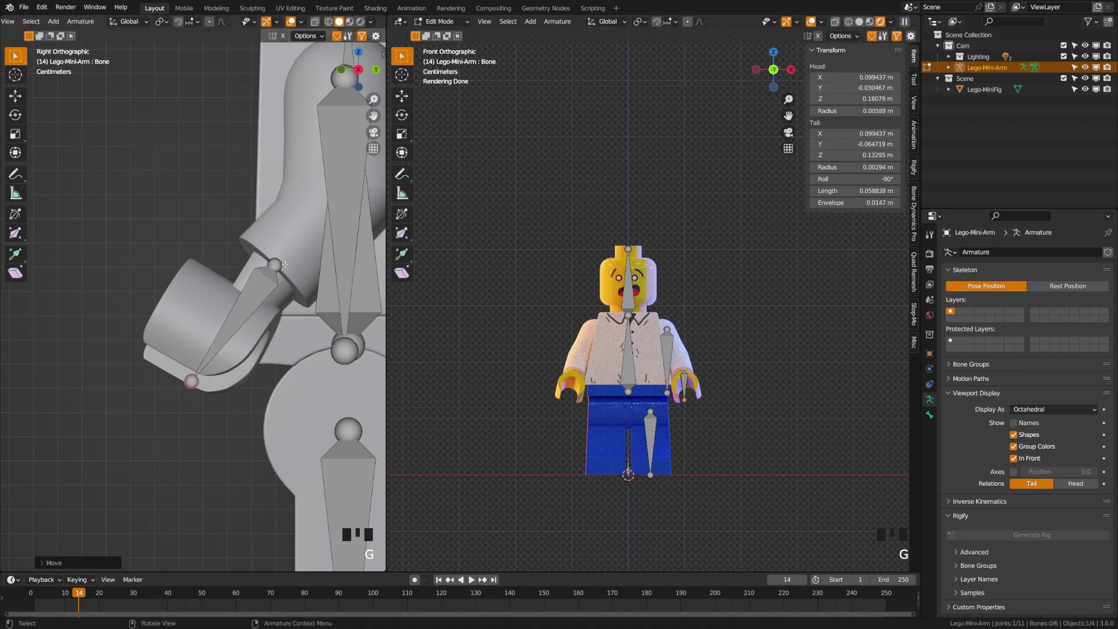
- Move the hand bone's tail outward along X to about 0.109 m using the Move tool in front view
scroll(656, 426, up, 2)
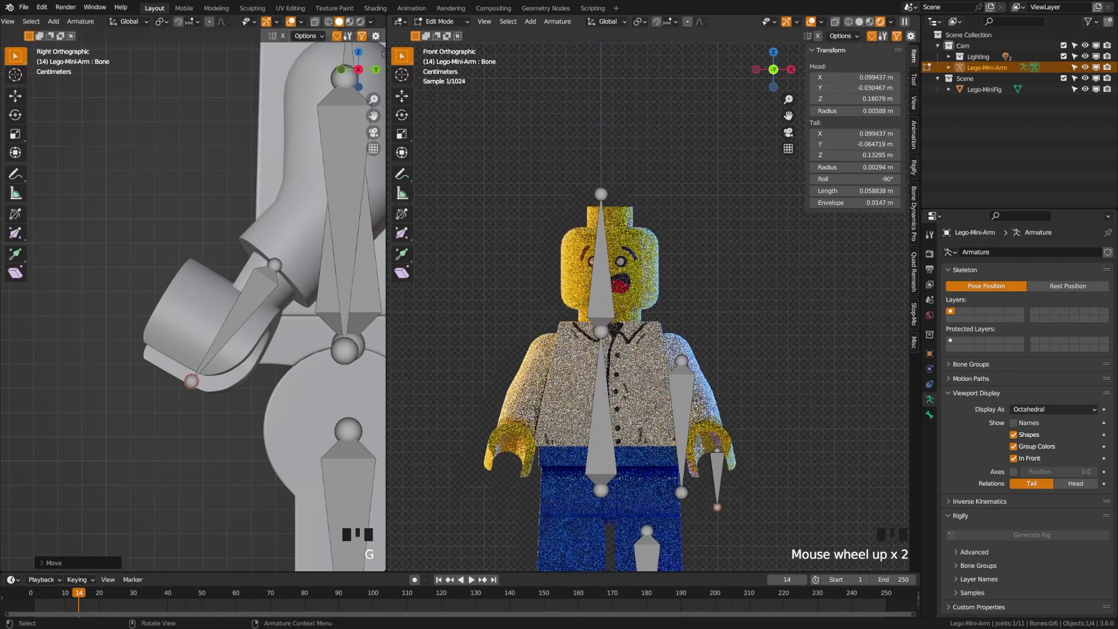
shift+middle_drag(657, 426, 629, 378)
scroll(683, 420, up, 1)
click(571, 280)
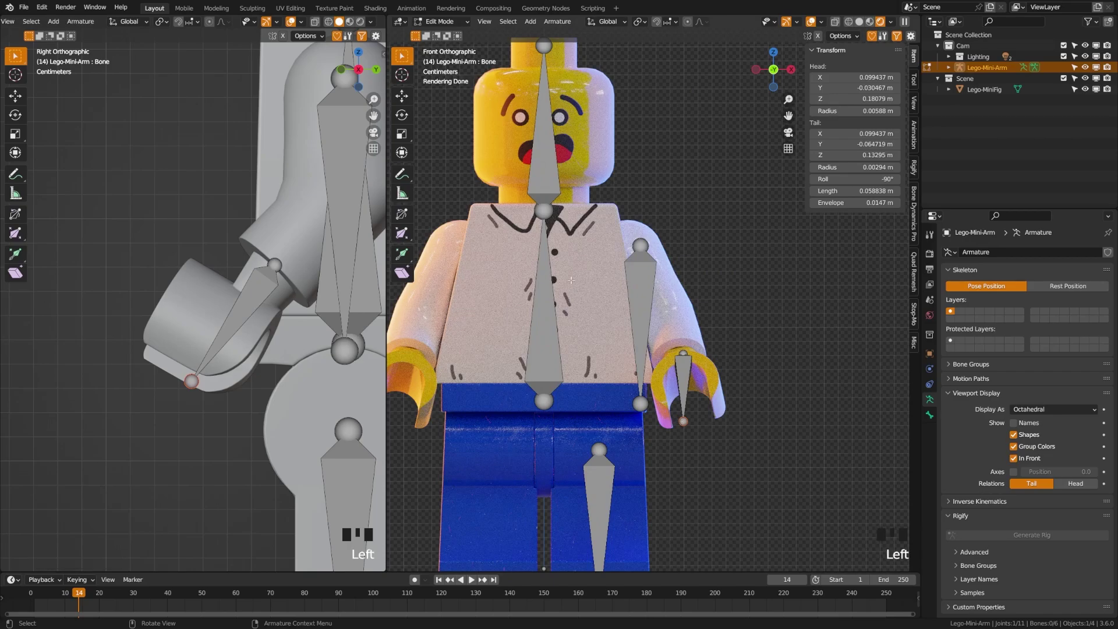
click(401, 96)
drag(729, 425, 742, 421)
- Nudge the hand bone's tail in side view to about Y -0.066 m, Z 0.133 m, deselect it, and save
middle_drag(740, 418, 673, 439)
scroll(693, 397, down, 2)
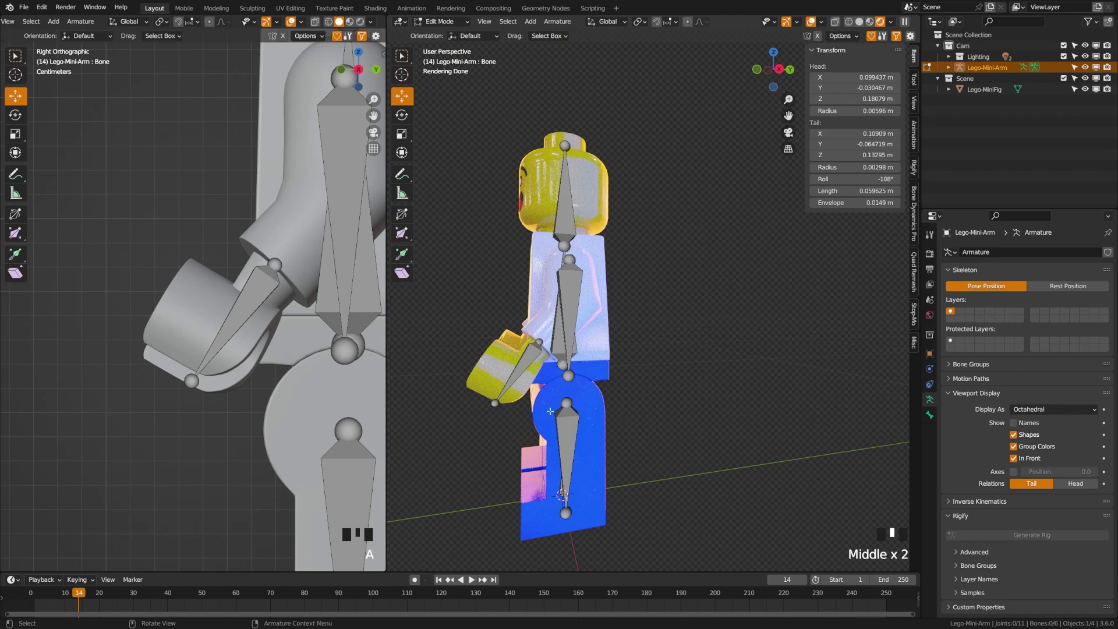
click(501, 406)
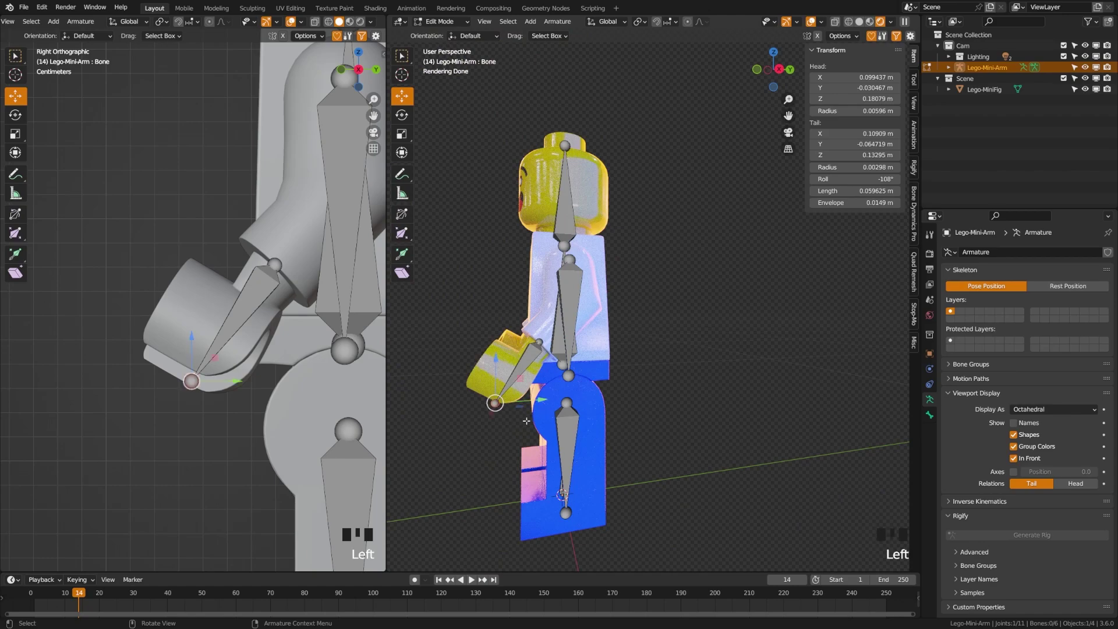
drag(261, 398, 252, 392)
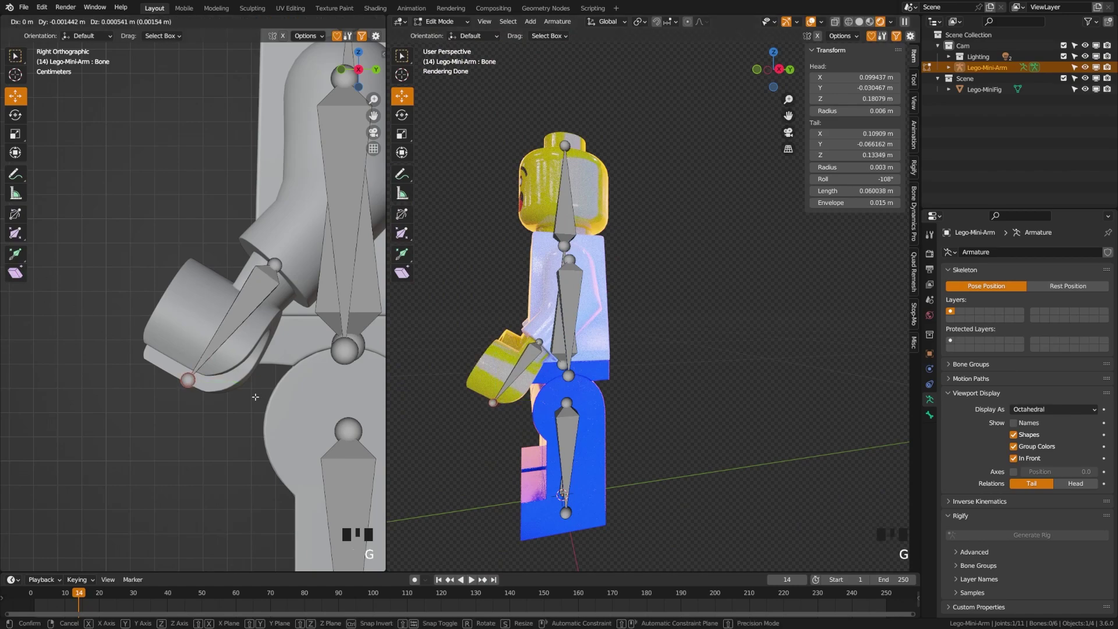
key(a)
key(ctrl+s)
- Rename the hand bone as Hand.L in front view and save the file
key(KP_1)
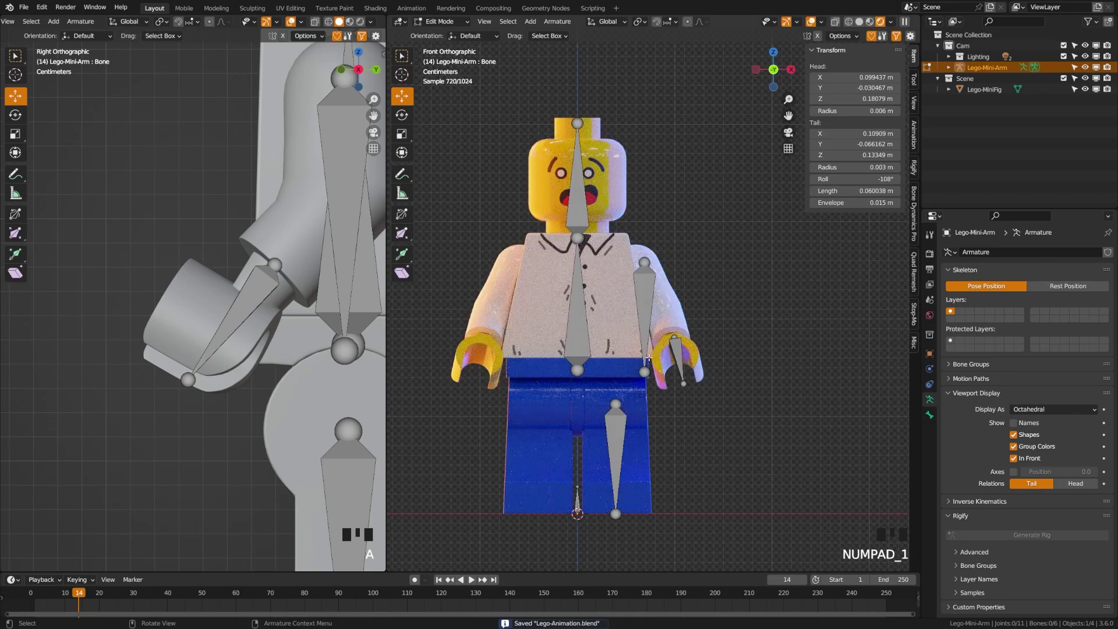
click(678, 358)
key(F2)
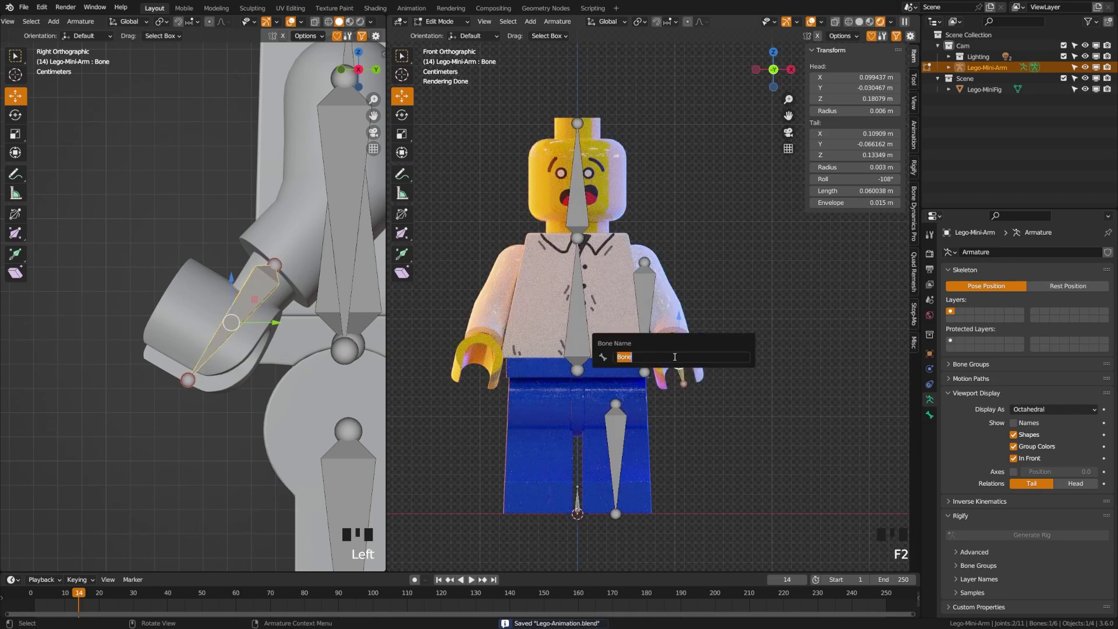
text(Hard.L)
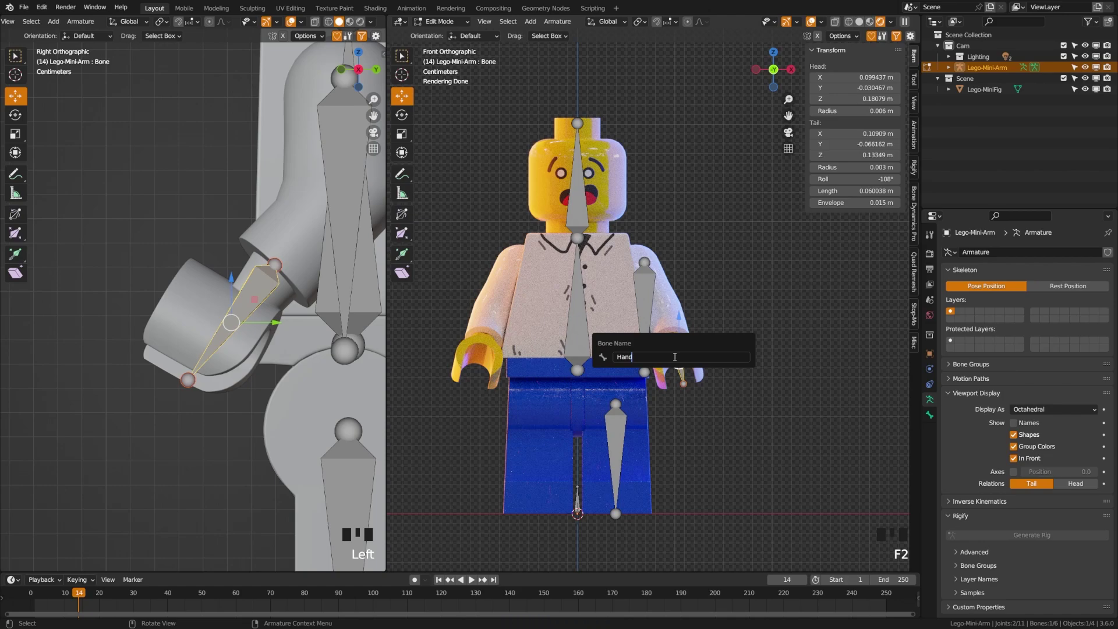
key(Return)
key(ctrl+s)
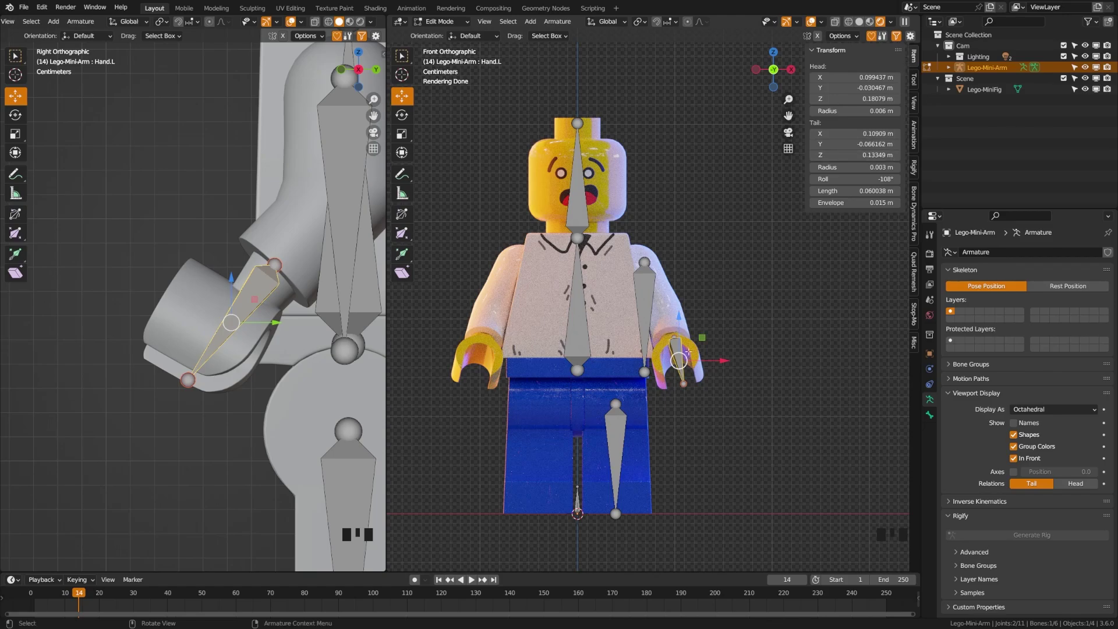
- Switch the armature to Pose Mode and set the rotation mode of the Hand.L and Arm.L bones to XYZ Euler
mouse_move(676, 349)
shift+middle_down()
mouse_move(685, 333)
mouse_move(676, 343)
shift+middle_up()
key(Tab)
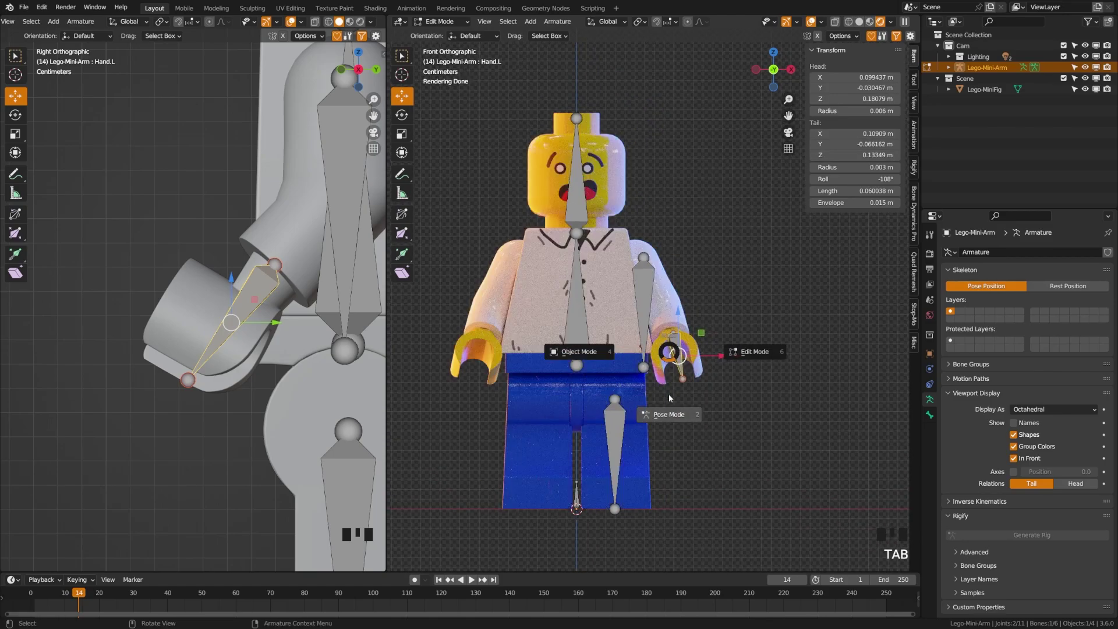
key(ctrl+s)
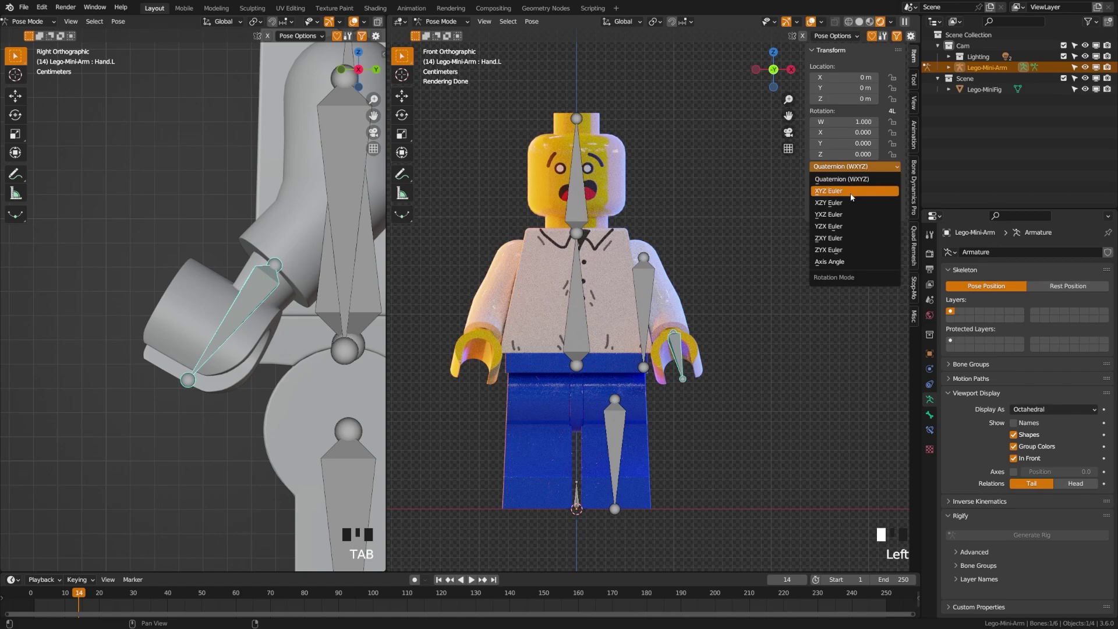
click(847, 191)
click(646, 298)
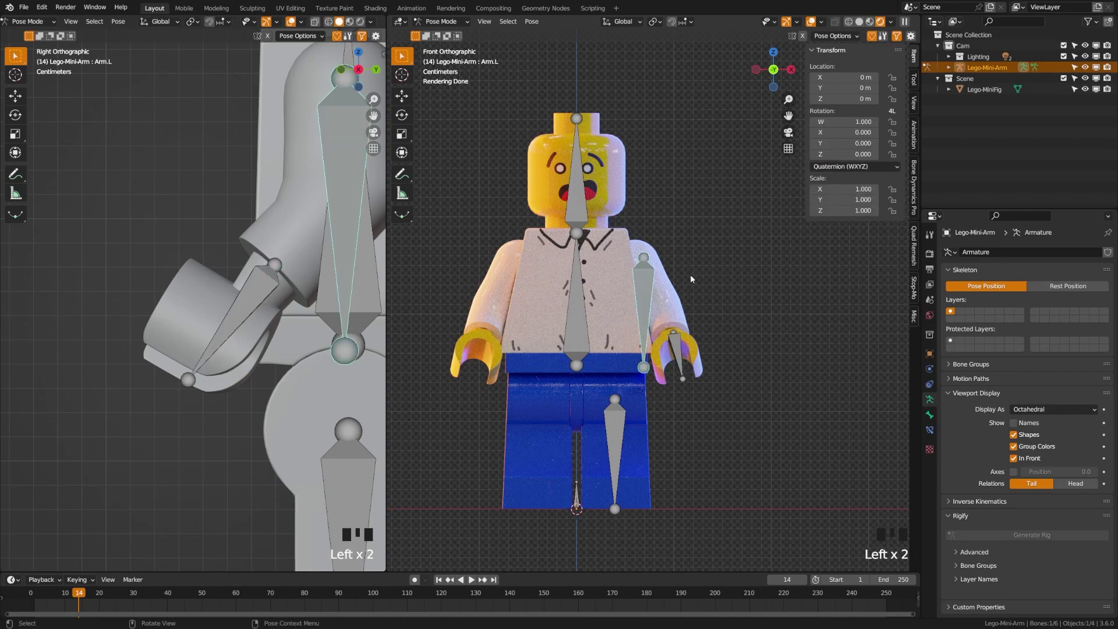
click(854, 155)
- Set the rotation mode of the Body and Head bones to XYZ Euler, check the Leg.L bone's mode, and save
click(575, 292)
click(855, 166)
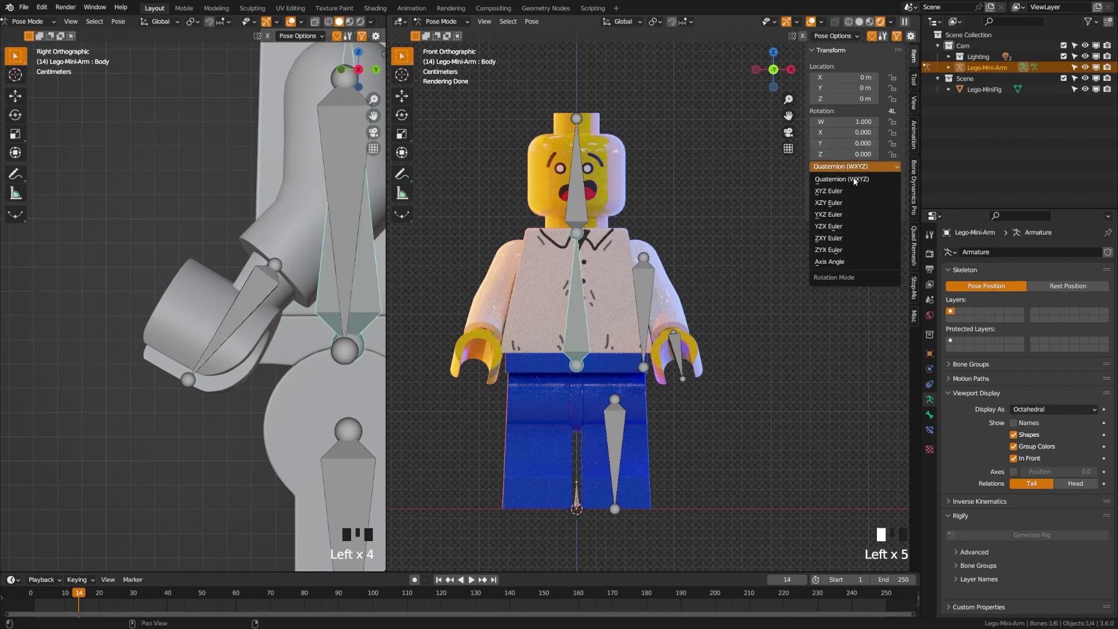
click(845, 191)
click(576, 169)
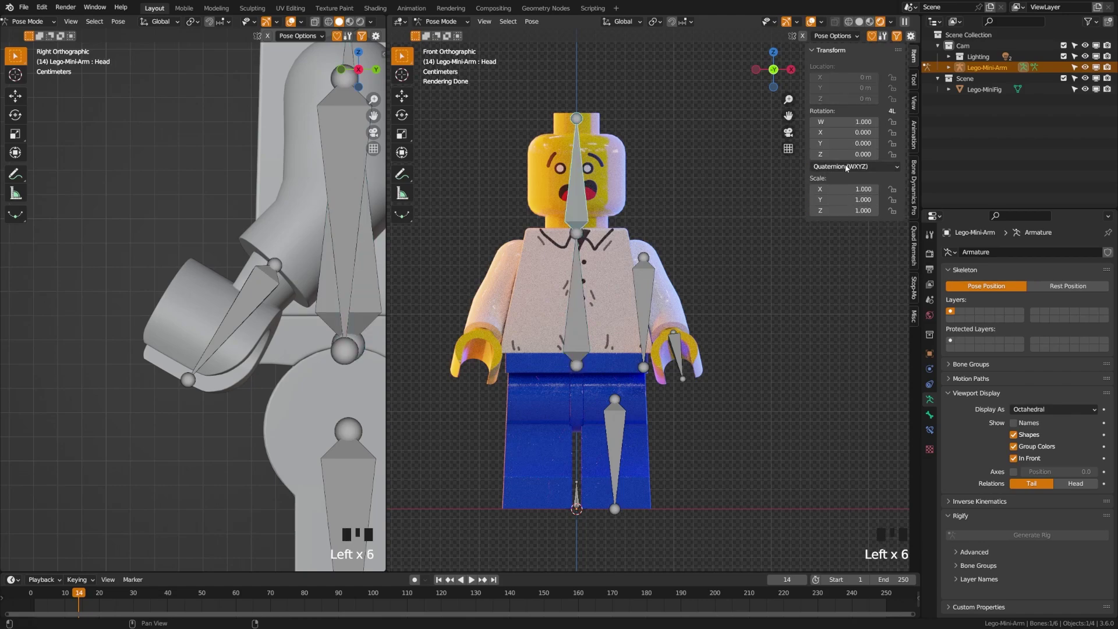
click(854, 167)
click(842, 191)
click(618, 443)
key(ctrl+s)
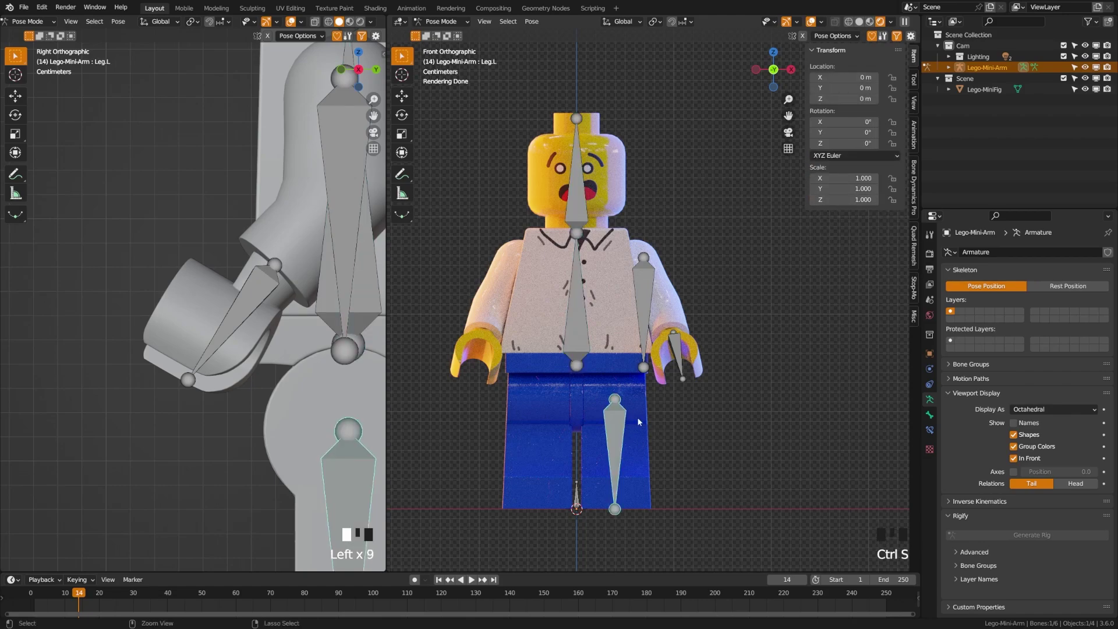
- Return the armature to Edit Mode, deselect all bones, save, and restore the front view
key(Tab)
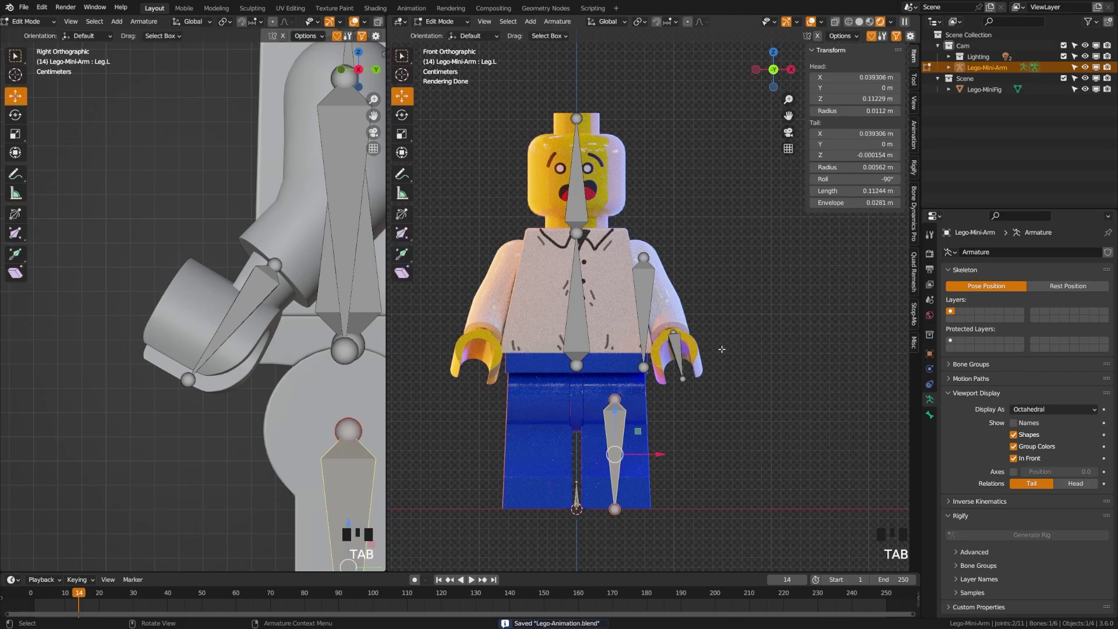
shift+middle_drag(675, 375, 699, 356)
key(a)
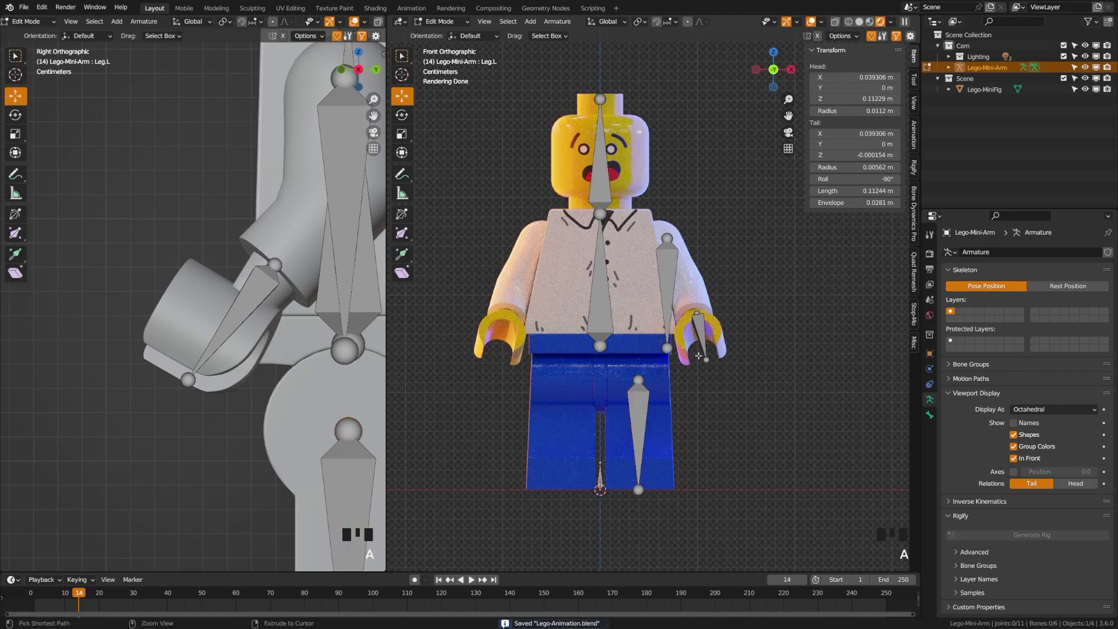
key(ctrl+s)
scroll(671, 431, up, 1)
middle_drag(671, 431, 709, 437)
key(KP_1)
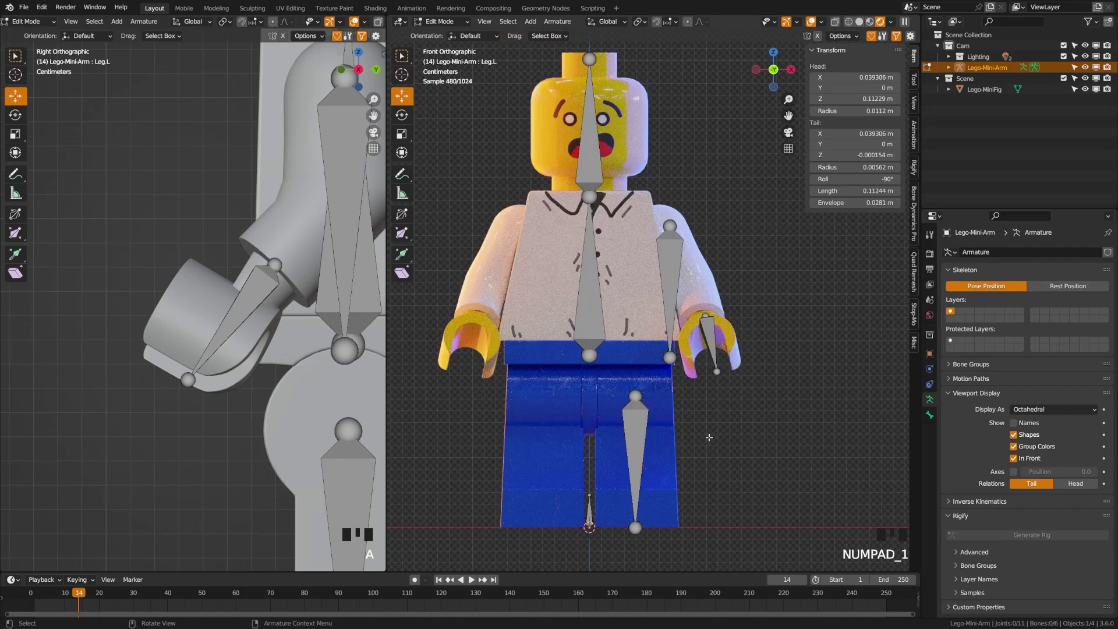
- Parent the Hand.L bone to the Arm.L bone with Keep Offset
click(711, 343)
shift+click(670, 280)
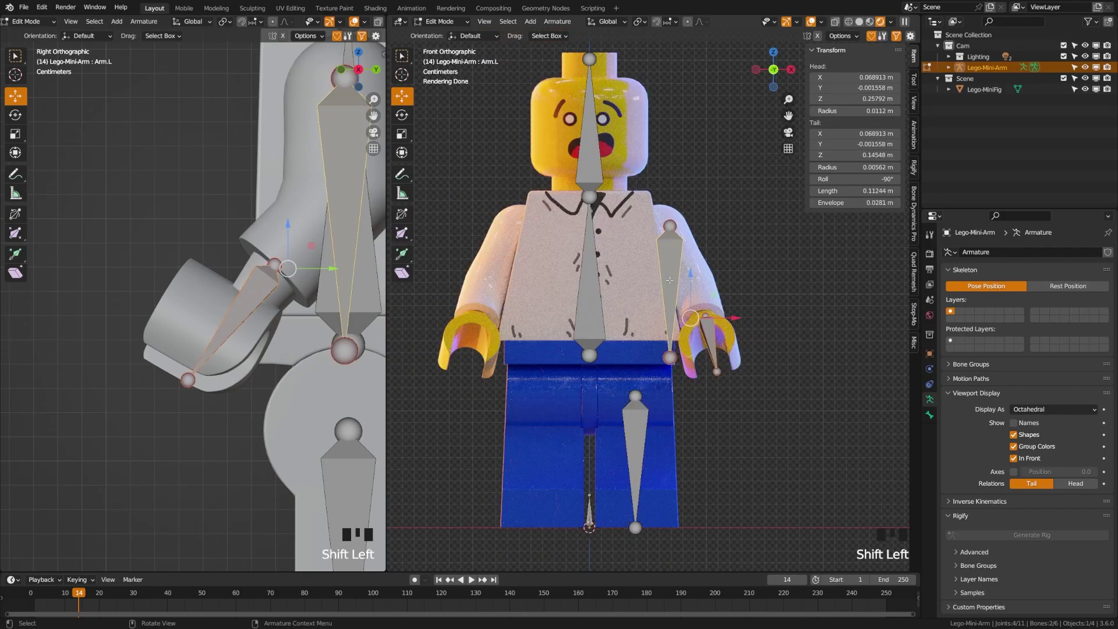
key(ctrl)
key(ctrl+p)
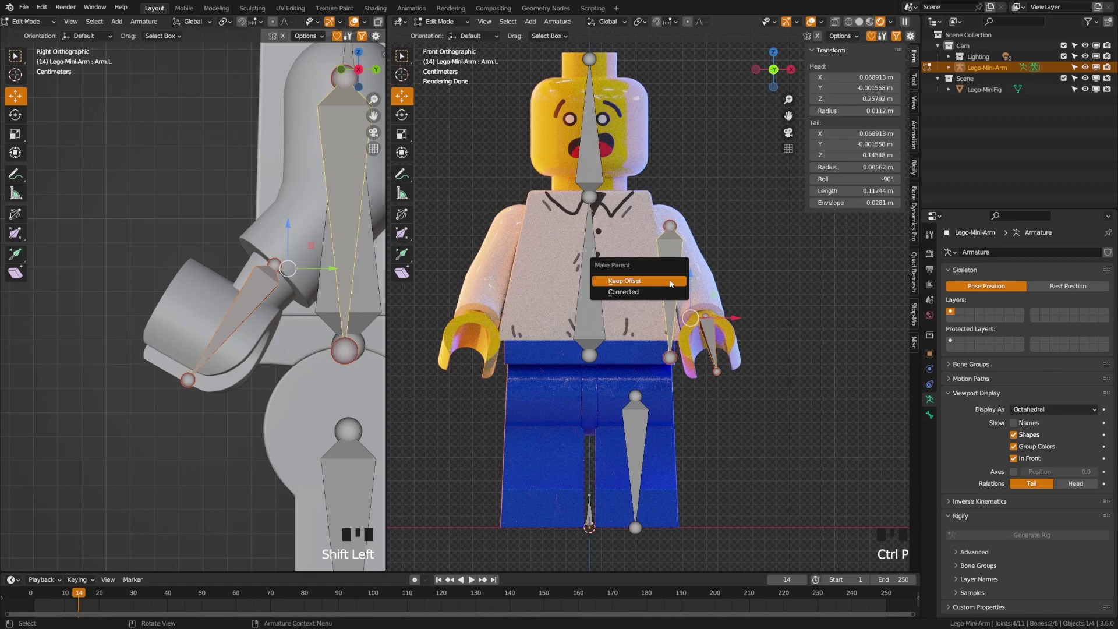
click(671, 282)
- Test the hand's parenting by trial-rotating Arm.L in Pose Mode, including around global X, cancel the rotation, and return to Edit Mode
key(ctrl+Tab)
click(714, 354)
key(r)
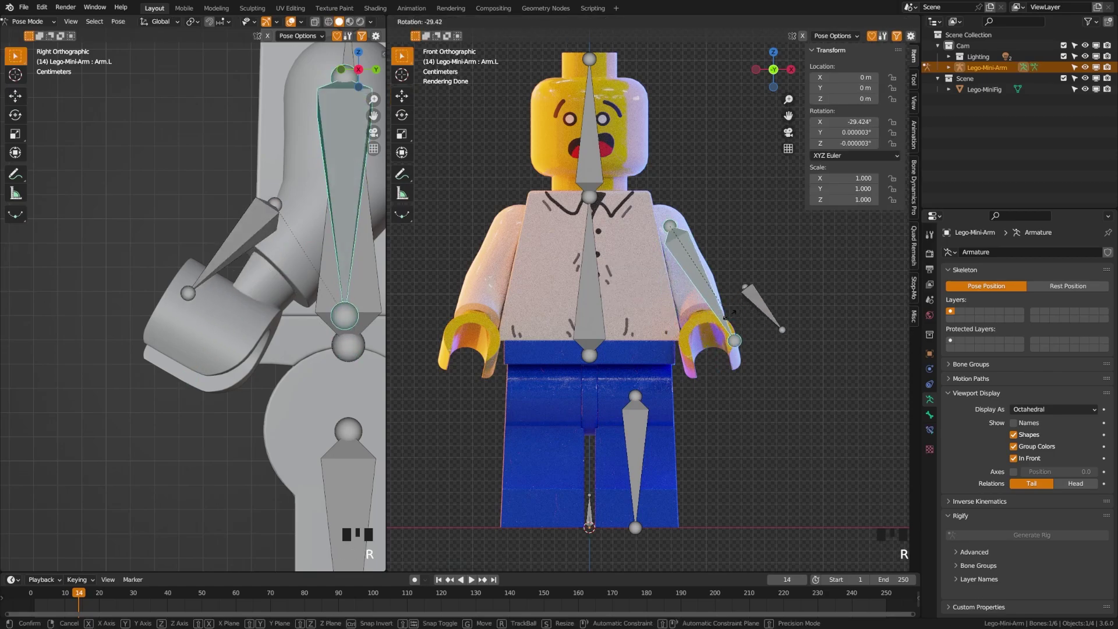
key(r)
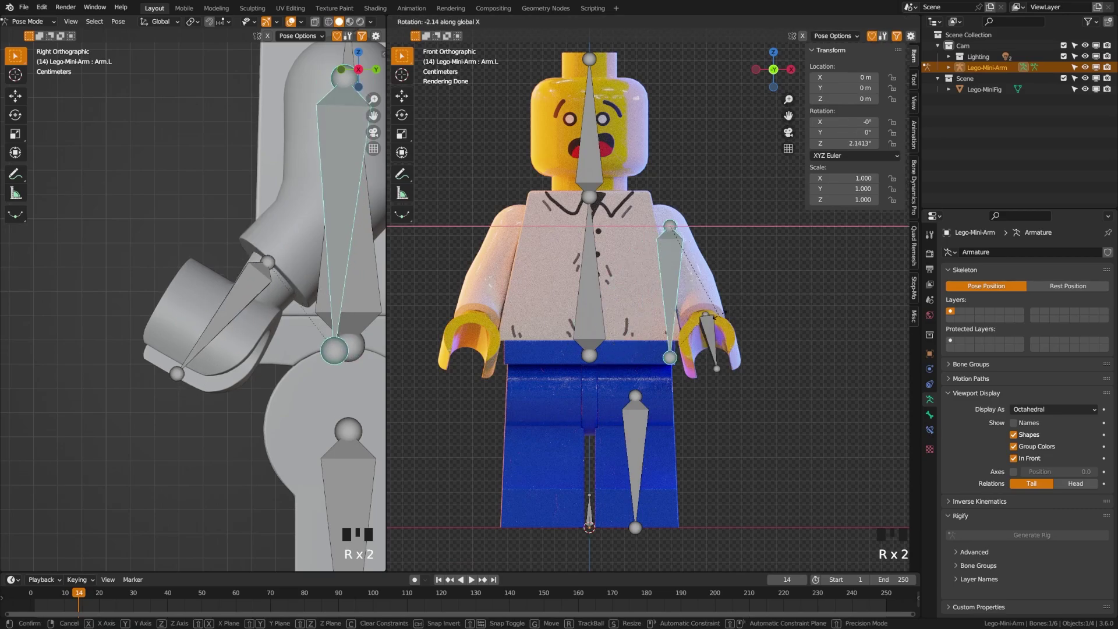
right_click(738, 321)
key(Tab)
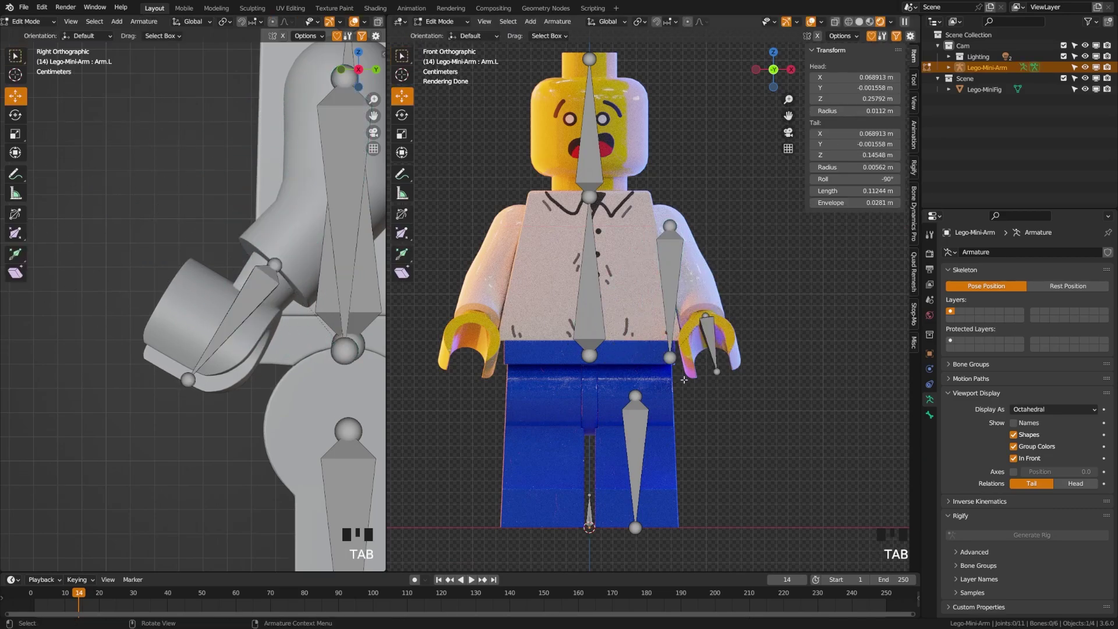
- Parent the Leg.L bone to the Body bone with Keep Offset and deselect all bones
click(645, 436)
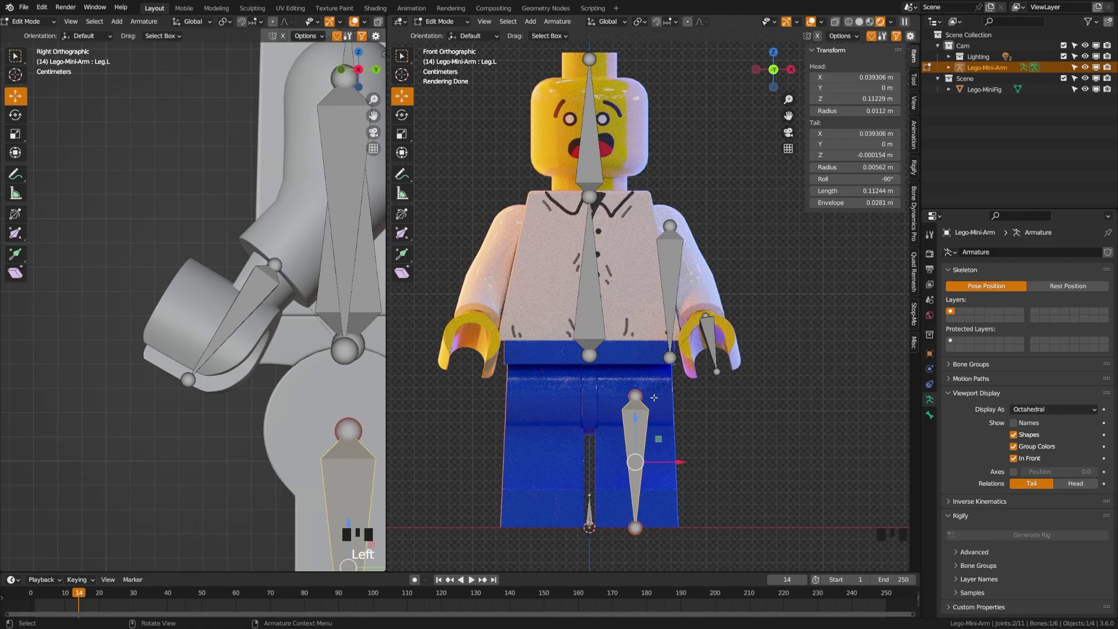
shift+click(587, 321)
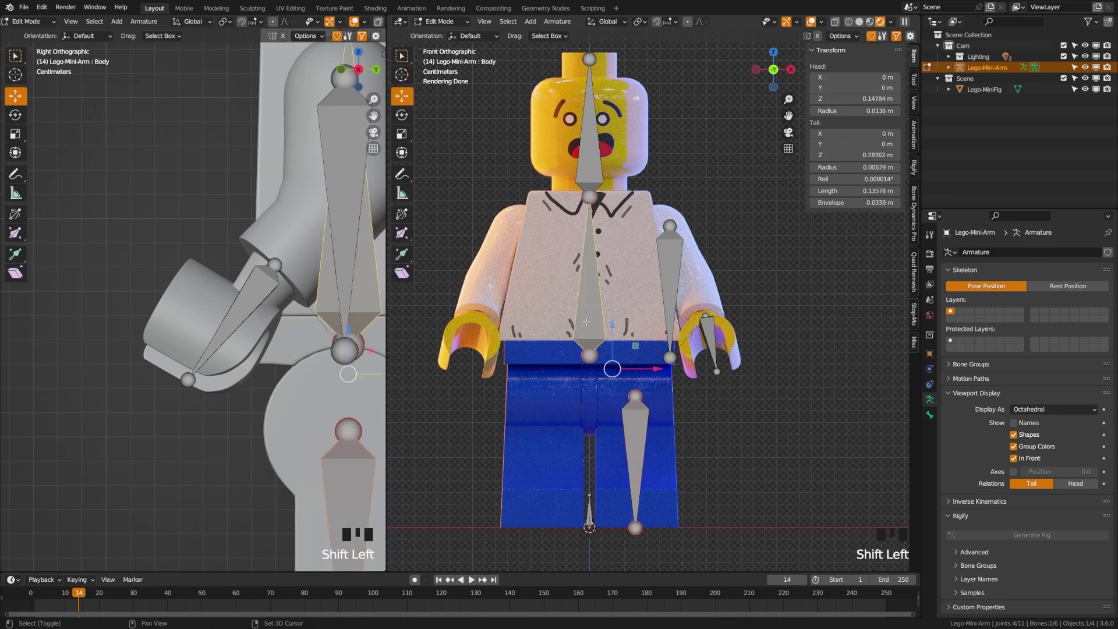
key(ctrl+p)
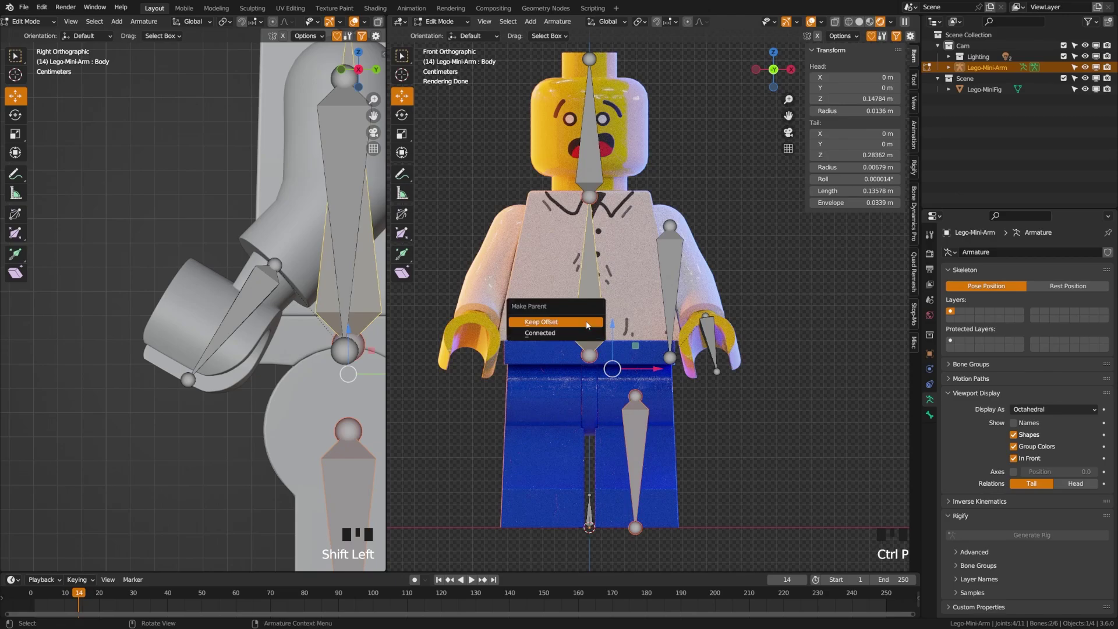
click(587, 322)
key(alt+a)
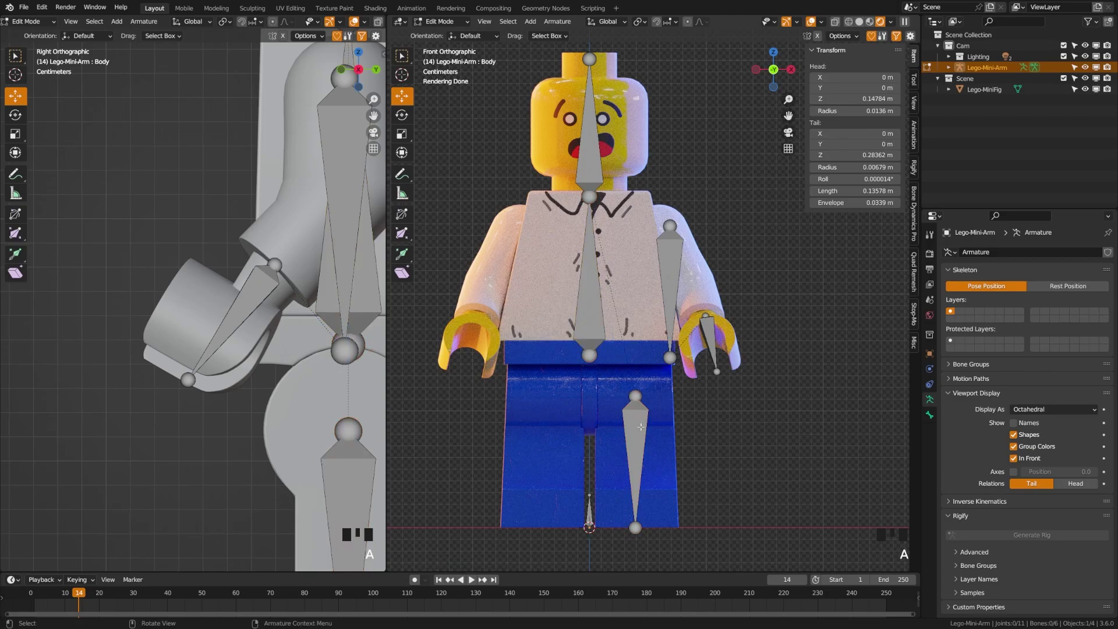
- Parent the Body bone to the Root bone with Keep Offset, deselect all bones, and save
shift+middle_drag(627, 229, 628, 244)
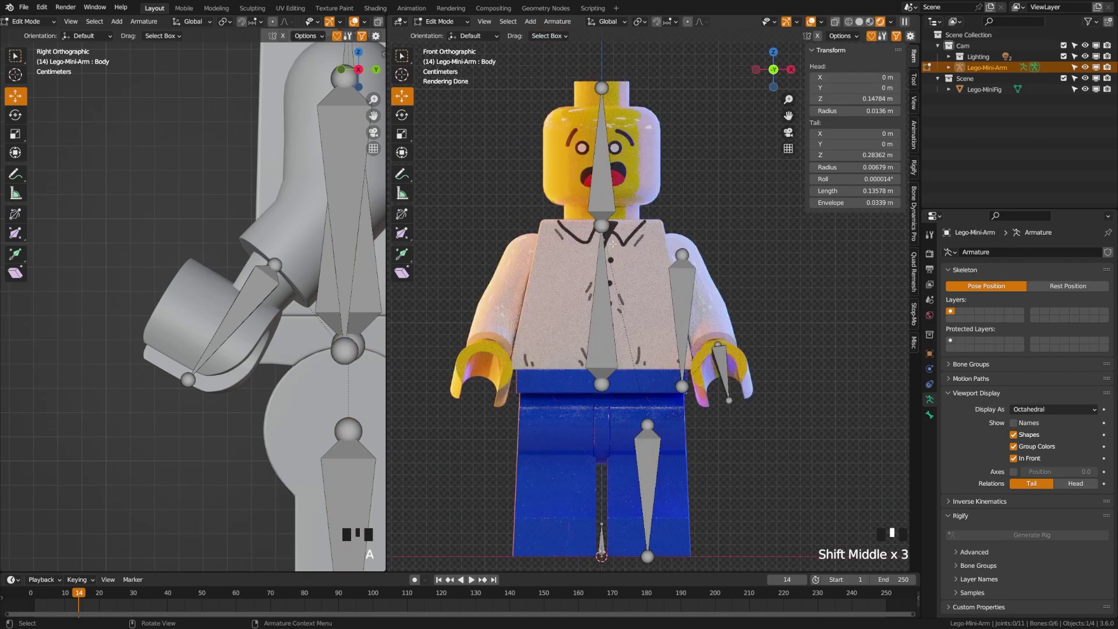
shift+middle_drag(598, 322, 599, 270)
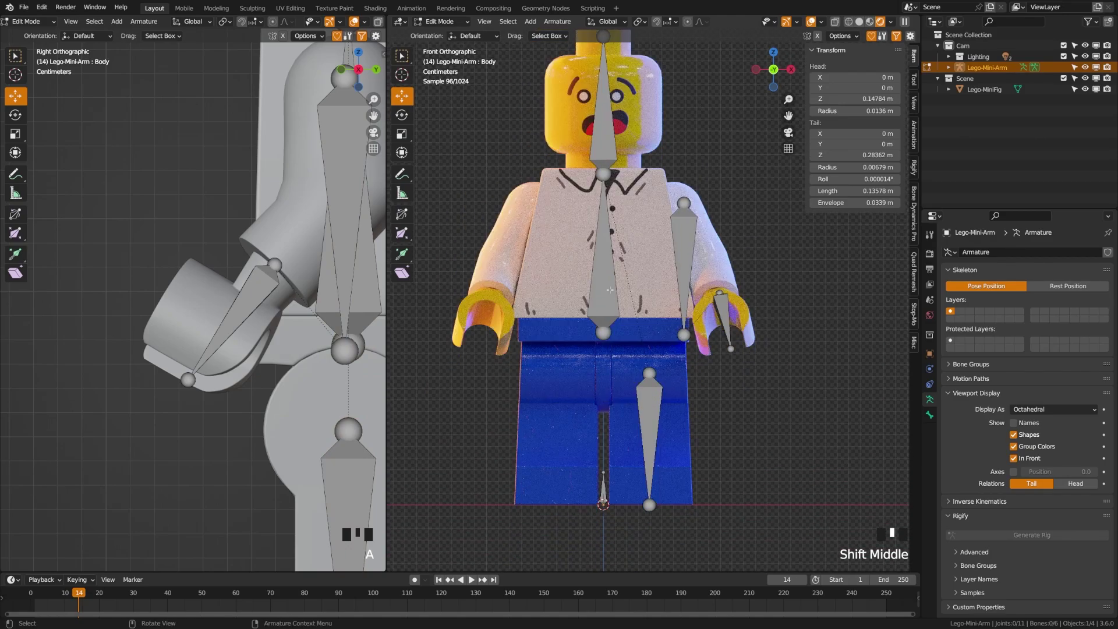
click(600, 270)
shift+click(604, 484)
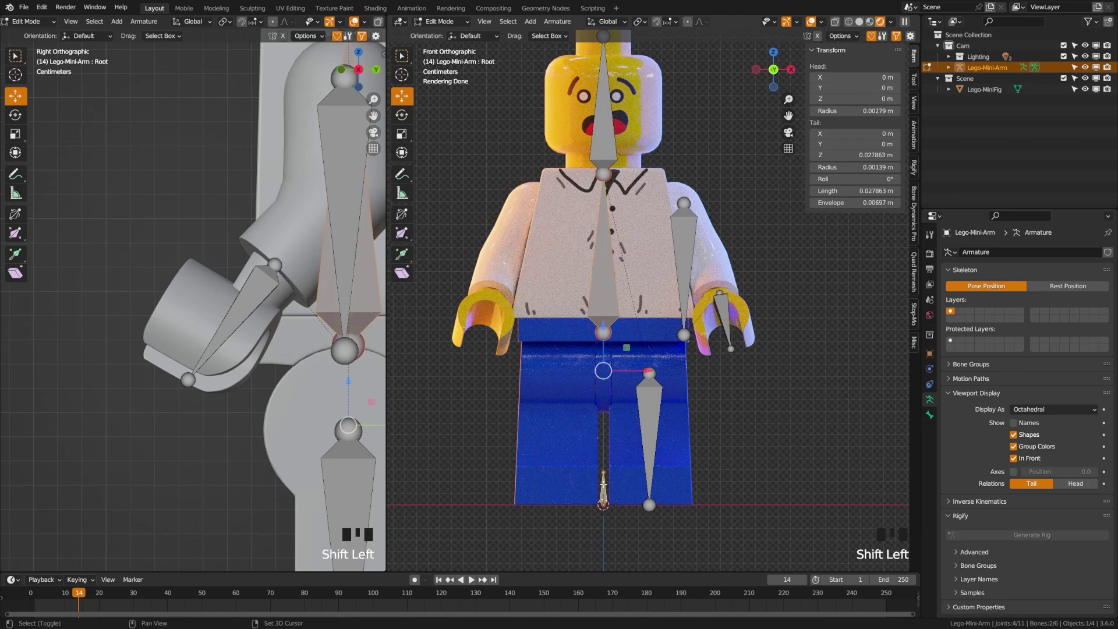
key(ctrl+f)
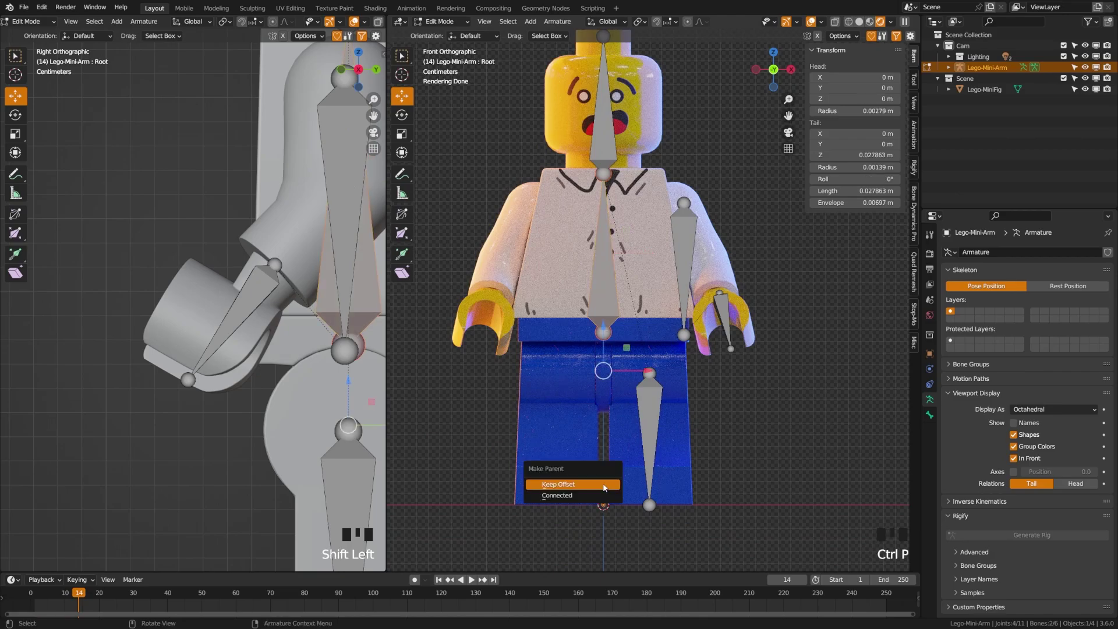
key(a)
shift+middle_drag(668, 525, 666, 521)
key(ctrl+s)
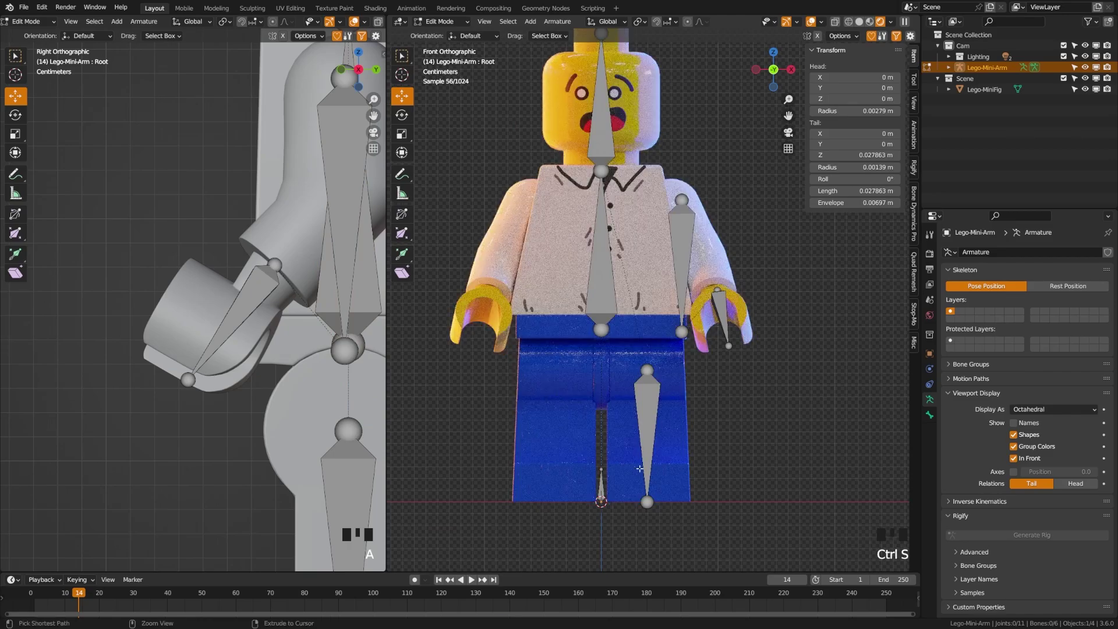
- Test the leg's parenting by trial-rotating the Body bone in Pose Mode, cancel the rotation, return to Edit Mode, and save
key(Tab)
click(602, 491)
click(646, 446)
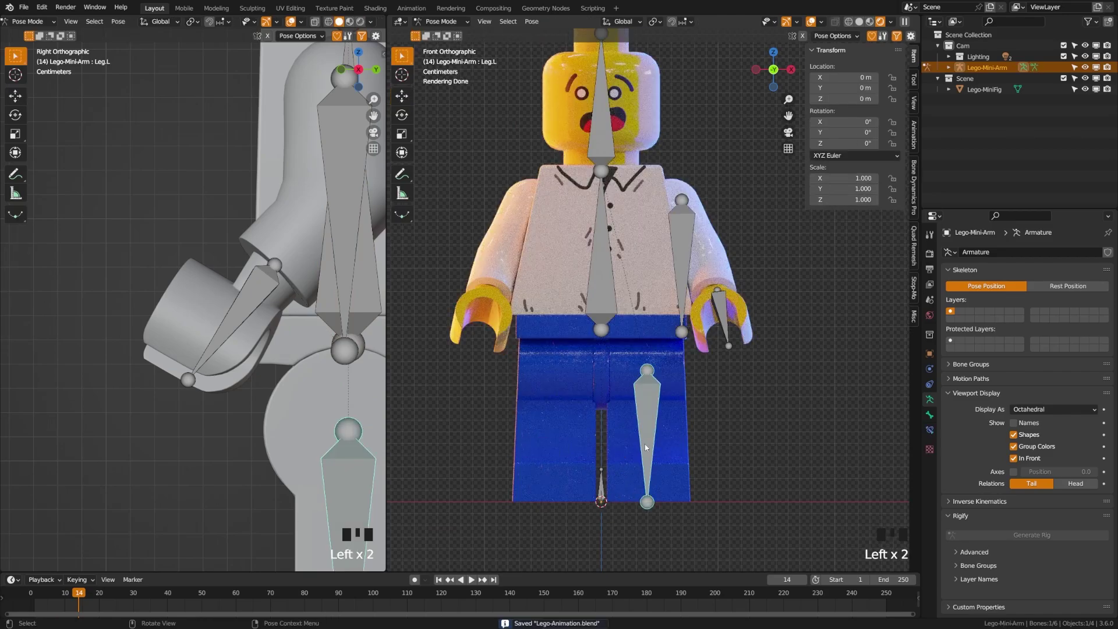
click(604, 294)
key(r)
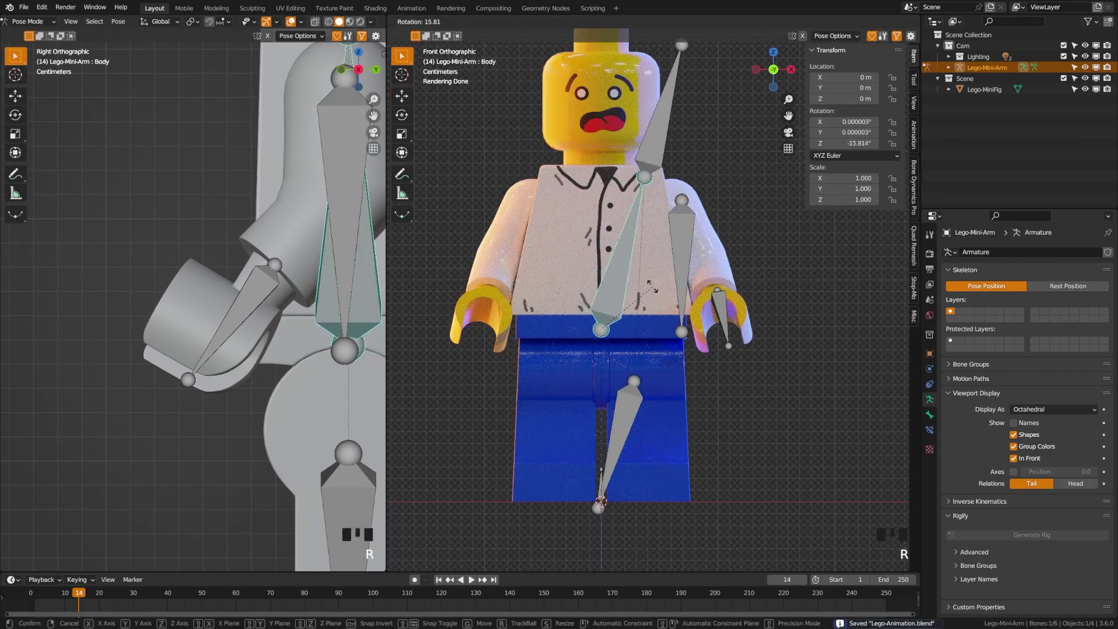
right_click(694, 346)
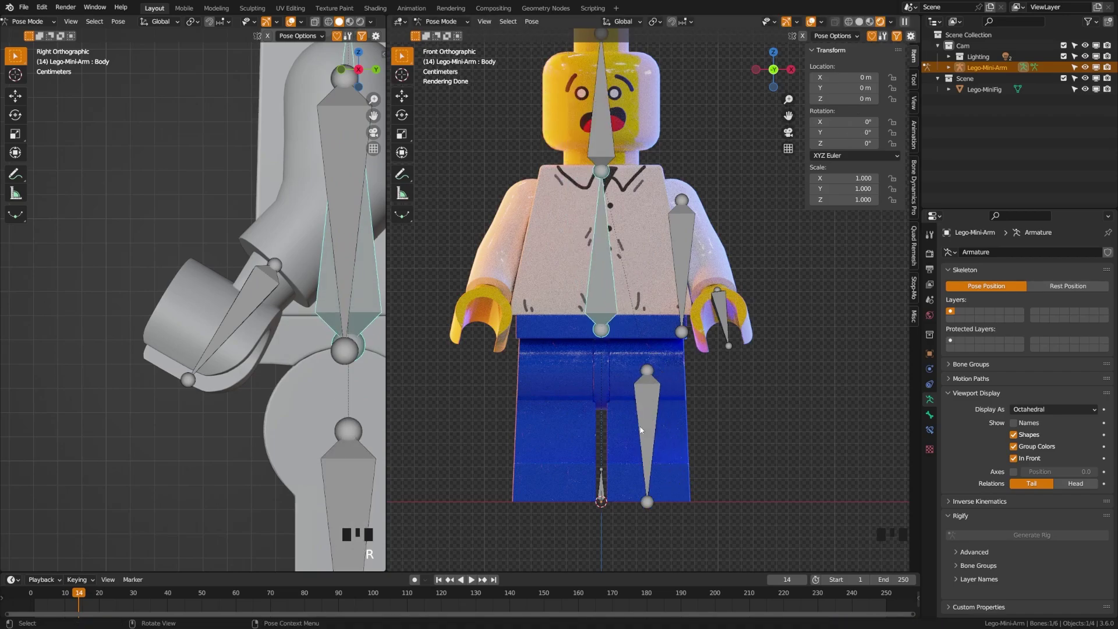
key(Tab)
key(ctrl+s)
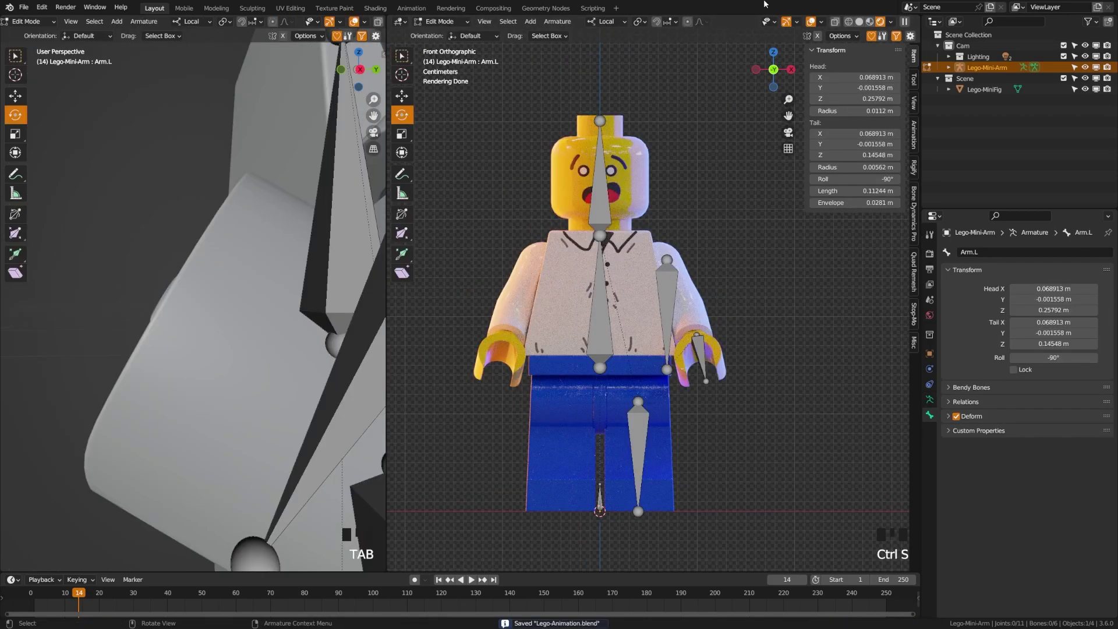
- Select the Head bone, save the file, keep the transform orientation on Local, and switch the armature to Pose Mode
click(667, 214)
click(588, 188)
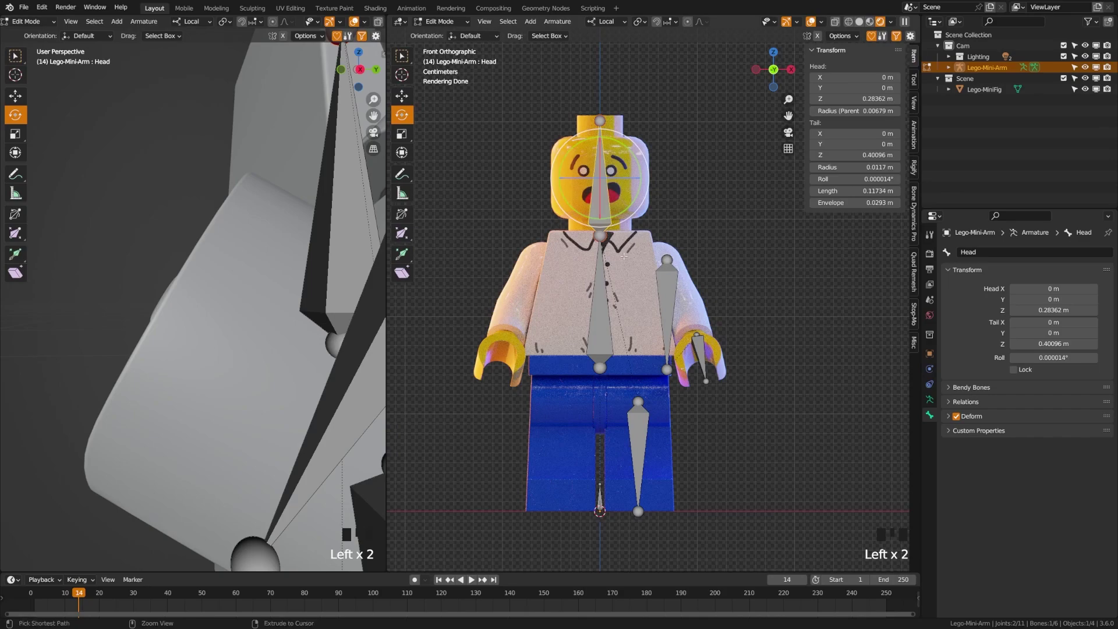
key(ctrl+s)
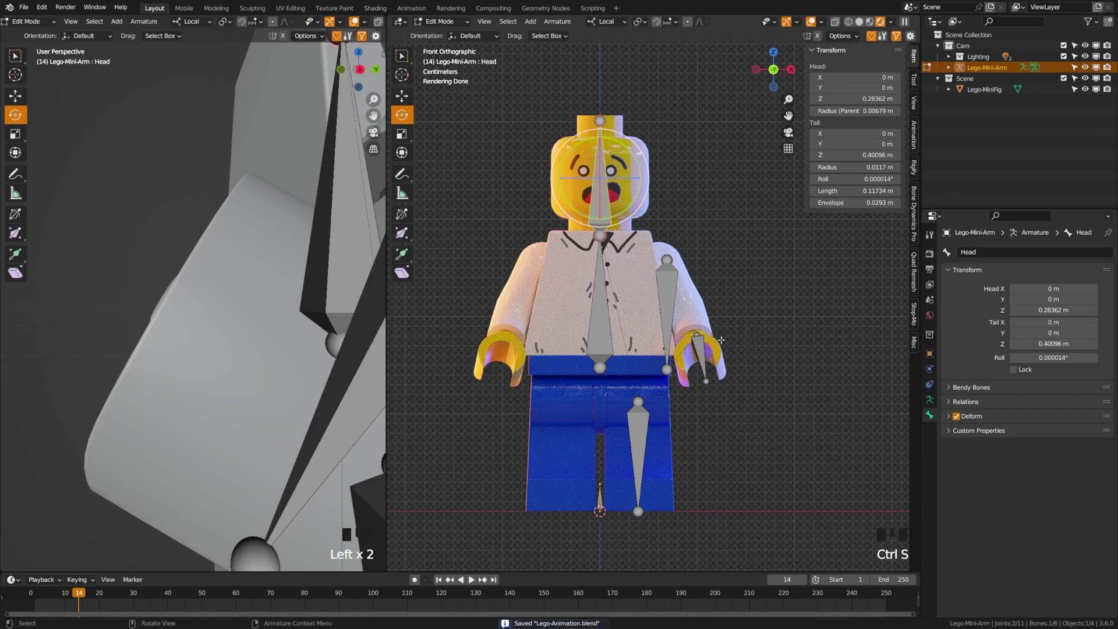
click(605, 22)
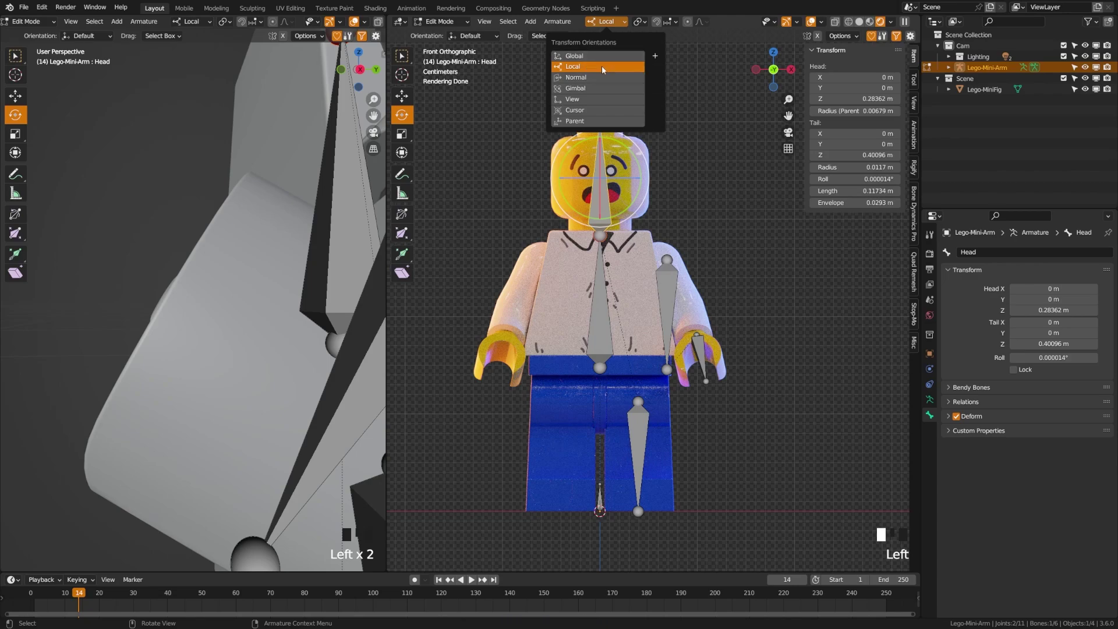
key(Tab)
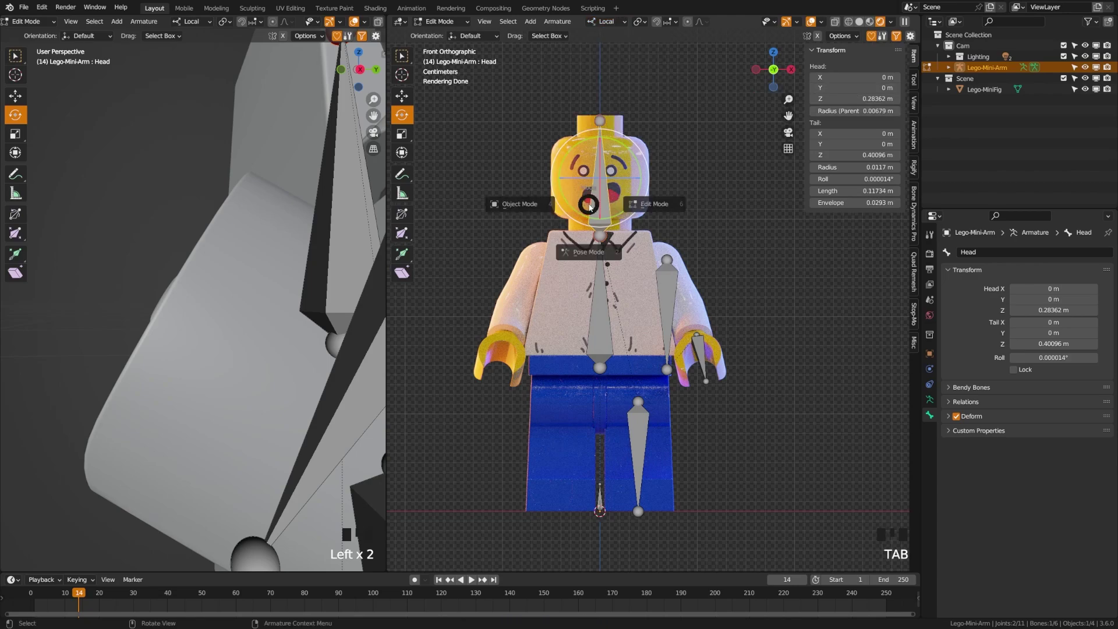
key(Tab)
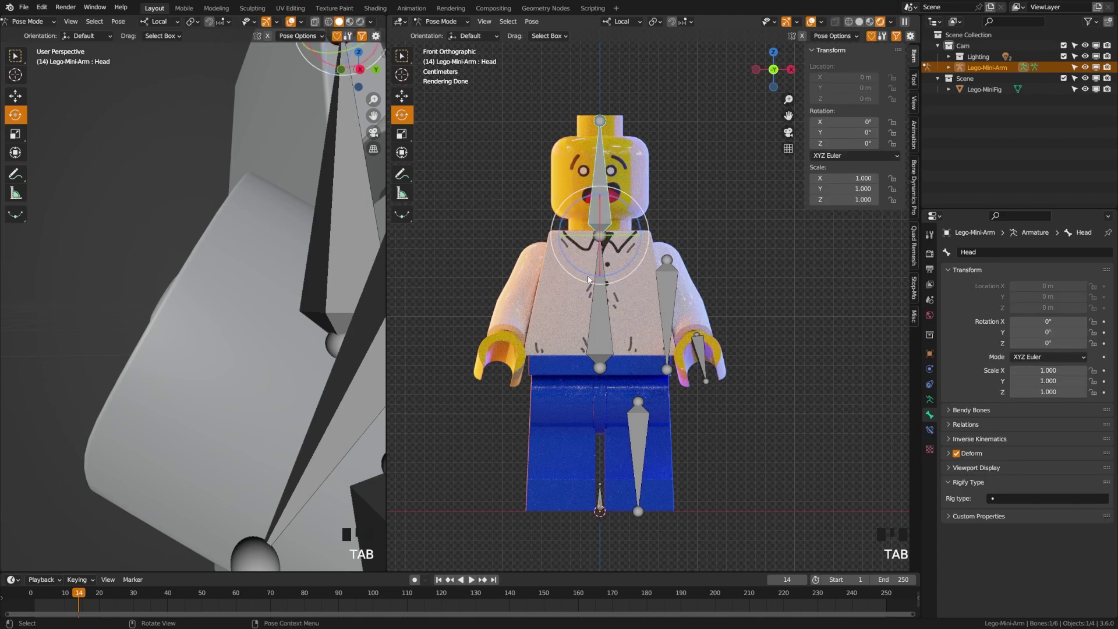
- Select Arm.L and Hand.L in turn to examine their local rotation axes, and save the file
click(672, 306)
click(700, 365)
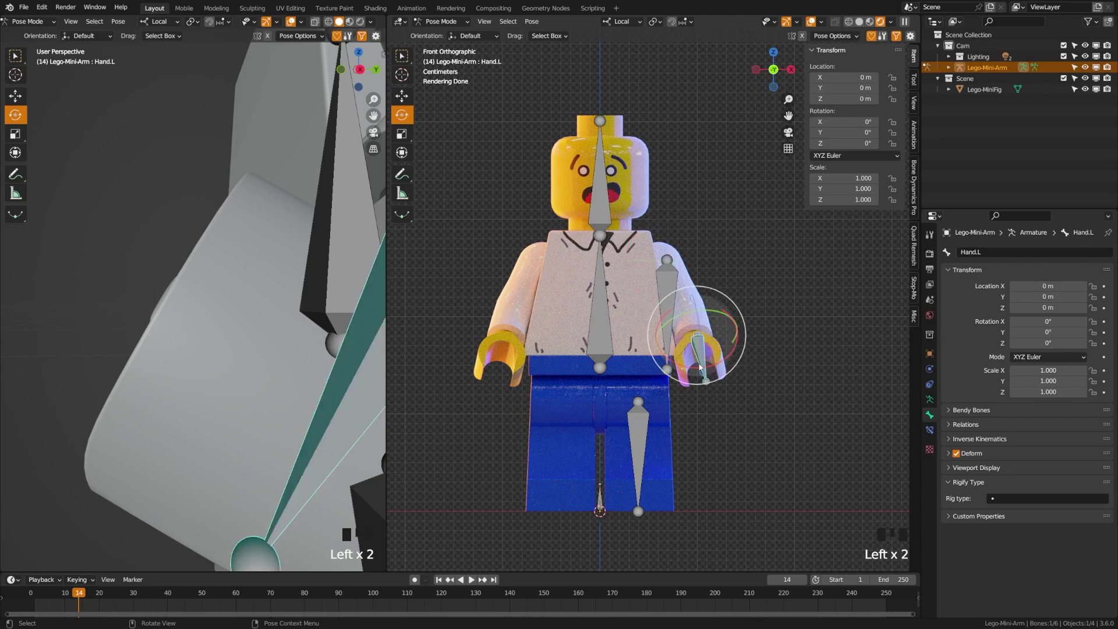
key(ctrl+s)
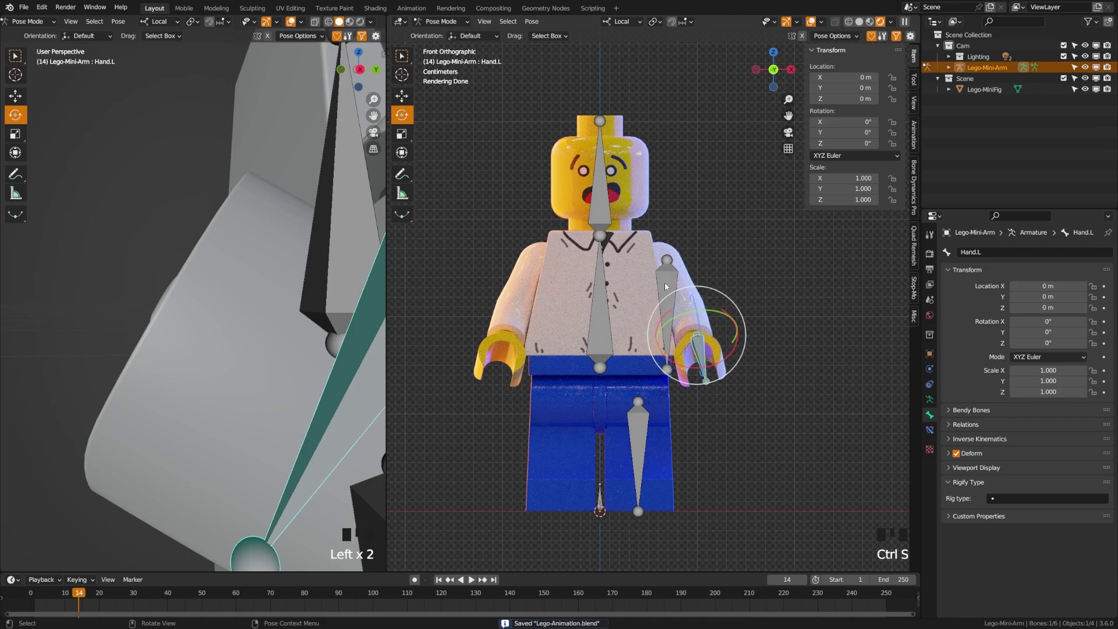
- Lock all location, rotation and scale channels of the Arm.L bone except its Z rotation
click(670, 303)
key(ctrl+s)
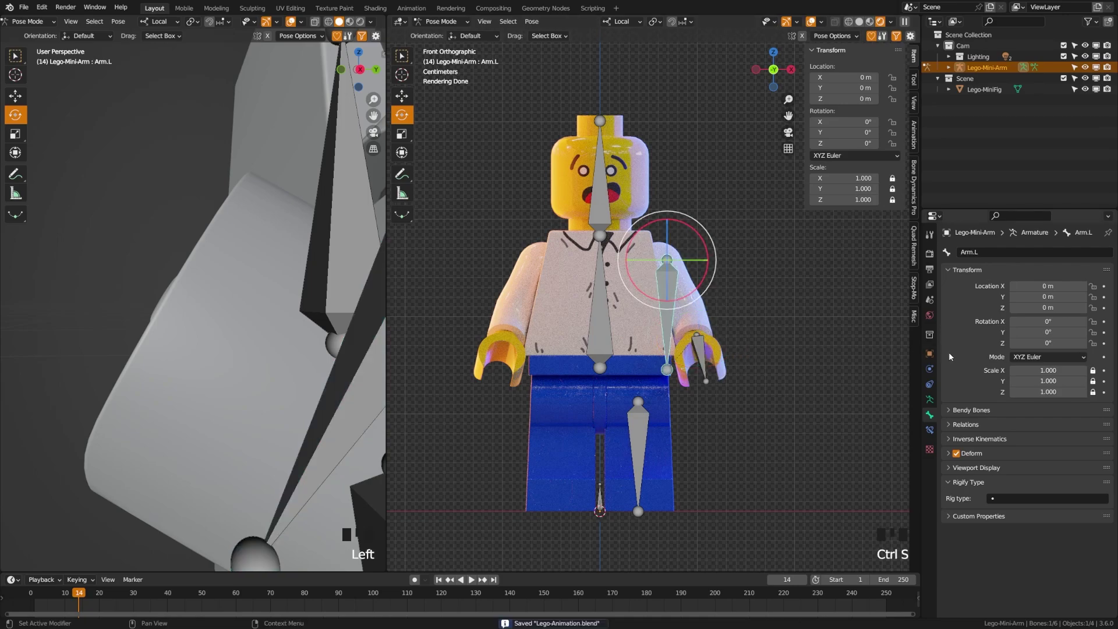
drag(1094, 287, 1095, 364)
key(ctrl+s)
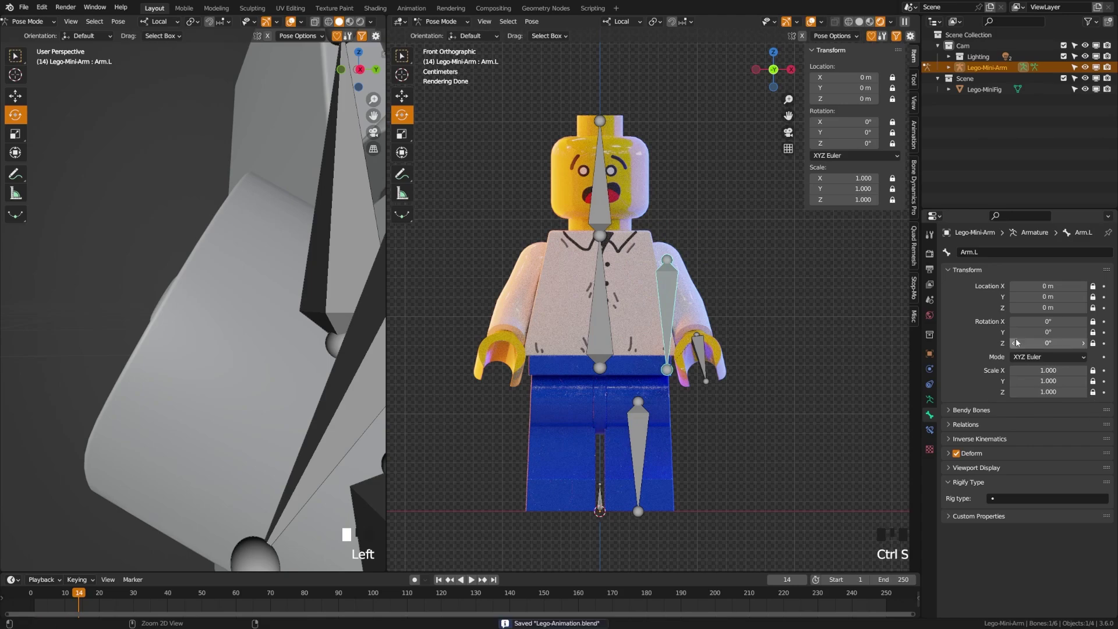
click(1094, 344)
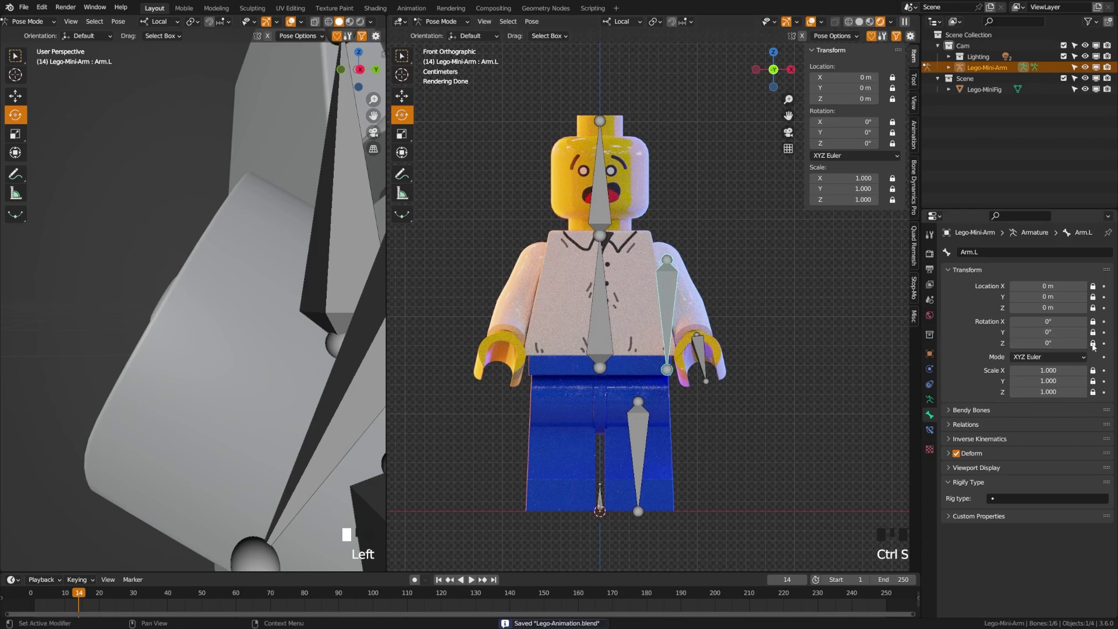
- Test the locks on Arm.L by trial-rotating it around its local Z axis, undo the rotation, and save
middle_drag(662, 275, 635, 270)
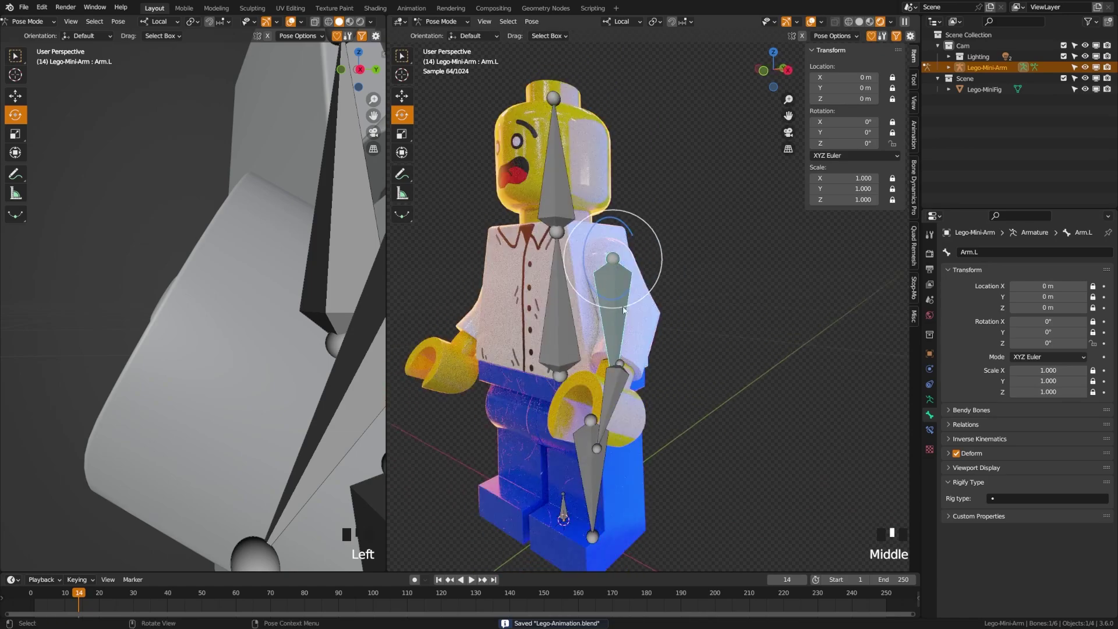
mouse_move(593, 277)
mouse_down()
mouse_move(585, 250)
mouse_move(634, 283)
mouse_move(582, 258)
mouse_move(586, 284)
mouse_up()
key(ctrl+z)
key(ctrl+s)
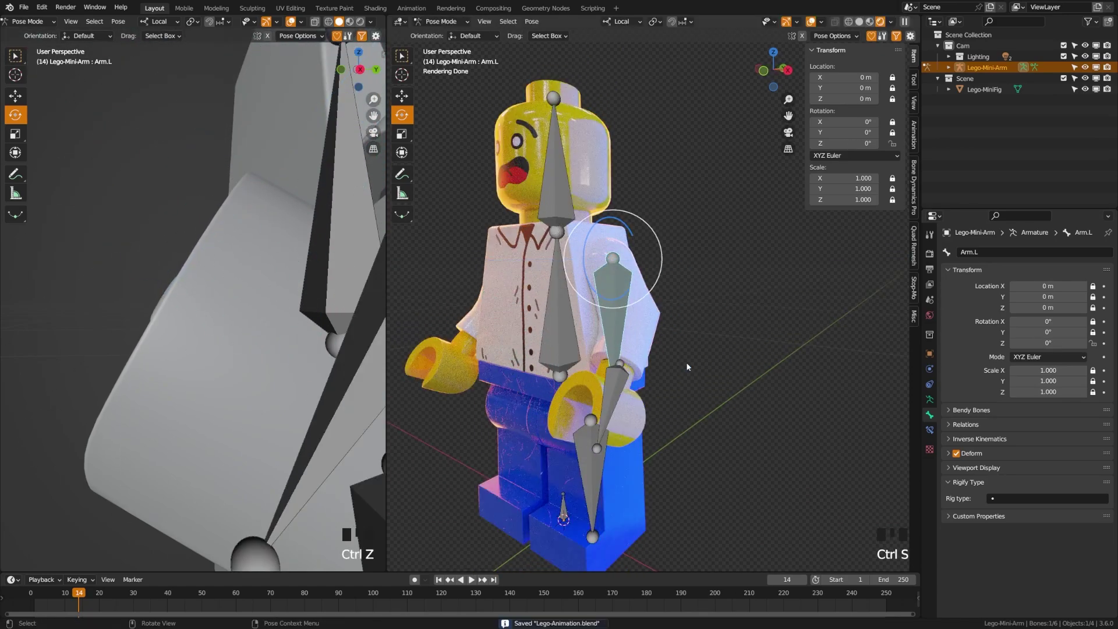
- Lock all location, rotation and scale channels of the Hand.L bone except its Y rotation
key(KP_1)
shift+middle_drag(688, 367, 646, 360)
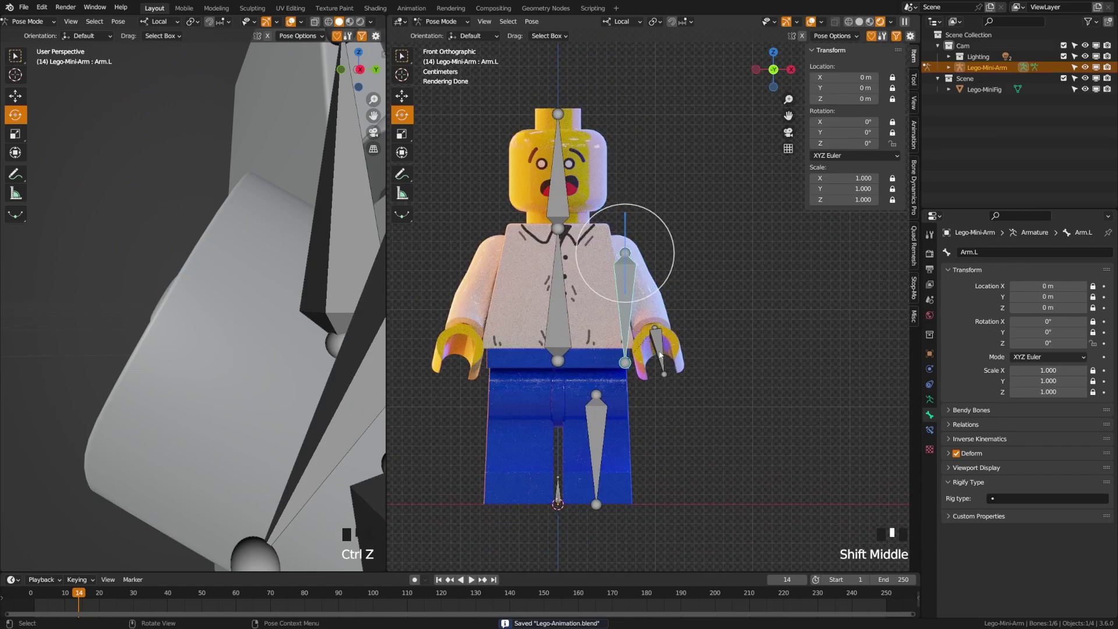
click(679, 348)
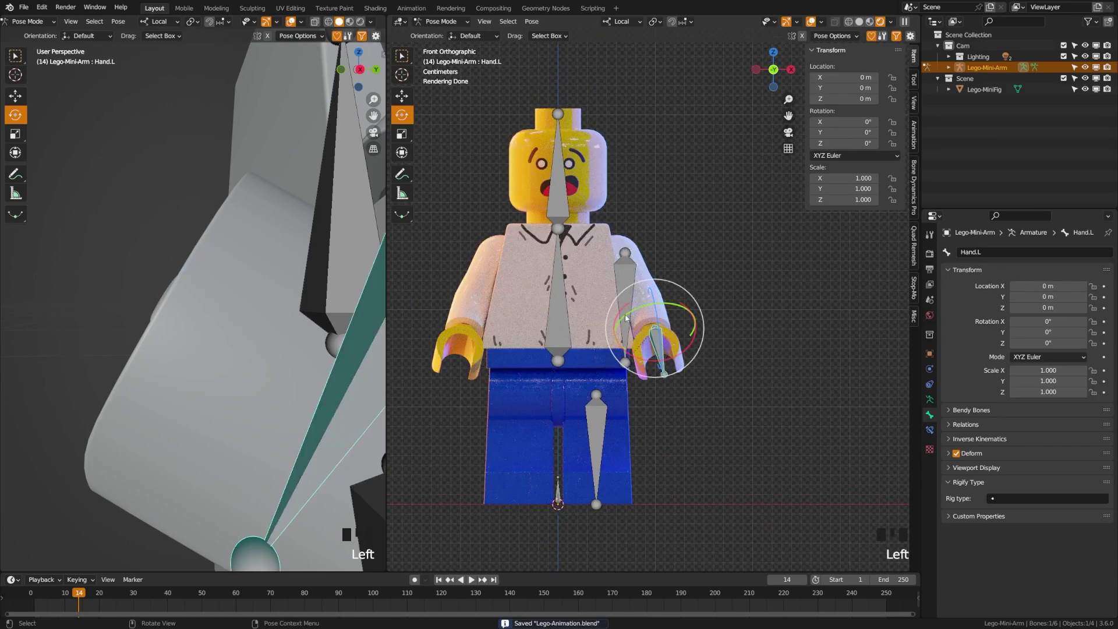
drag(1093, 286, 1095, 406)
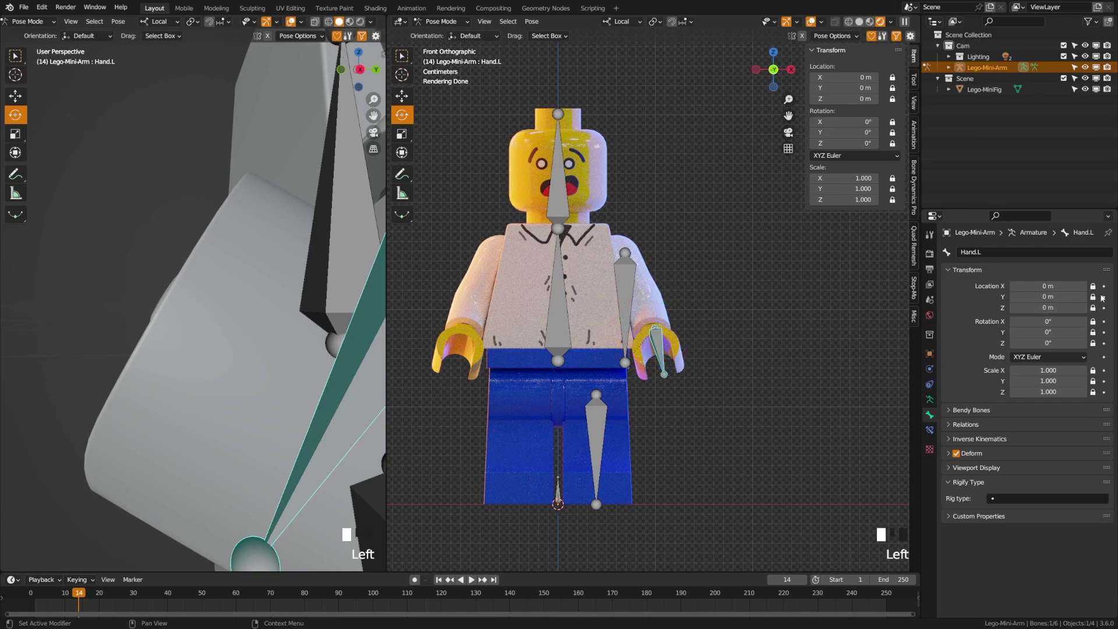
click(1093, 332)
- Test the locks on Hand.L by trial-rotating it around its local Y axis, undo the rotation, and save
drag(662, 311, 689, 321)
key(ctrl+z)
key(ctrl+s)
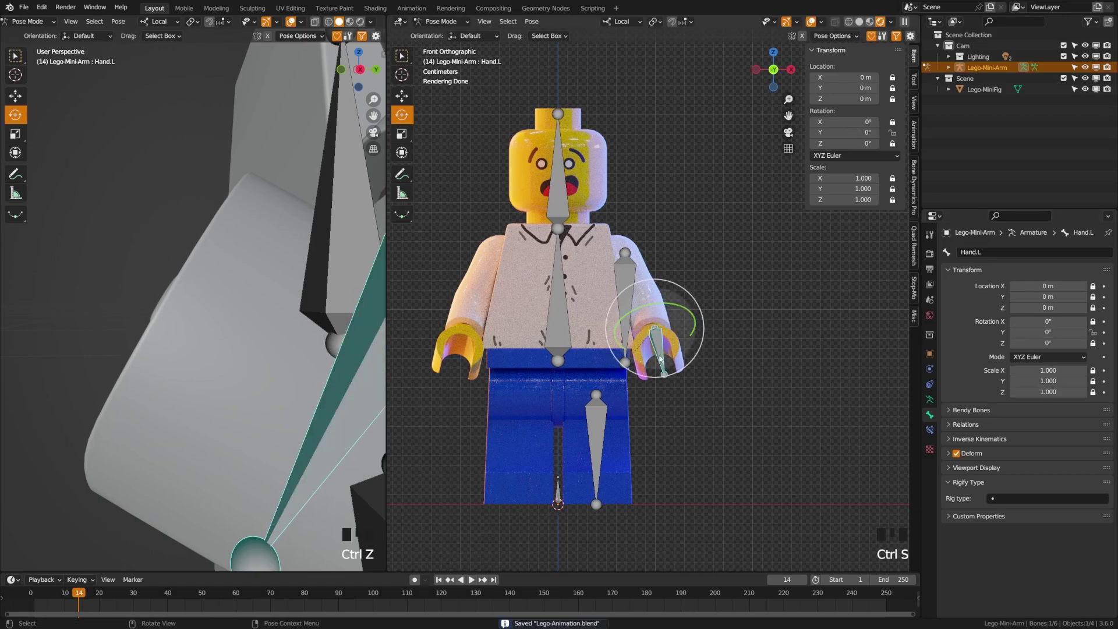
- Test how the Body bone moves its child bones by trial-moving it, and cancel the move
shift+middle_drag(580, 358, 619, 342)
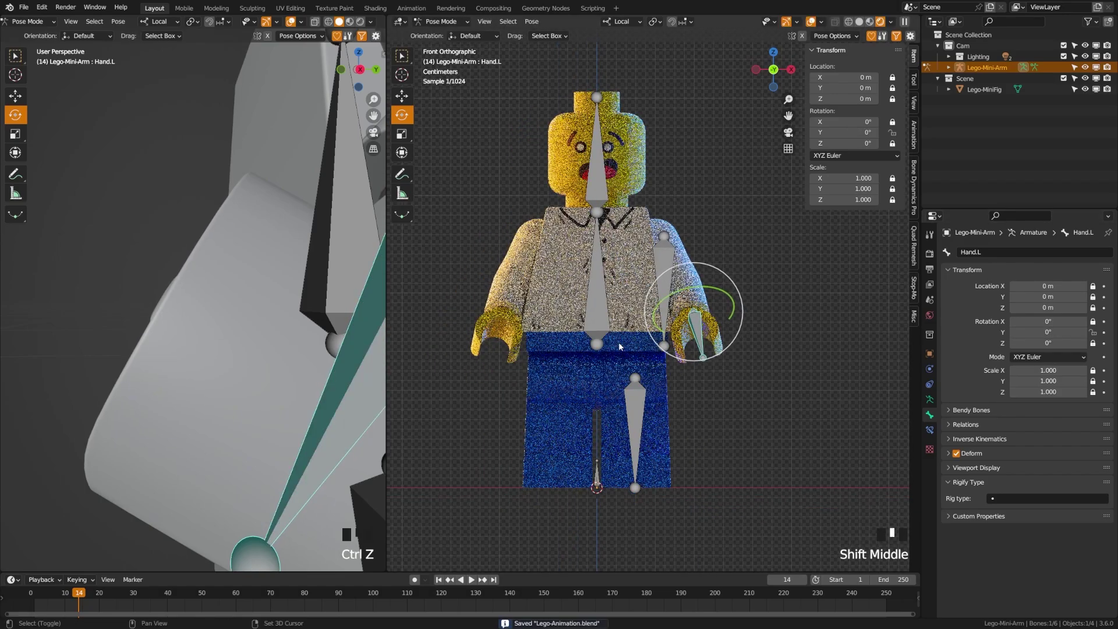
click(593, 320)
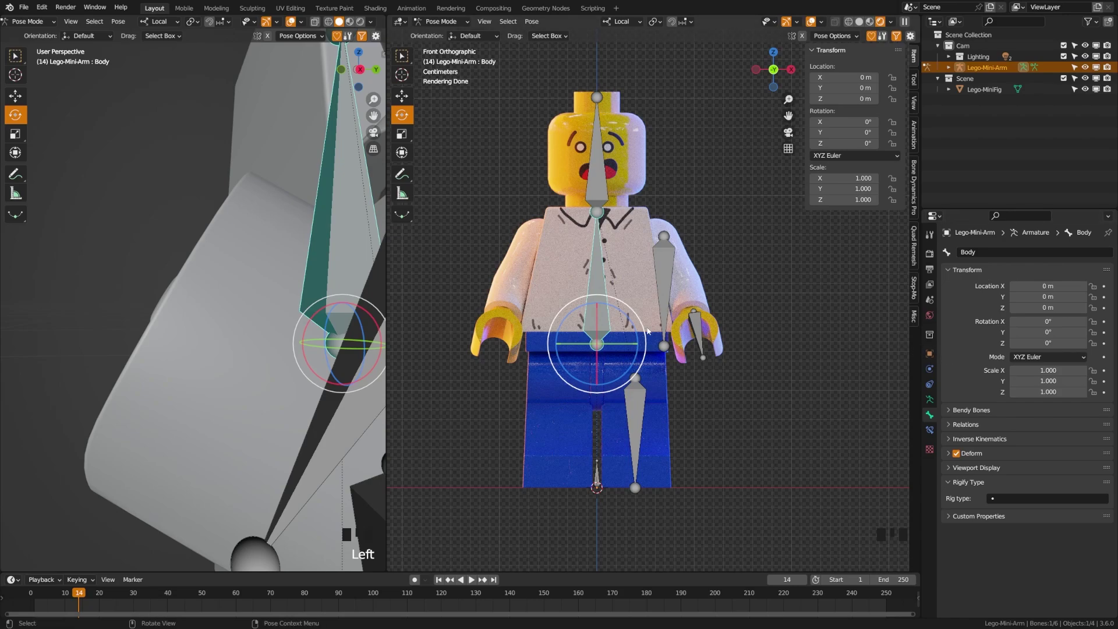
key(g)
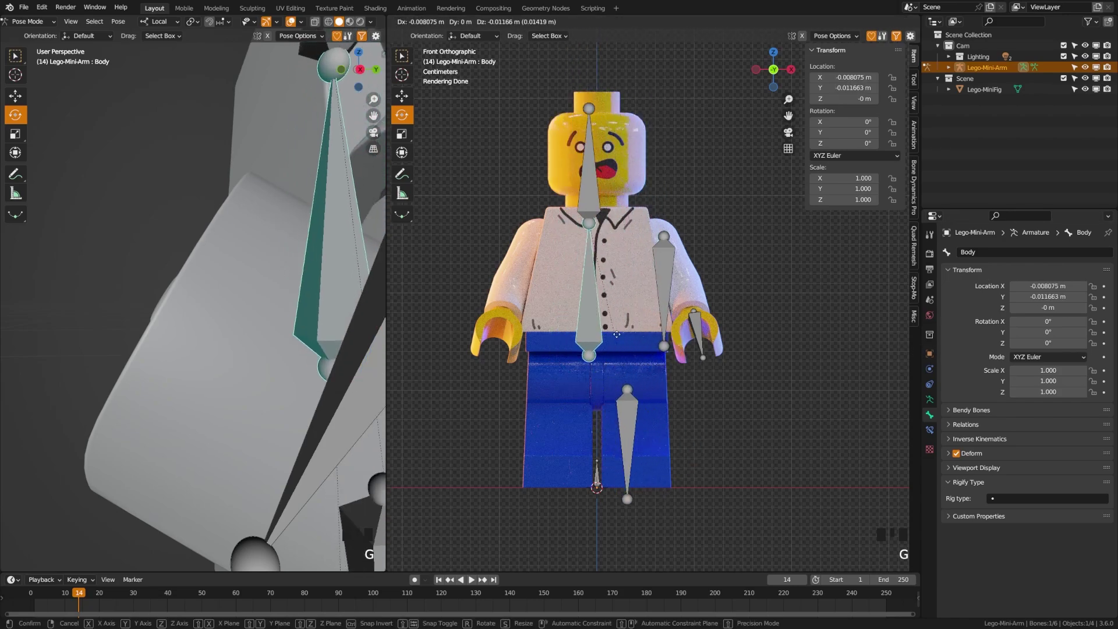
key(Escape)
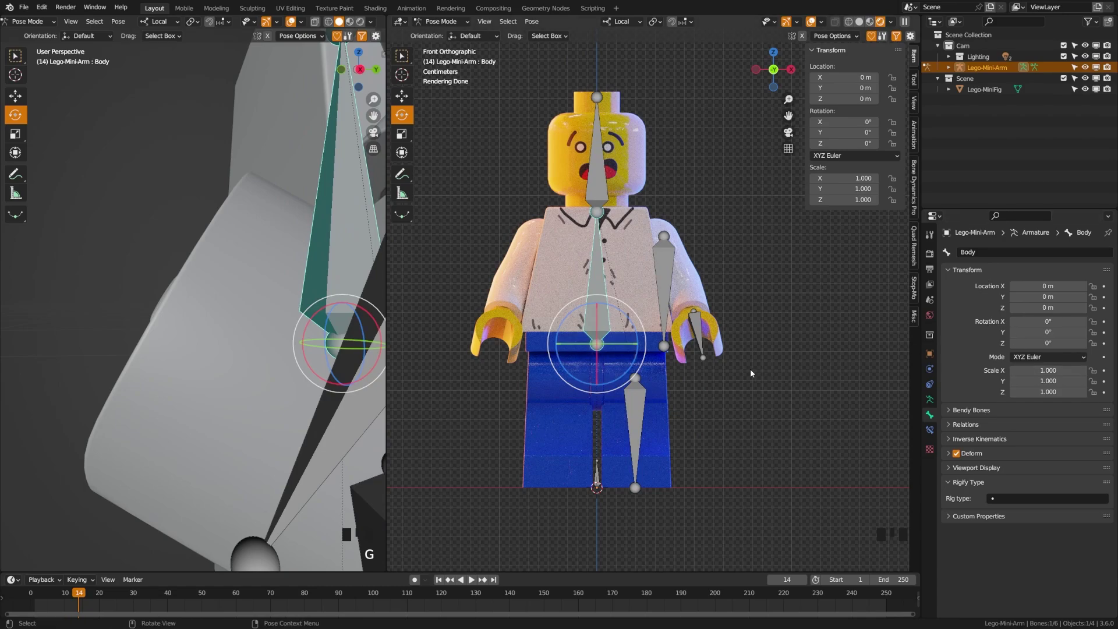
- Lock the Body bone's scale on all three axes and save the file
key(ctrl+s)
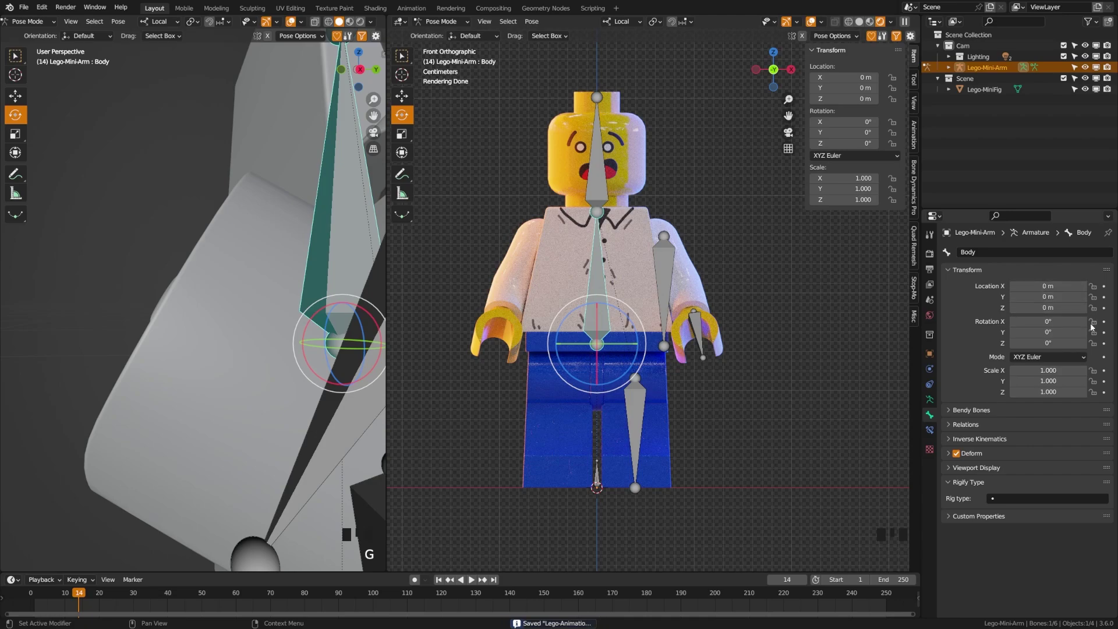
drag(1094, 334, 1093, 392)
key(ctrl+s)
- Lock the Head bone's X and Z rotation and its scale on all axes, leaving Y rotation unlocked
click(595, 193)
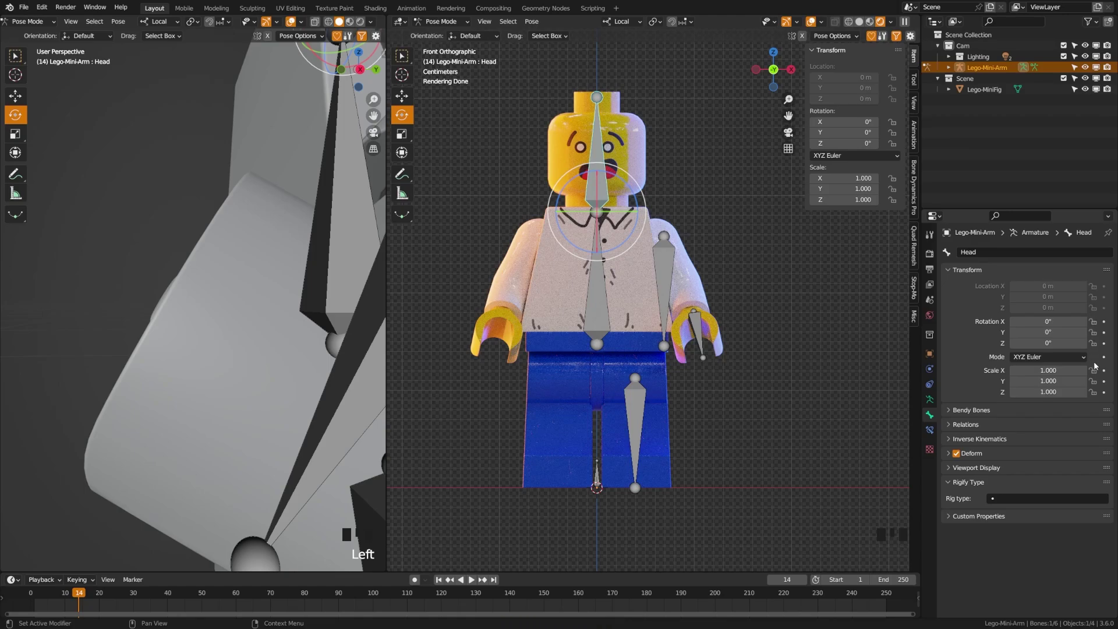
drag(1097, 337, 1093, 392)
- Lock all location, rotation and scale channels of the Leg.L bone except its Z rotation
shift+middle_drag(646, 322, 655, 297)
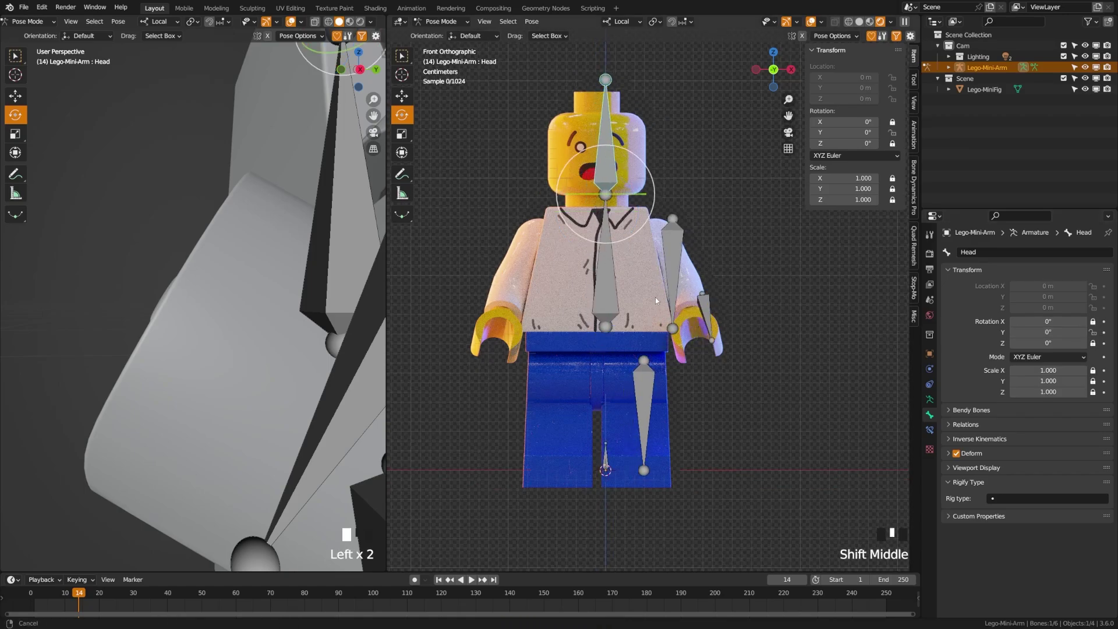
click(650, 392)
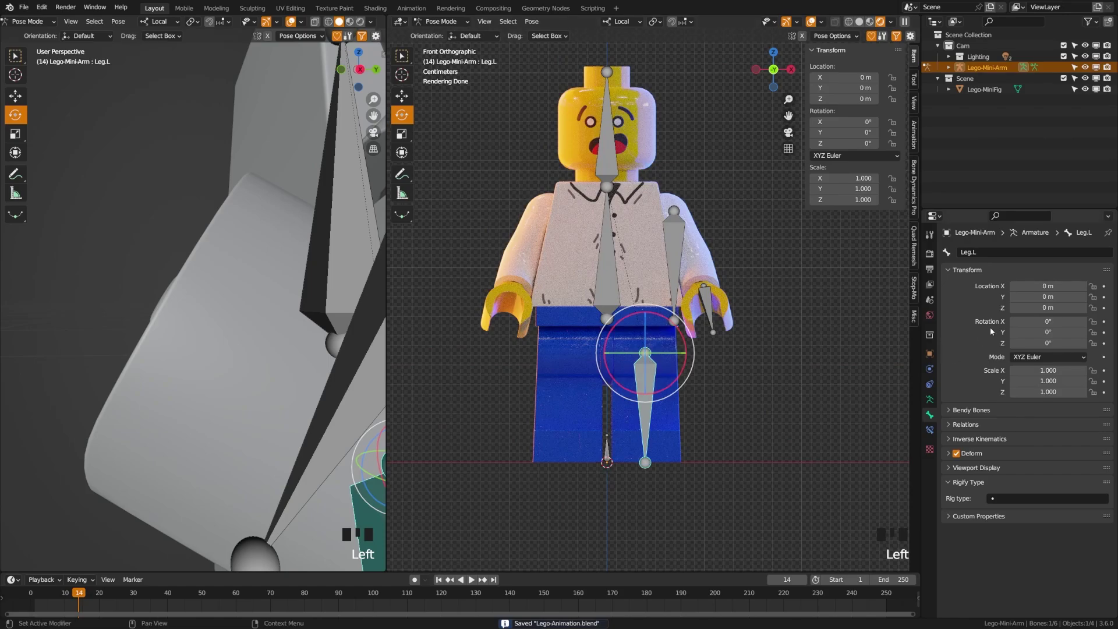
drag(1093, 286, 1094, 392)
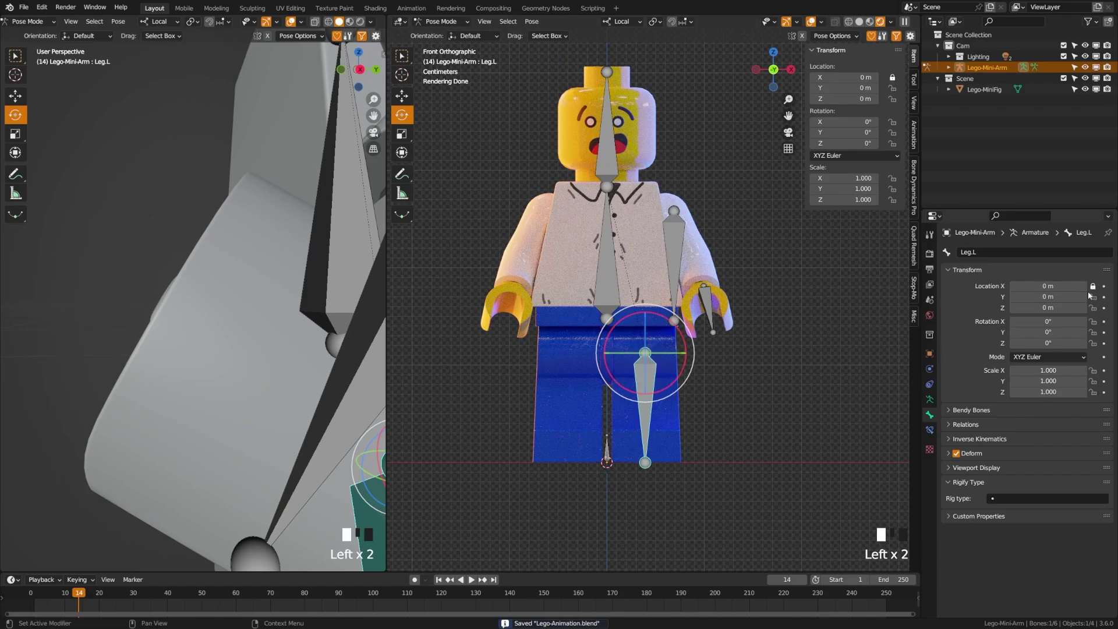
click(1093, 343)
- Test the locks on Leg.L by trial-rotating it, cancel the rotation, deselect all bones, and save
middle_drag(717, 443, 598, 386)
scroll(622, 379, down, 7)
key(r)
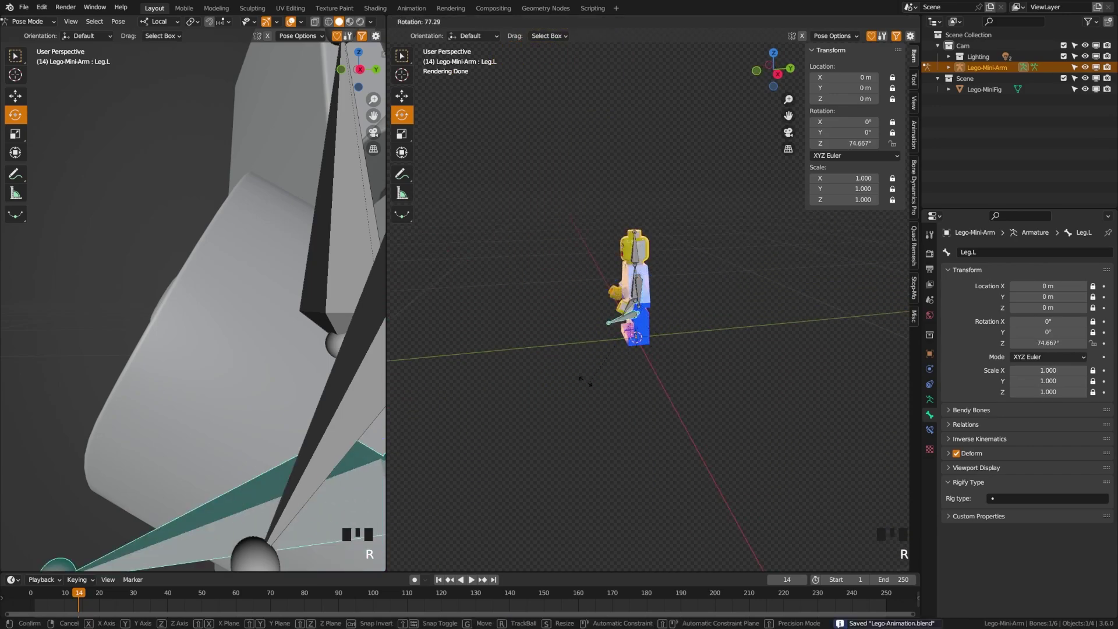
key(Escape)
key(alt+a)
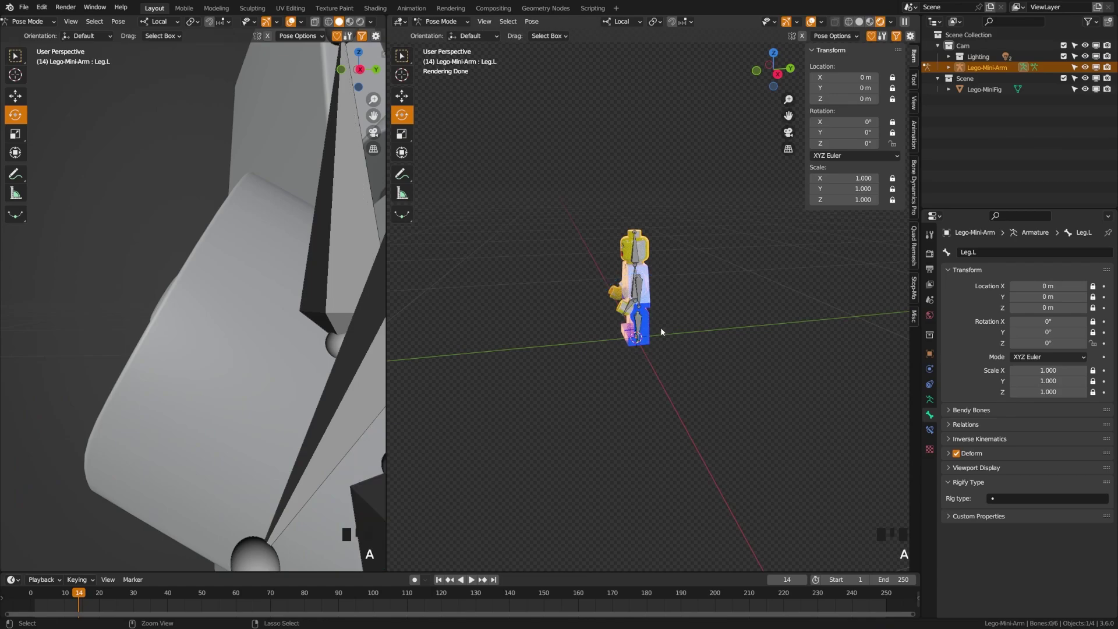
key(ctrl+s)
- Select all bones in Edit Mode, symmetrize the armature to create the opposite arm, hand and leg, deselect all, and save
key(KP_1)
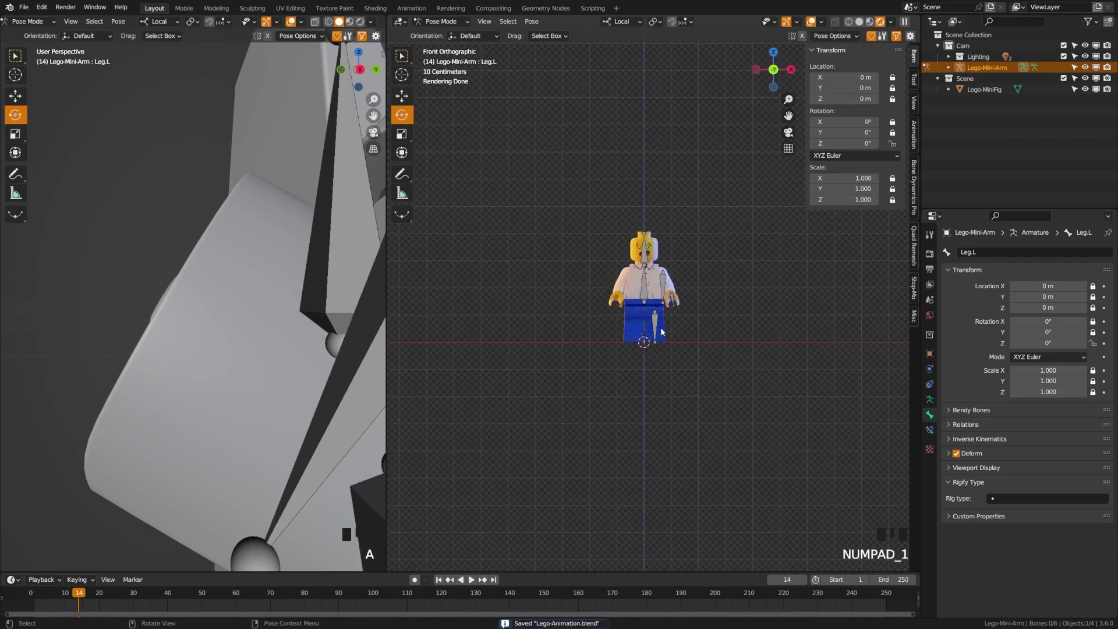
scroll(662, 332, up, 5)
shift+middle_drag(636, 404, 641, 396)
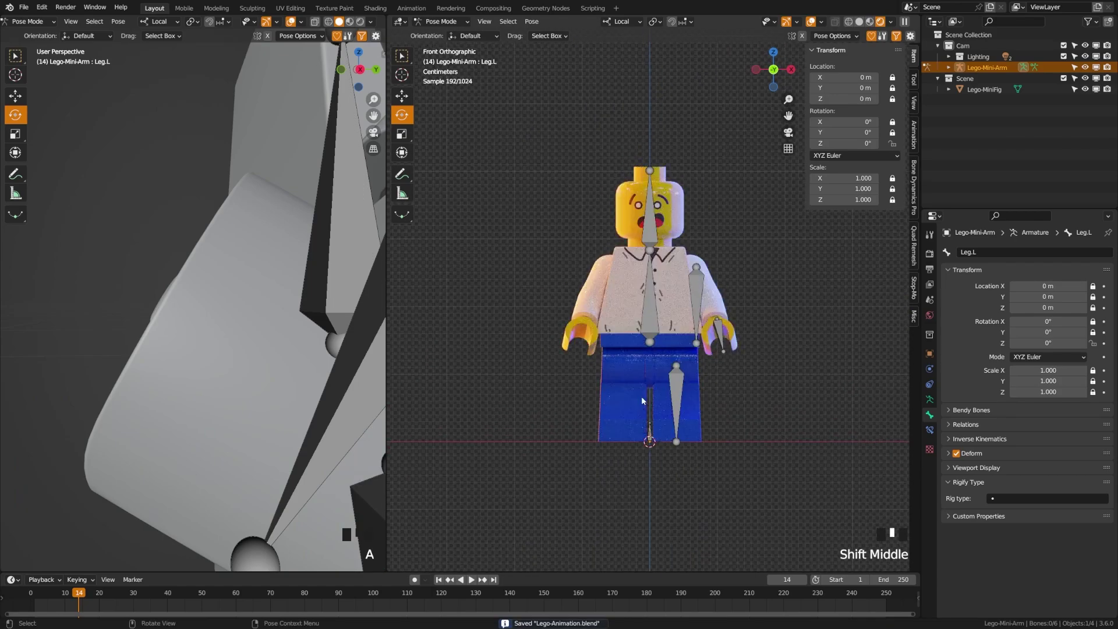
key(Tab)
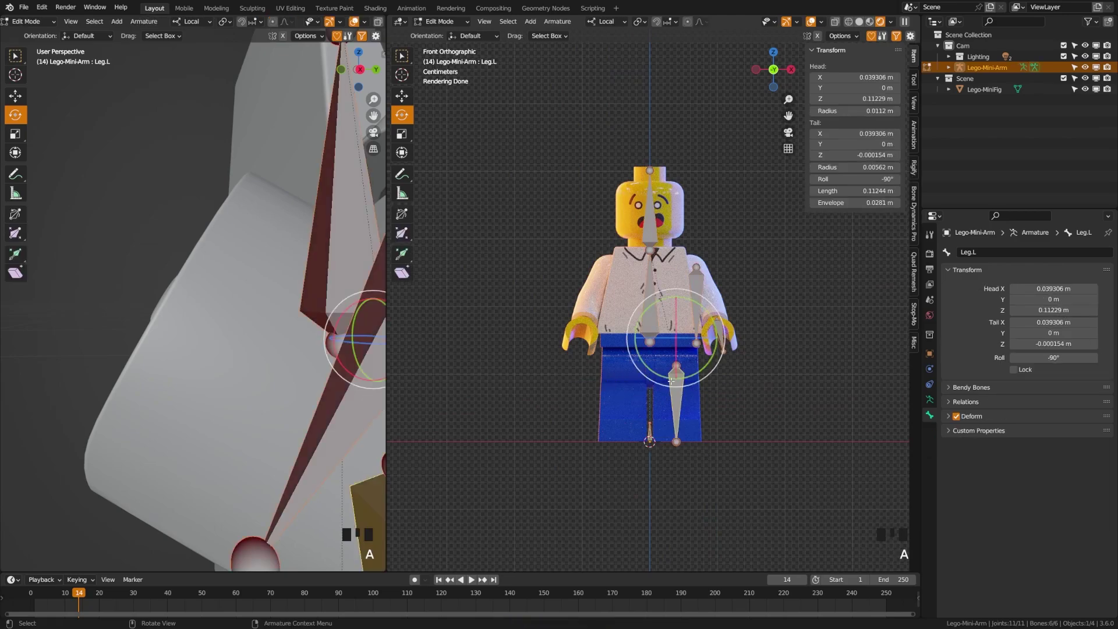
scroll(671, 382, up, 2)
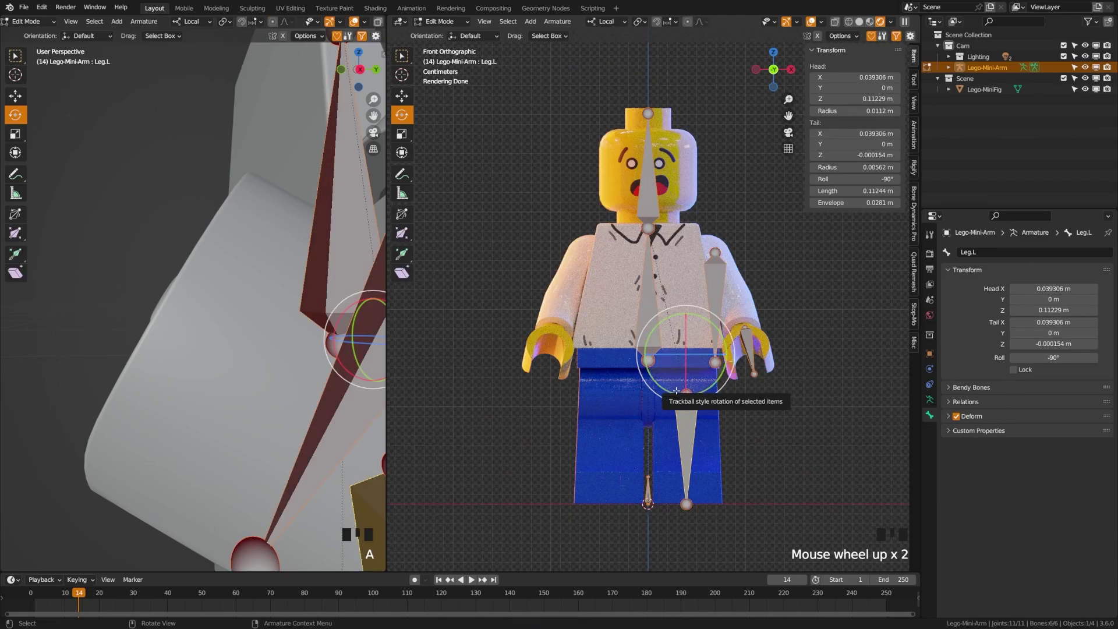
key(space)
text(symm)
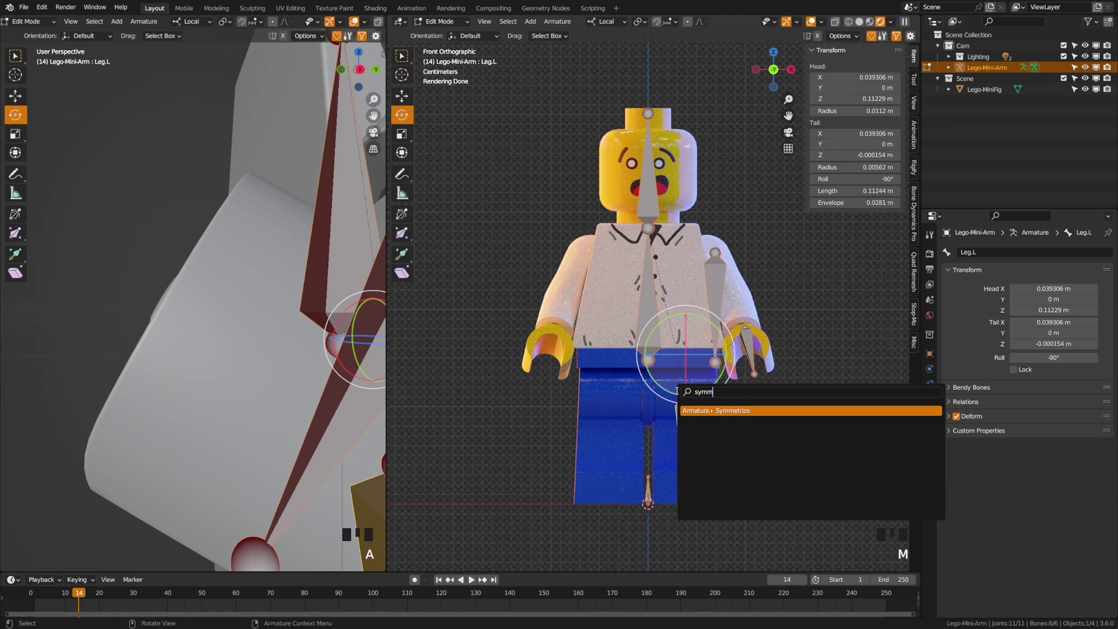
key(Return)
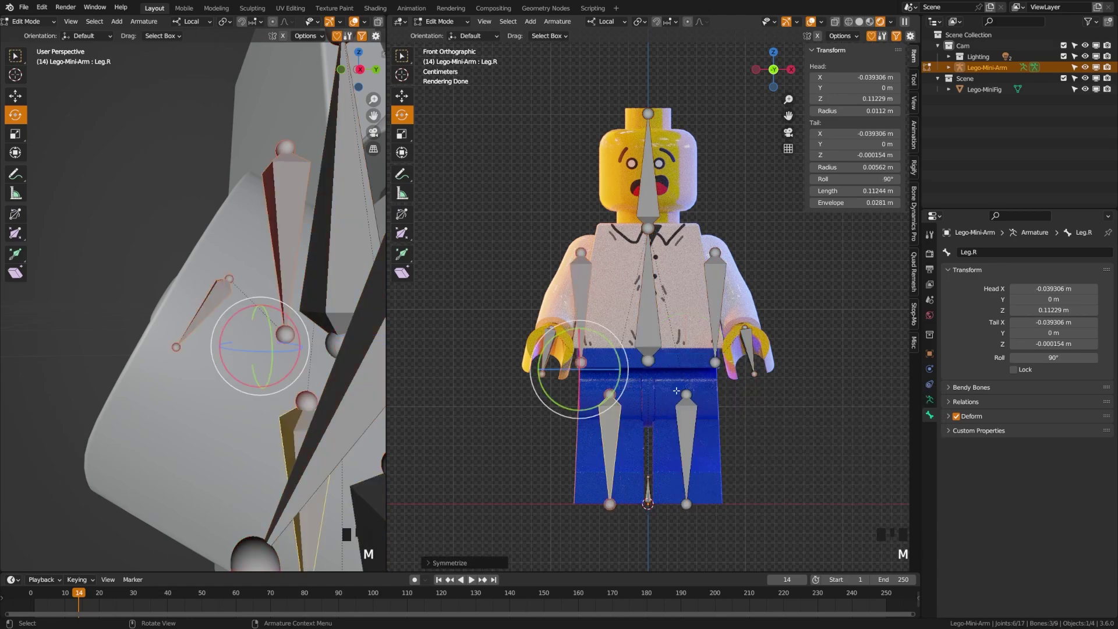
key(alt+a)
key(ctrl+s)
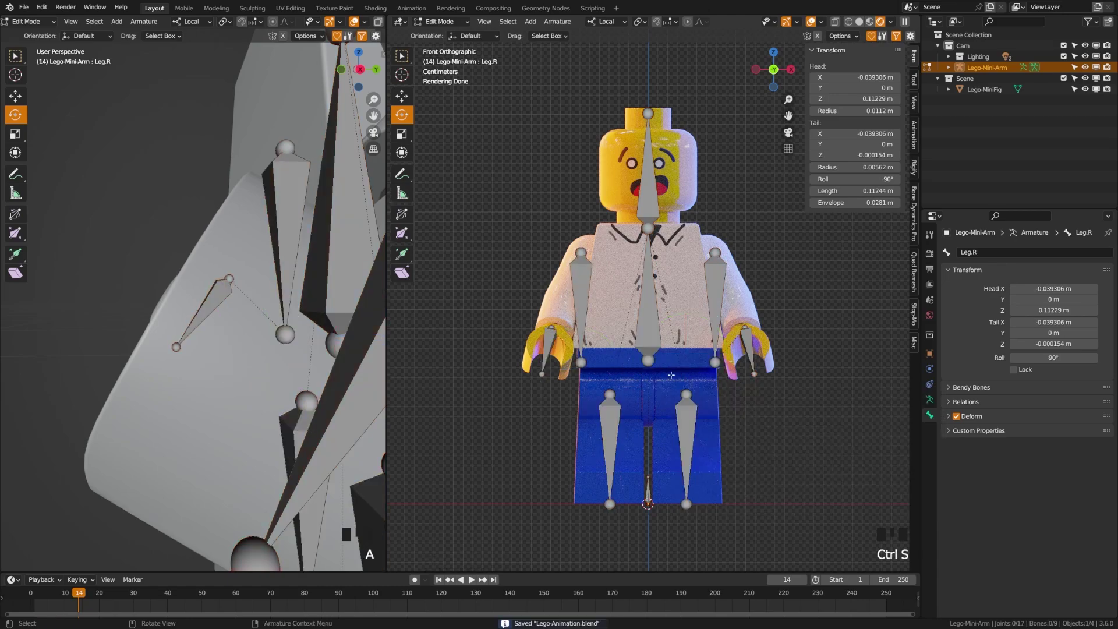
- Return to Pose Mode and select the mirrored Leg.R and Arm.R bones to examine their transform locks
key(Tab)
click(620, 433)
click(584, 300)
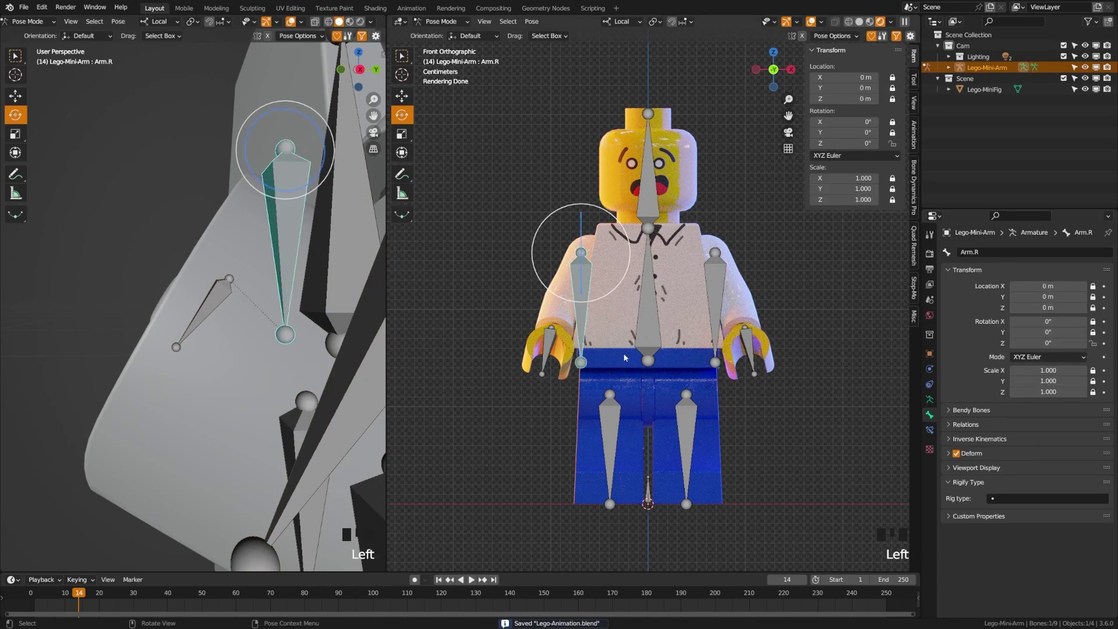
- Deselect all bones and save the file
scroll(655, 367, down, 3)
key(alt+a)
key(ctrl+s)
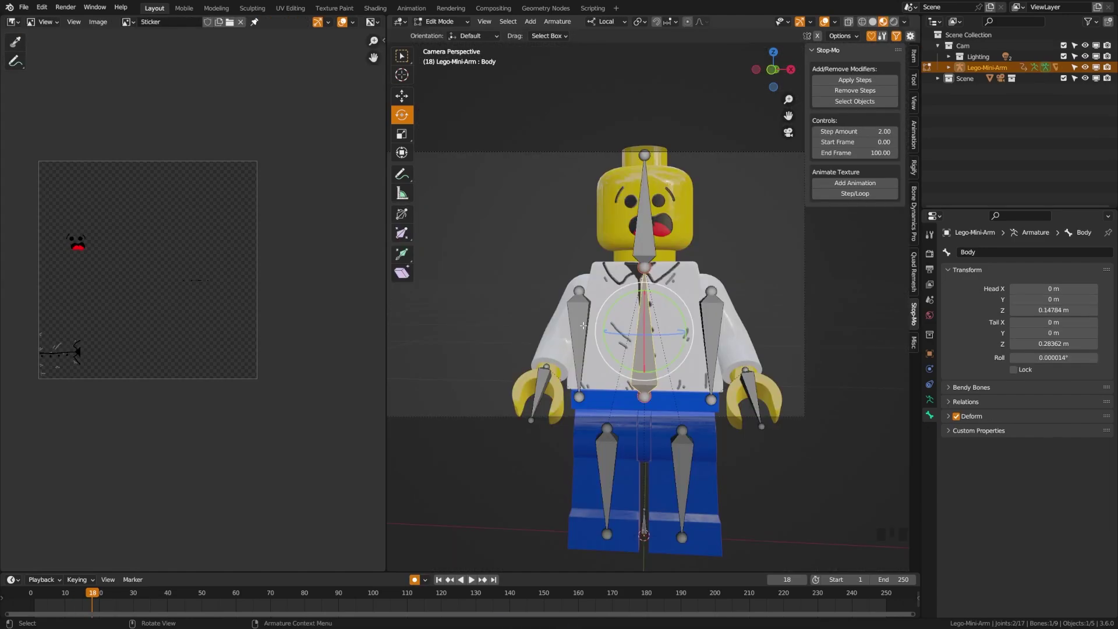
- Parent the two upper arm bones to the Body bone in Edit Mode, with Body as the active bone
click(579, 341)
shift+click(646, 344)
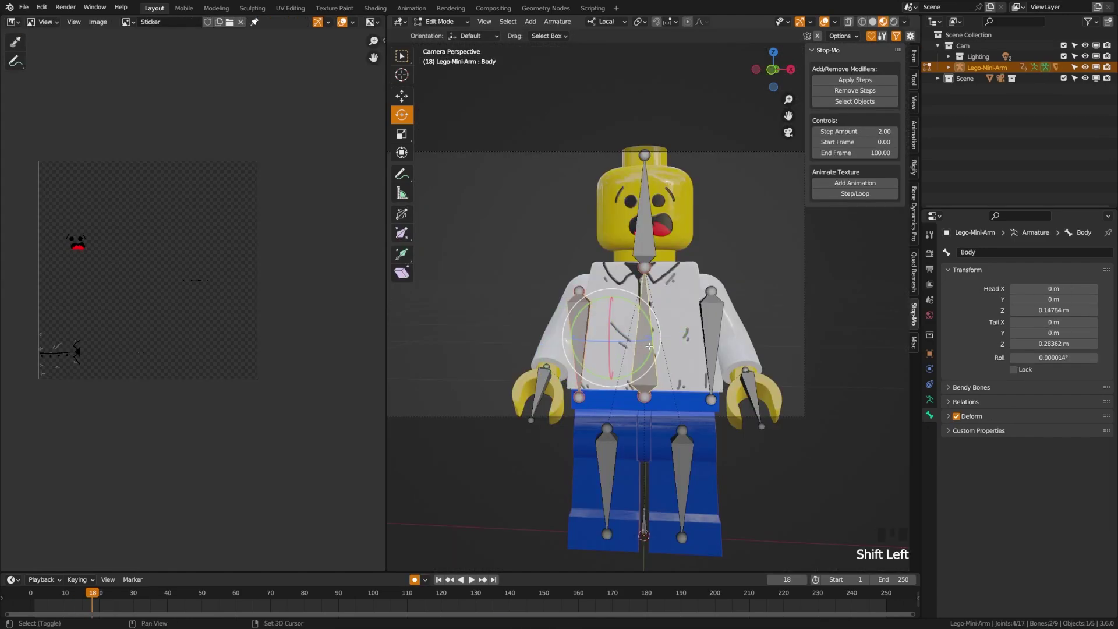
click(712, 341)
shift+click(579, 341)
shift+click(650, 352)
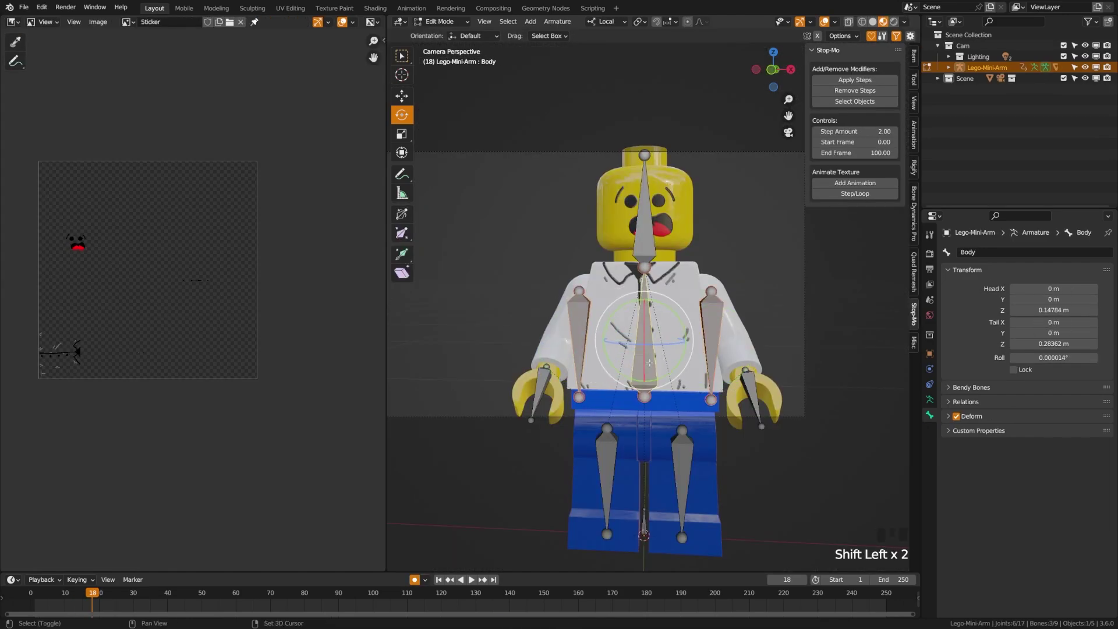
key(ctrl+p)
click(651, 365)
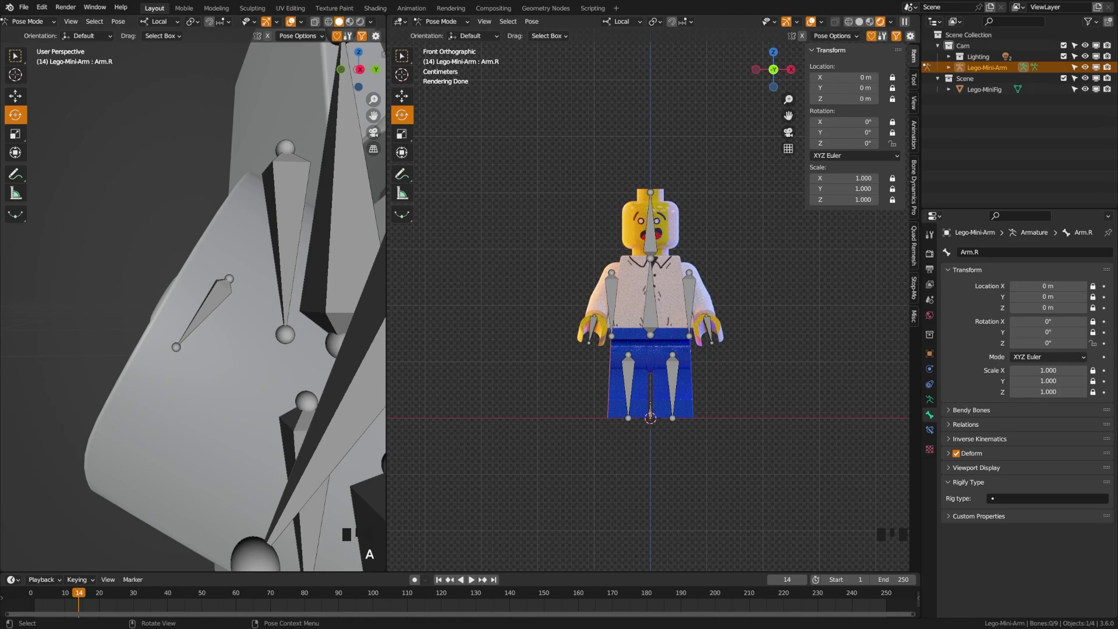
- Save, return to Object Mode, and parent the Lego-MiniFig mesh to the Lego-Mini-Arm armature with an Armature Deform option
scroll(715, 384, up, 3)
key(ctrl+s)
click(716, 383)
key(Tab)
click(692, 312)
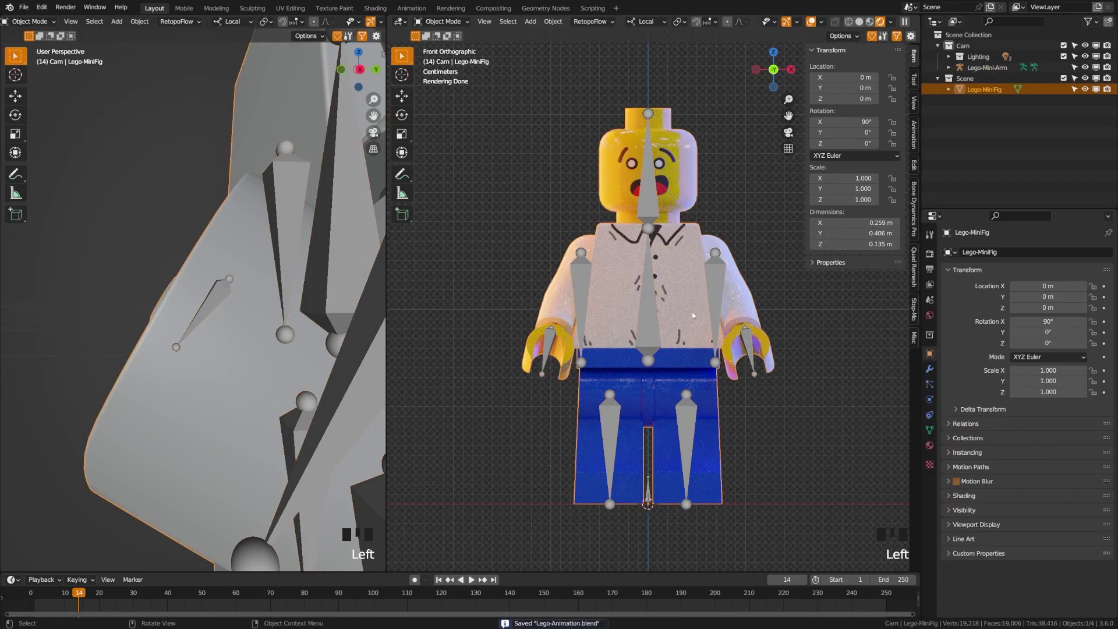
key(ctrl+s)
shift+click(649, 329)
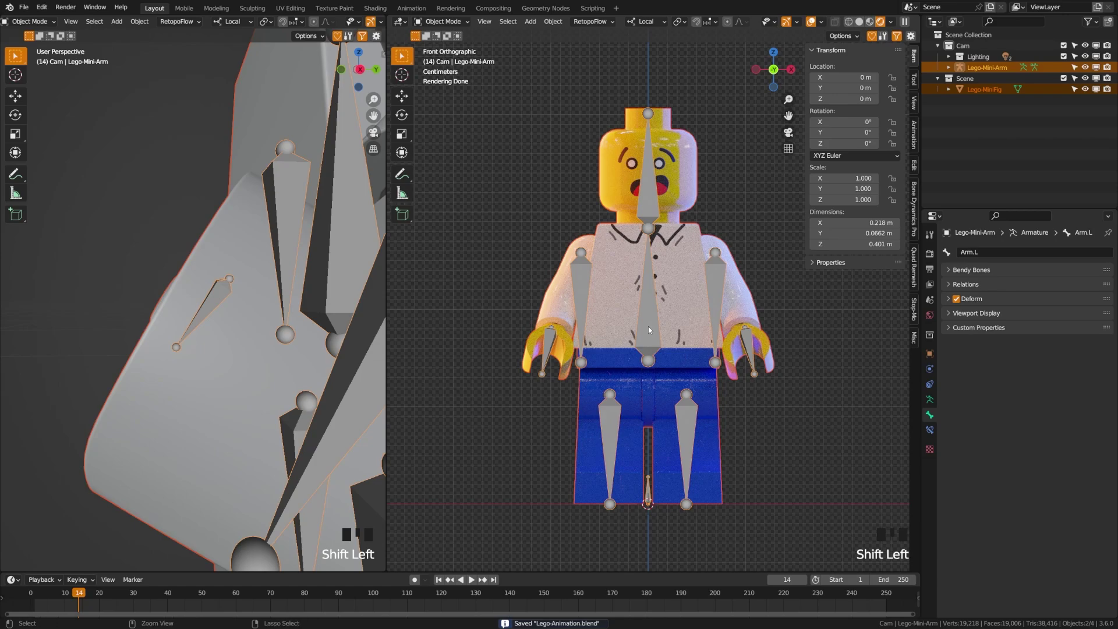
key(ctrl+p)
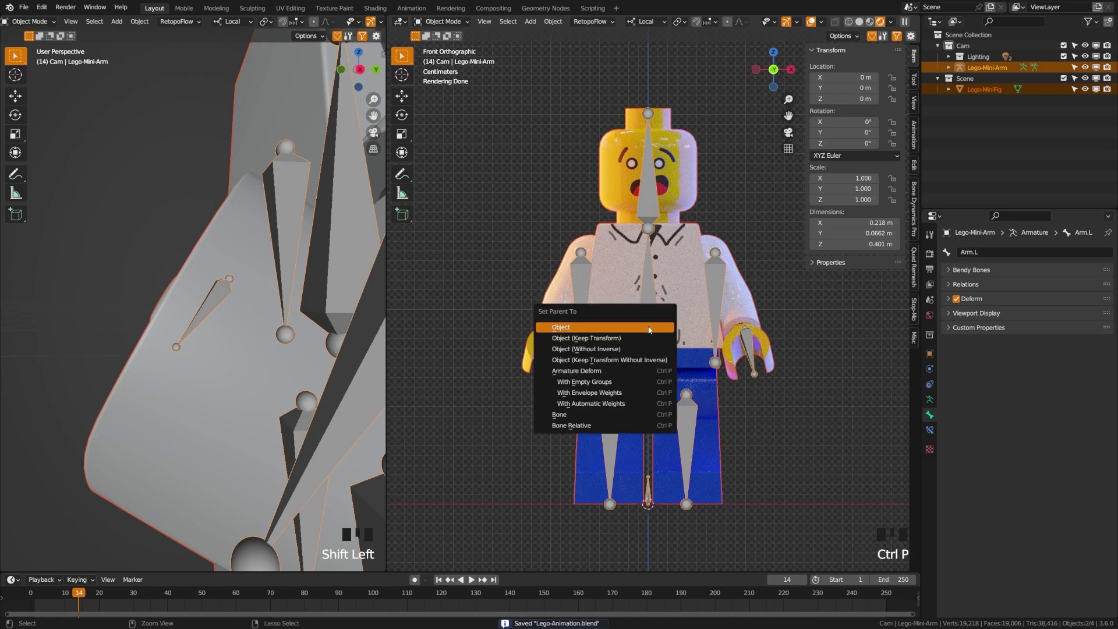
click(634, 392)
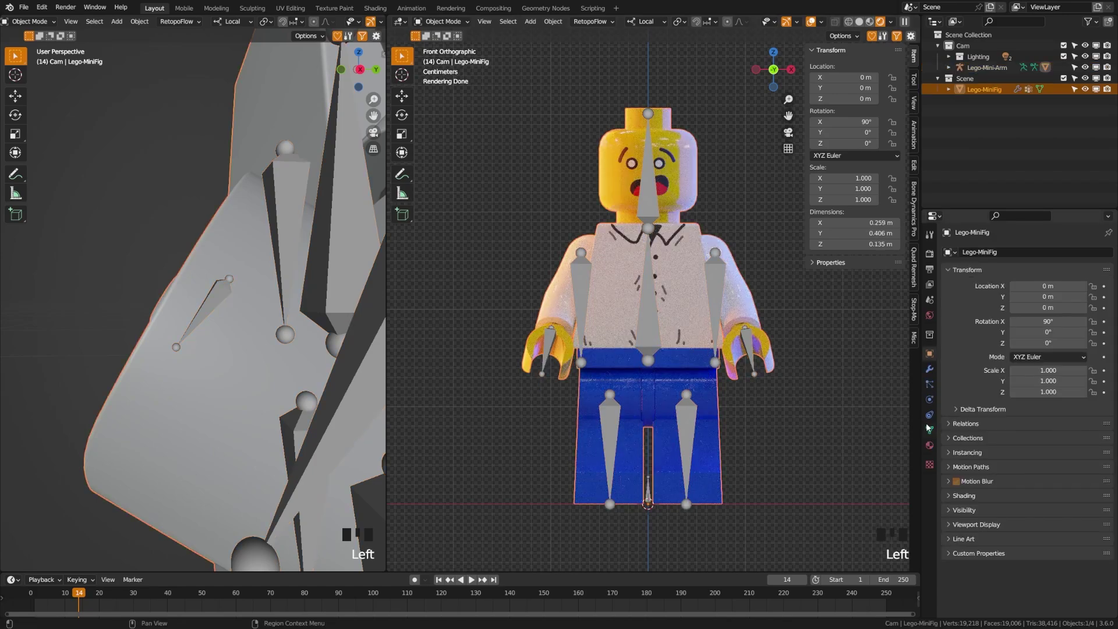
- Display the Lego-MiniFig mesh's vertex groups in a list long enough to show every group
click(930, 431)
drag(1012, 342, 1013, 407)
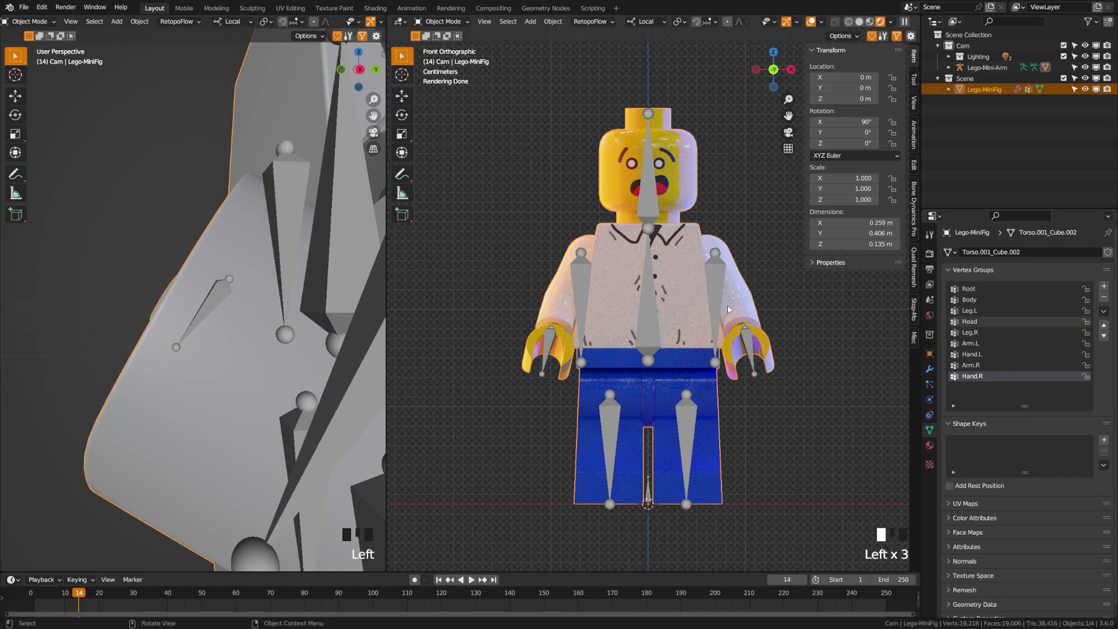
shift+middle_drag(734, 358, 719, 368)
click(732, 348)
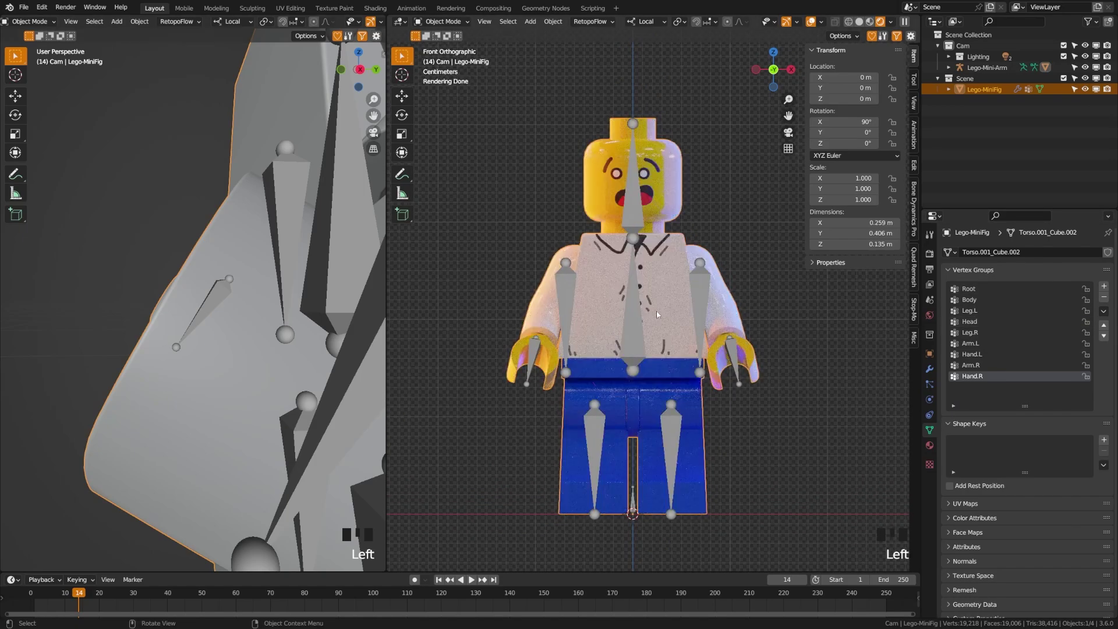
- In Edit Mode with solid shading, select the figure's whole left hand and assign it to the Hand.L vertex group
key(Tab)
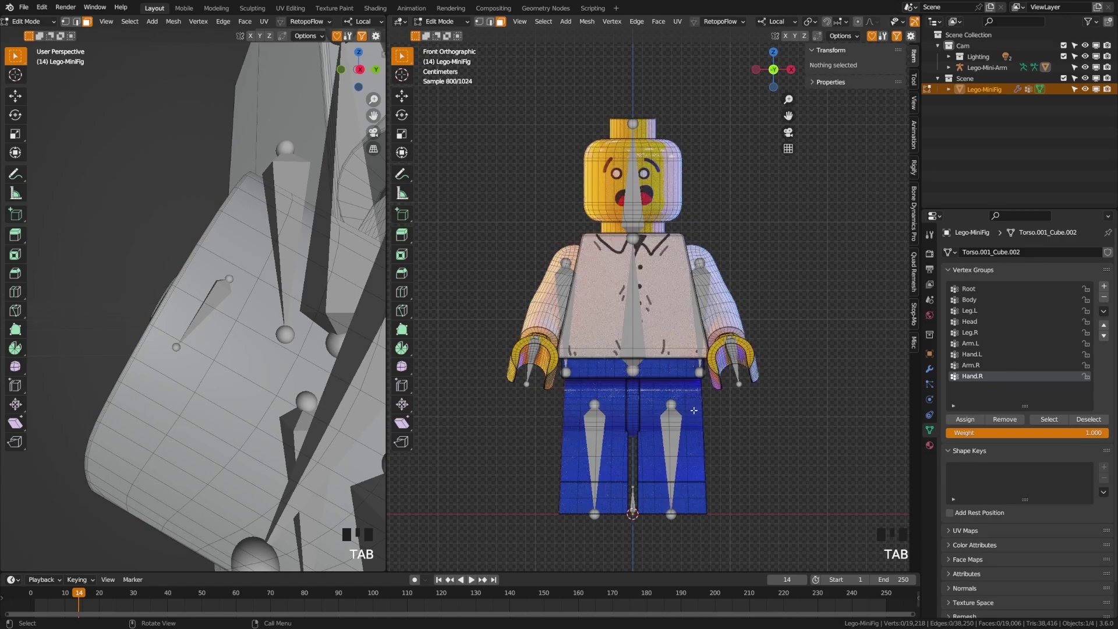
key(z)
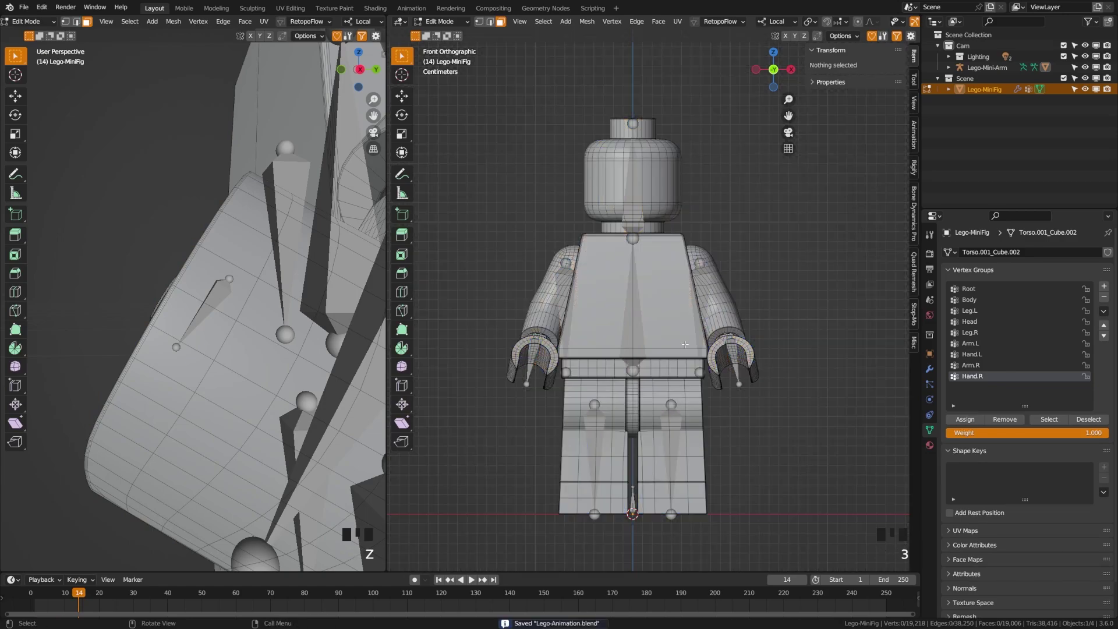
key(l)
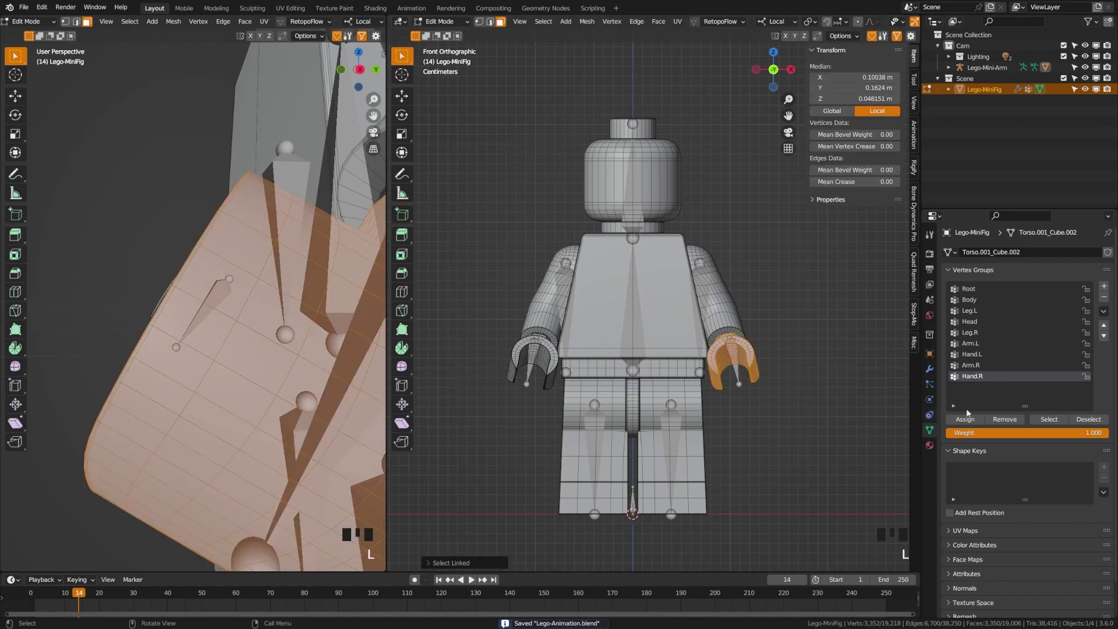
click(972, 354)
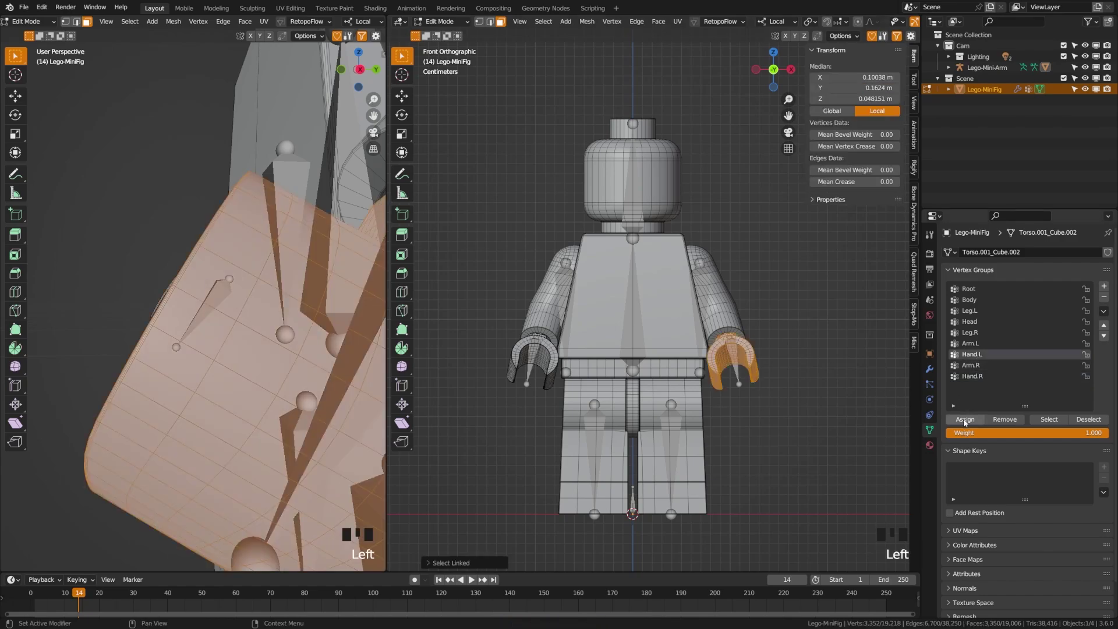
click(965, 420)
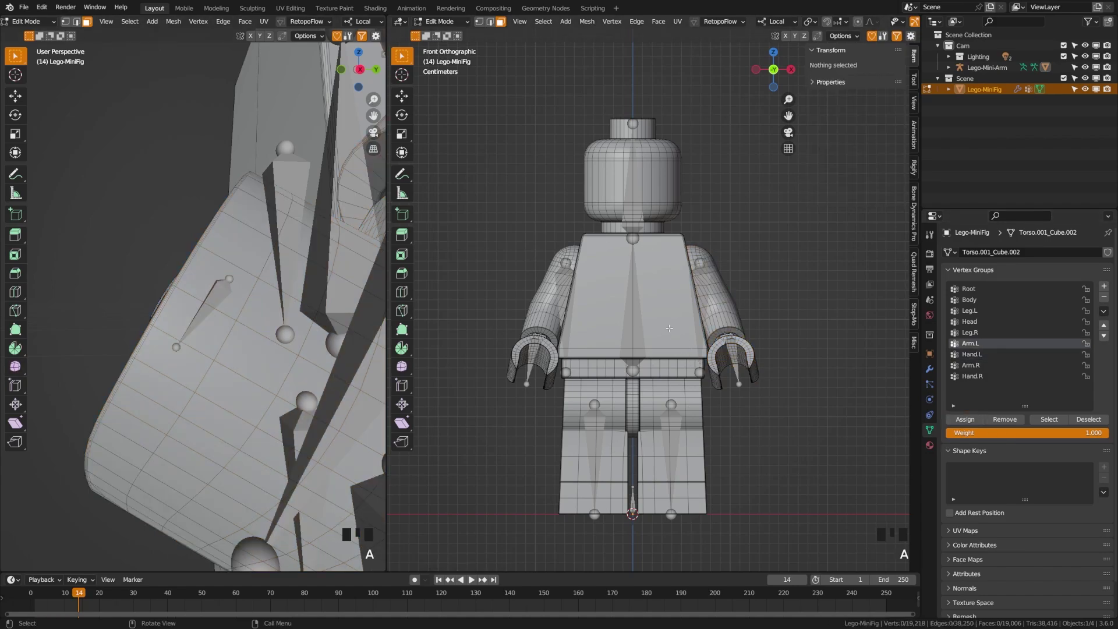
- Assign the remaining body parts to their matching vertex groups, including Hand.R, Leg.L and Leg.R, and return to Object Mode
click(973, 376)
key(alt+a)
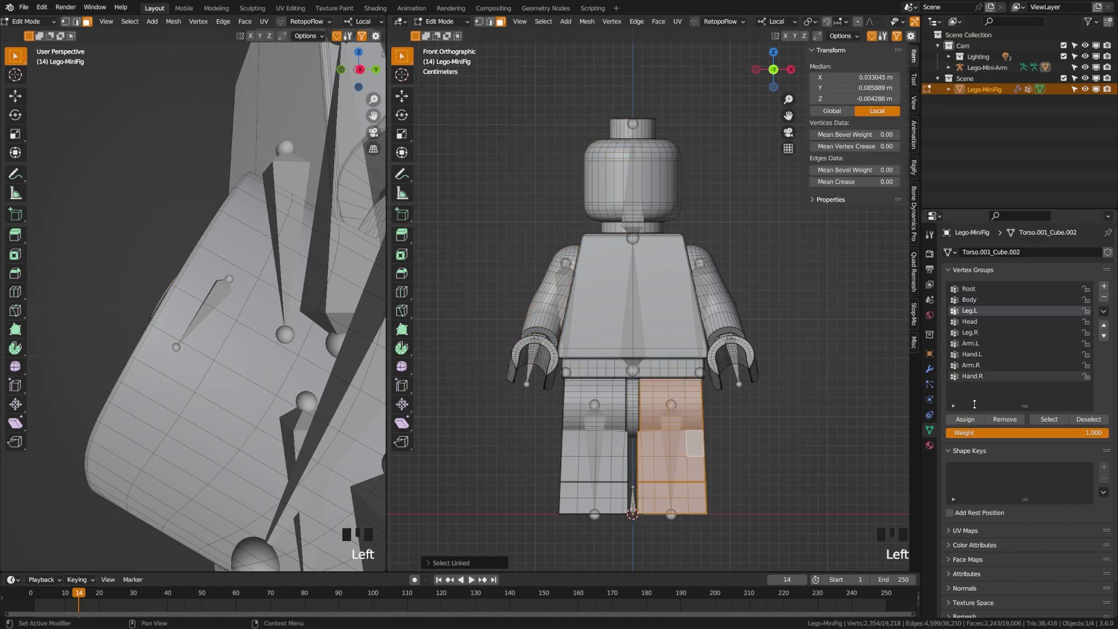
click(969, 333)
key(Tab)
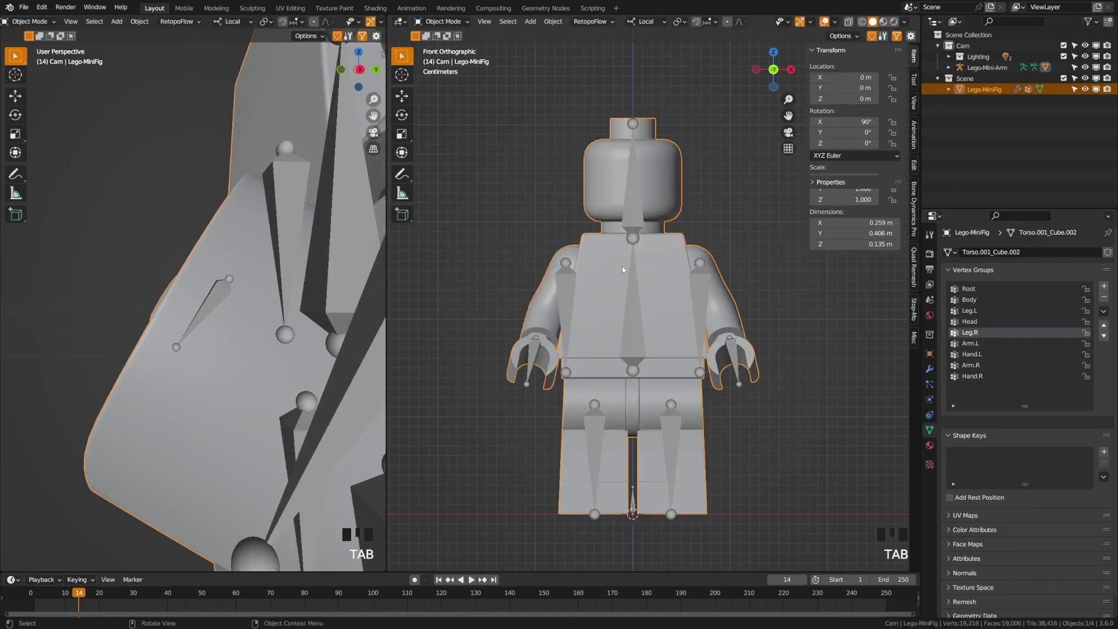
- Put the armature in Pose Mode with rendered shading, trial-rotate the Arm.L bone to check the mesh deformation, and cancel the rotation
click(627, 302)
key(Tab)
key(z)
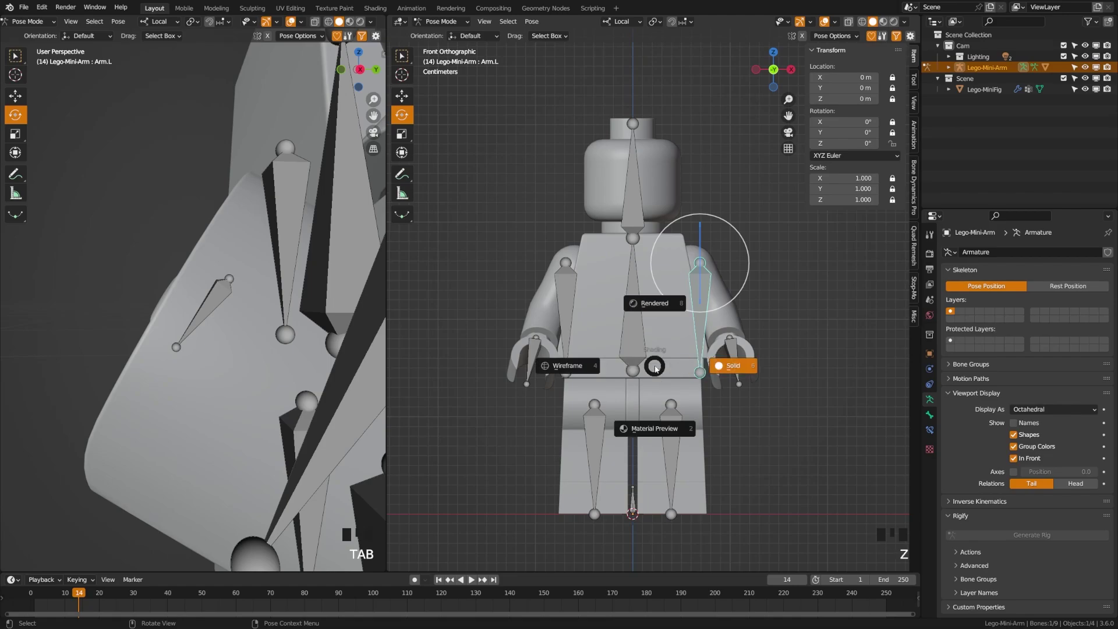
key(8)
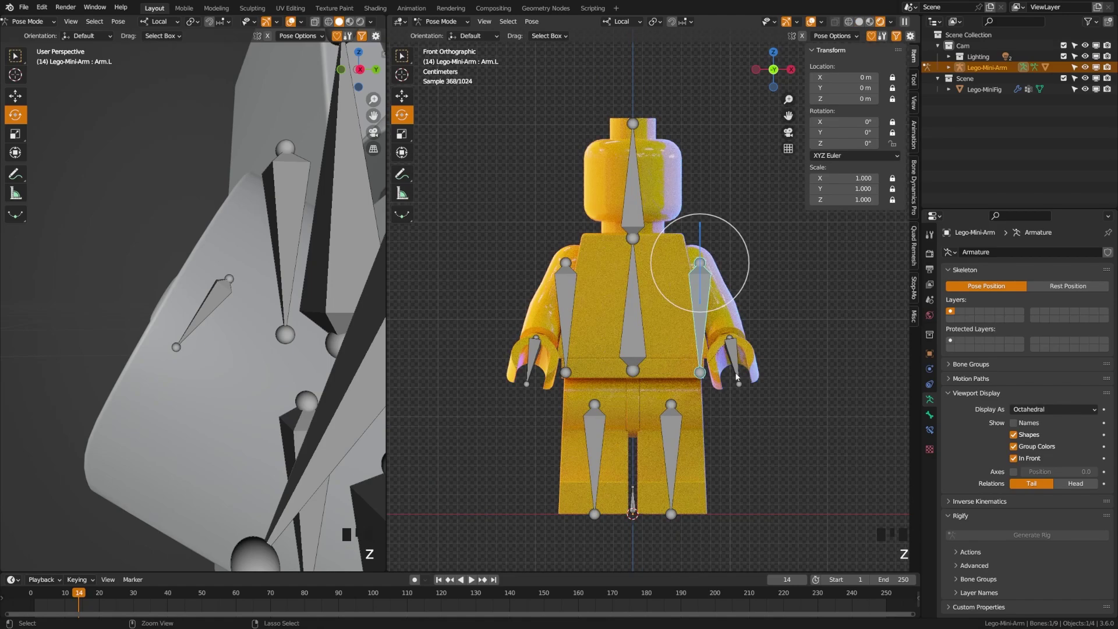
middle_drag(727, 373, 685, 449)
key(r)
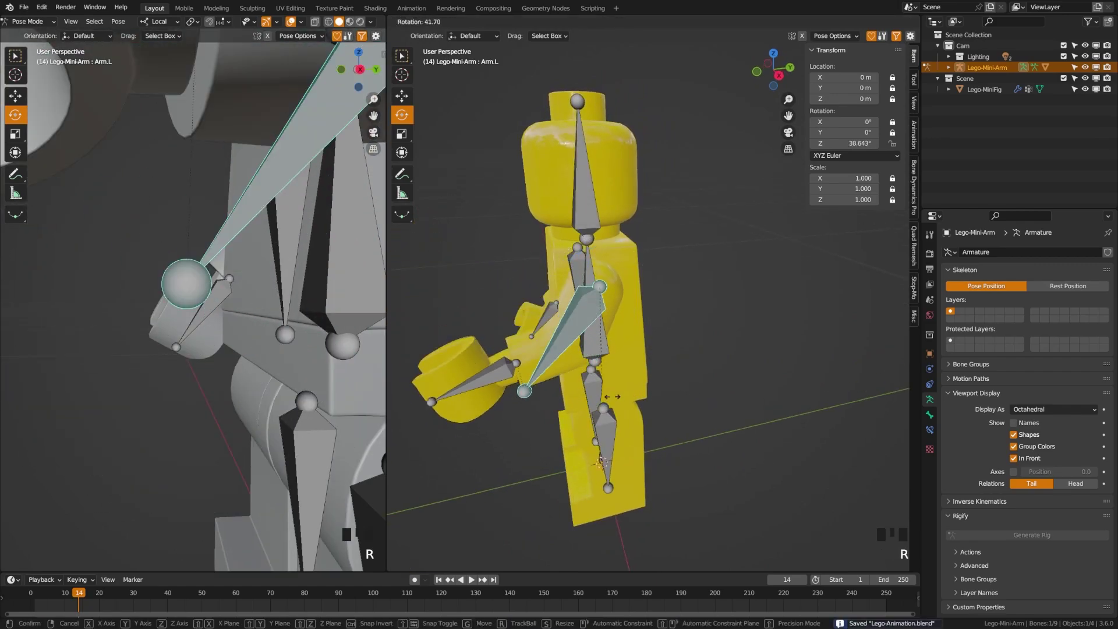
right_click(751, 371)
- Select the Hand.L bone and trial-rotate it to check how the hand follows
click(574, 420)
middle_drag(573, 420, 746, 389)
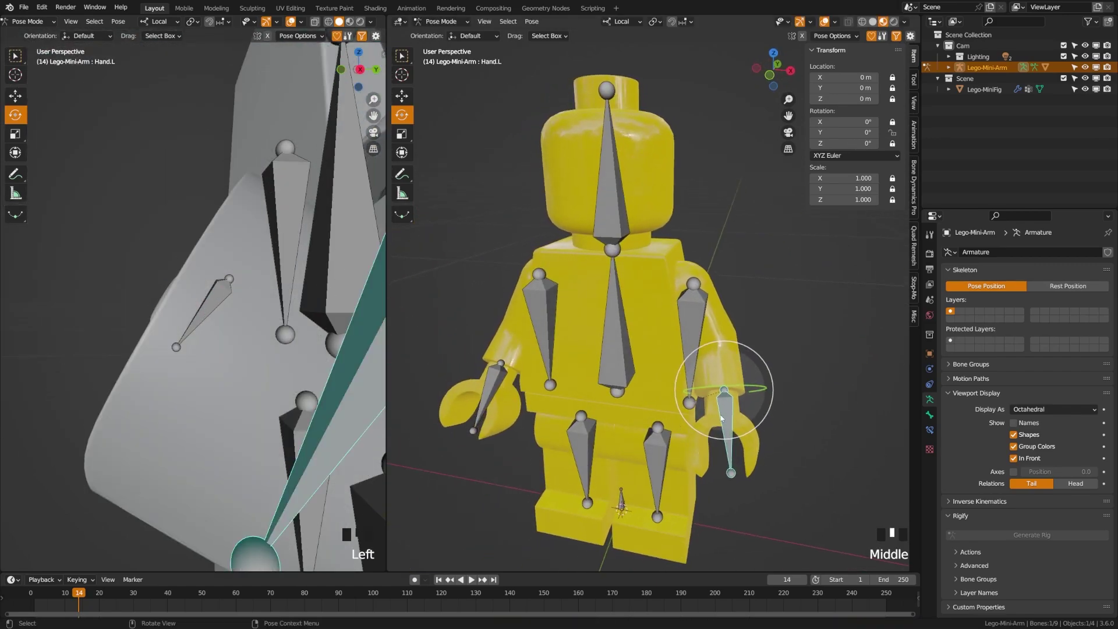
click(750, 388)
drag(750, 388, 777, 332)
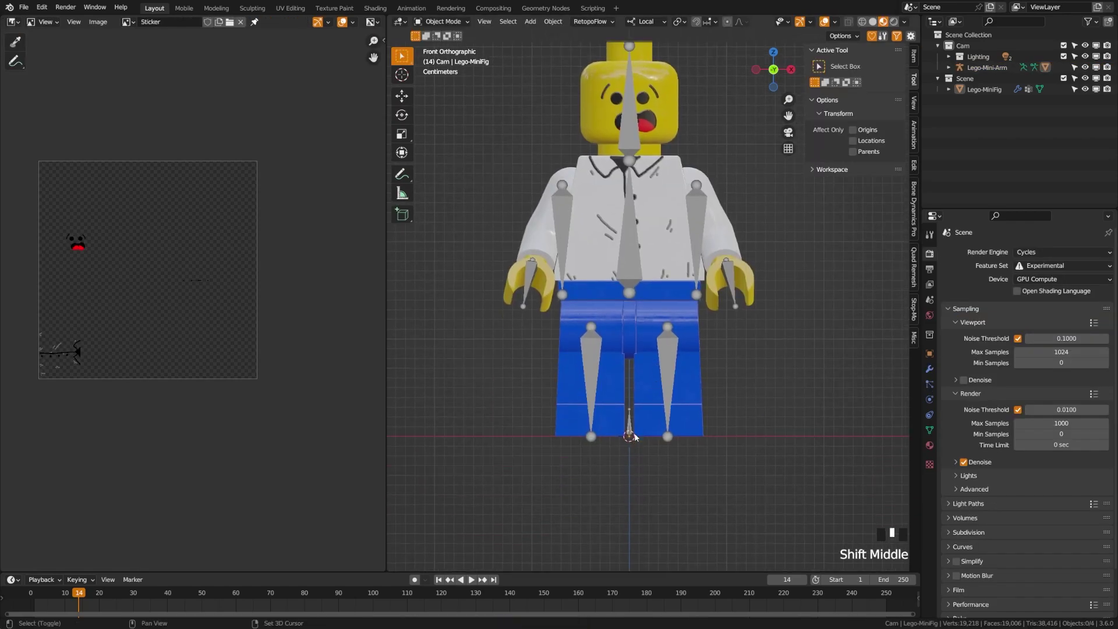
- Add a mesh circle around the figure's feet, save, and rename the circle Ctrl
key(shift+a)
mouse_move(636, 437)
mouse_move(641, 353)
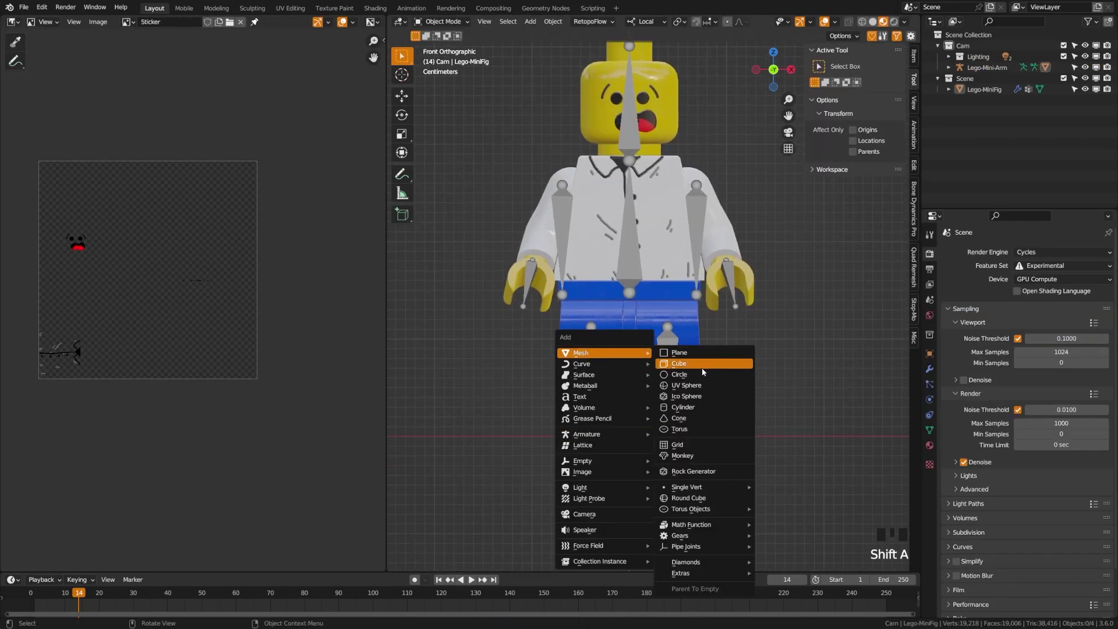
click(701, 374)
middle_drag(701, 374, 659, 452)
scroll(660, 452, down, 7)
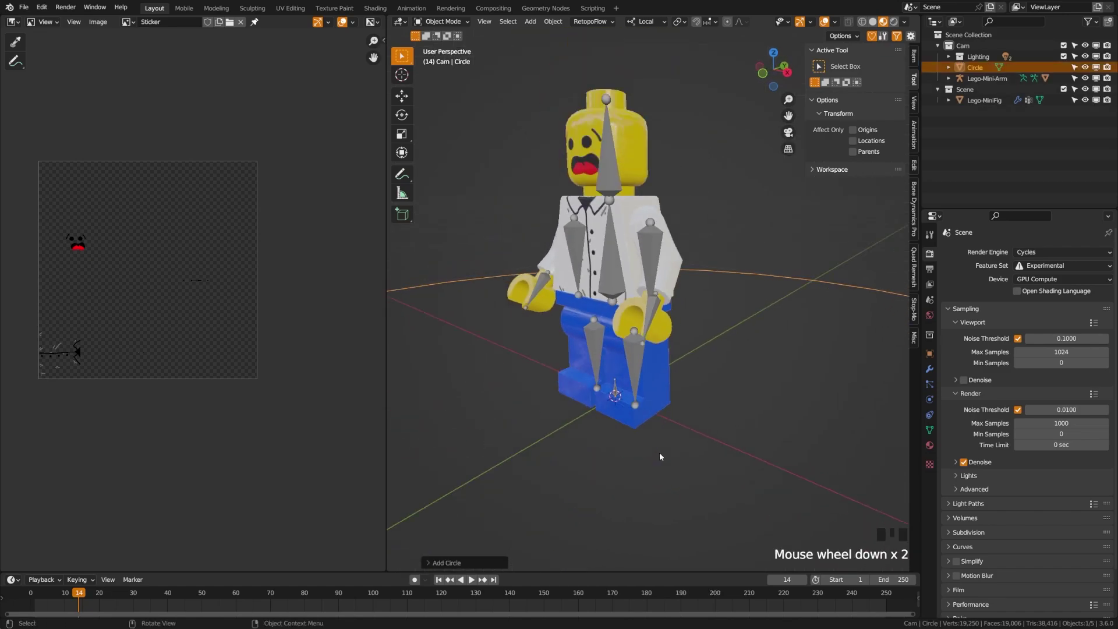
key(ctrl+s)
key(F2)
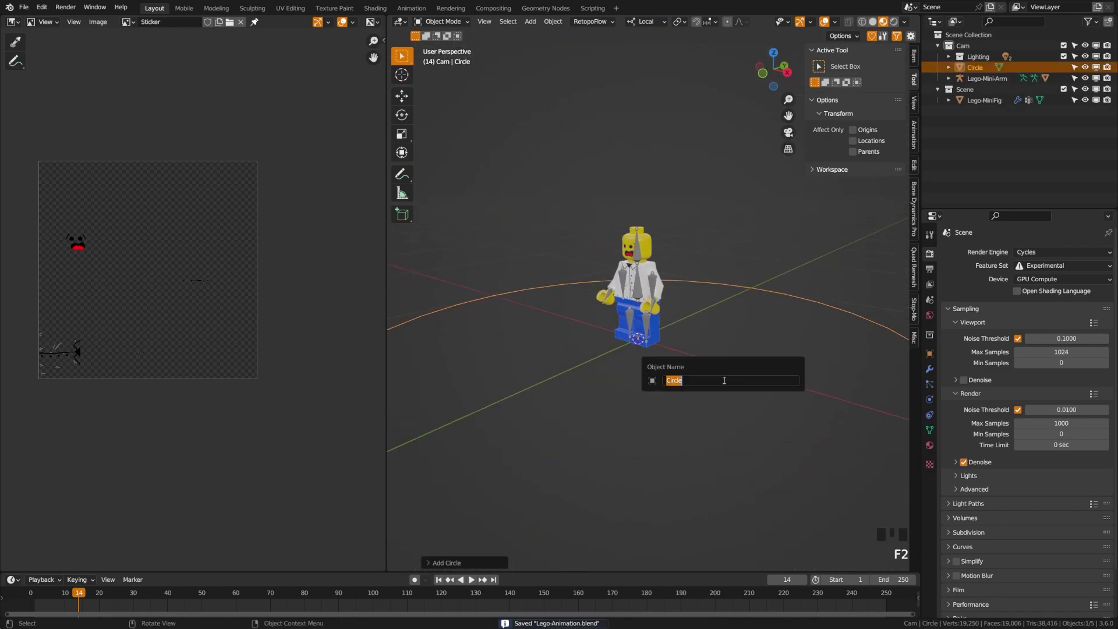
text(Ctrl)
key(Return)
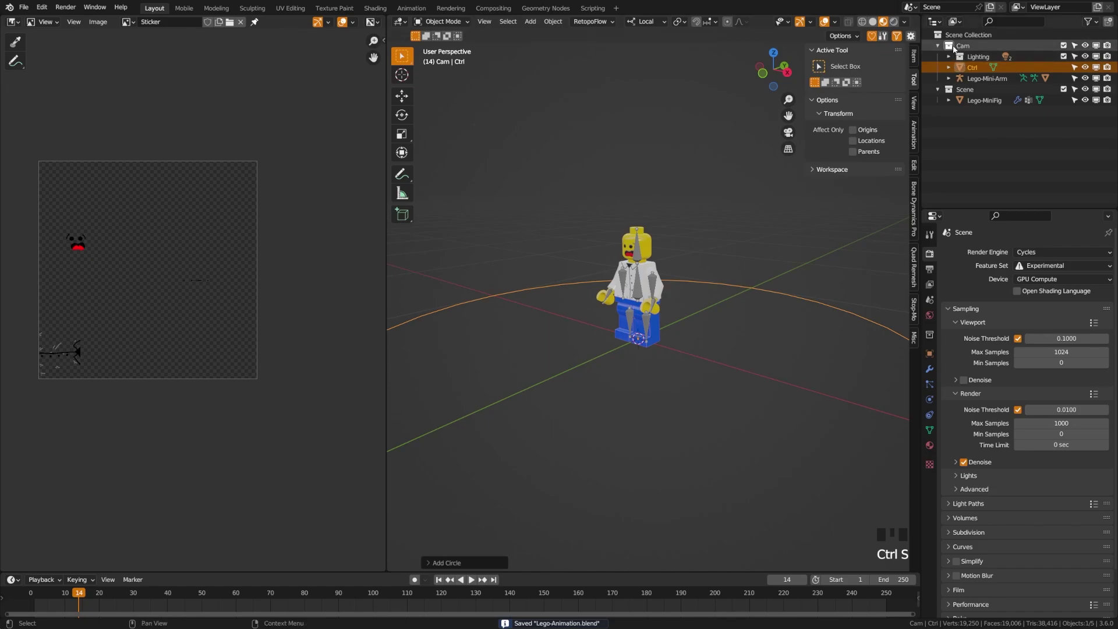
- Create a collection named Ctrl containing the Ctrl circle and nest it inside the Scene collection
click(1107, 26)
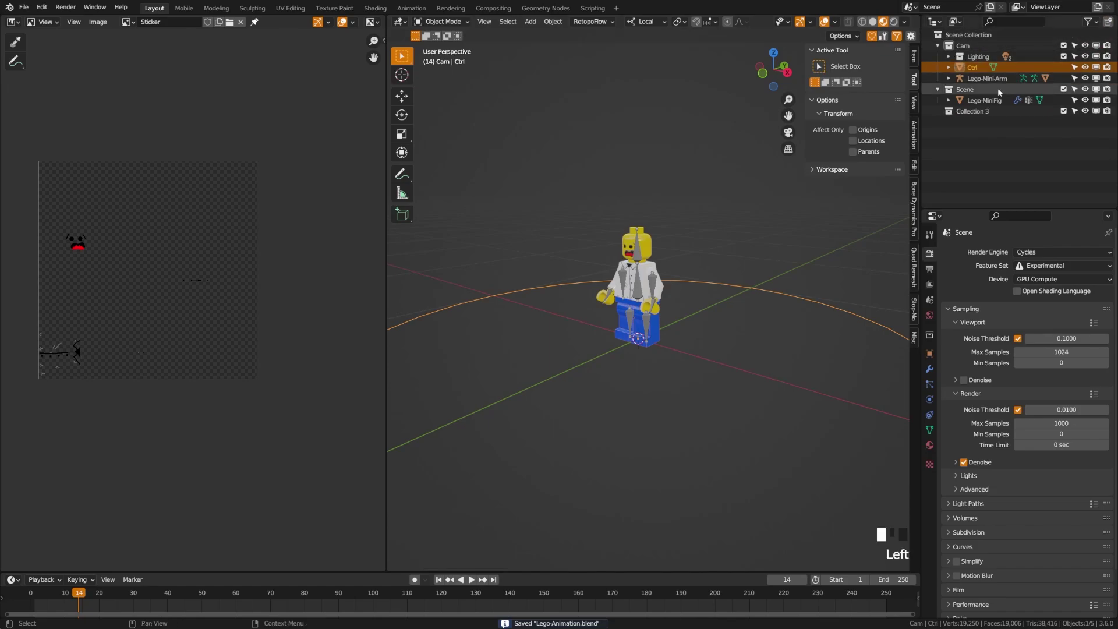
click(972, 112)
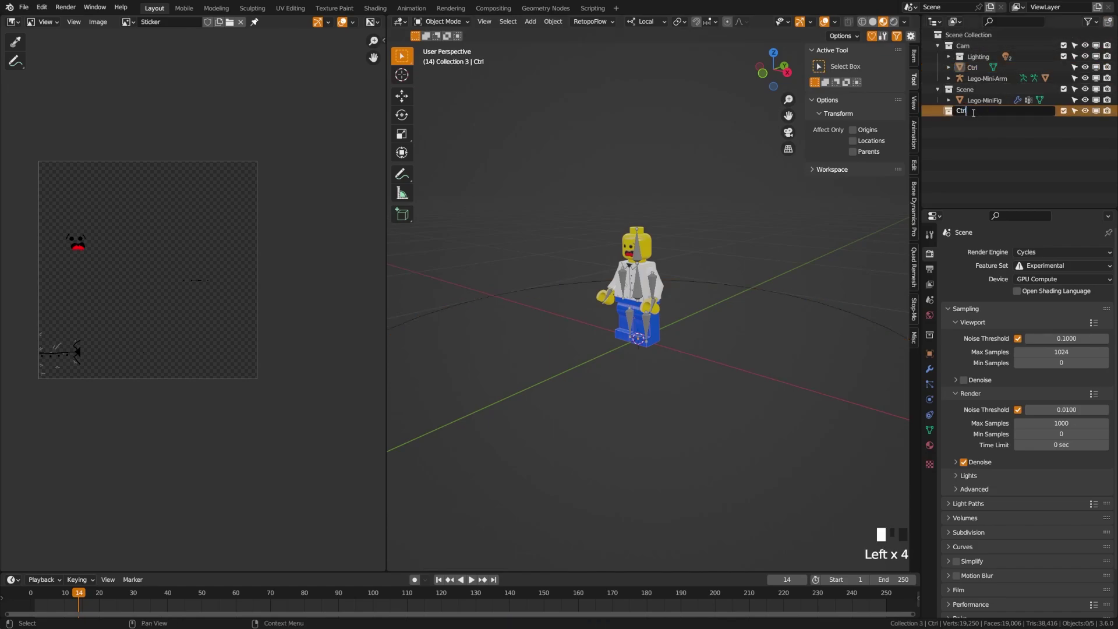
click(968, 114)
drag(971, 109, 972, 90)
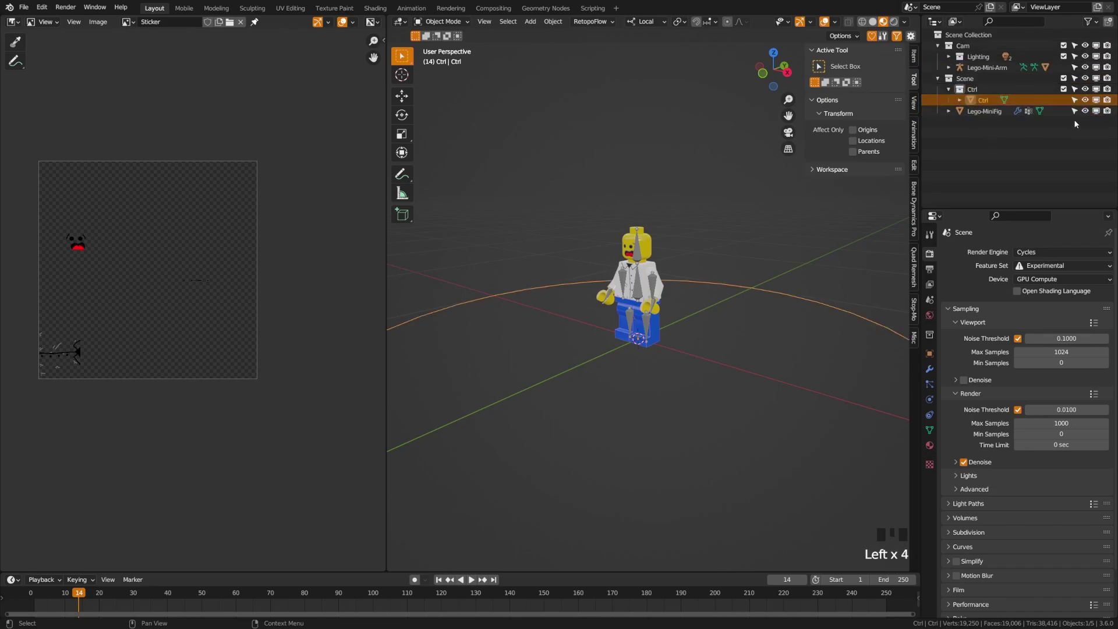
- Exclude the Ctrl collection from the view layer and save the file
click(1064, 90)
scroll(667, 256, up, 7)
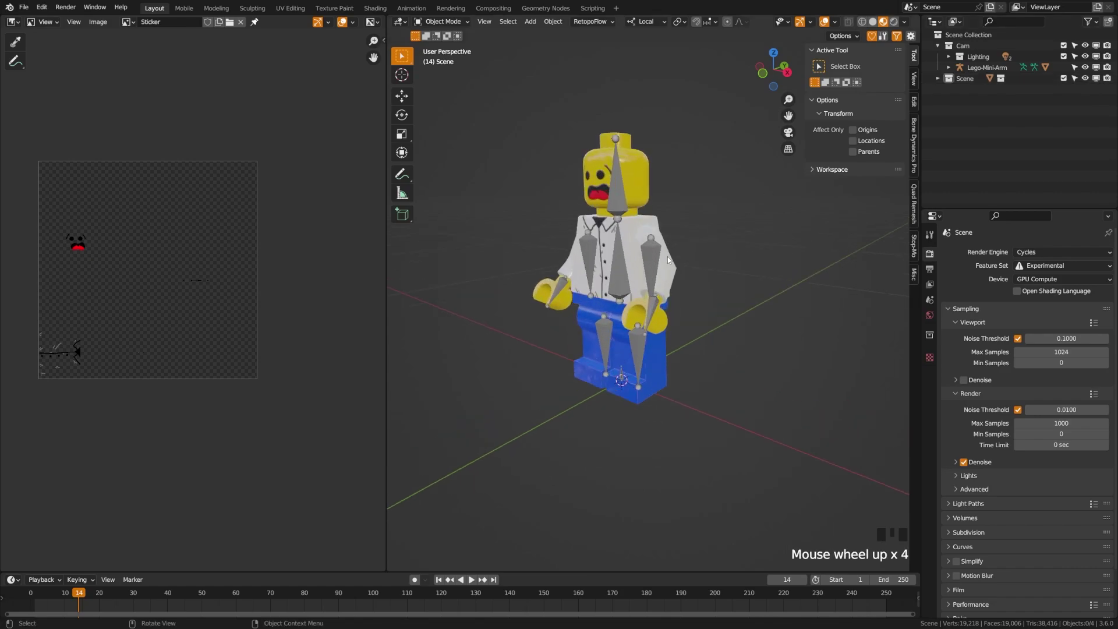
key(ctrl+s)
- Enter Pose Mode on the armature, set the Ctrl object as the Arm.L bone's custom shape, and save the file
click(656, 268)
key(Tab)
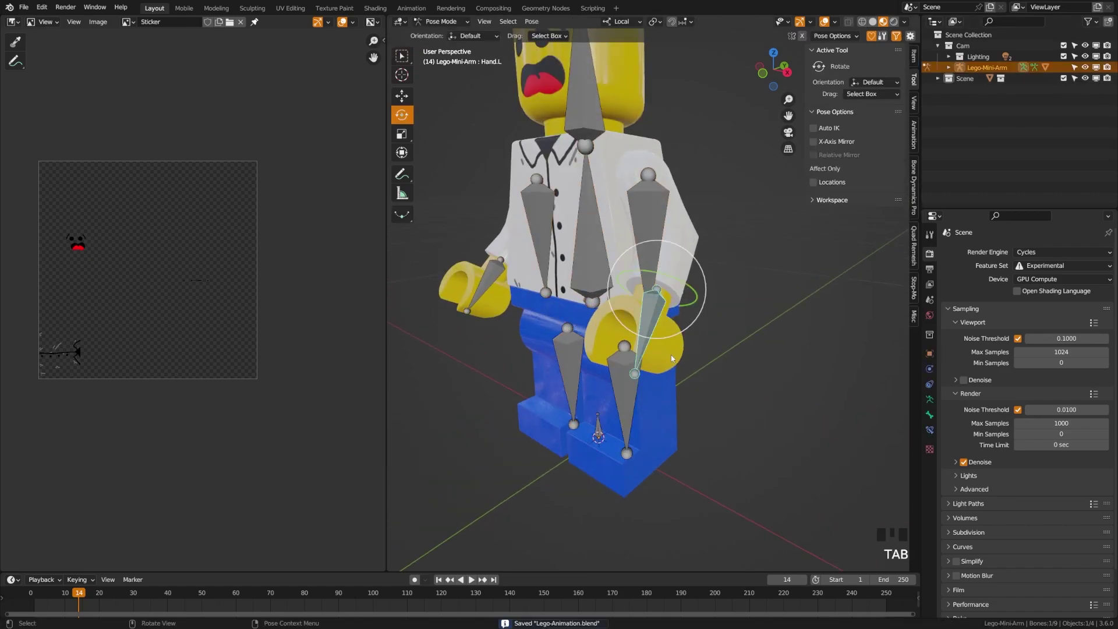
click(648, 229)
middle_drag(653, 401, 903, 439)
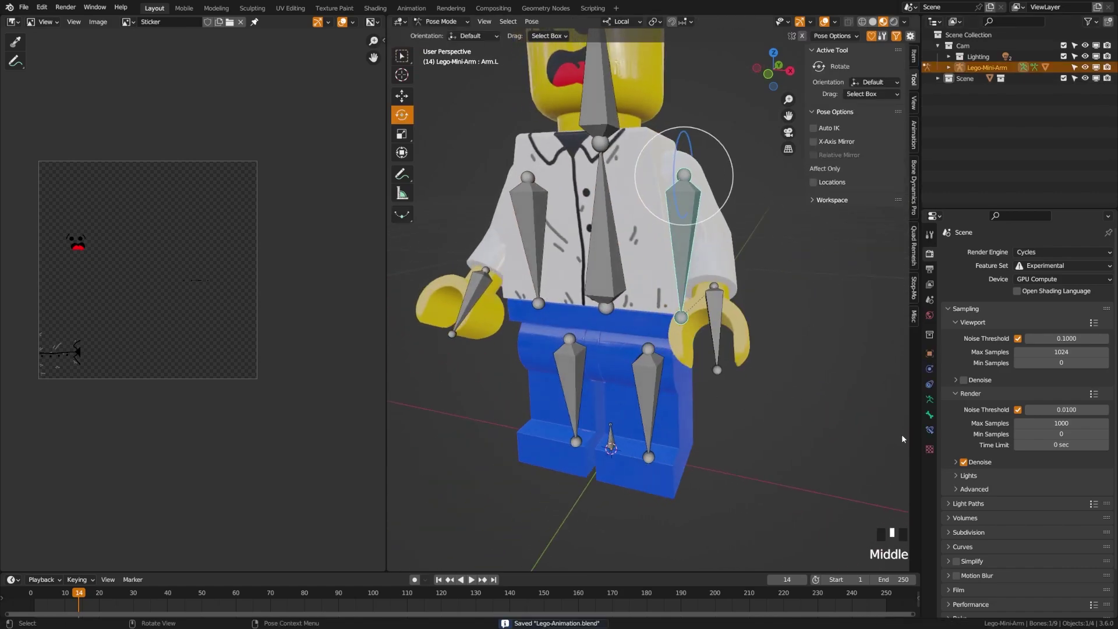
click(930, 414)
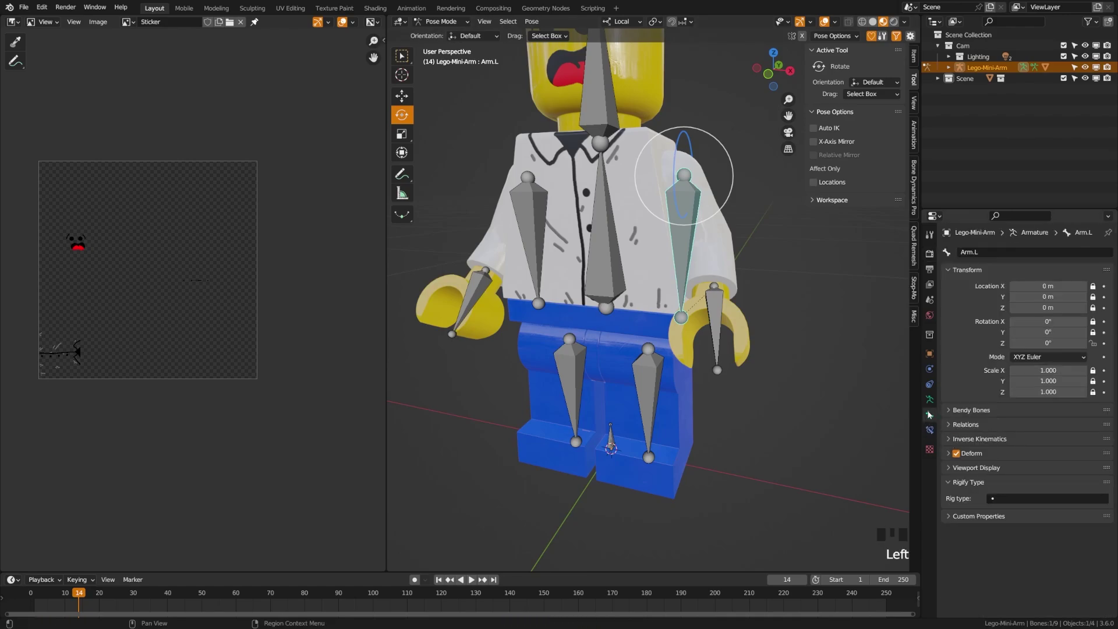
click(950, 483)
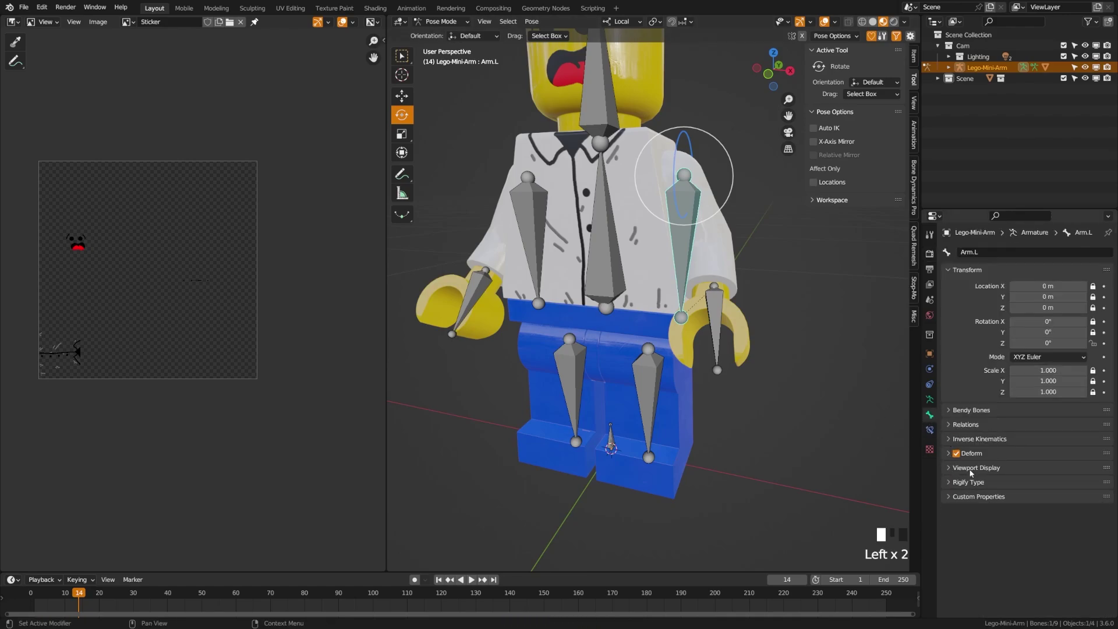
click(971, 469)
scroll(1014, 520, down, 5)
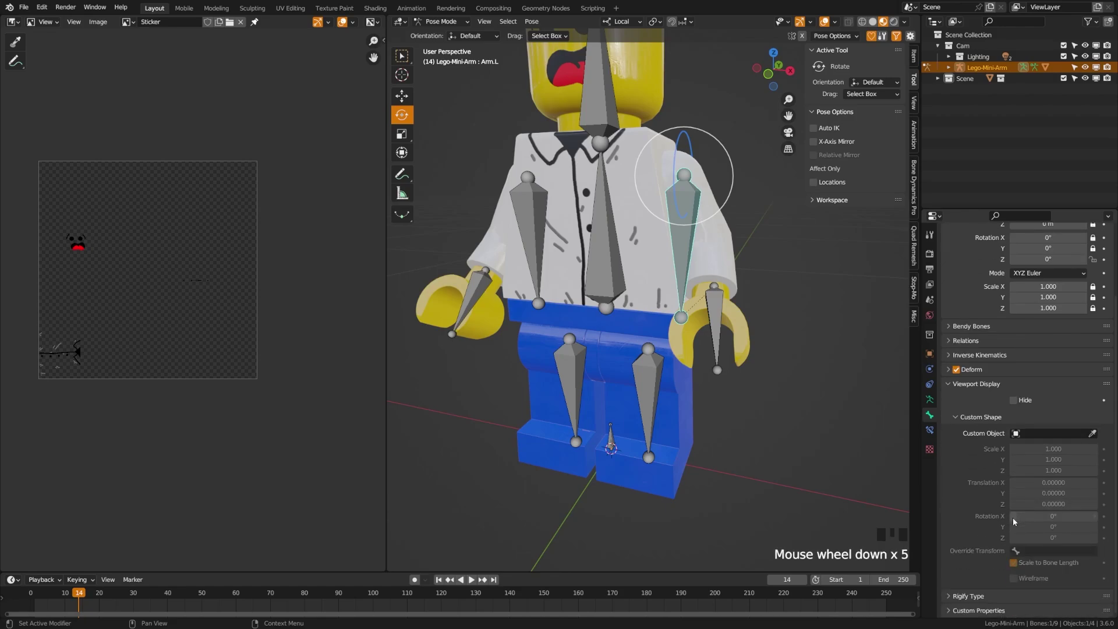
click(1064, 434)
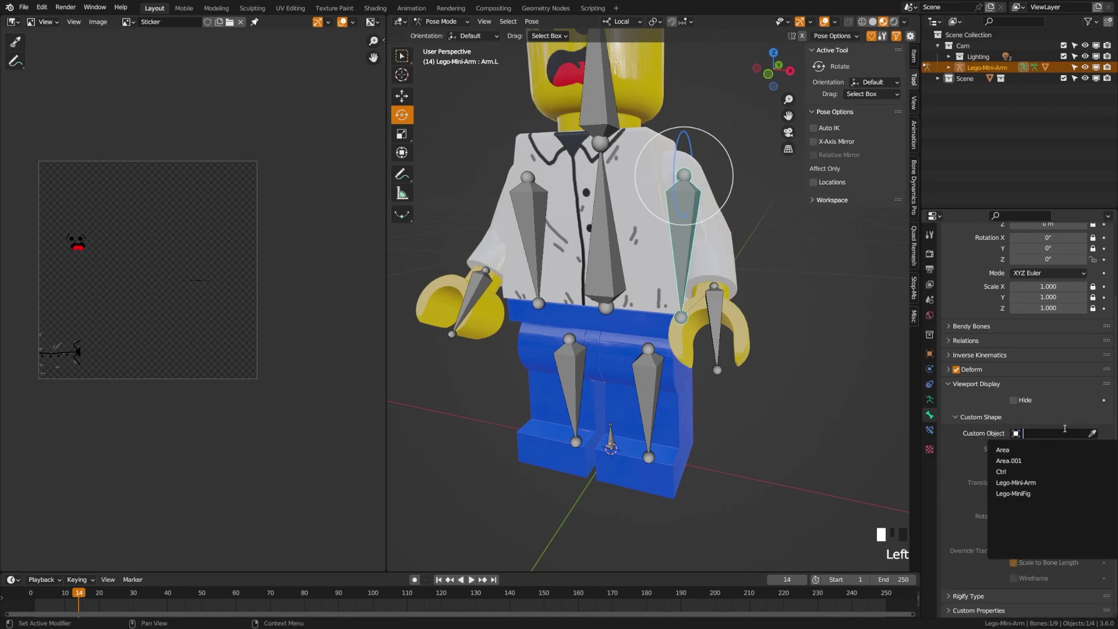
click(1030, 472)
middle_drag(827, 331, 787, 333)
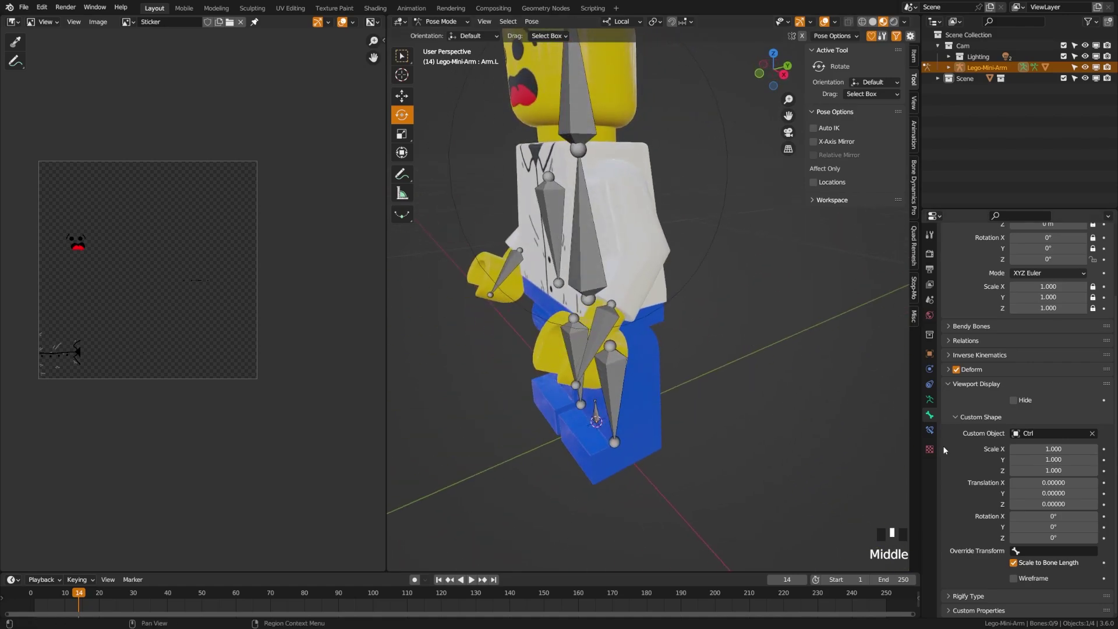
key(ctrl+s)
- Set the Arm.L bone's custom shape scale to 0.35 on X, Y and Z
click(541, 317)
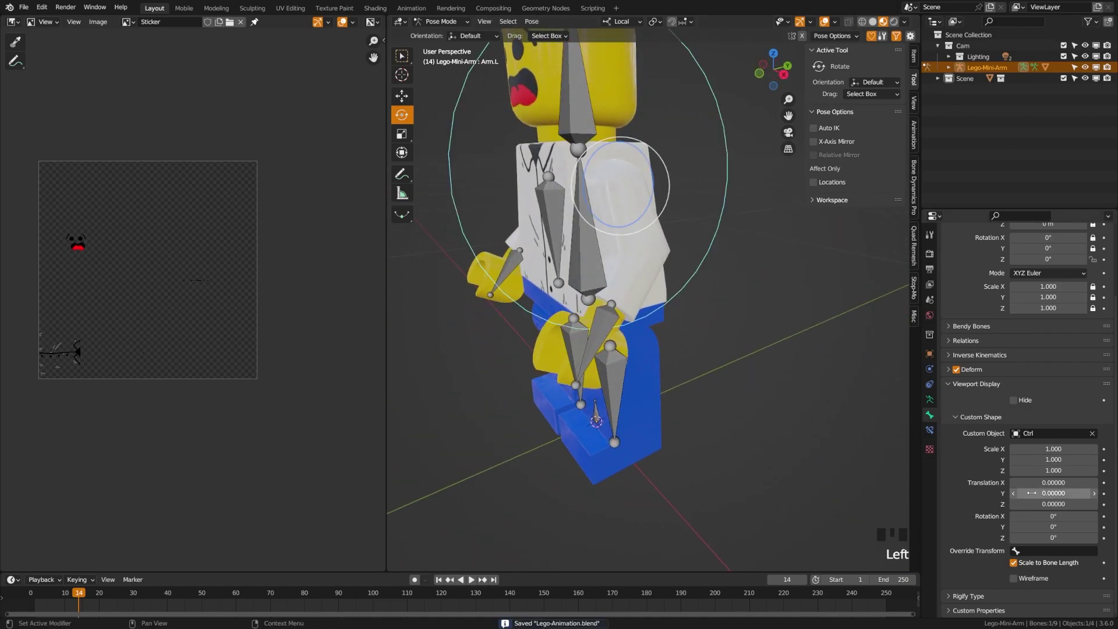
drag(1032, 449, 1032, 471)
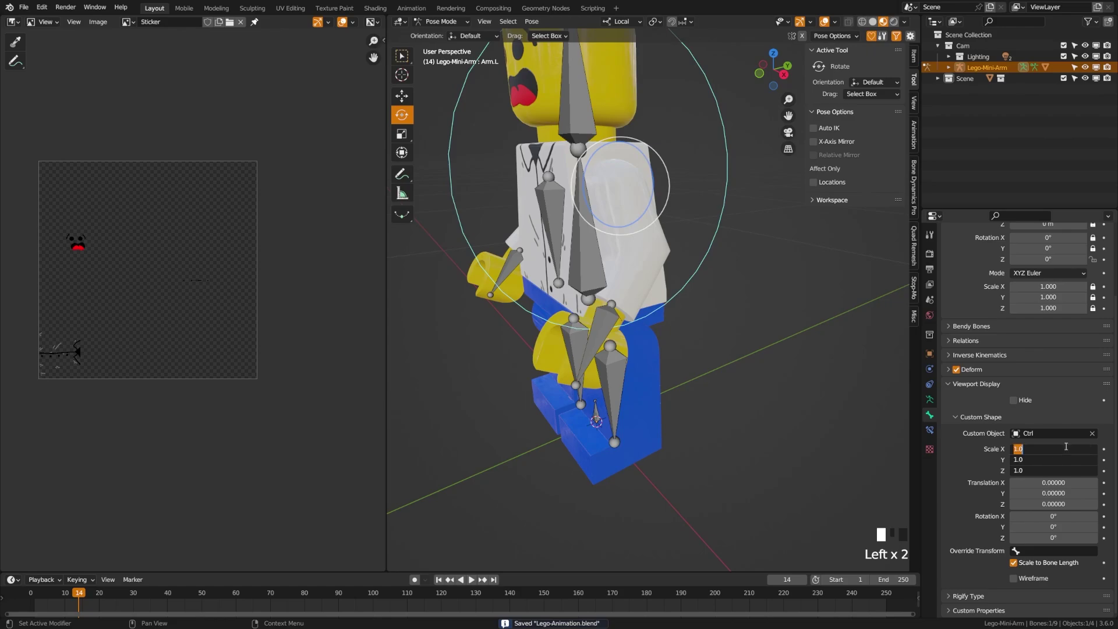
text(5)
key(Return)
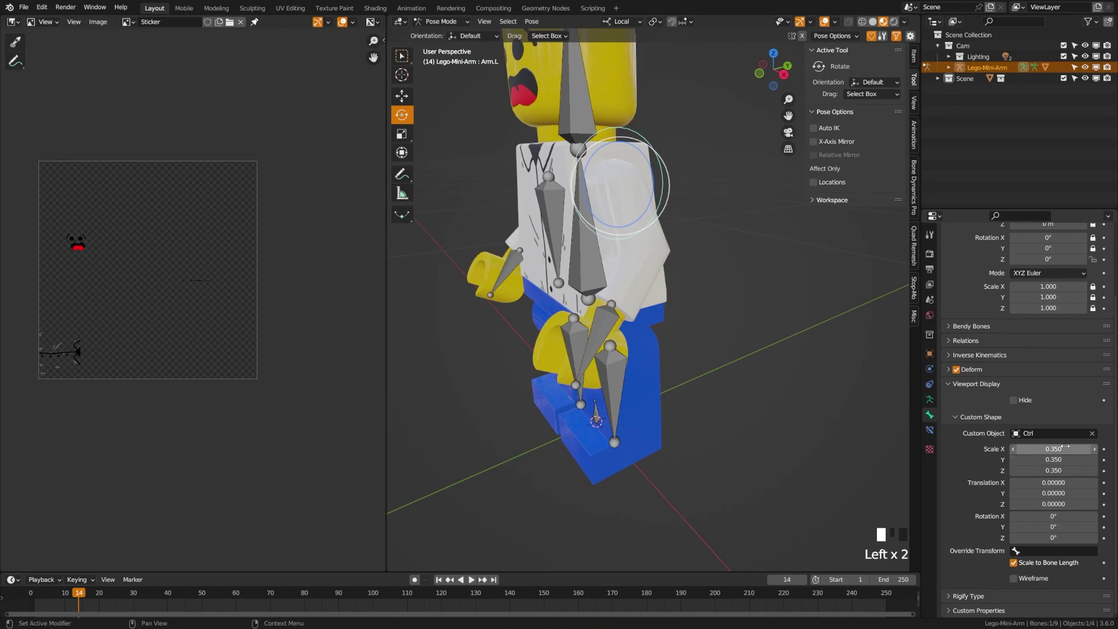
- Trial-rotate the Arm.L bone with its circle control and undo the rotation
middle_drag(652, 264, 603, 226)
scroll(604, 226, down, 3)
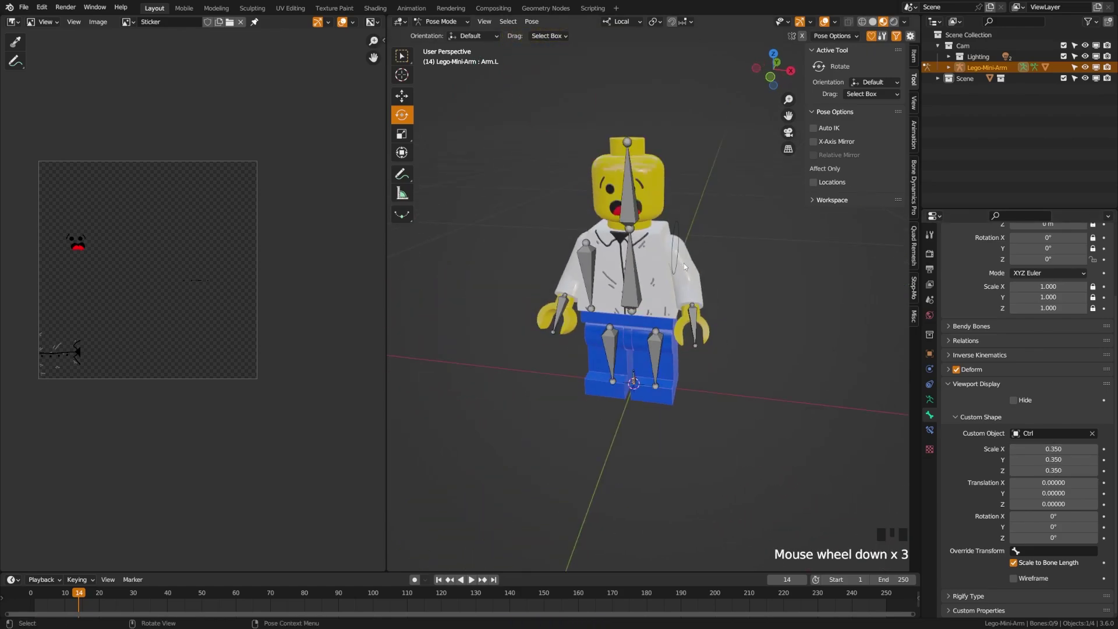
middle_drag(684, 263, 667, 246)
click(649, 236)
drag(667, 246, 634, 240)
key(ctrl+z)
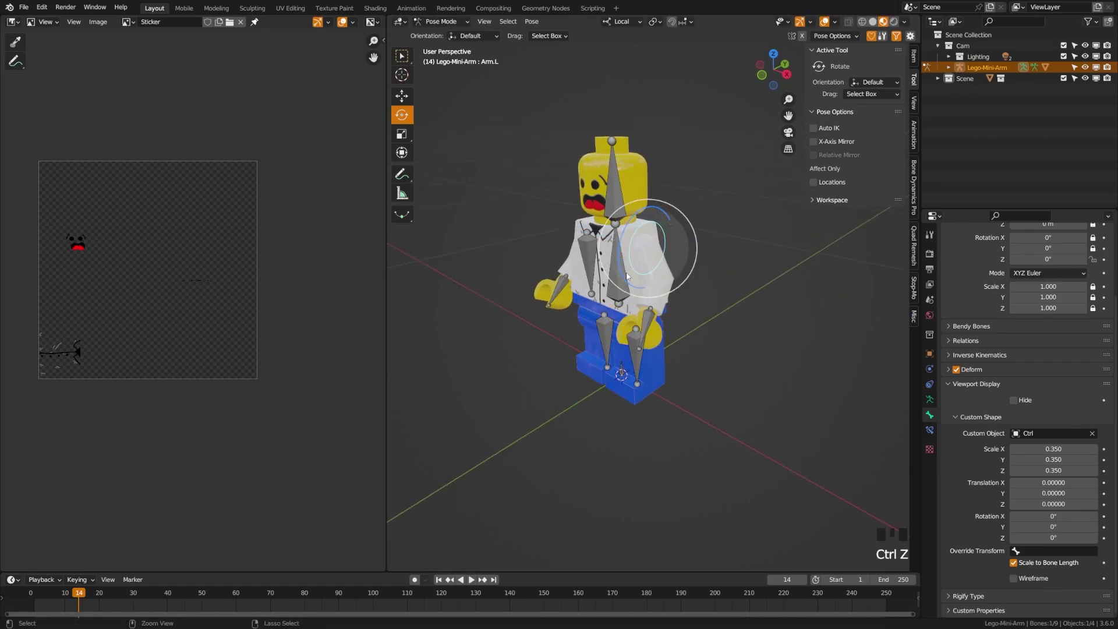
- Select the Body bone and assign the Ctrl object as its custom shape
middle_drag(634, 240, 633, 266)
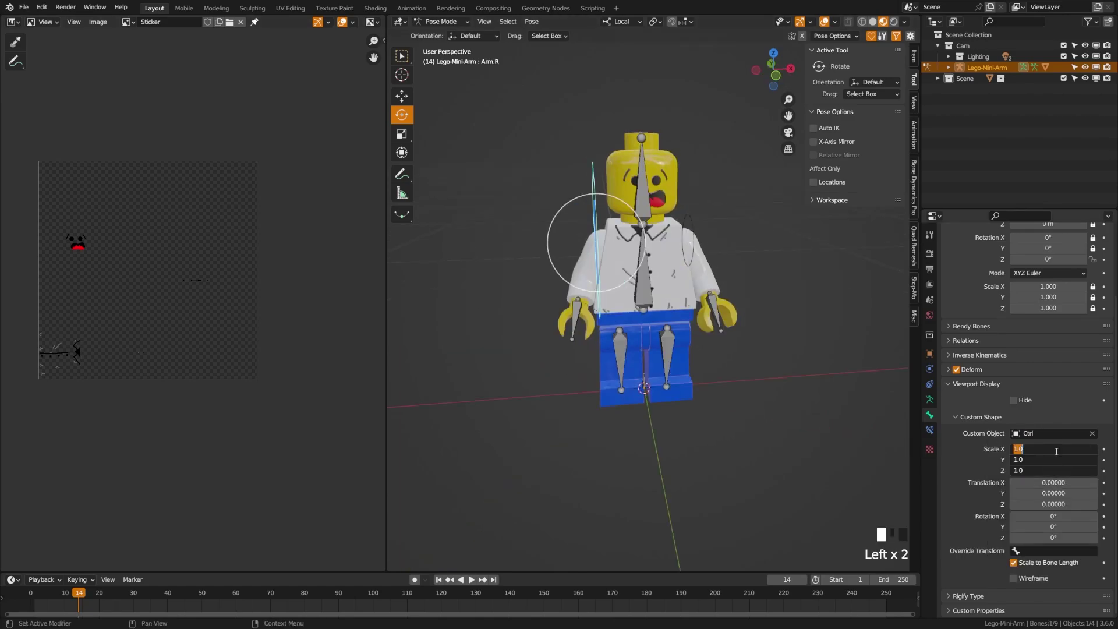
click(676, 295)
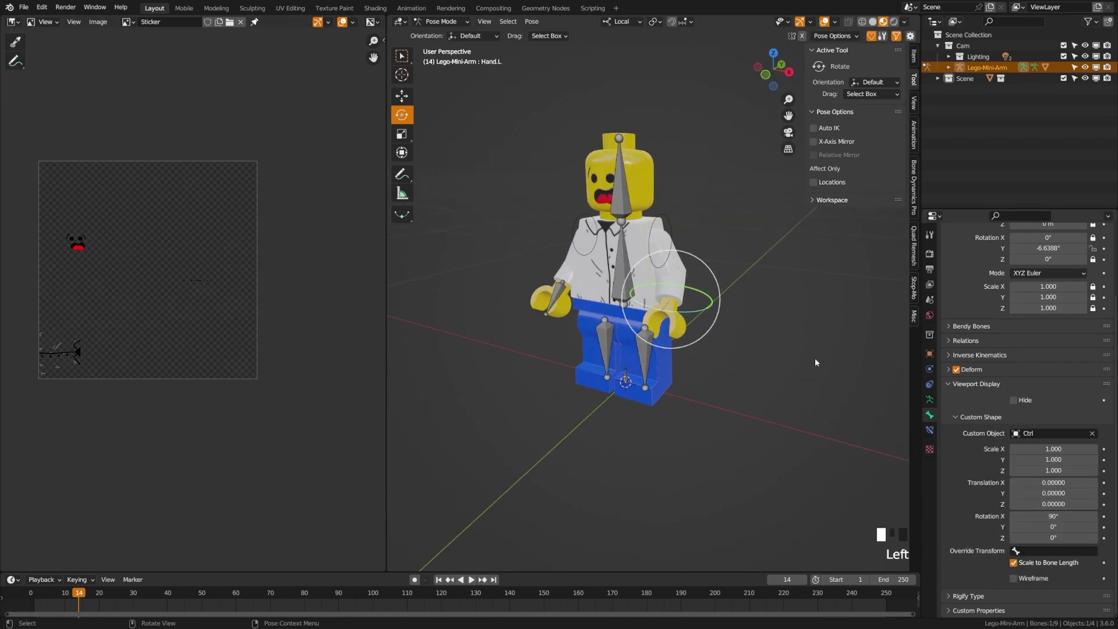
scroll(653, 299, up, 2)
click(981, 501)
click(645, 262)
click(1055, 518)
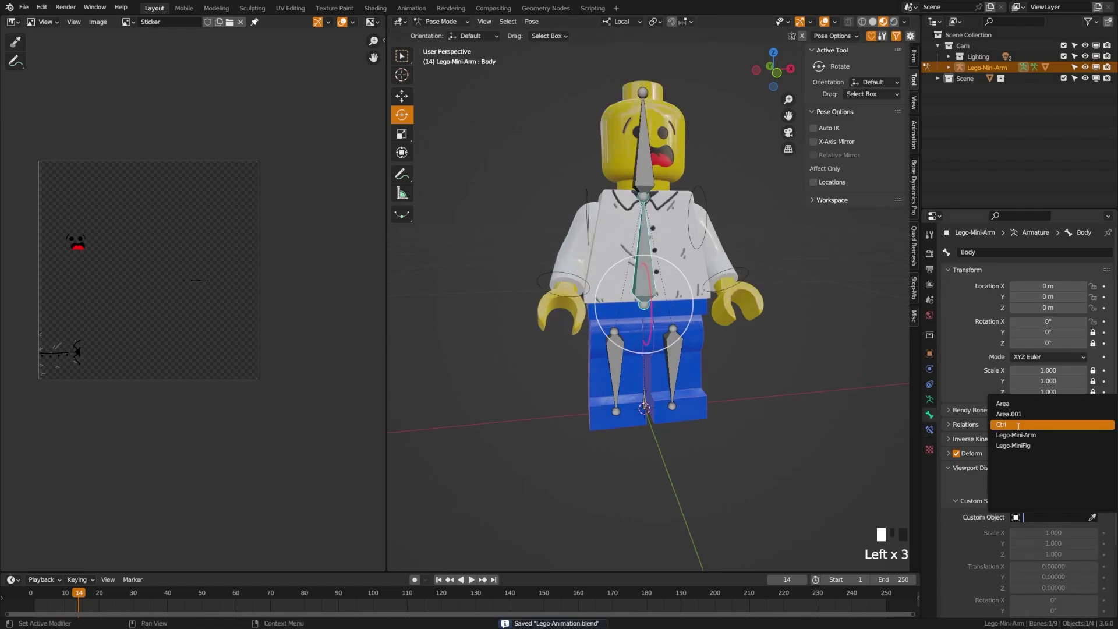
click(1011, 426)
middle_drag(758, 408, 807, 449)
scroll(807, 449, up, 4)
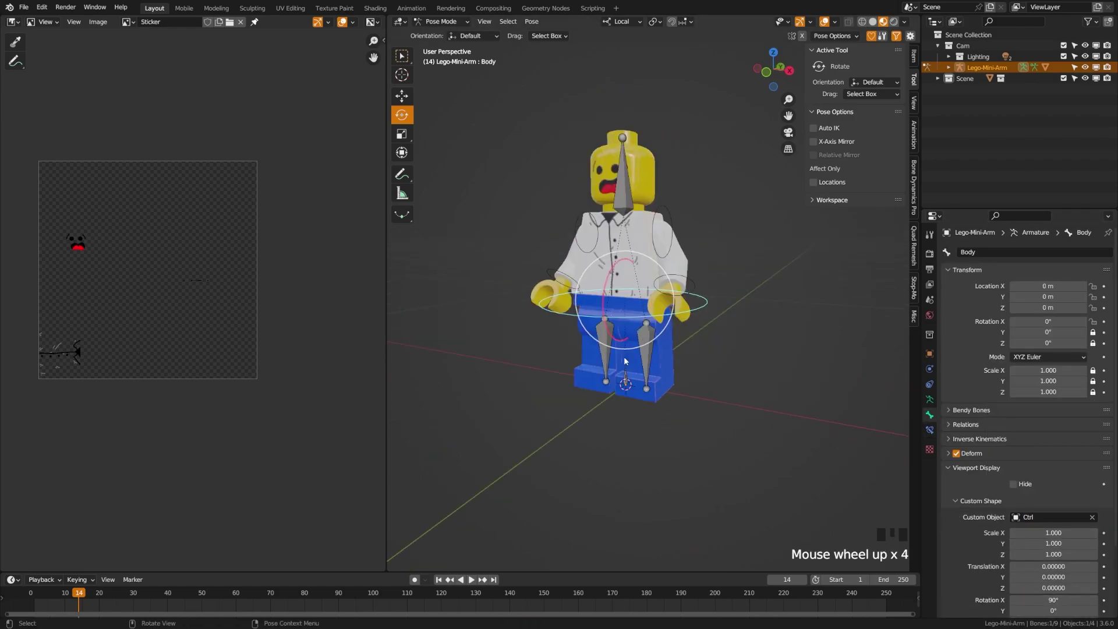
- Assign the Ctrl object as the Head bone's custom shape and save the file
click(615, 151)
click(990, 501)
key(ctrl+s)
click(1018, 501)
click(1054, 517)
click(1011, 426)
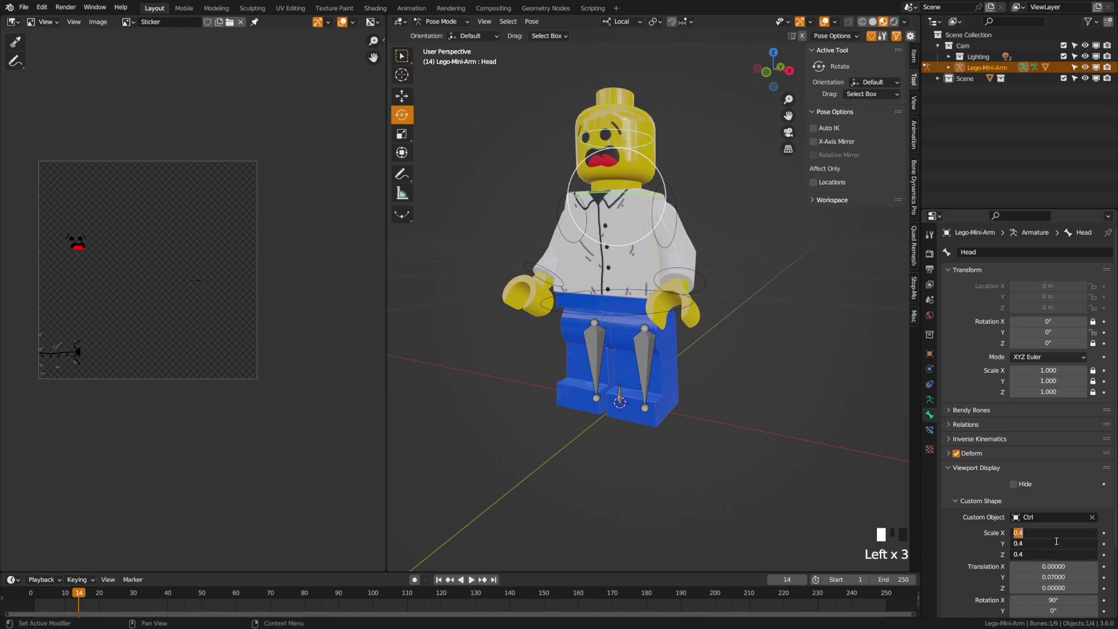
- Select the Leg.L bone and assign the Ctrl object as its custom shape
click(649, 314)
click(1055, 517)
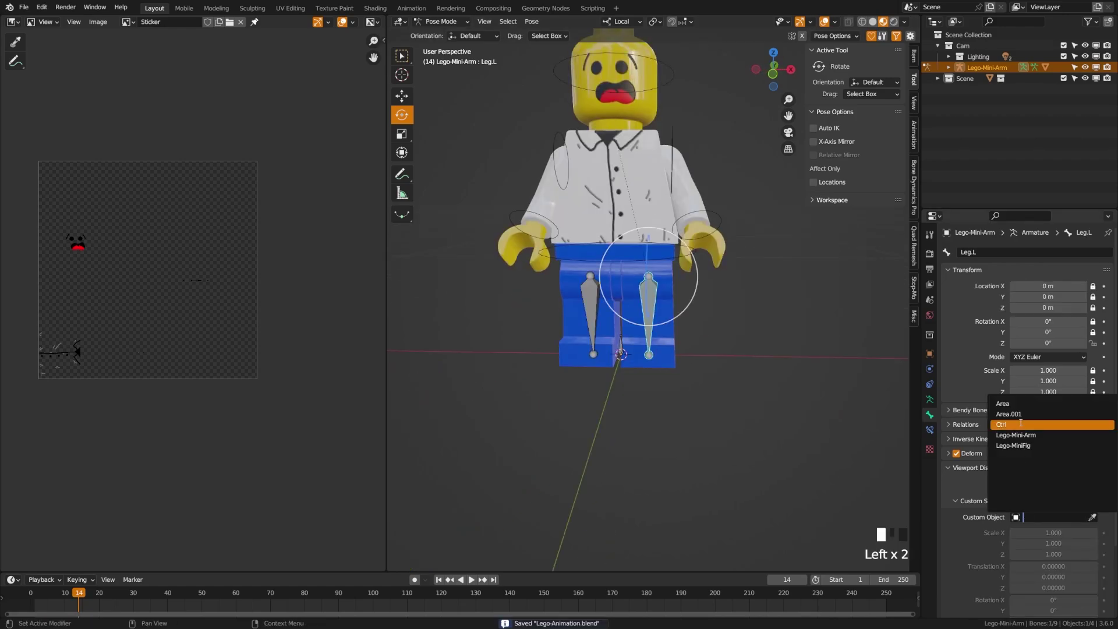
click(1021, 424)
key(ctrl+z)
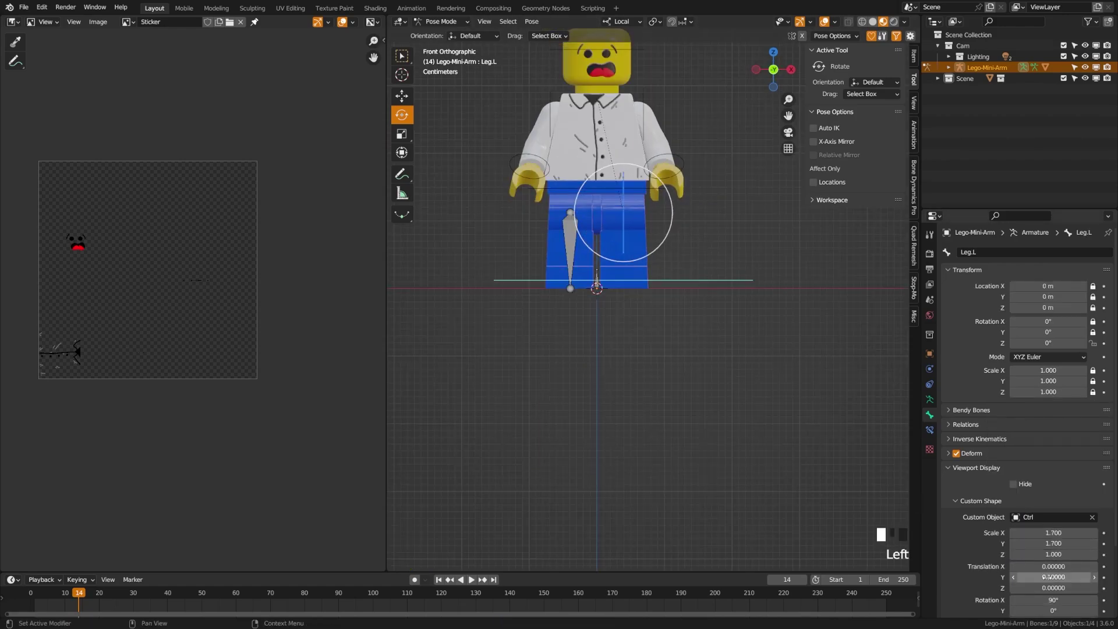
click(1054, 518)
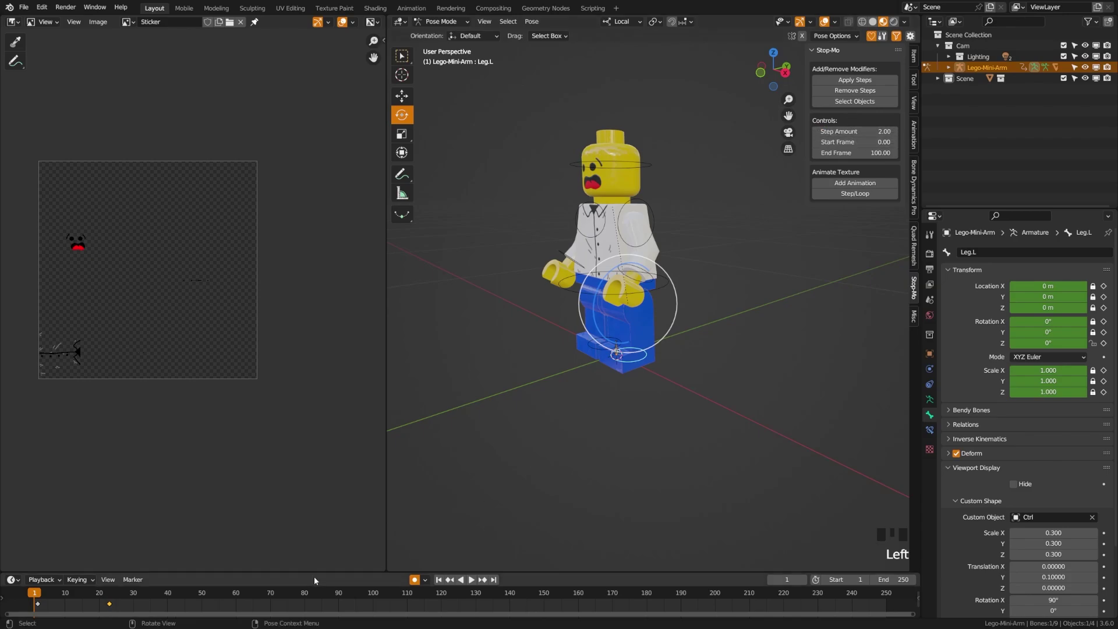
- Switch the viewport to solid shading and save the file
key(z)
click(674, 392)
key(ctrl+s)
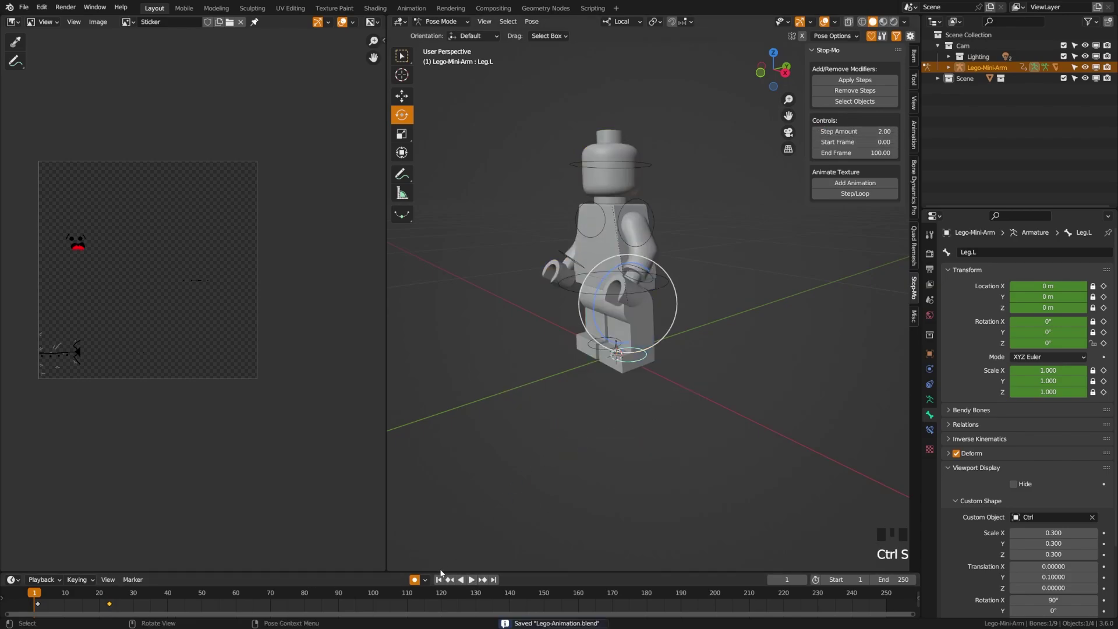
- Play back the left leg's animation while viewing the figure from the side, and stop playback
click(472, 580)
middle_drag(625, 435, 583, 432)
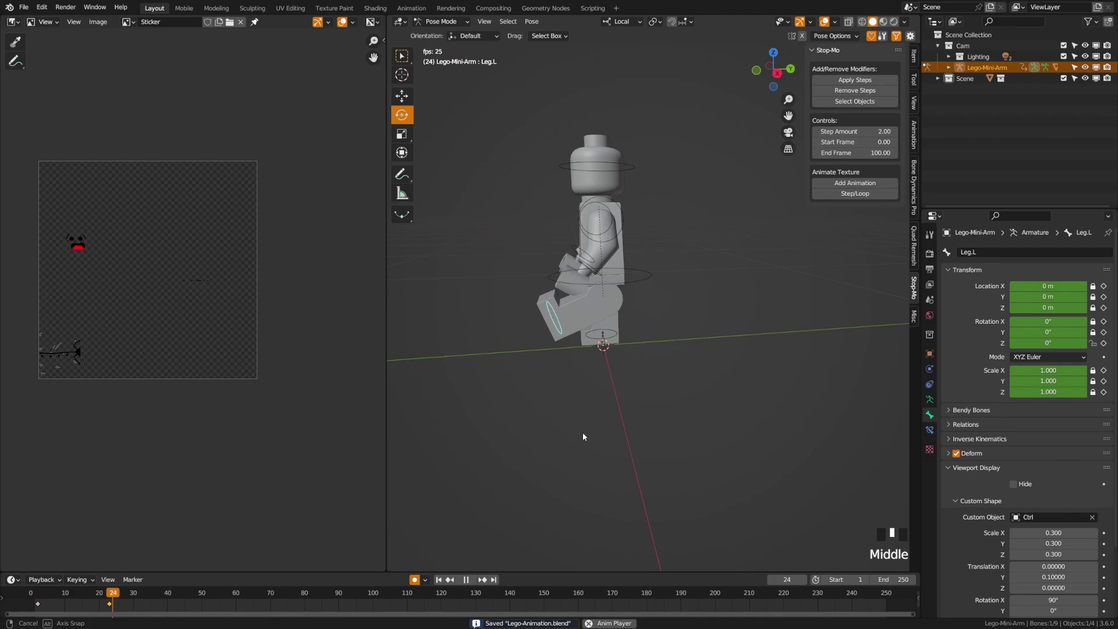
click(466, 580)
- Move the left leg's second keyframe earlier to about frame 8 and play the animation from the start
click(108, 604)
key(g)
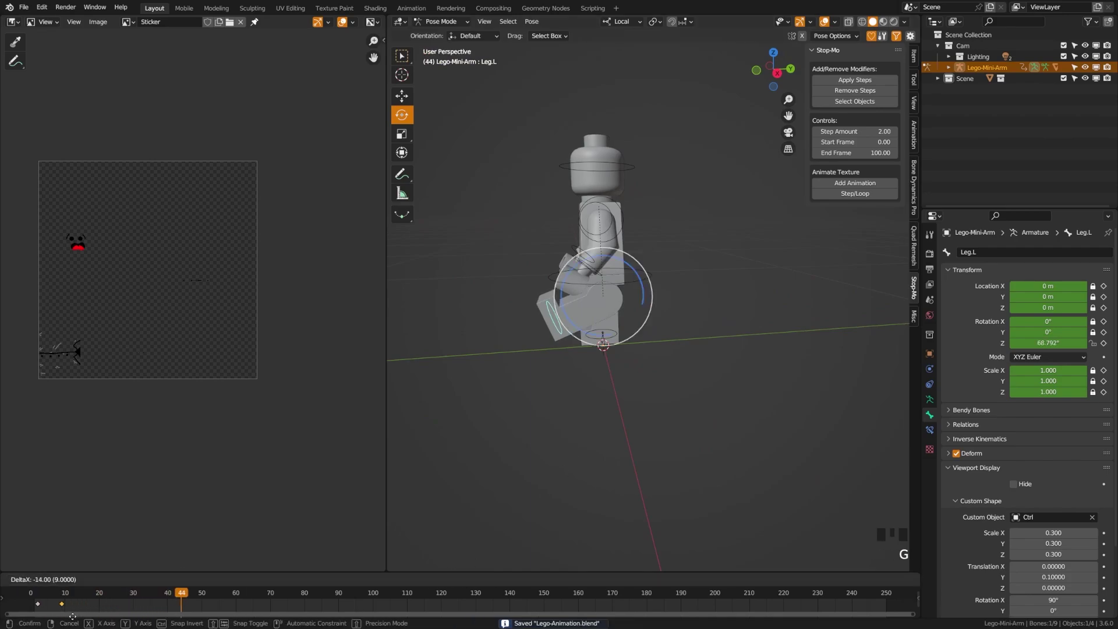
click(72, 616)
click(439, 580)
click(472, 580)
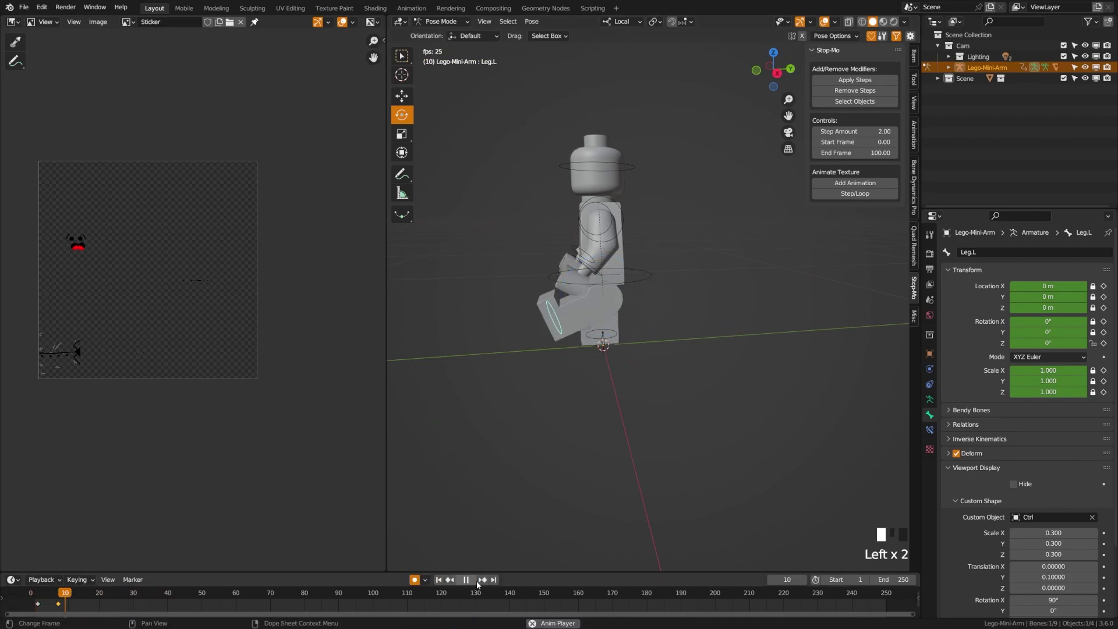
click(472, 581)
- Inspect the figure's raised left leg and hips close up from the front
middle_drag(590, 310, 721, 377)
scroll(748, 236, up, 4)
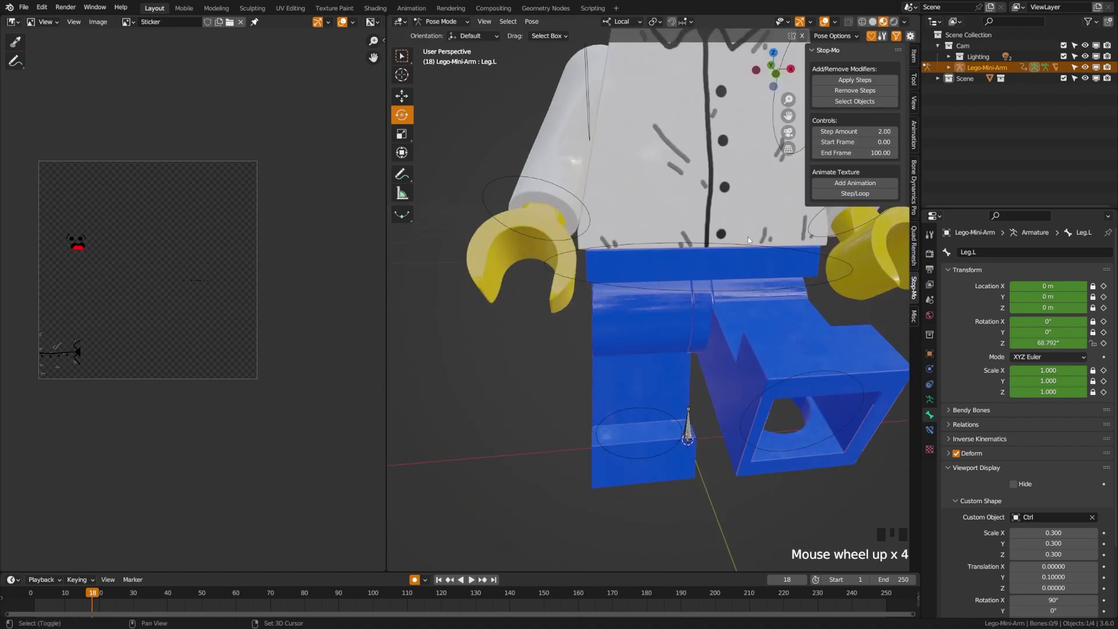